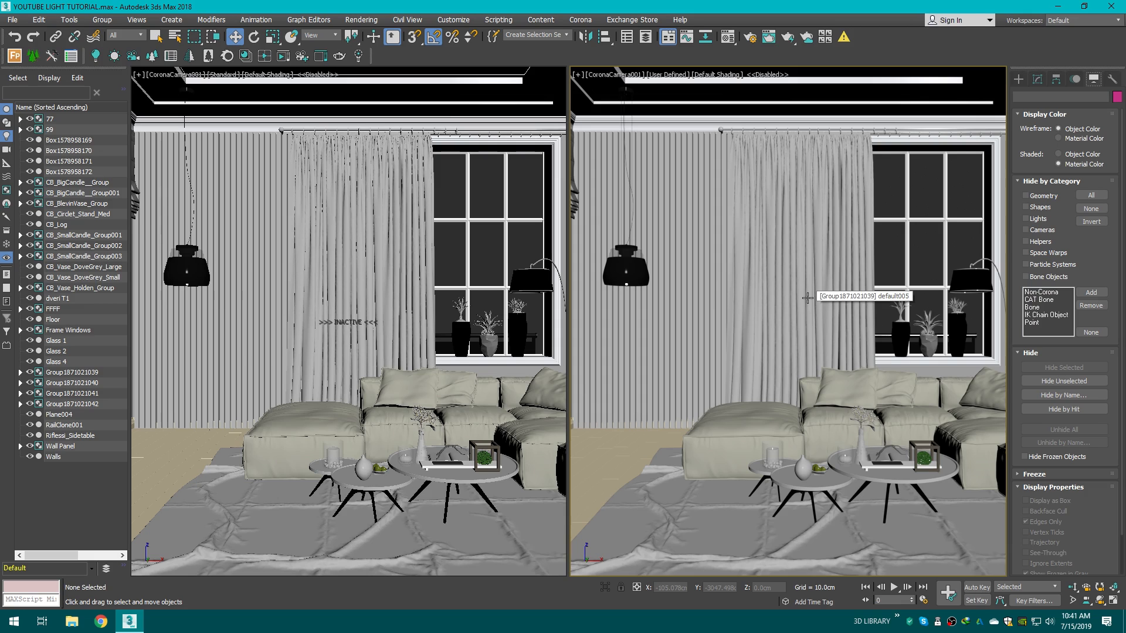
left_click(703, 452)
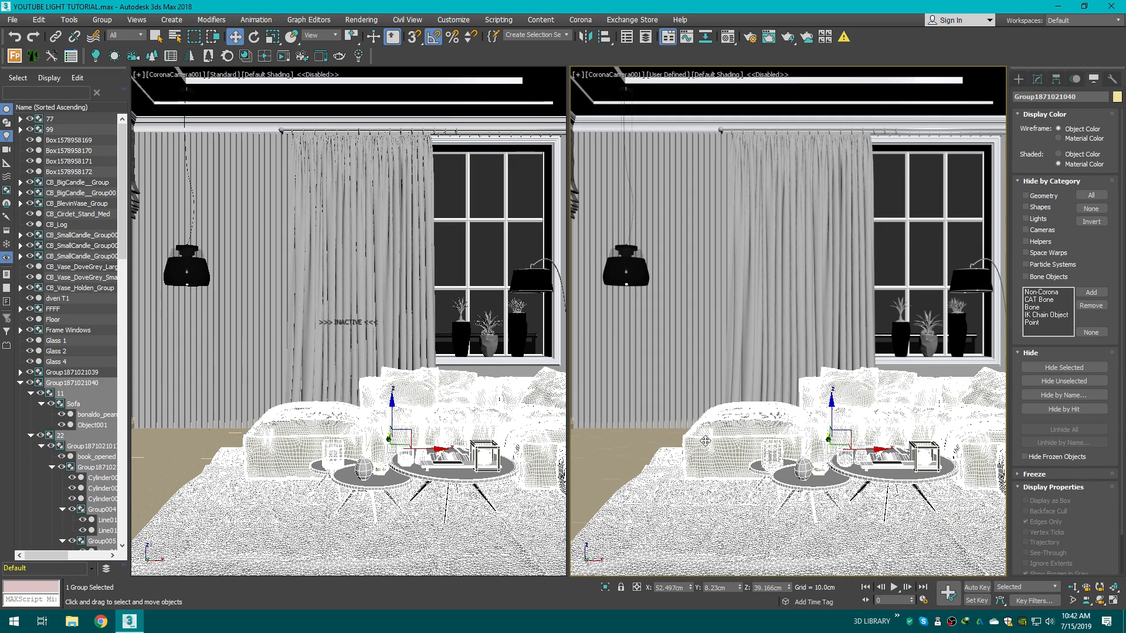
left_click(607, 472)
left_click(705, 352)
left_click(634, 444)
left_click(751, 356)
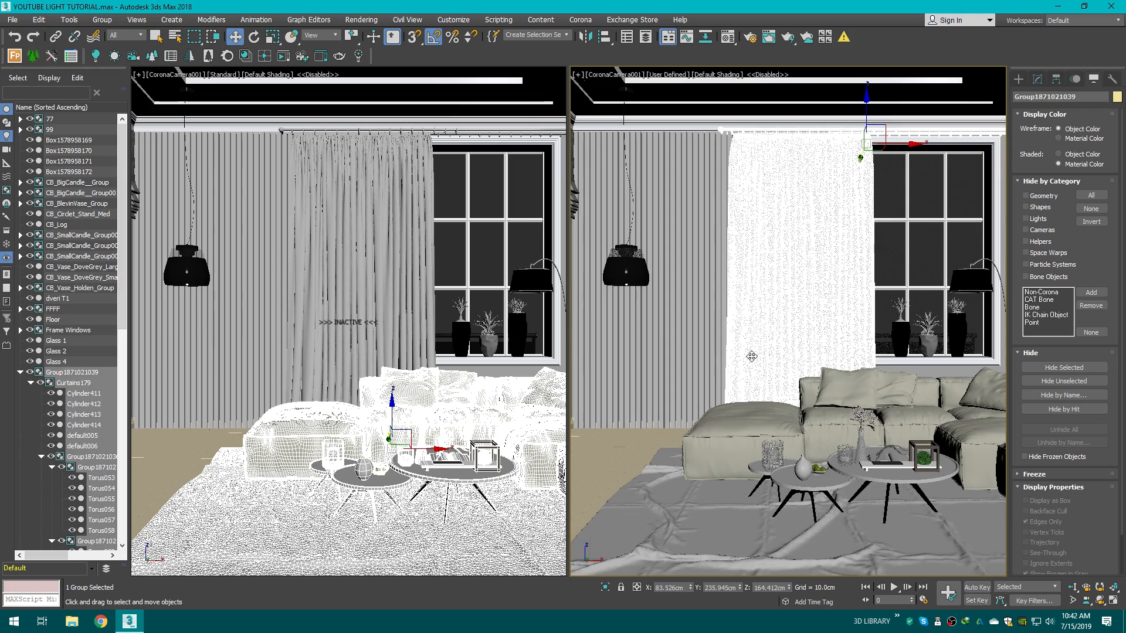
Step: Frame the floor in a perspective view, orbit to see the whole room from outside and display it in wireframe
left_click(640, 442)
key("p")
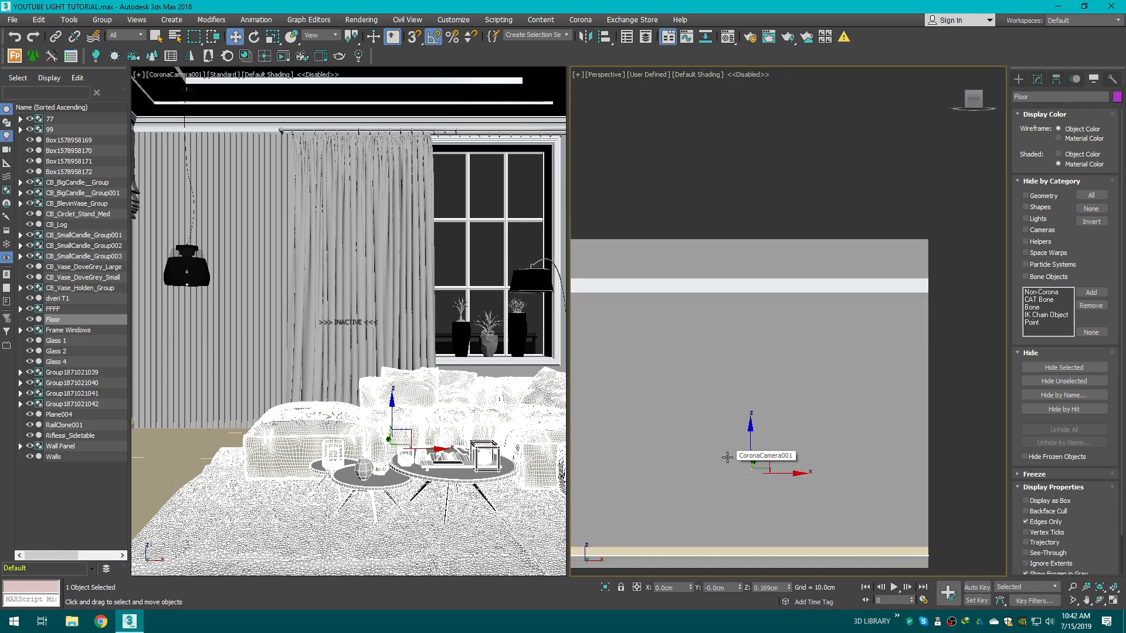
key("z")
left_click(816, 314)
middle_click_drag(817, 314, 928, 386, "alt")
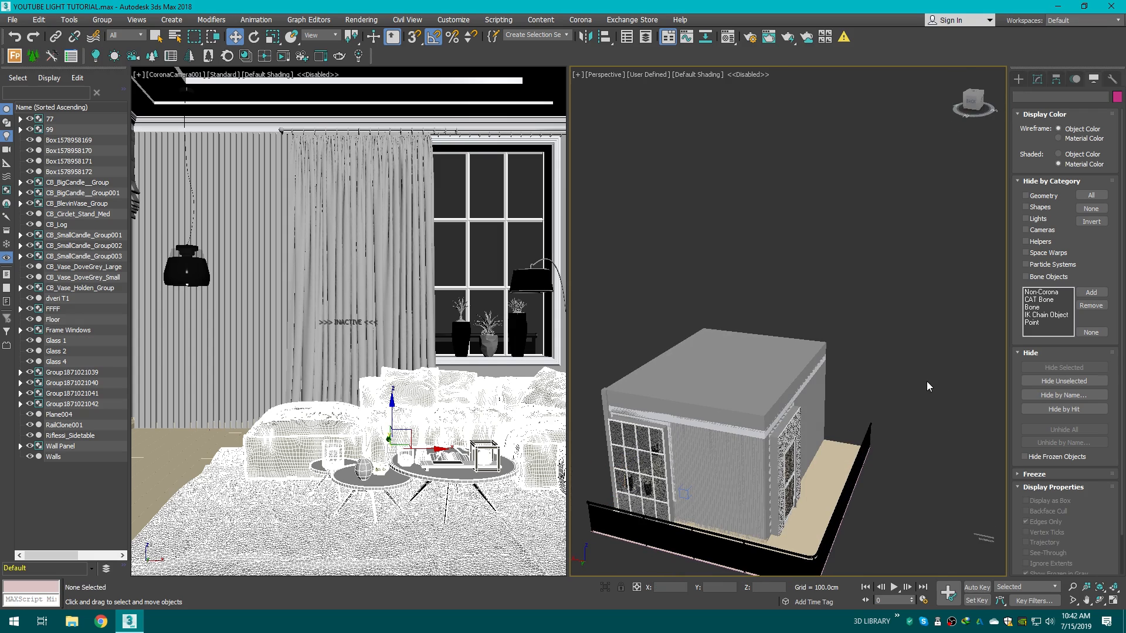
scroll(873, 483, "up", 6)
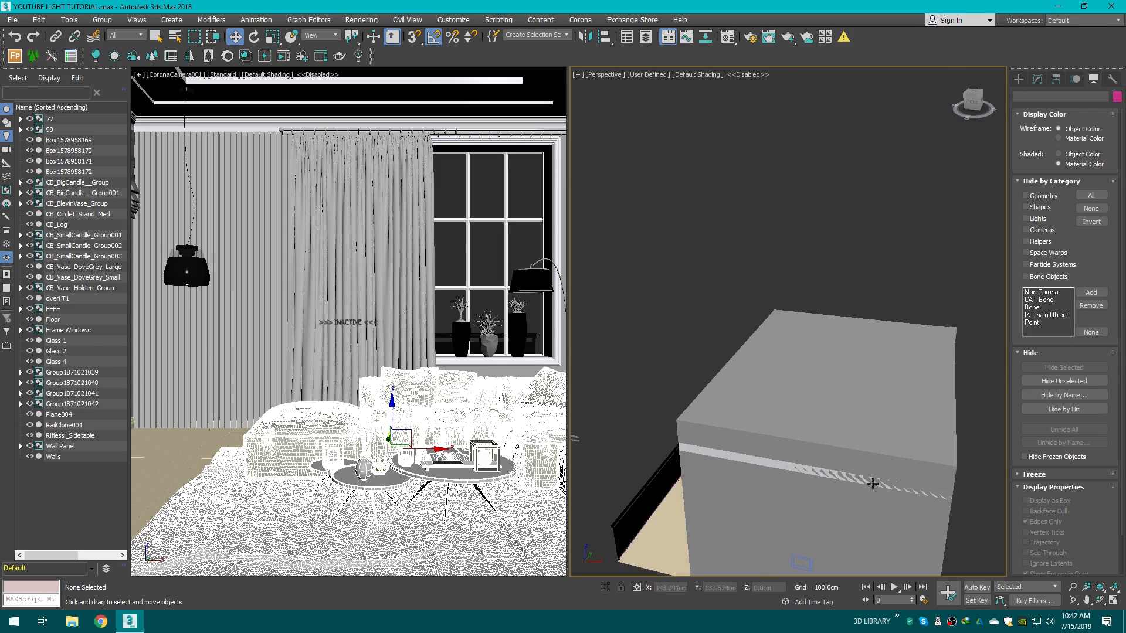
scroll(873, 483, "down", 5)
key("F3")
Step: Select CoronaCamera001 in the wireframe room and show its parameters for inspection
left_click(771, 497)
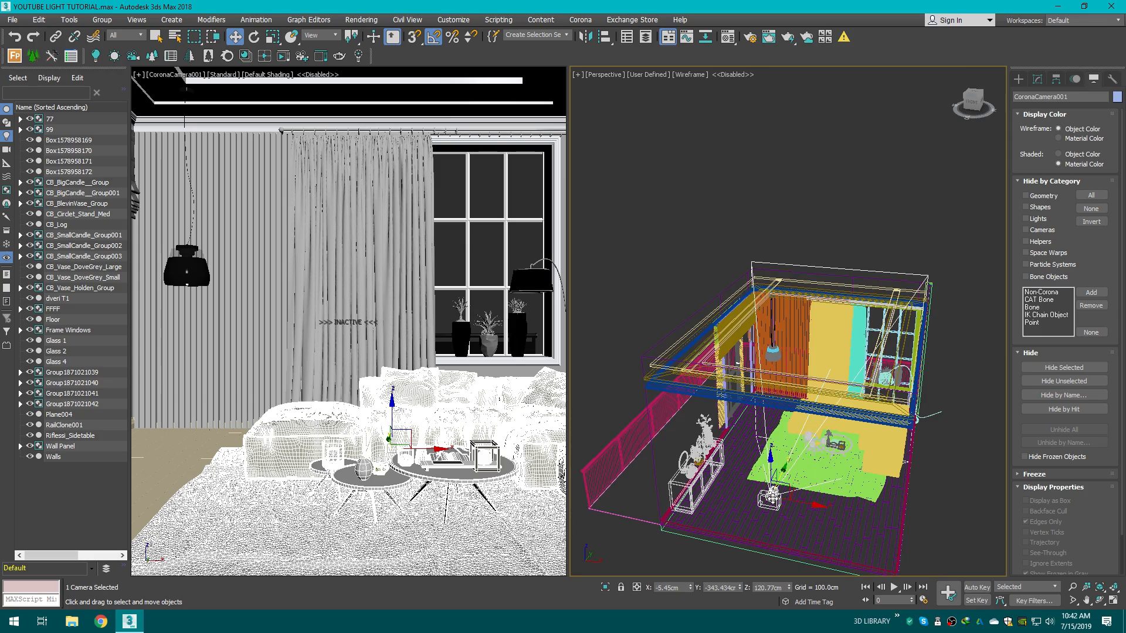
key("F3")
key("F3")
scroll(757, 491, "up", 5)
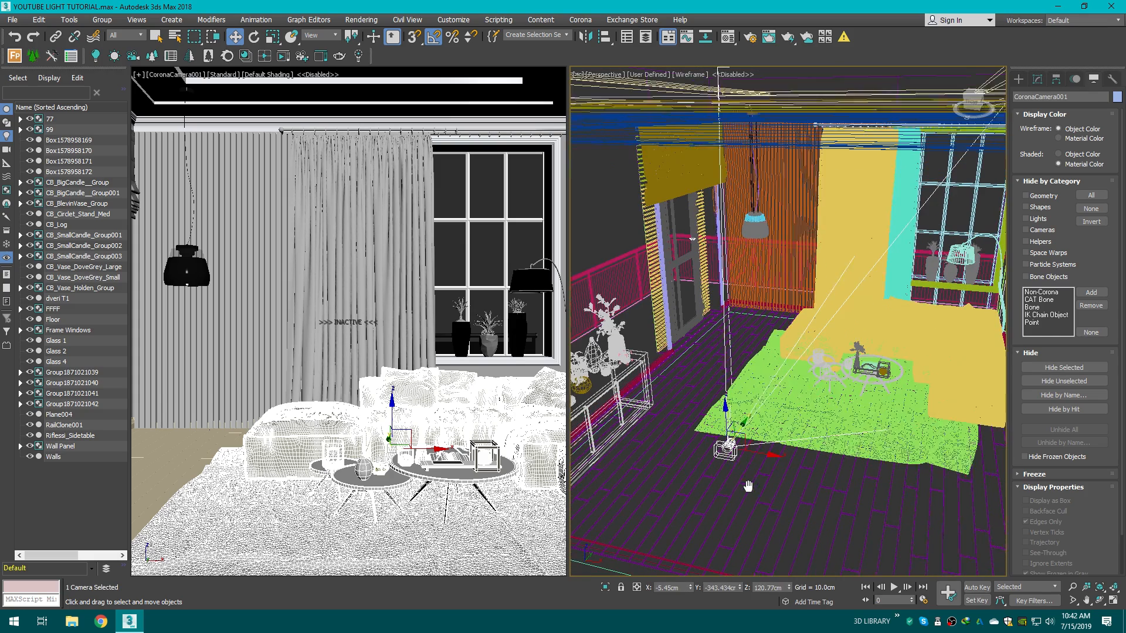
middle_click_drag(748, 486, 741, 482)
left_click(1036, 79)
scroll(872, 393, "down", 3)
middle_click_drag(872, 393, 807, 385)
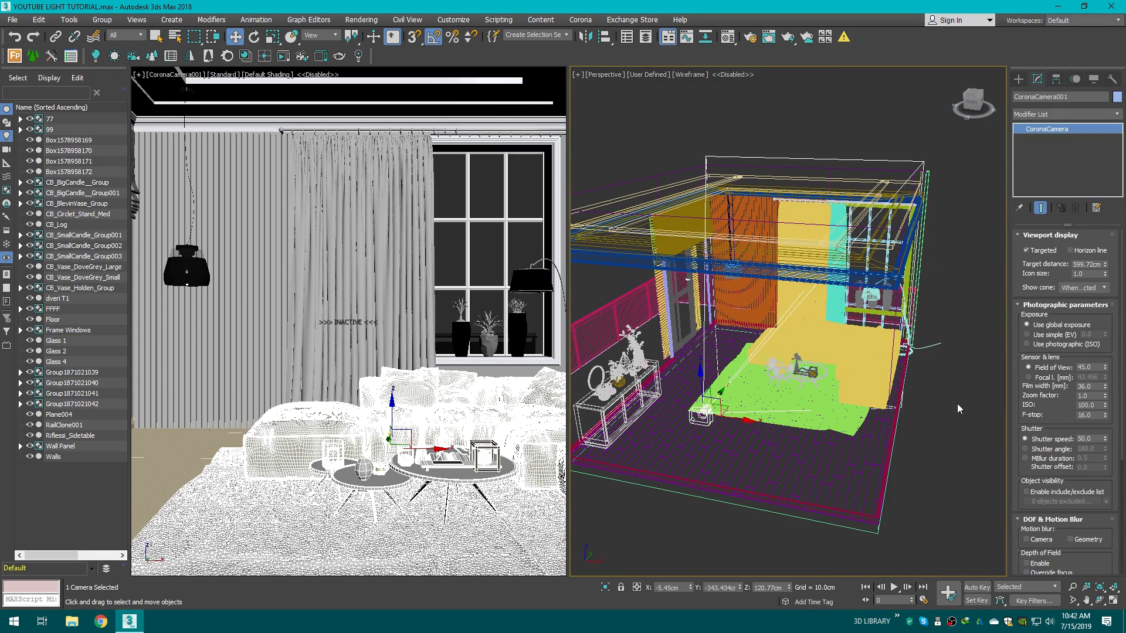
scroll(1076, 308, "down", 3)
Step: Deselect the camera and return the perspective viewport to the shaded CoronaCamera001 view
left_click(955, 329)
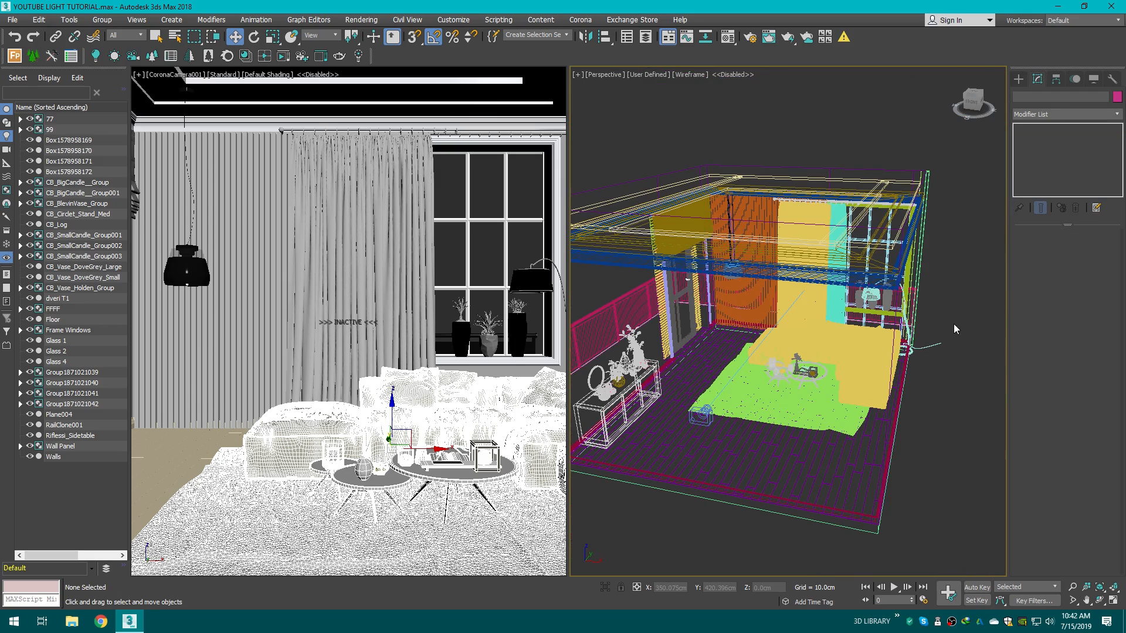
key("c")
key("F3")
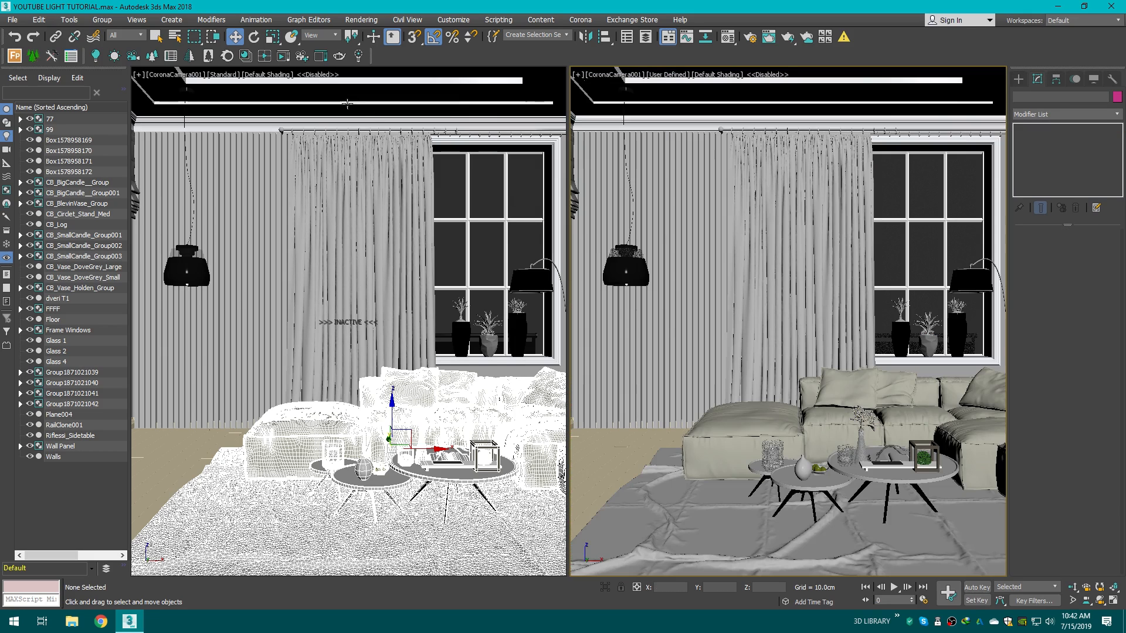
Step: Start Corona interactive rendering inside the inactive camera viewport and dismiss the missing-asset error window
left_click(196, 75)
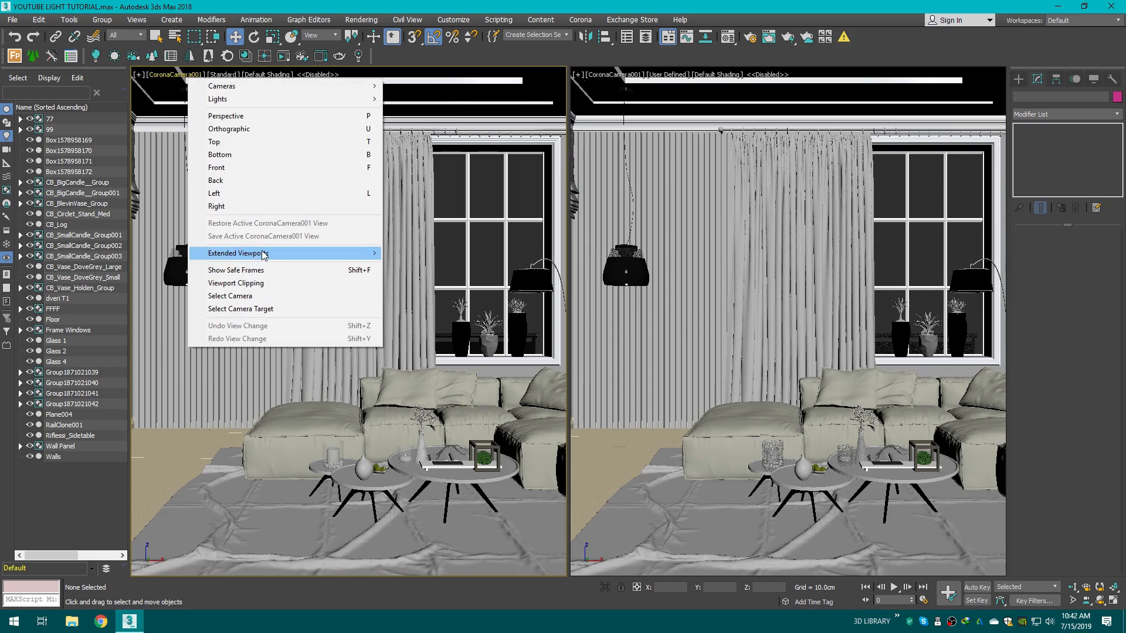
mouse_move(262, 255)
left_click(428, 368)
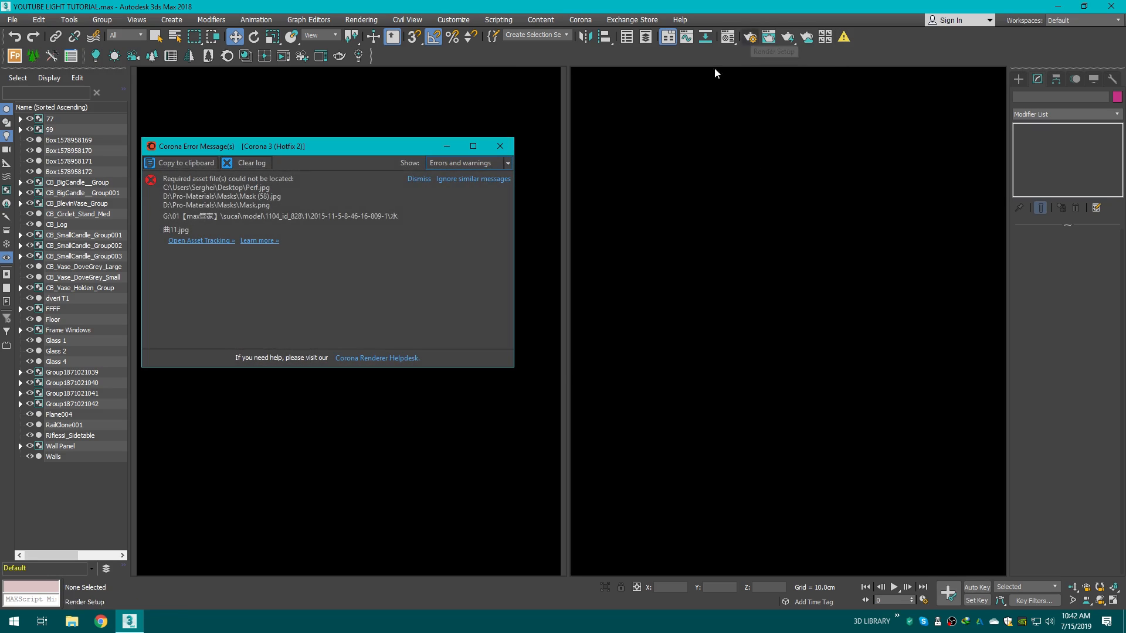
left_click(501, 148)
left_click(738, 185)
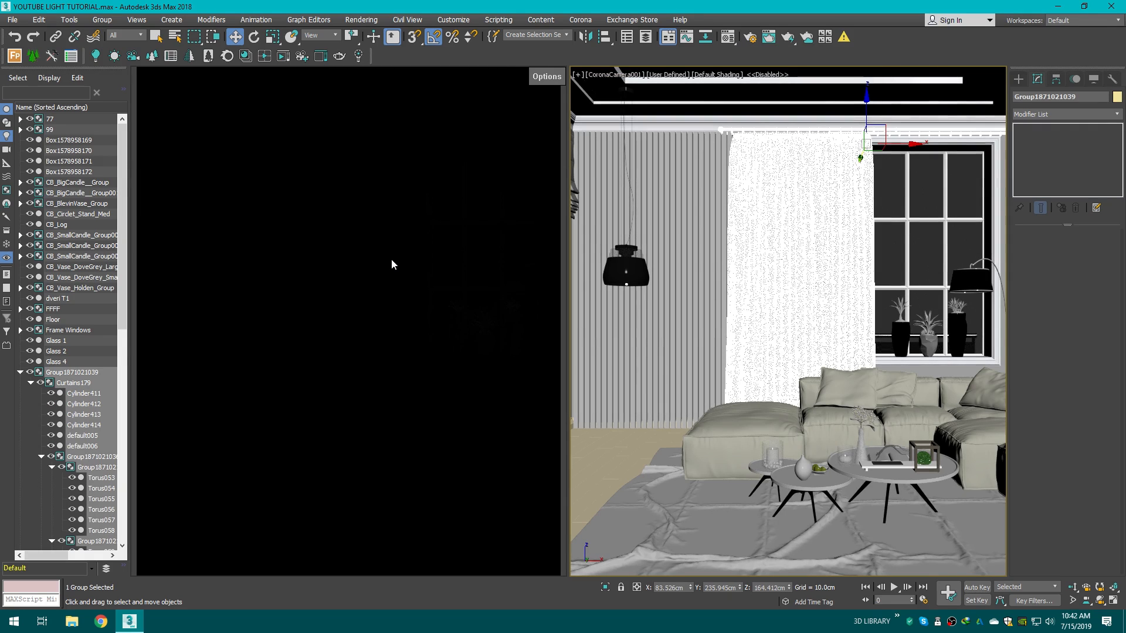
left_click(894, 236)
left_click(778, 439)
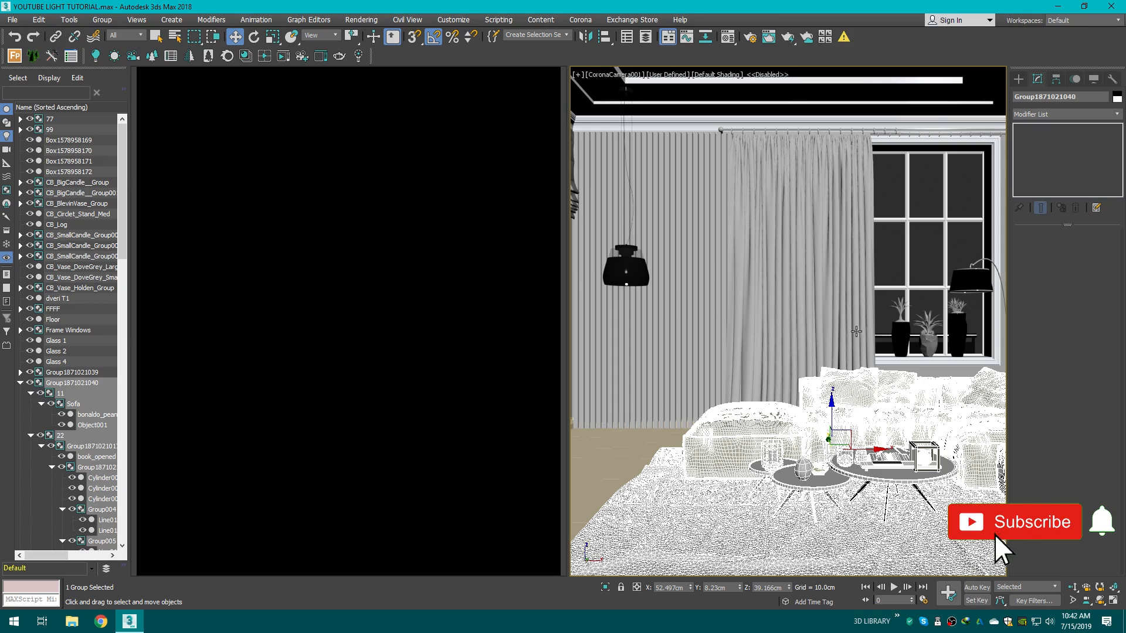
left_click(881, 209)
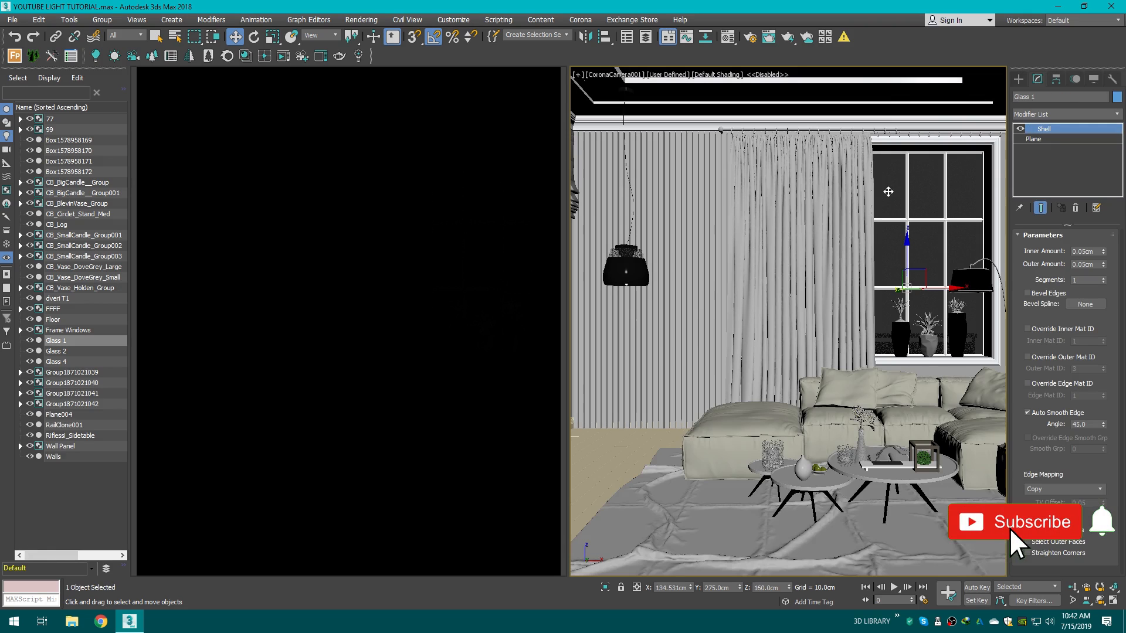
Step: Open the render setup and switch the scene environment from the 3ds Max settings to Use Corona
left_click(750, 36)
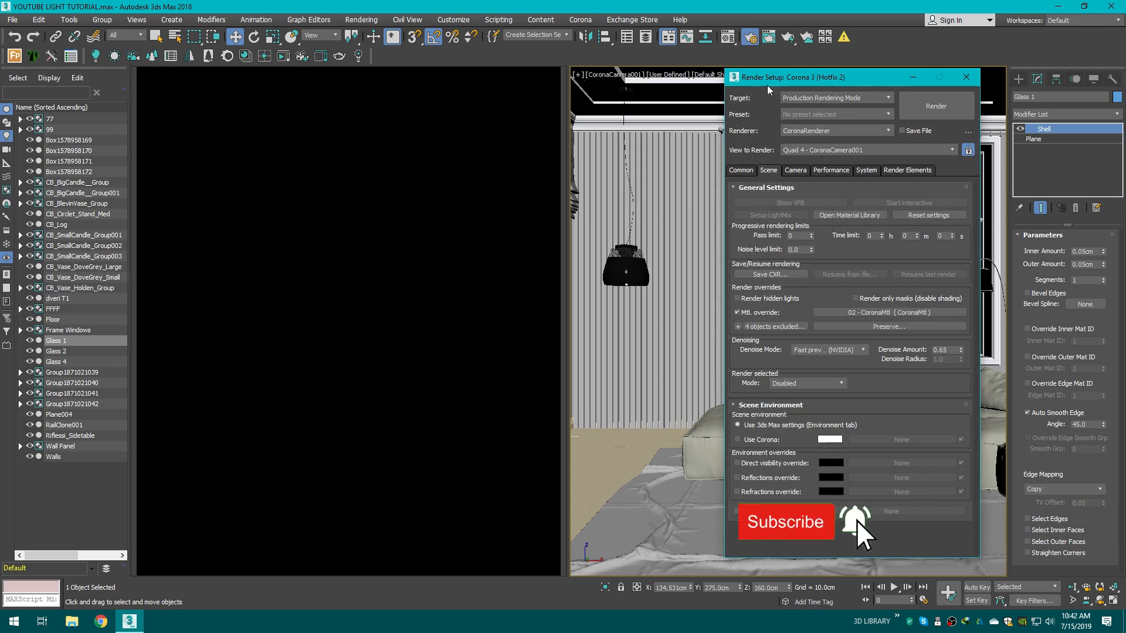
left_click_drag(754, 84, 675, 76)
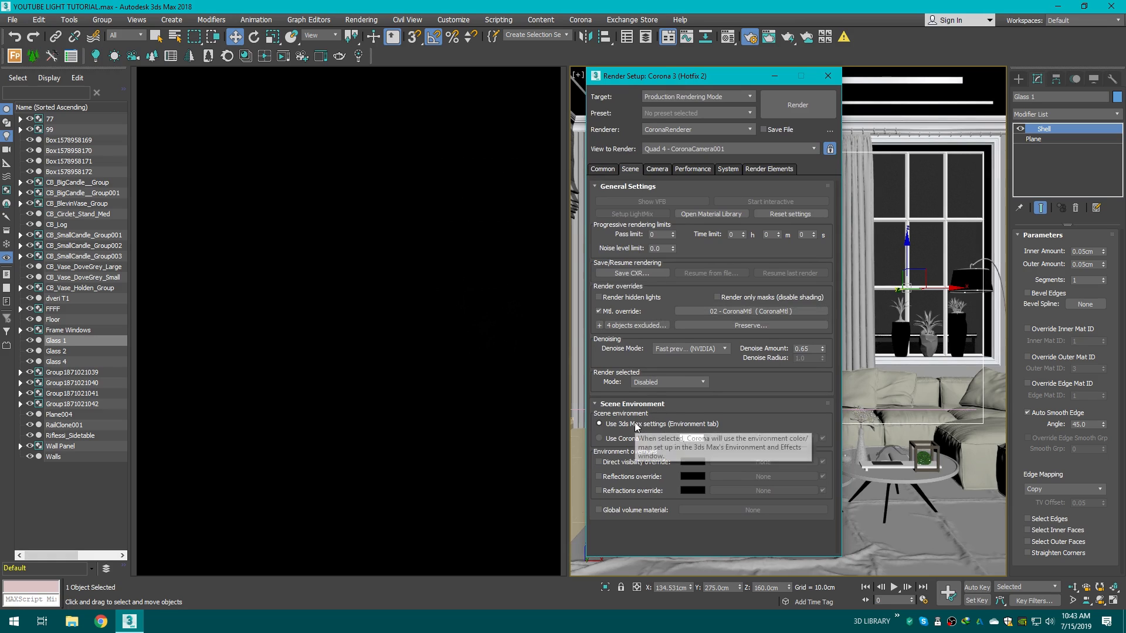
mouse_move(698, 78)
left_mouse_down()
mouse_move(676, 81)
mouse_move(684, 78)
left_mouse_up()
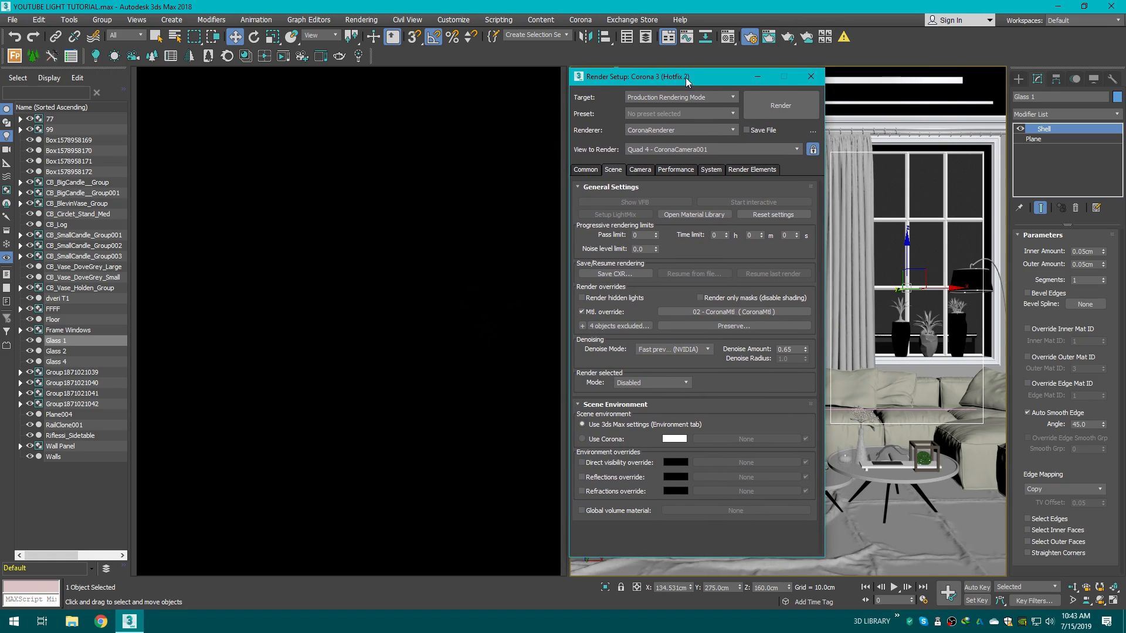
left_click(813, 77)
left_click(749, 36)
left_click(595, 439)
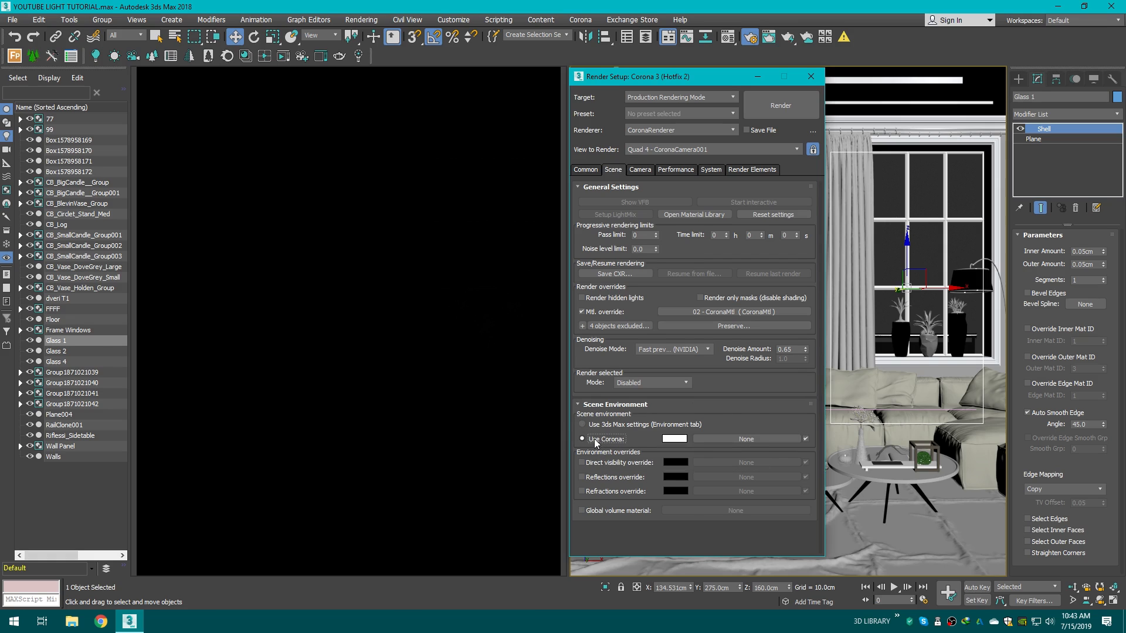
Step: Assign a CoronaSky map to the Corona scene environment, finding it by searching for "coronasky"
left_click_drag(678, 76, 768, 76)
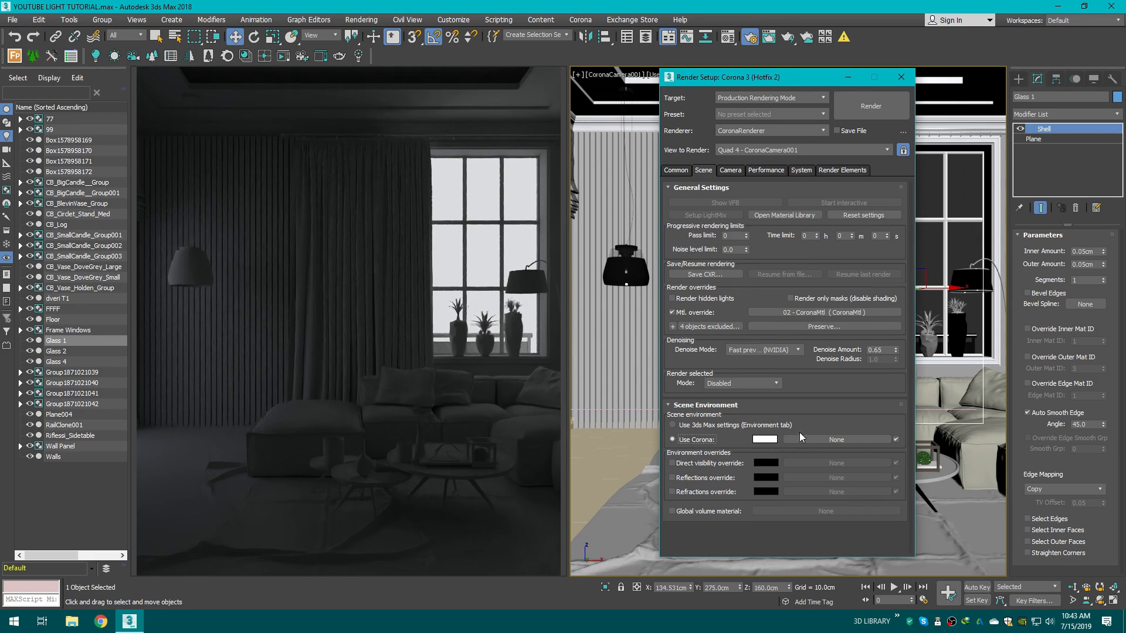
left_click(864, 439)
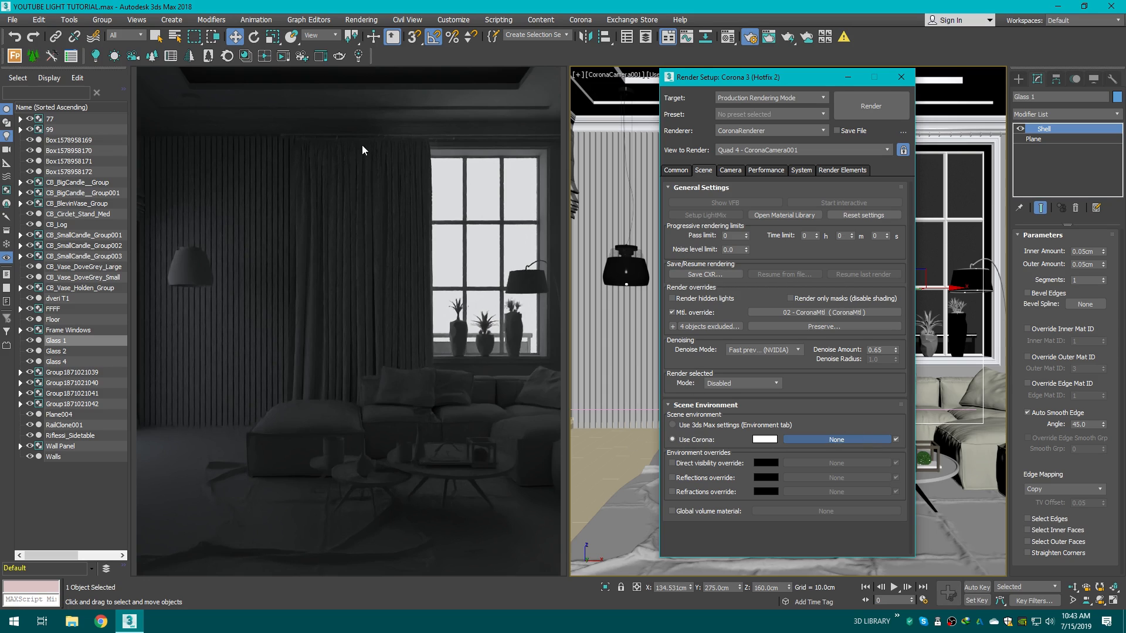
left_click_drag(476, 123, 579, 131)
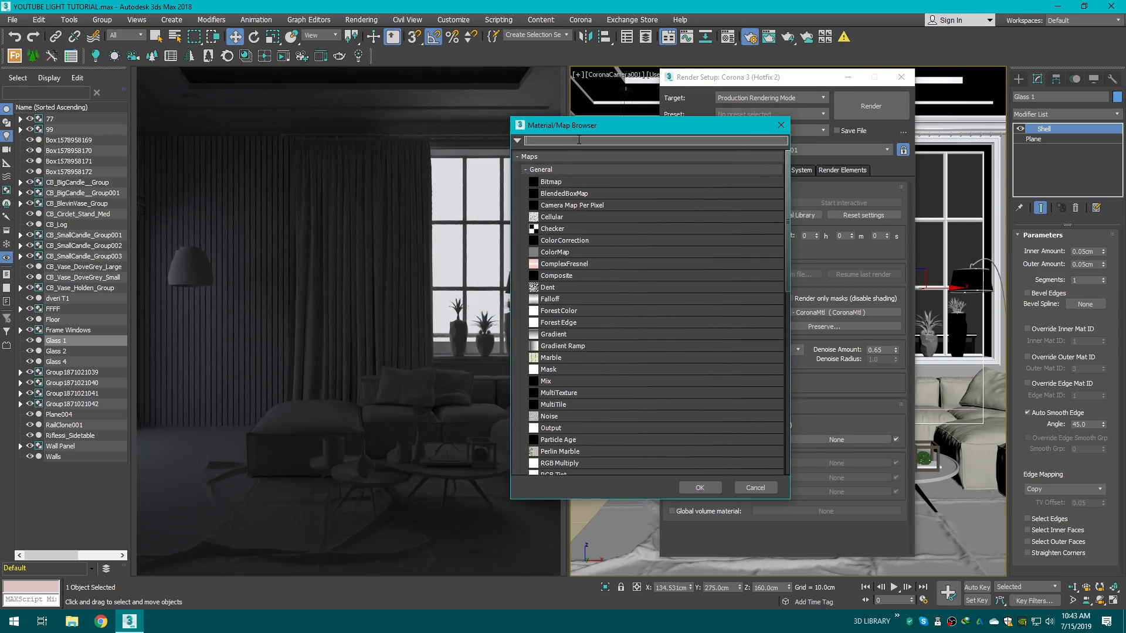
type("coronasky")
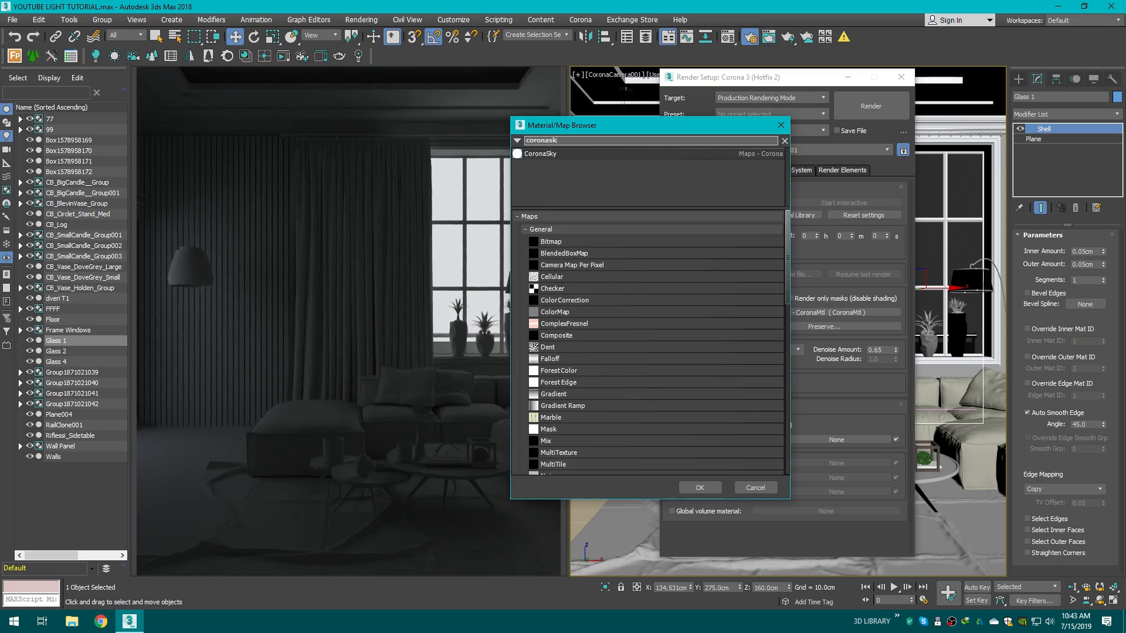
double_click(559, 149)
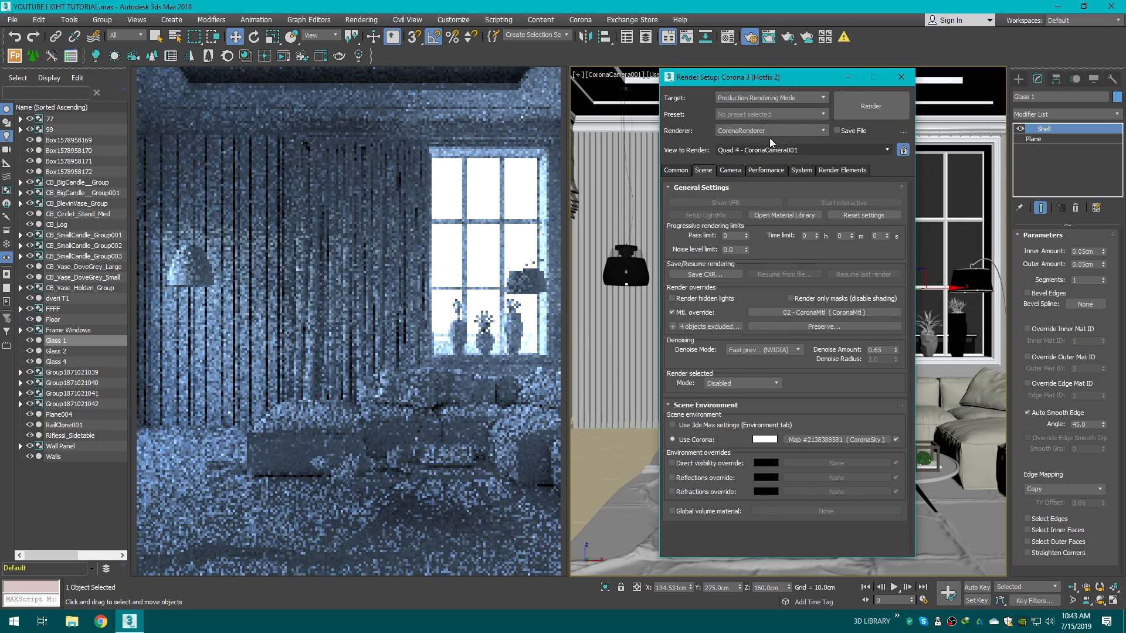
Step: Place the environment's CoronaSky map as an instance in the first Material Editor slot and minimize the render setup
left_click_drag(795, 79, 702, 79)
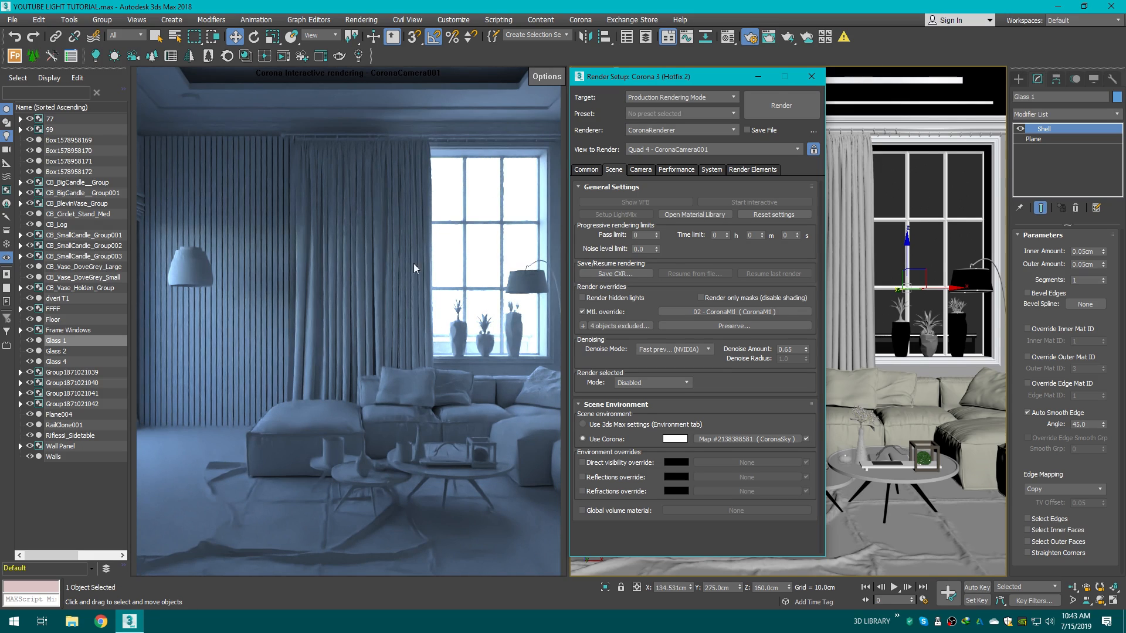
left_click_drag(678, 74, 629, 69)
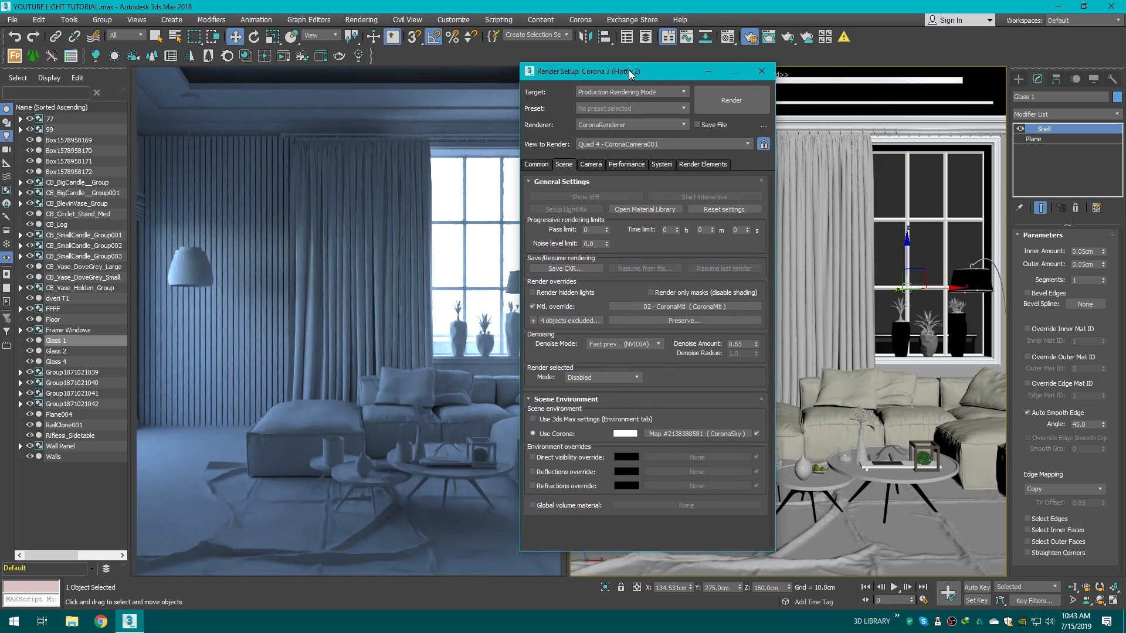
key("m")
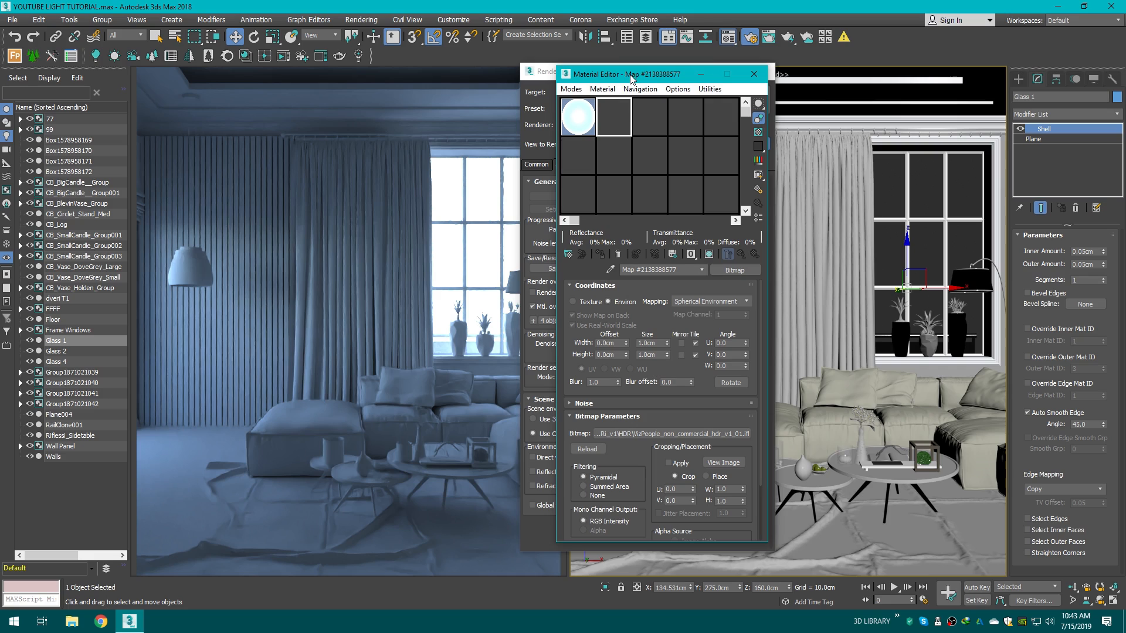
left_click_drag(652, 79, 873, 82)
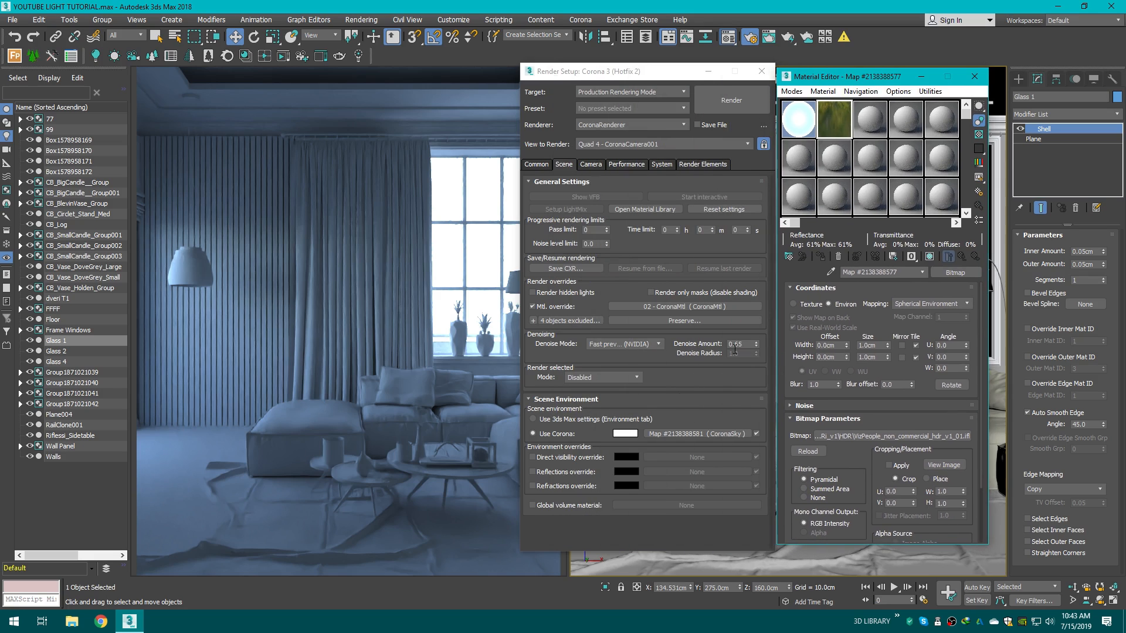
left_click_drag(686, 433, 803, 120)
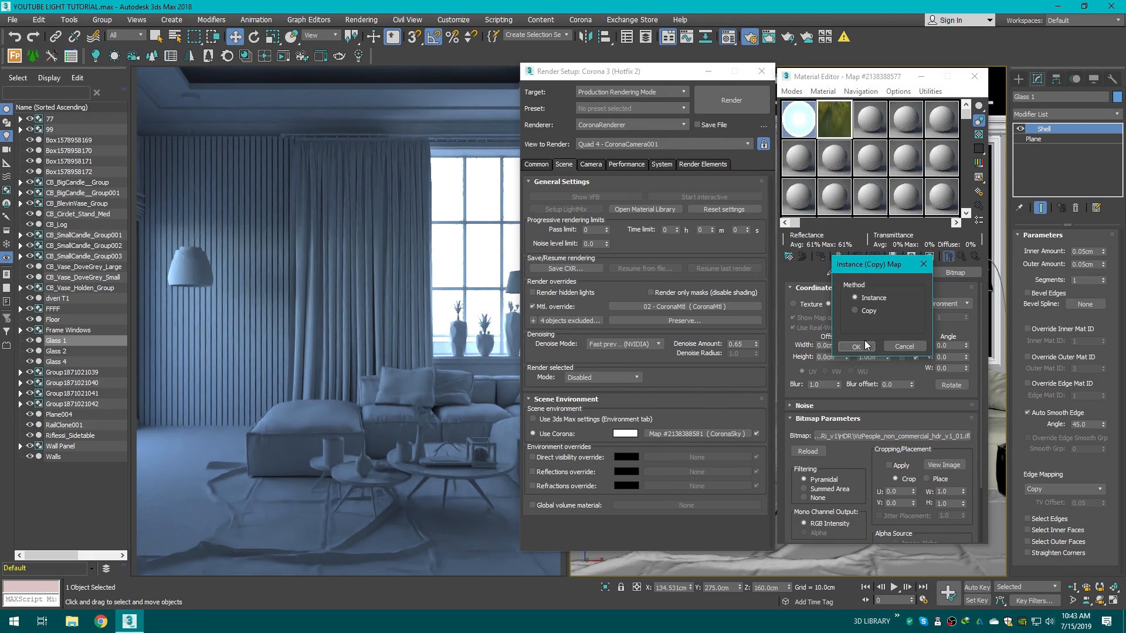
left_click(866, 345)
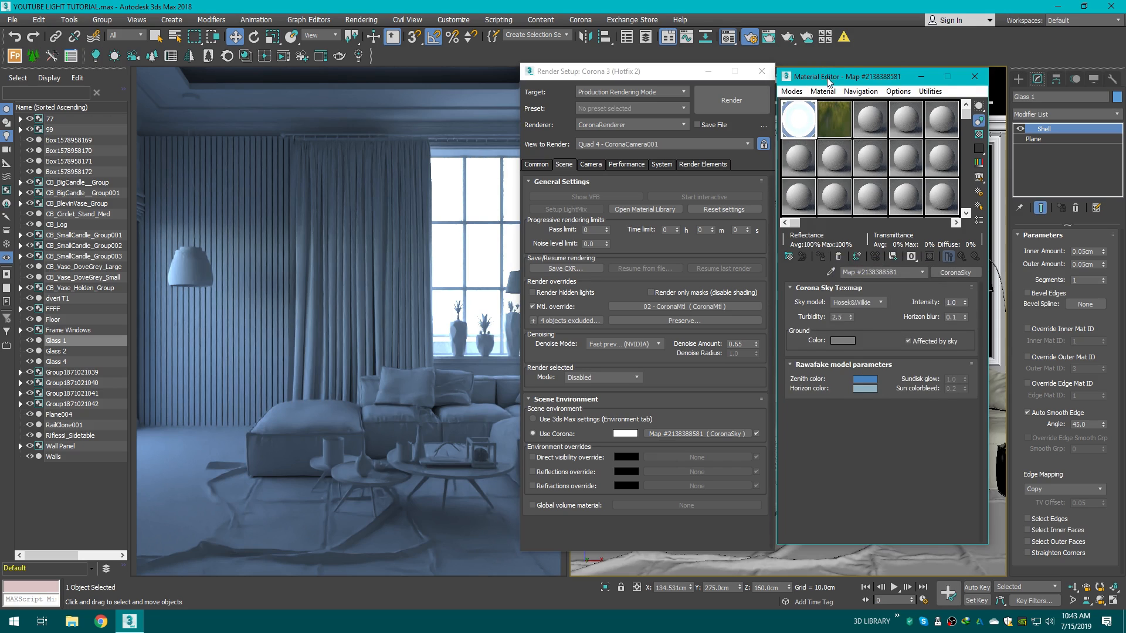
left_click_drag(828, 80, 825, 72)
left_click(709, 70)
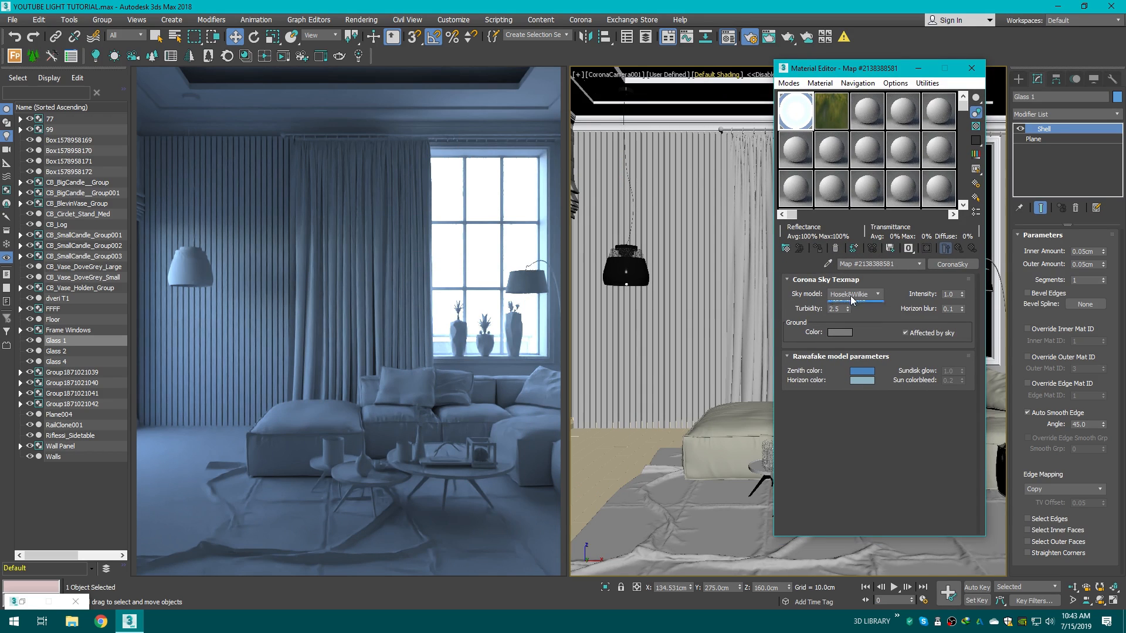
Step: Try the Rawa-fake and Preetham et al. sky models on the CoronaSky map, and return to Hosek&Wilkie
left_click(852, 299)
left_click(847, 309)
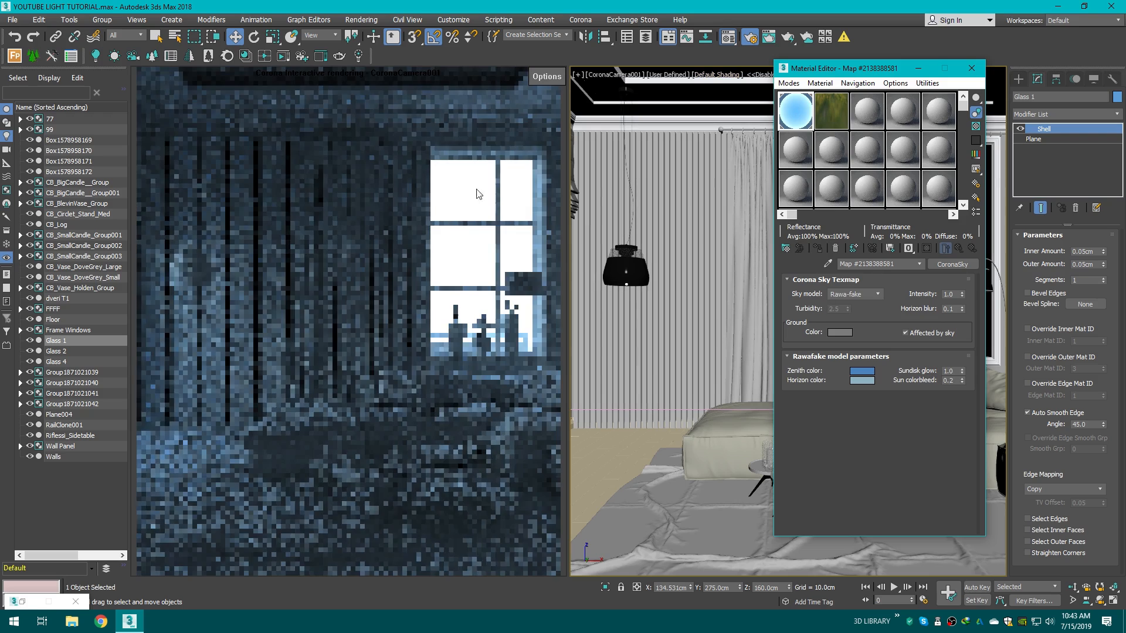
left_click(853, 293)
left_click(846, 310)
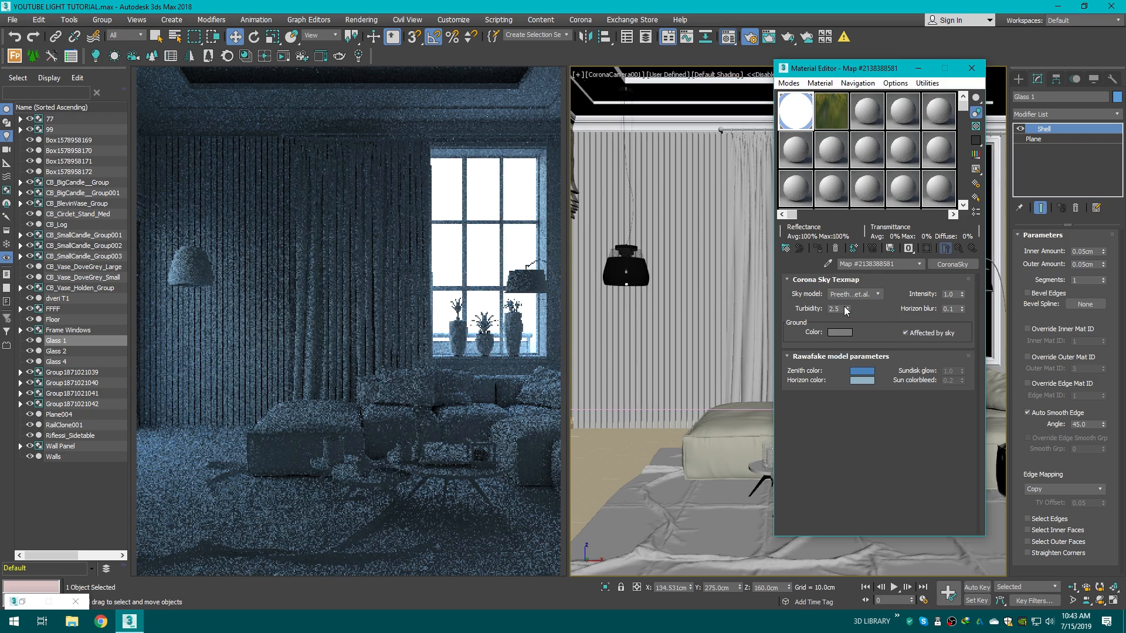
left_click(853, 293)
left_click(851, 320)
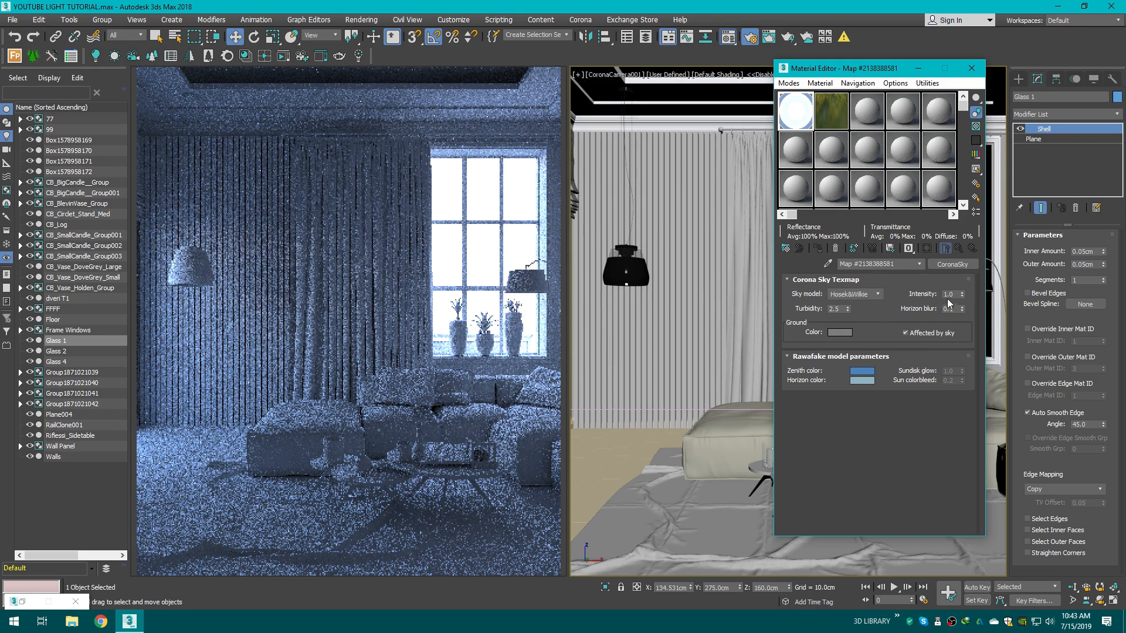
Step: Try the CoronaSky map's intensity at 0.01 and at 2.47 in the interactive render
left_click_drag(961, 296, 938, 455)
left_click(962, 293)
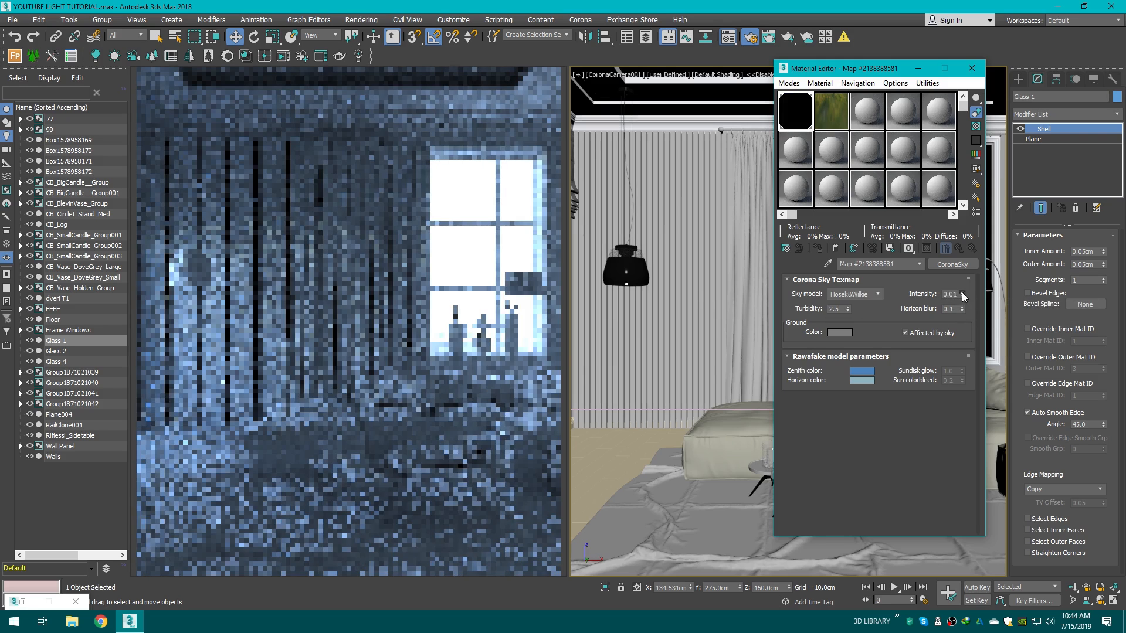
left_click_drag(962, 292, 906, 142)
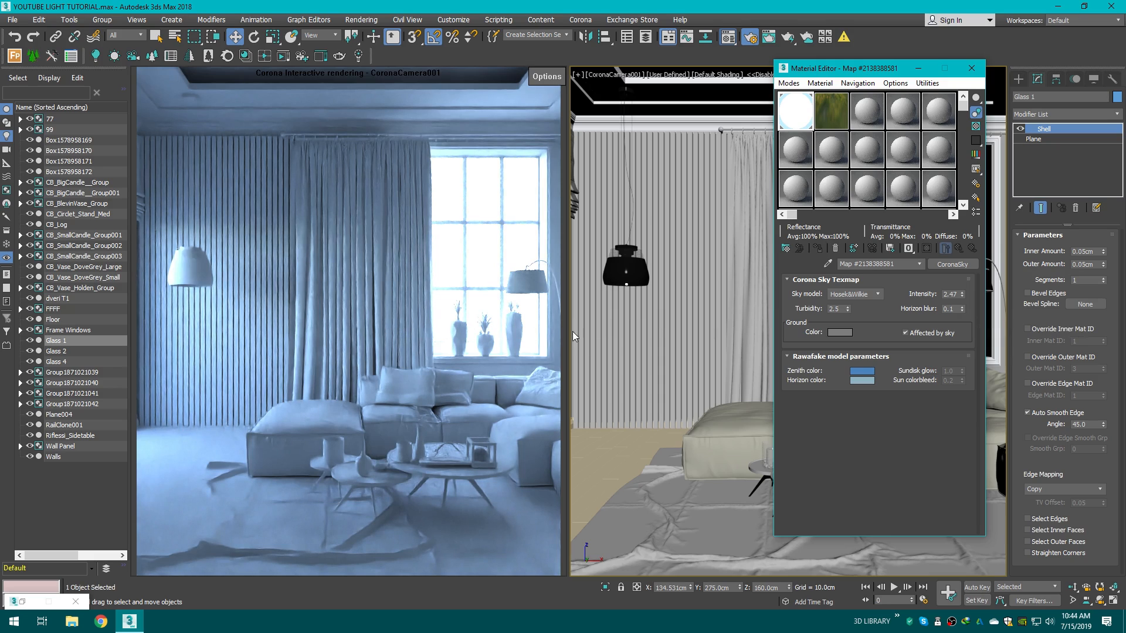
Step: Set the CoronaSky map's intensity to 1.3 and close the Material Editor
double_click(951, 295)
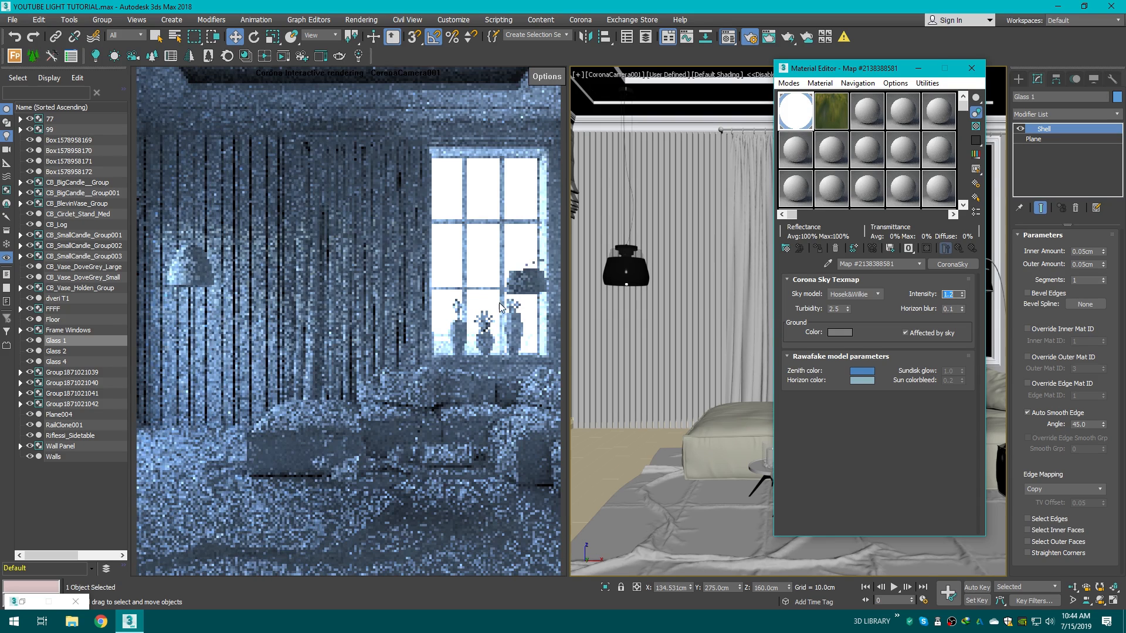
type("1")
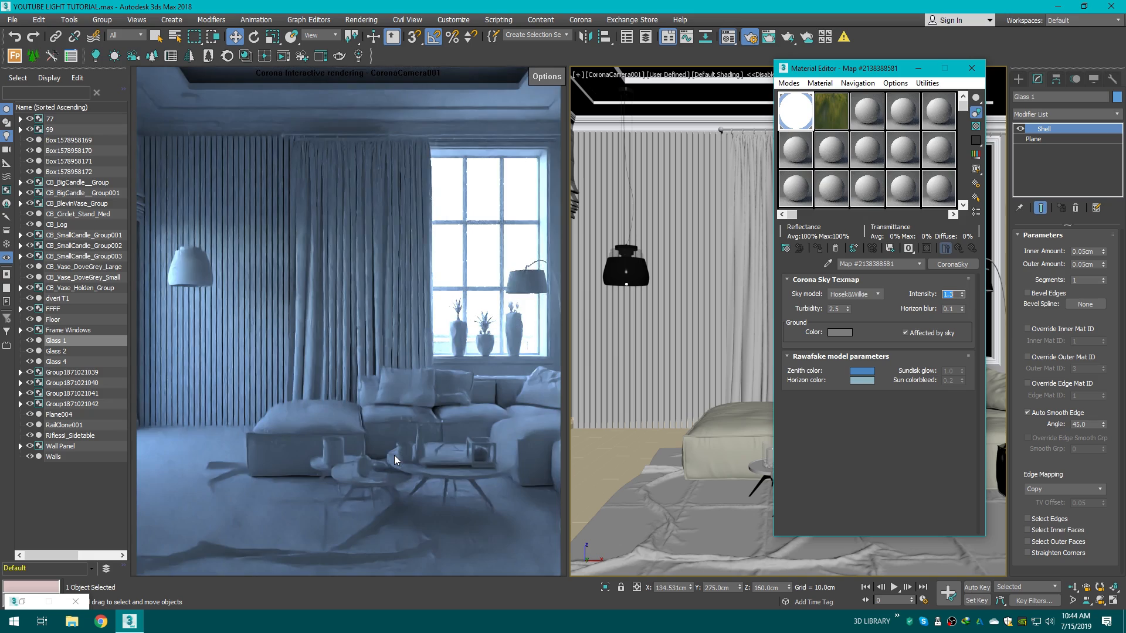
left_click_drag(892, 69, 770, 77)
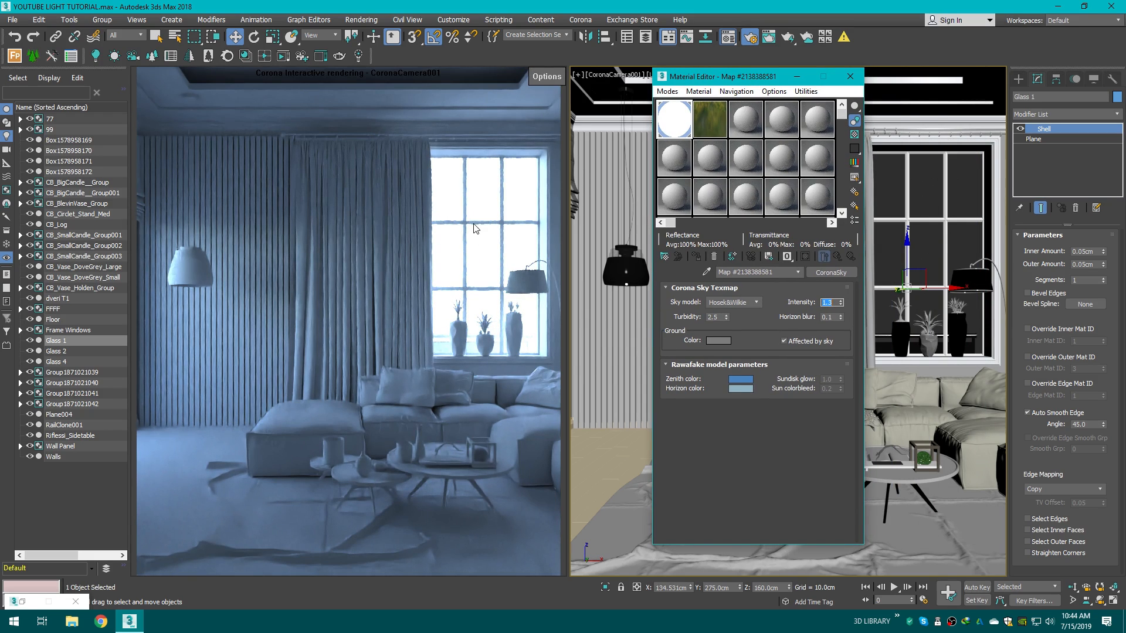
left_click_drag(722, 80, 640, 74)
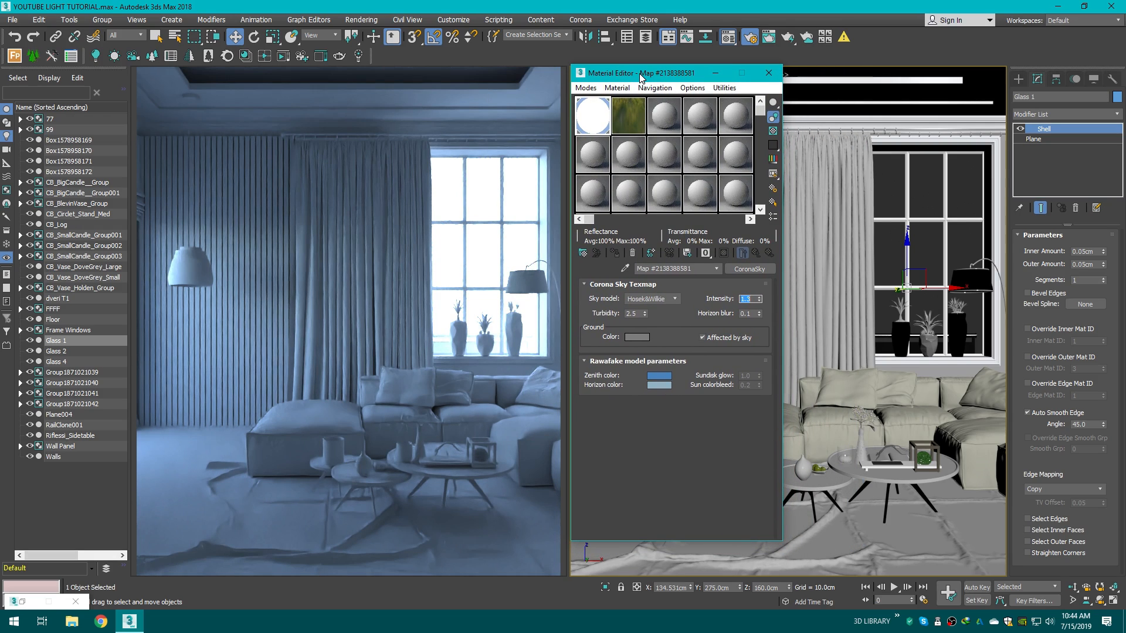
left_click(768, 73)
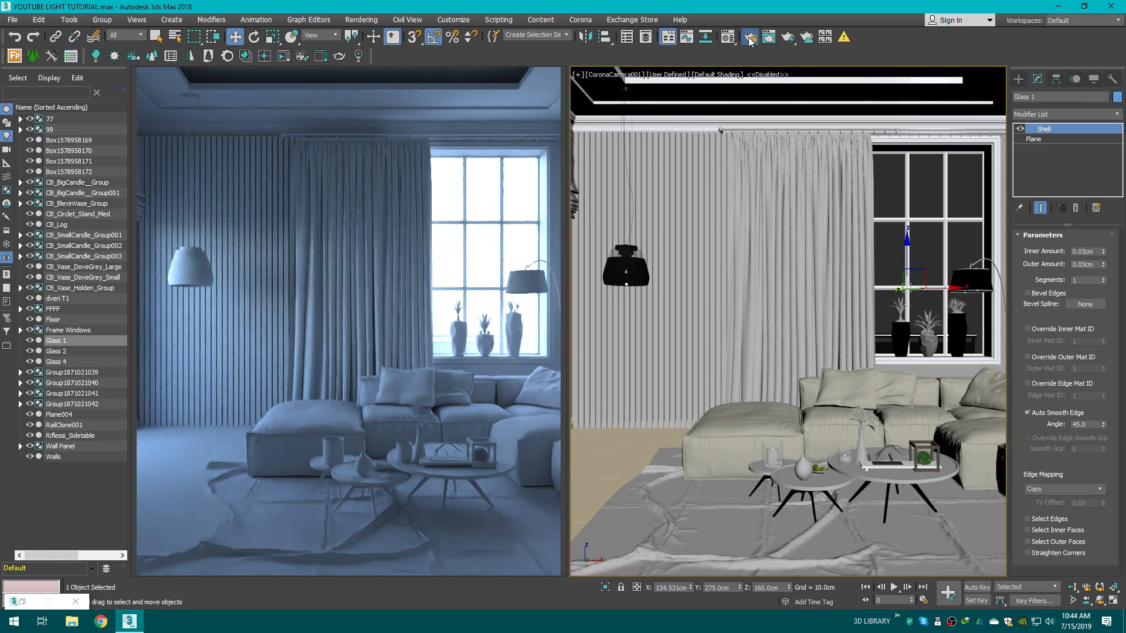
left_click(362, 22)
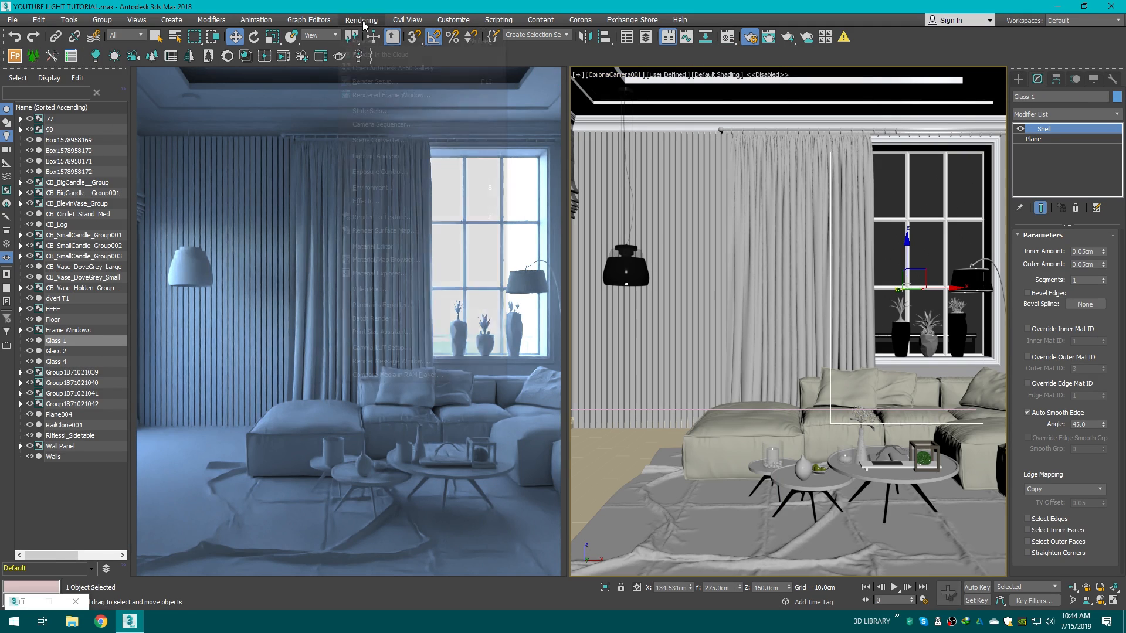
left_click(382, 189)
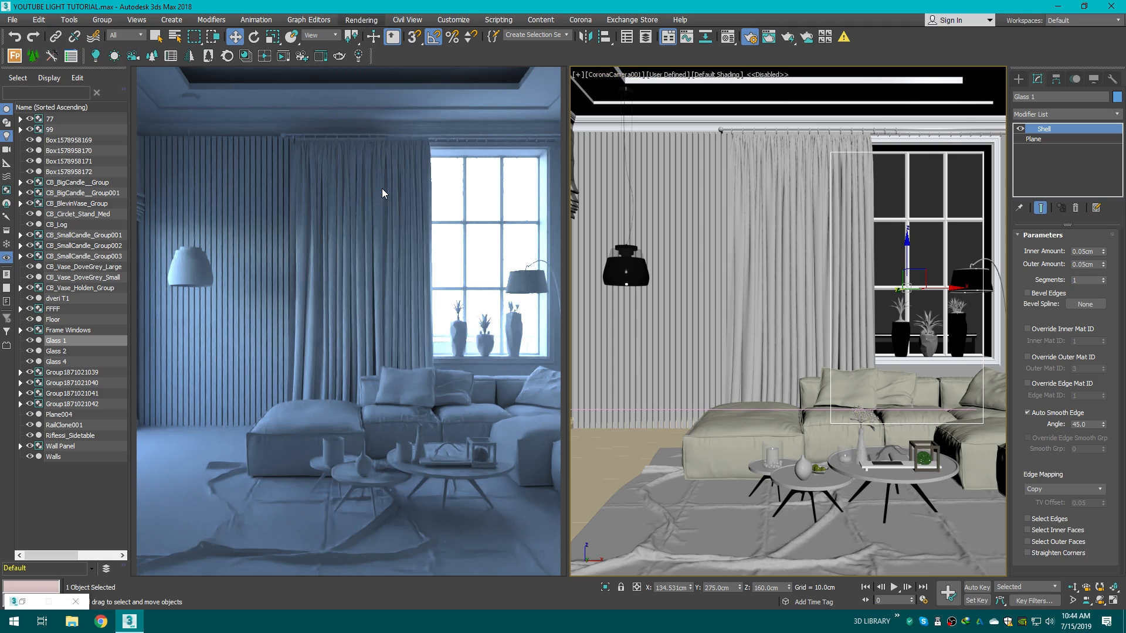
left_click_drag(483, 144, 711, 108)
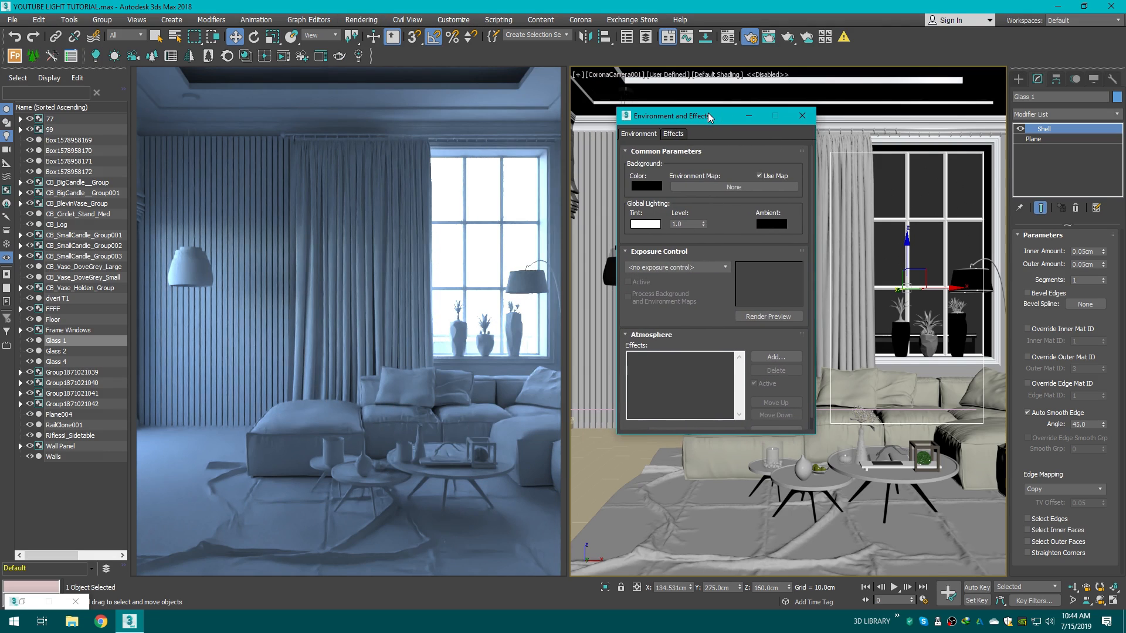
left_click(734, 187)
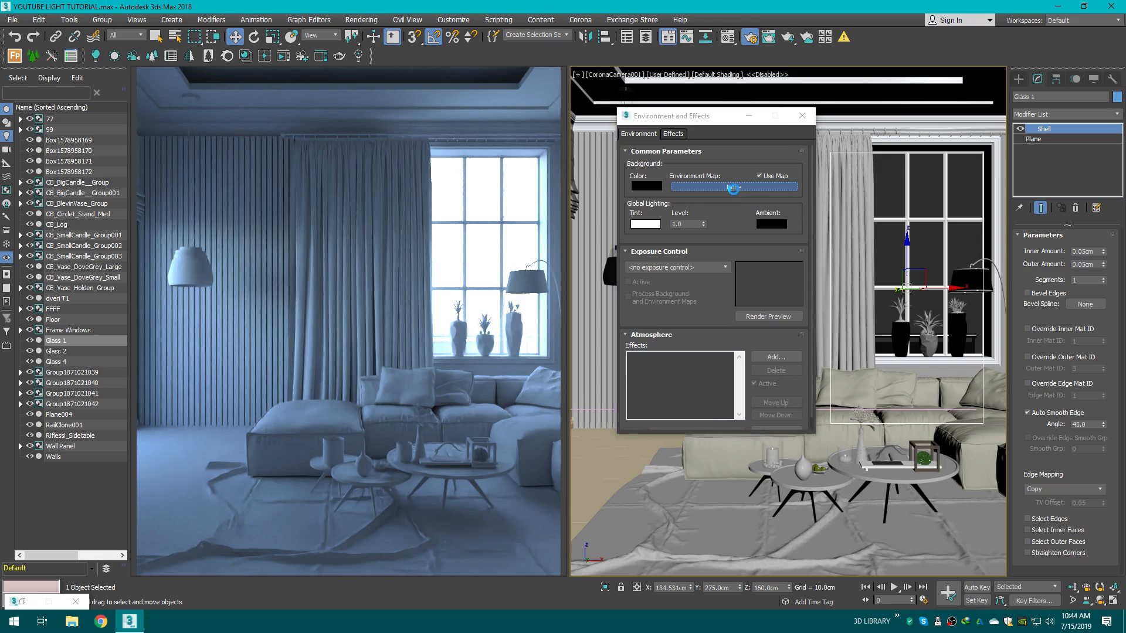
left_click(777, 125)
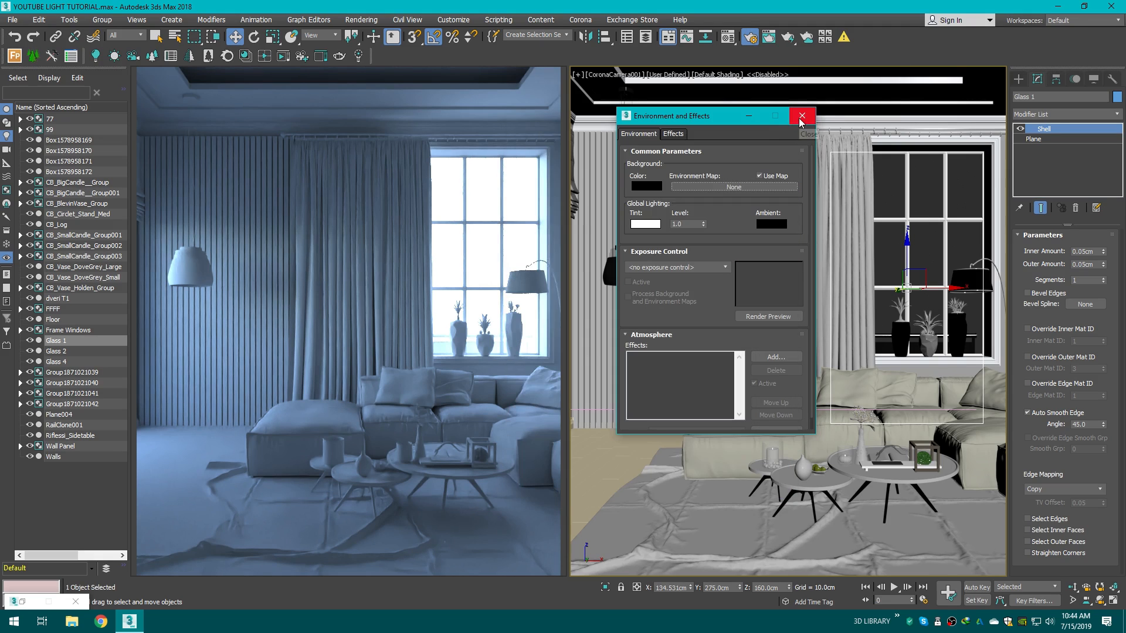
left_click(800, 122)
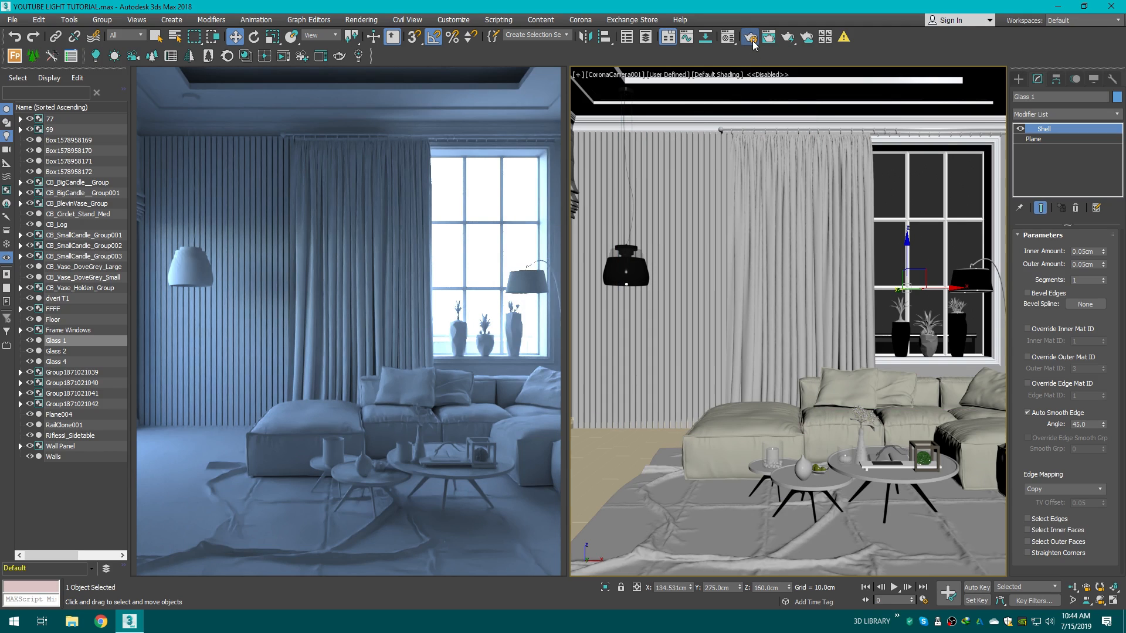
Step: Open the render setup and clear the CoronaSky map from the Corona scene environment
key("F10")
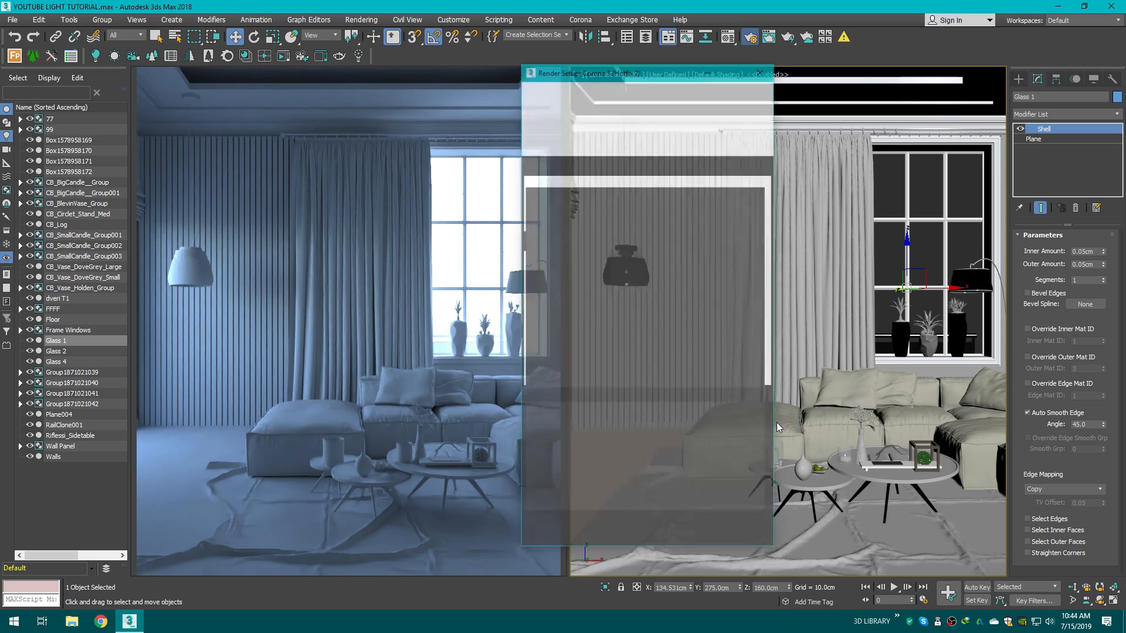
left_click_drag(610, 71, 711, 51)
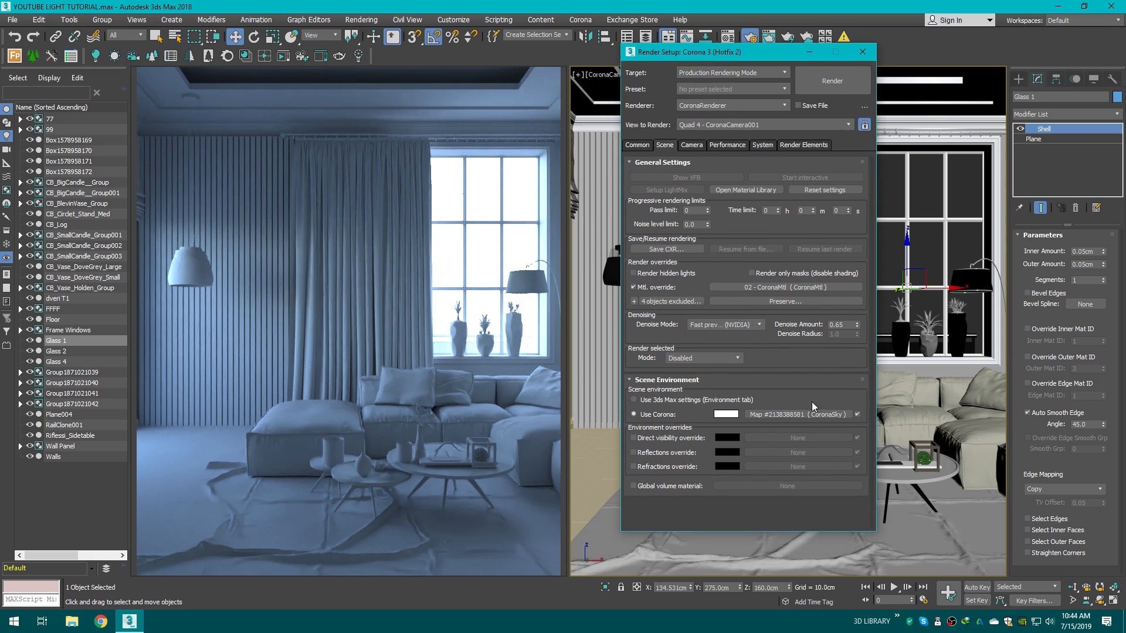
right_click(810, 415)
left_click(837, 446)
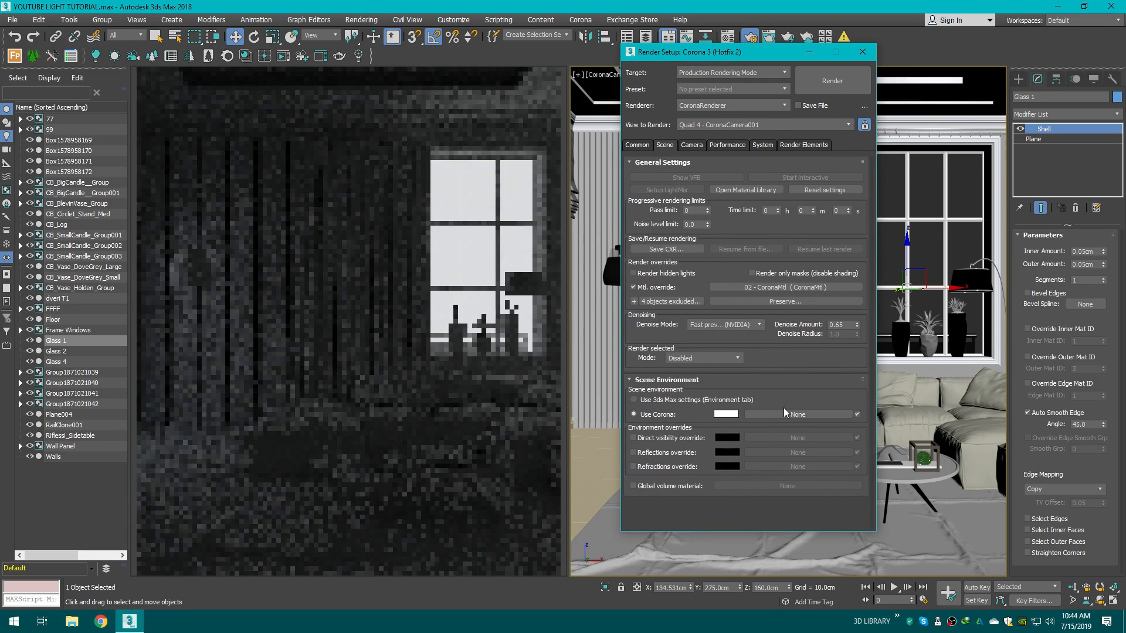
Step: Assign a Bitmap map to the Corona scene environment, loading bell_park_dawn_8k.hdr from the D:\3D LIBRARY\HDRIs folder
left_click(783, 413)
left_click_drag(611, 129, 482, 136)
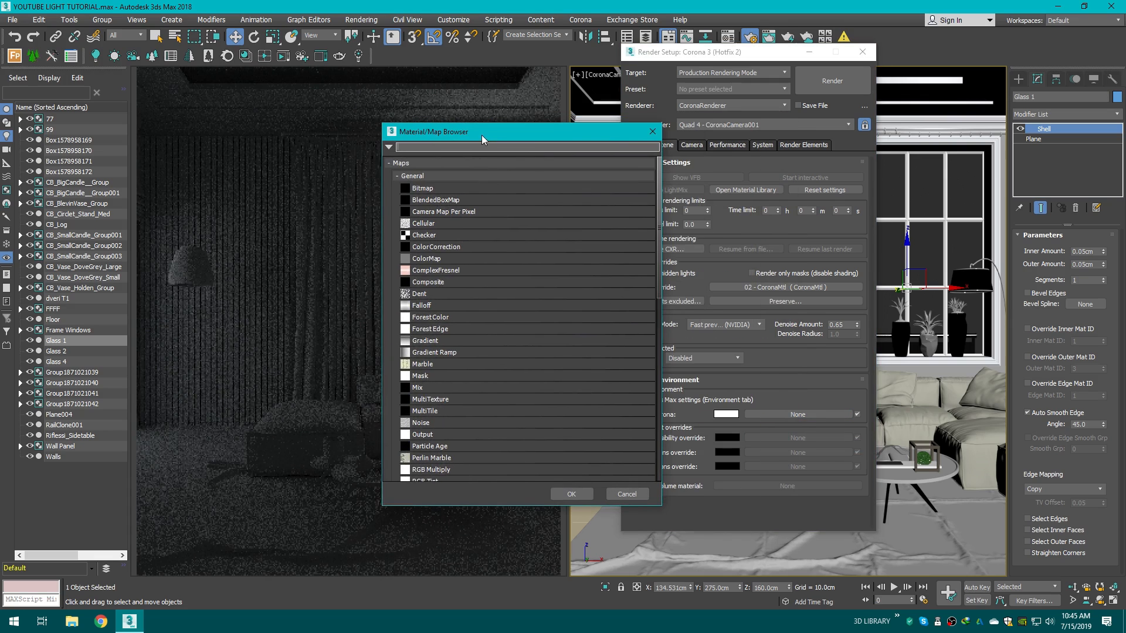
double_click(417, 188)
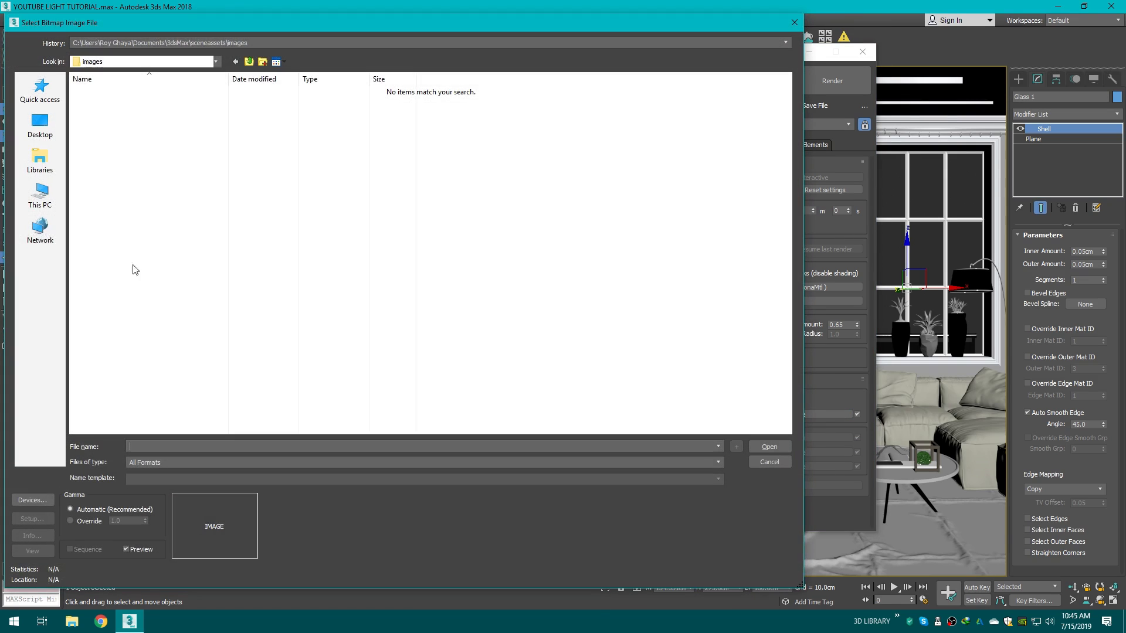
left_click(40, 193)
double_click(240, 180)
double_click(110, 108)
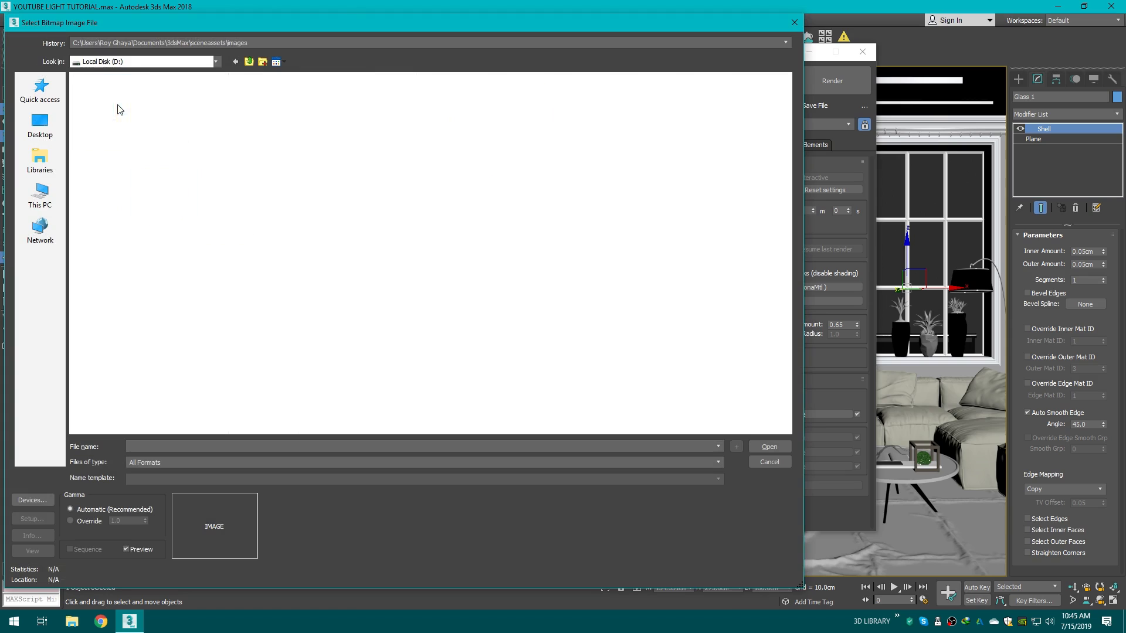
double_click(164, 111)
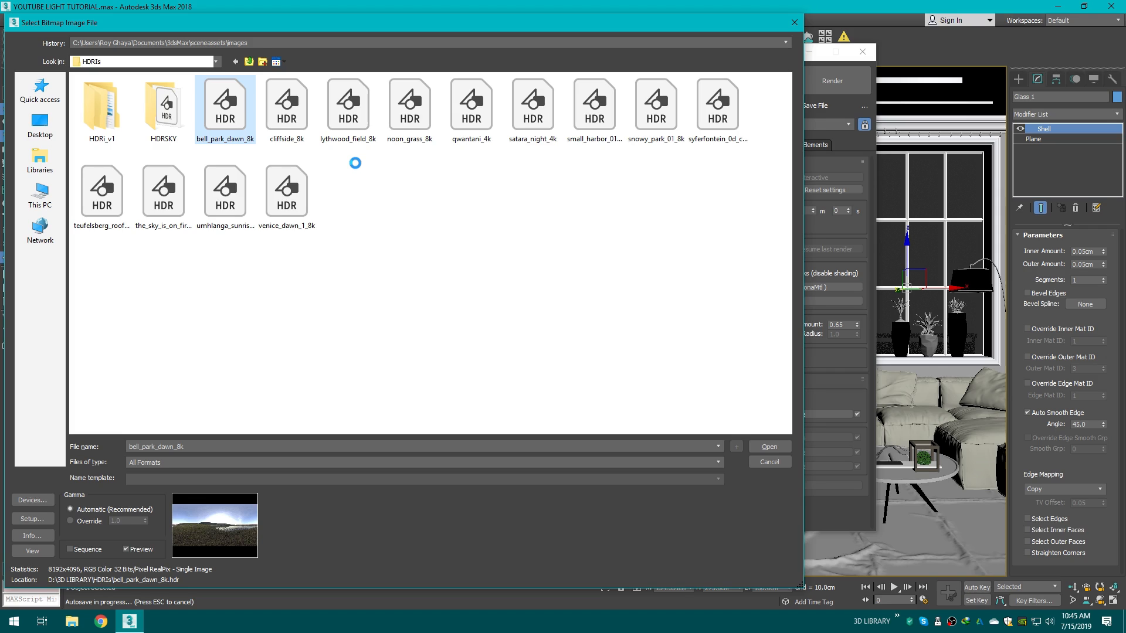
left_click(761, 447)
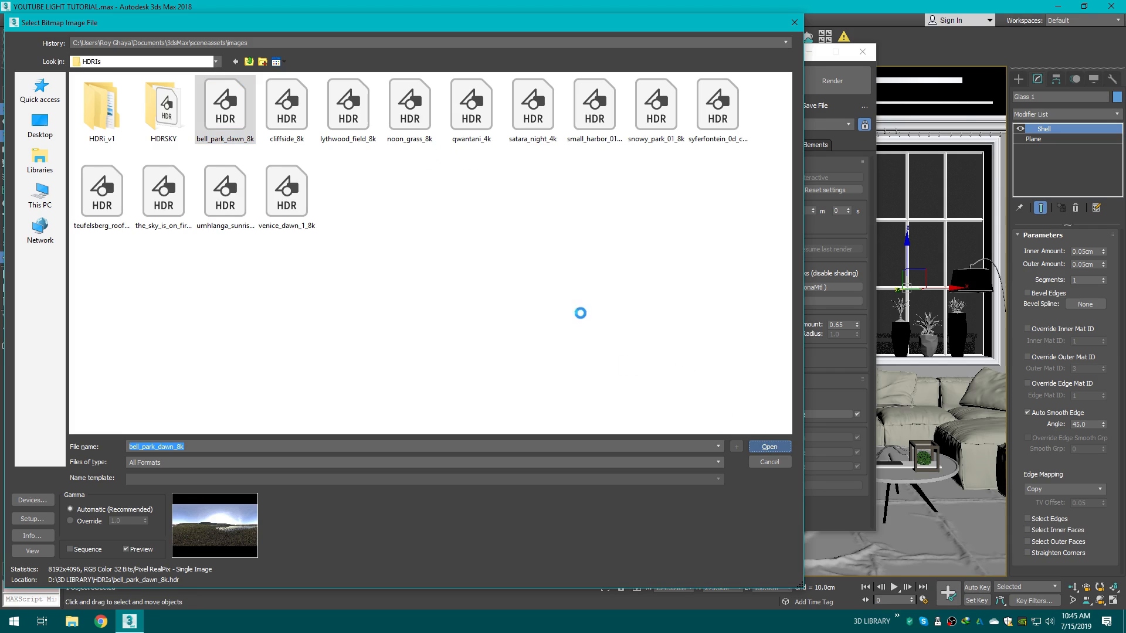
left_click(186, 276)
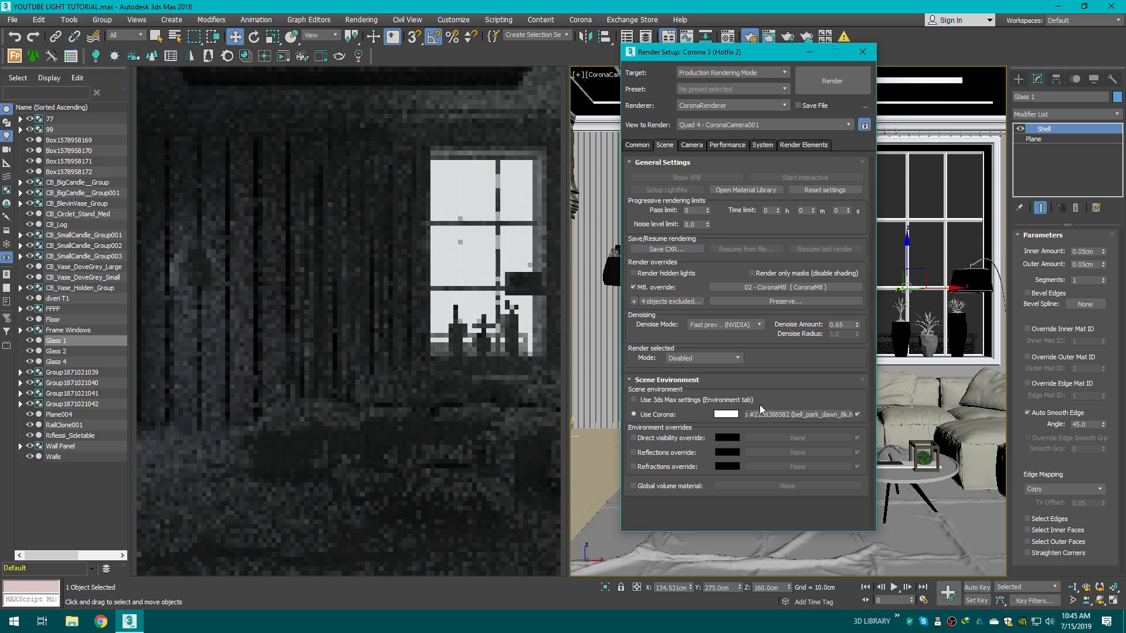
Step: Place the environment's bell_park_dawn_8k map as an instance in the second Material Editor slot
left_click_drag(766, 51, 986, 93)
key("m")
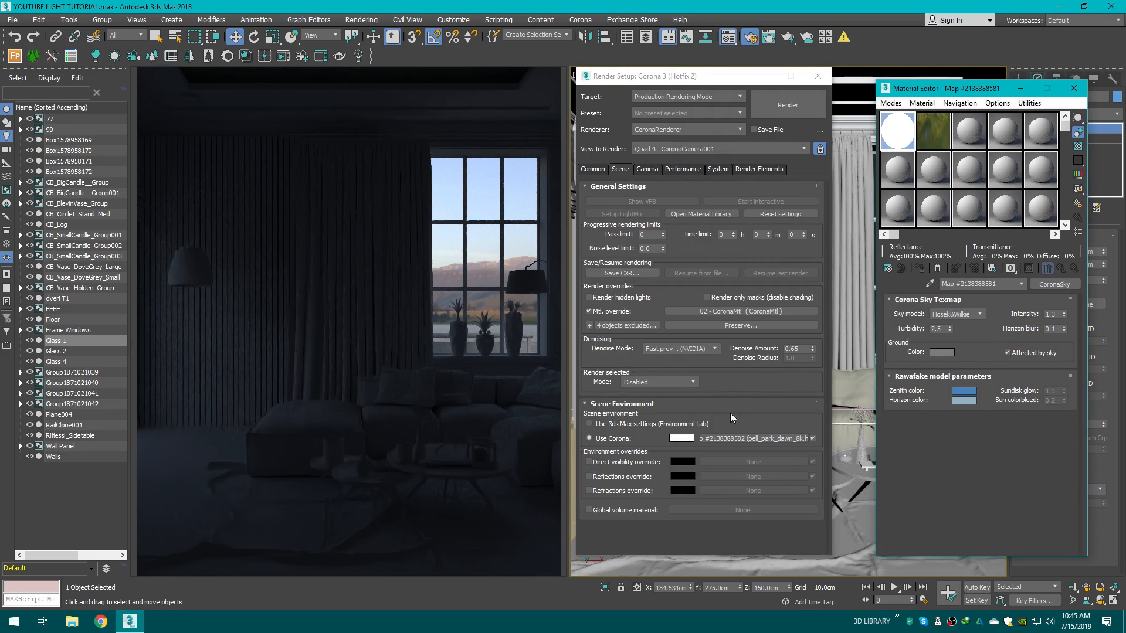
left_click_drag(756, 438, 943, 130)
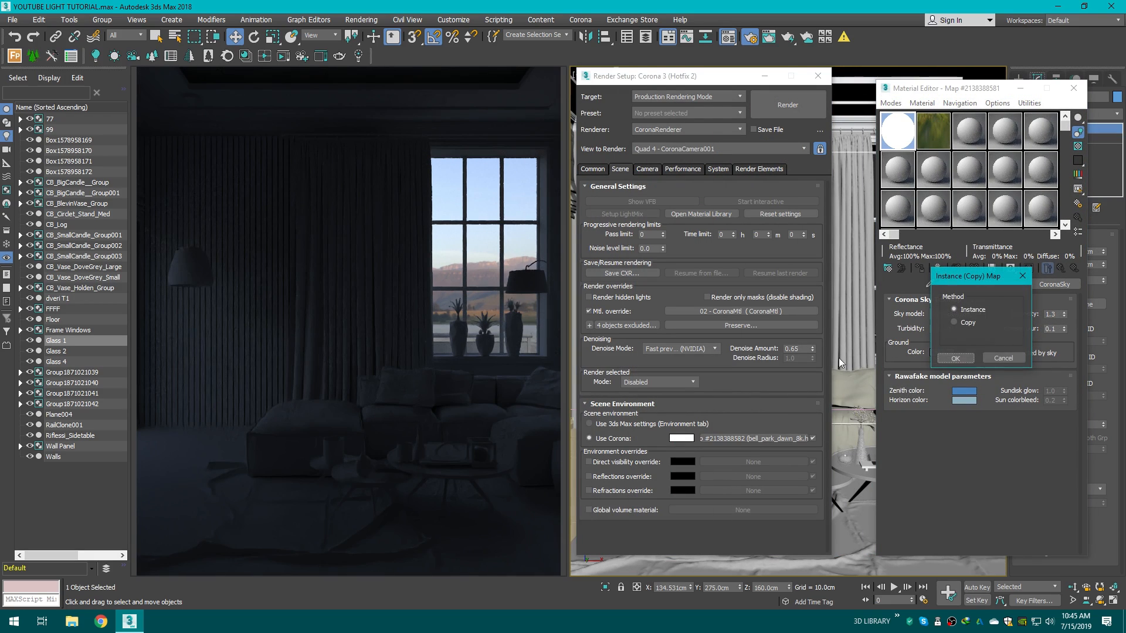
left_click(955, 359)
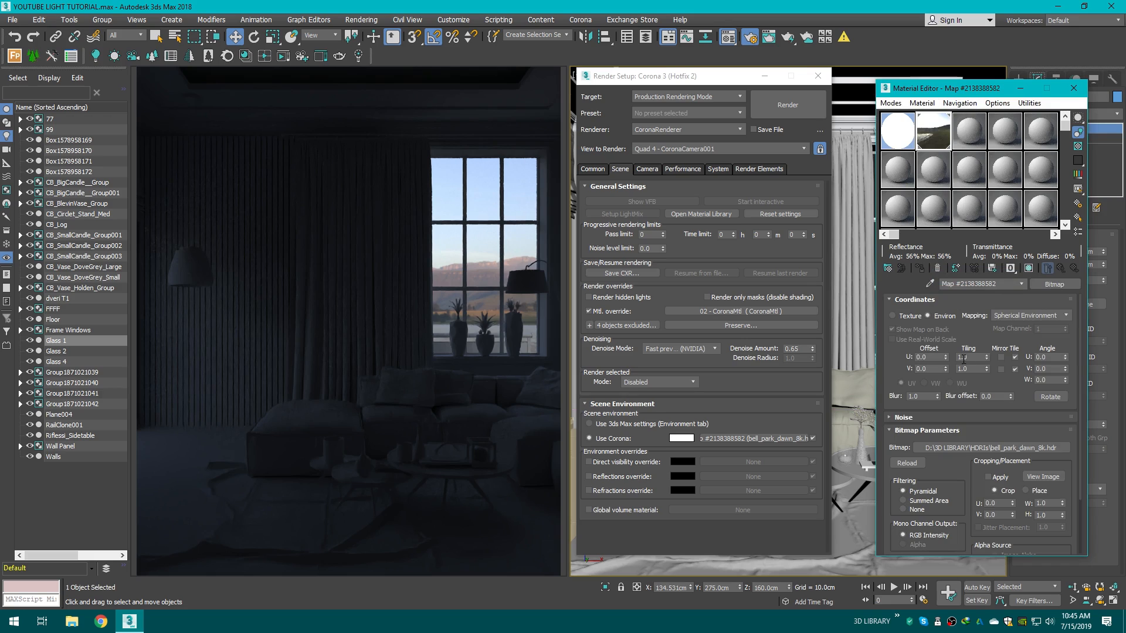
Step: Set the HDR bitmap's U and V tiling to 2.0 each
double_click(964, 357)
type("2")
key("Return")
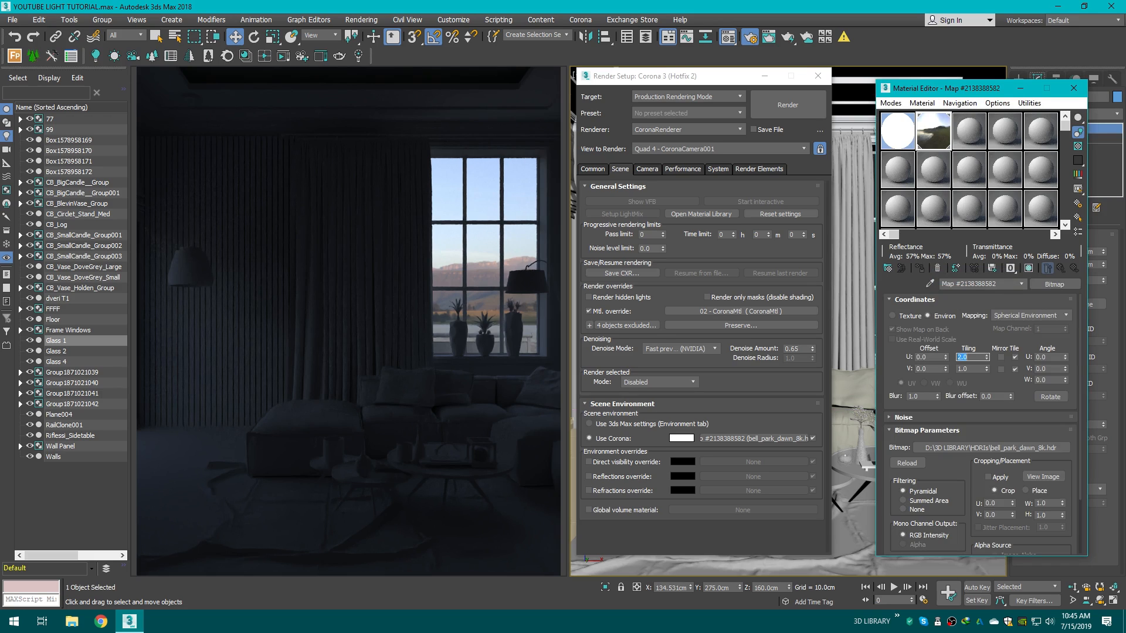
double_click(969, 368)
type("2")
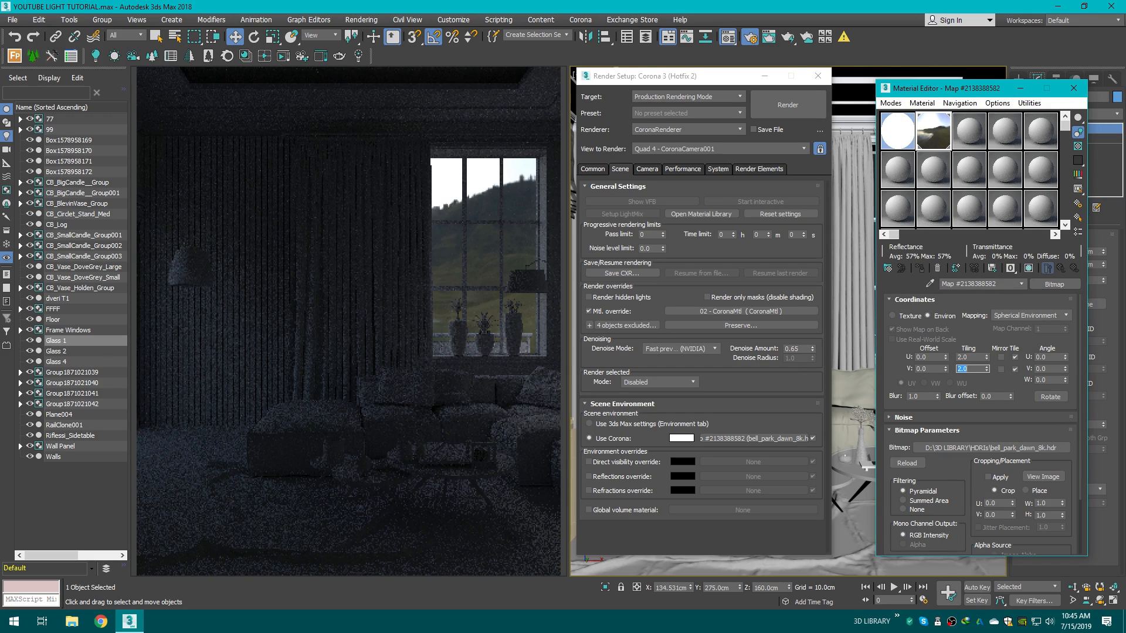
key("Return")
Step: Set the HDR bitmap's Output Amount and RGB Level to 2.0 each in its output settings
scroll(1019, 473, "down", 3)
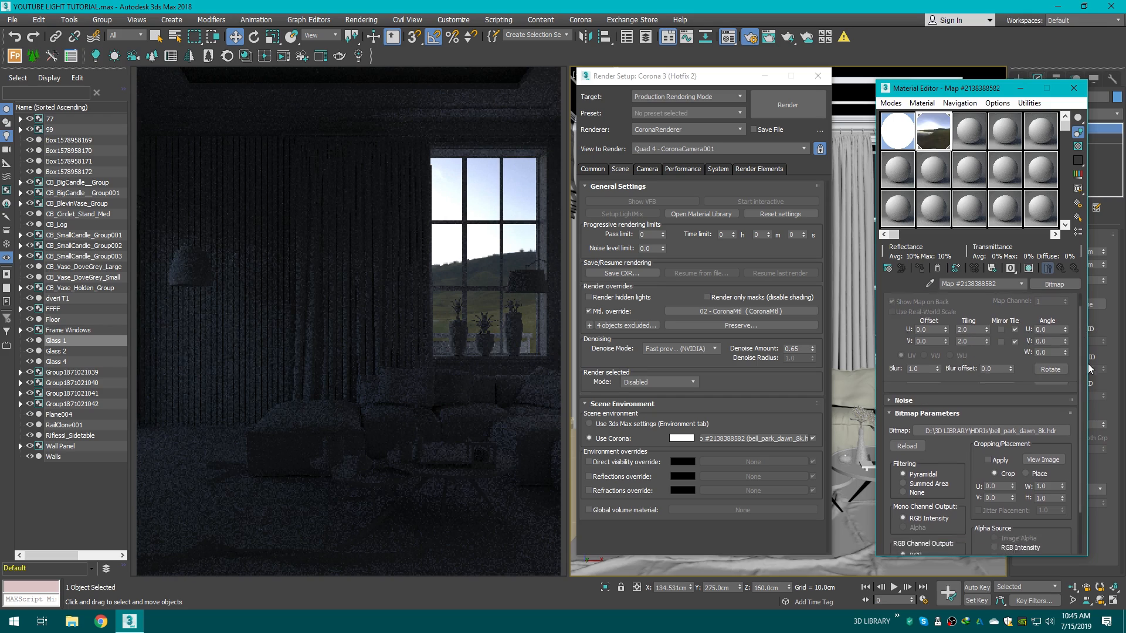
left_click(906, 549)
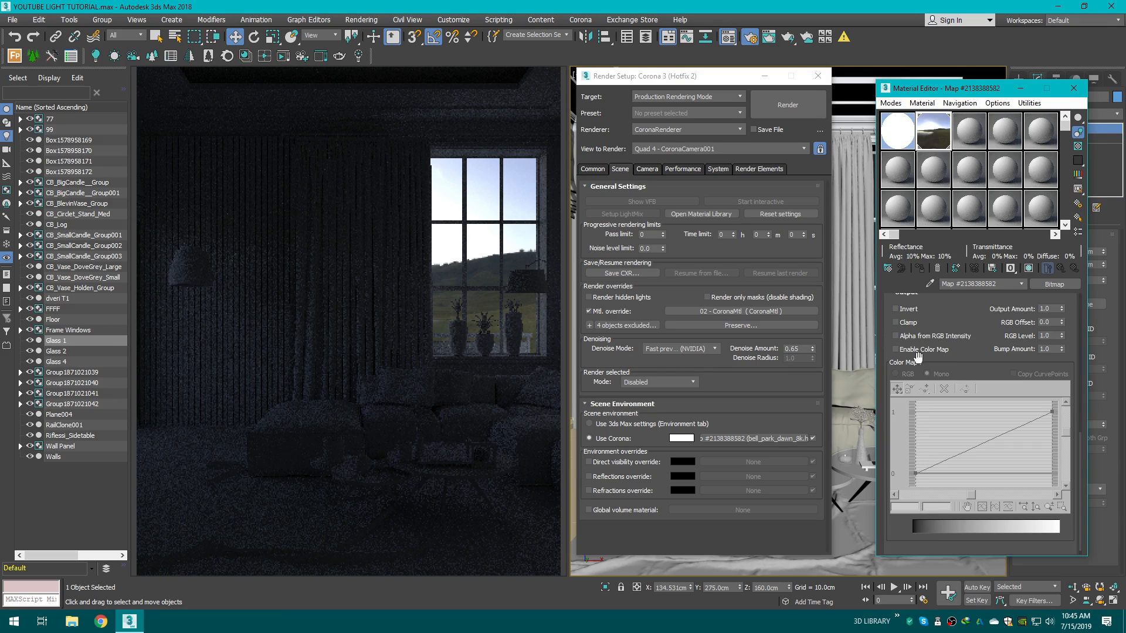
scroll(1078, 436, "down", 5)
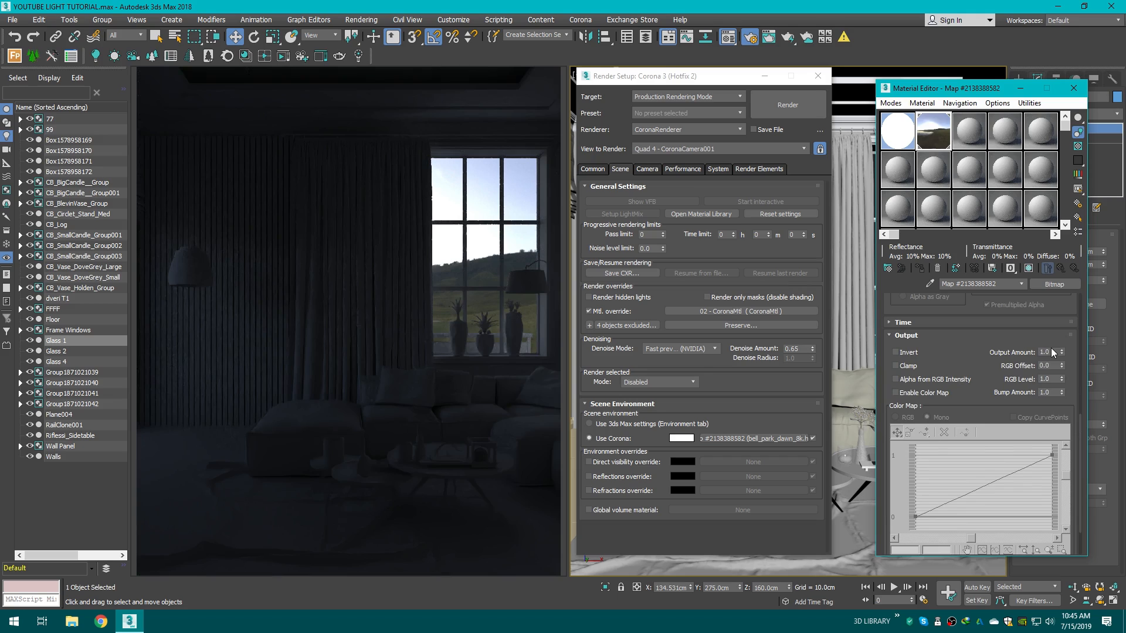
double_click(1046, 352)
type("2")
key("Return")
left_click(1048, 379)
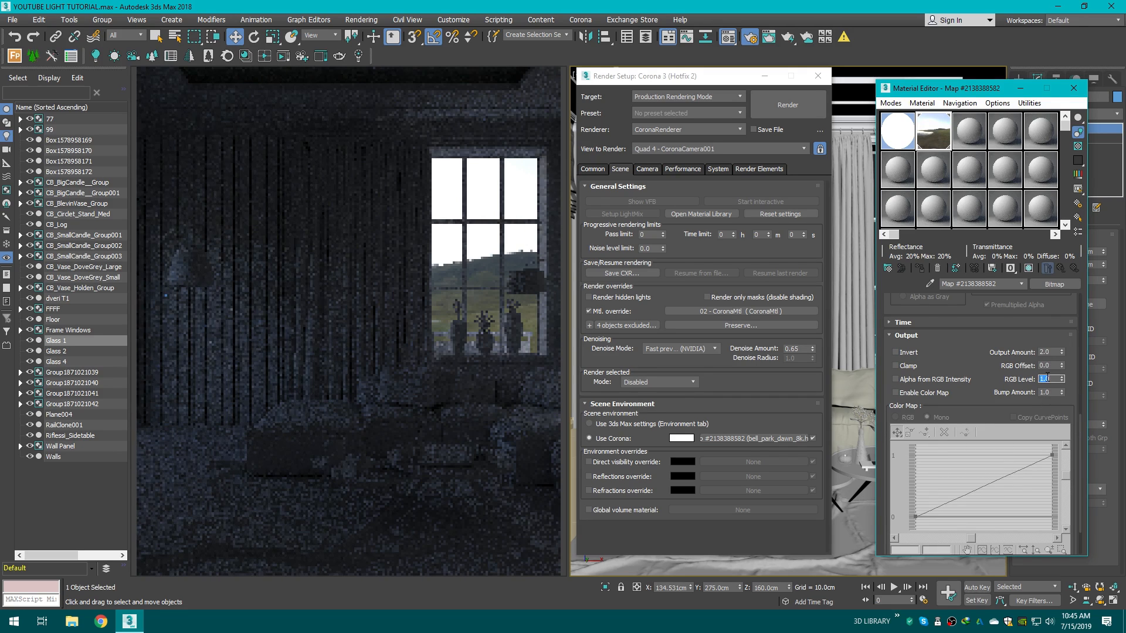
type("2")
key("Return")
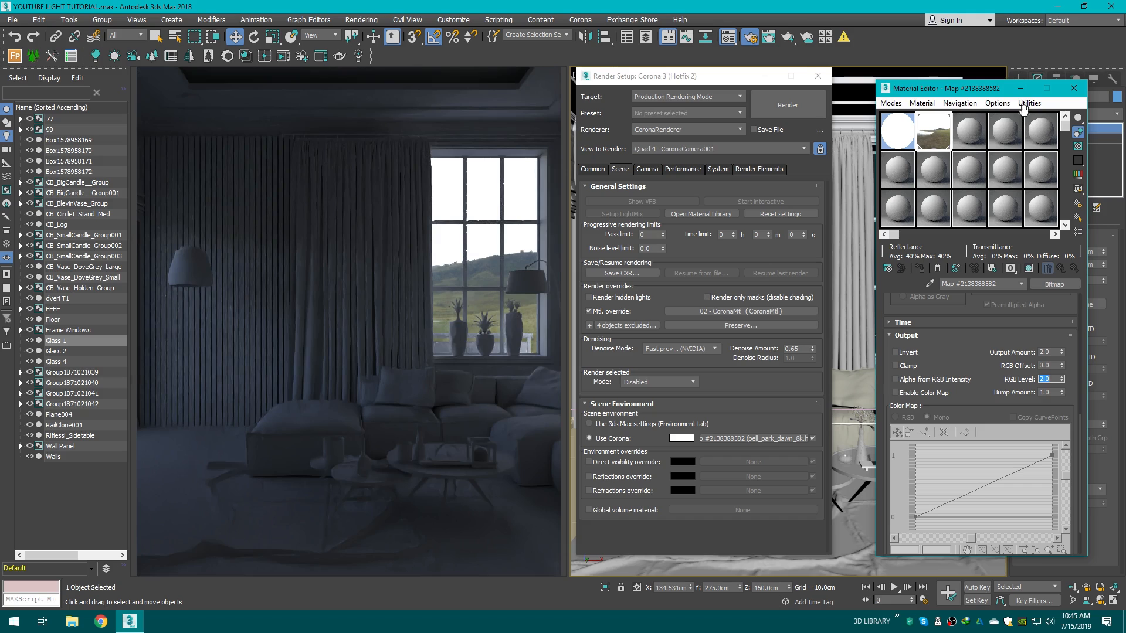
Step: Close the Material Editor and move the Render Setup window farther from the interactive render
left_click_drag(980, 91, 939, 85)
left_click(1033, 84)
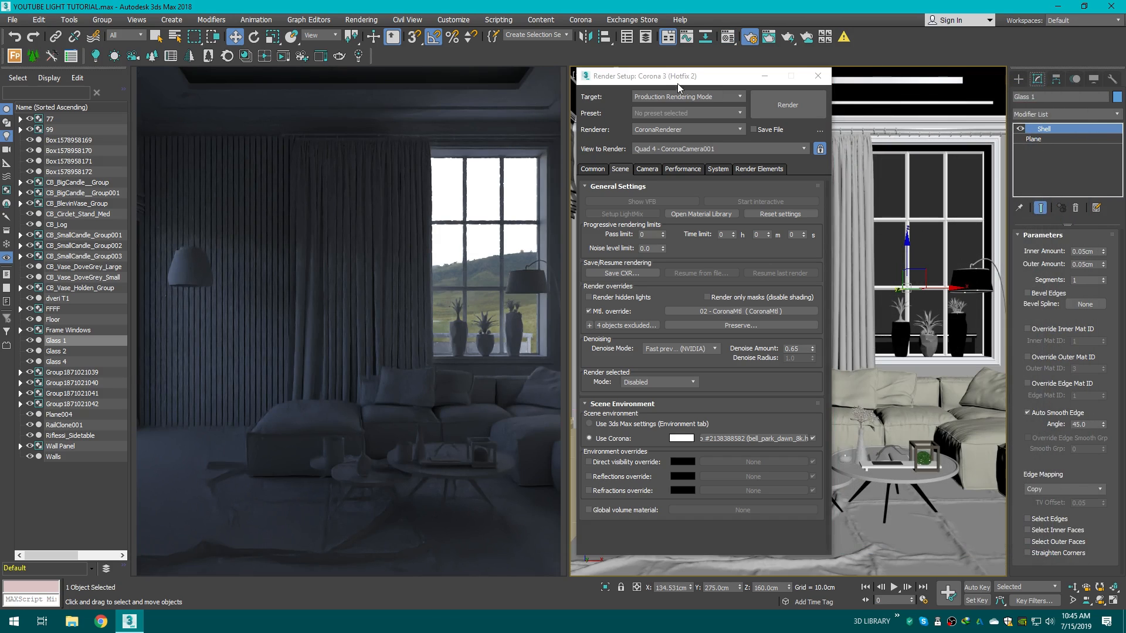
left_click_drag(679, 82, 741, 78)
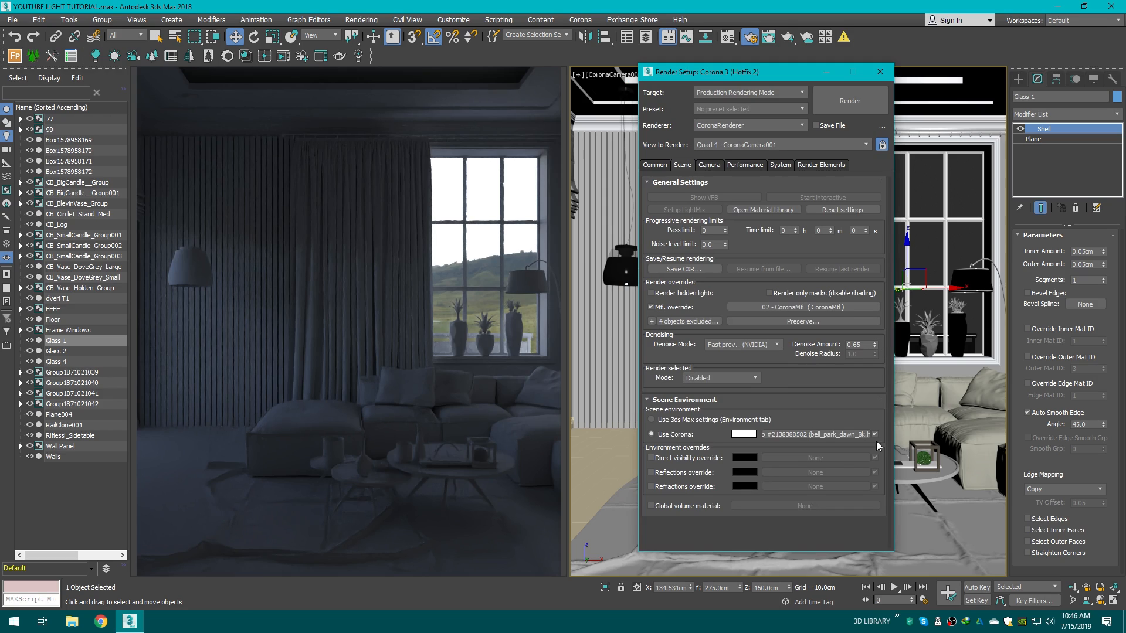
left_click_drag(770, 75, 800, 77)
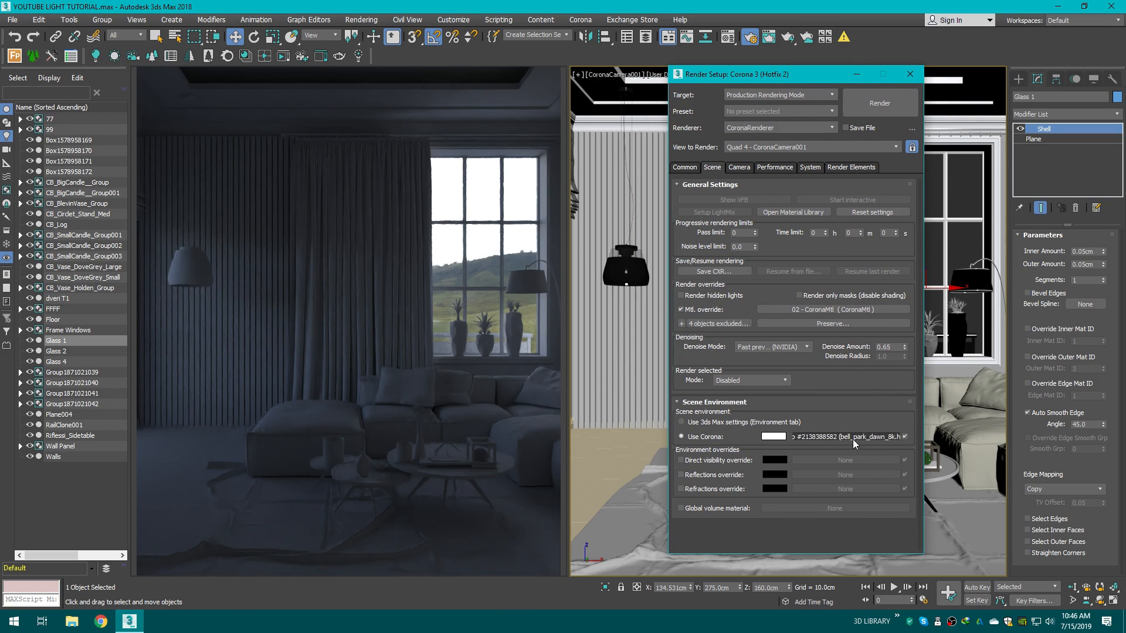
Step: Clear the bell_park_dawn_8k map from the Corona scene environment, assign a CoronaSky map instead, and close Render Setup
right_click(852, 438)
left_click(888, 473)
left_click(829, 437)
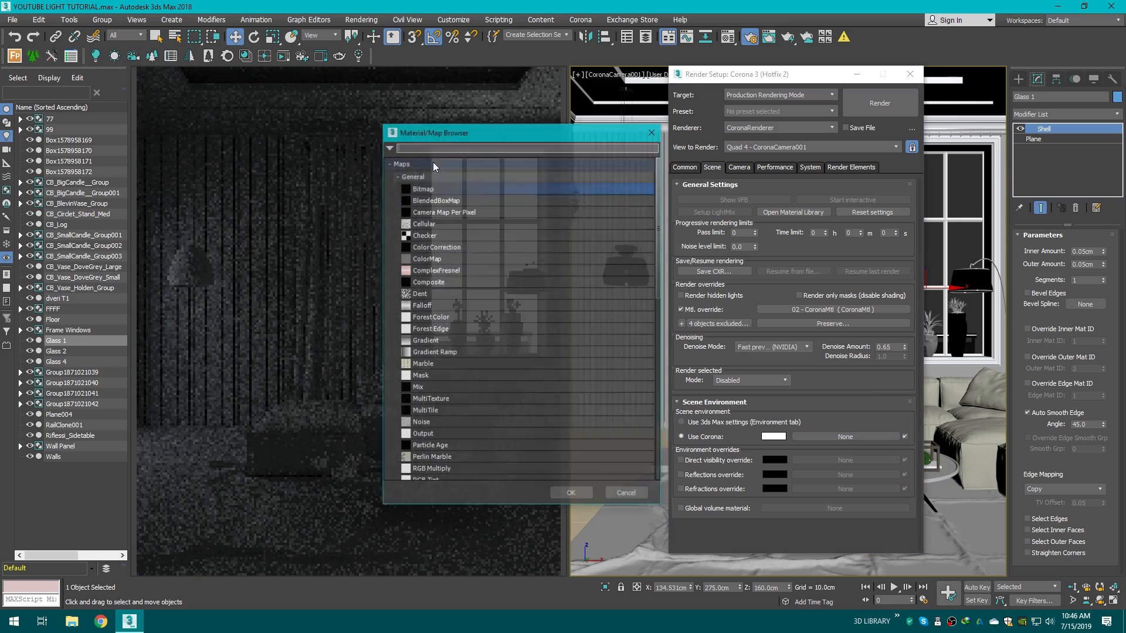
type("coronas")
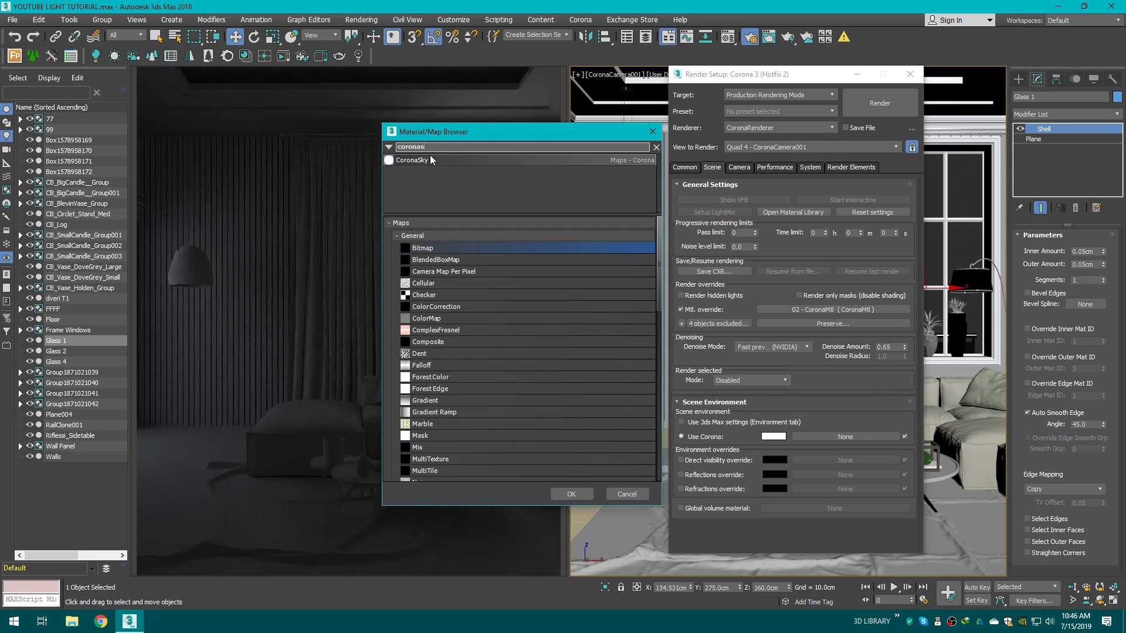
double_click(412, 160)
left_click_drag(804, 78, 711, 83)
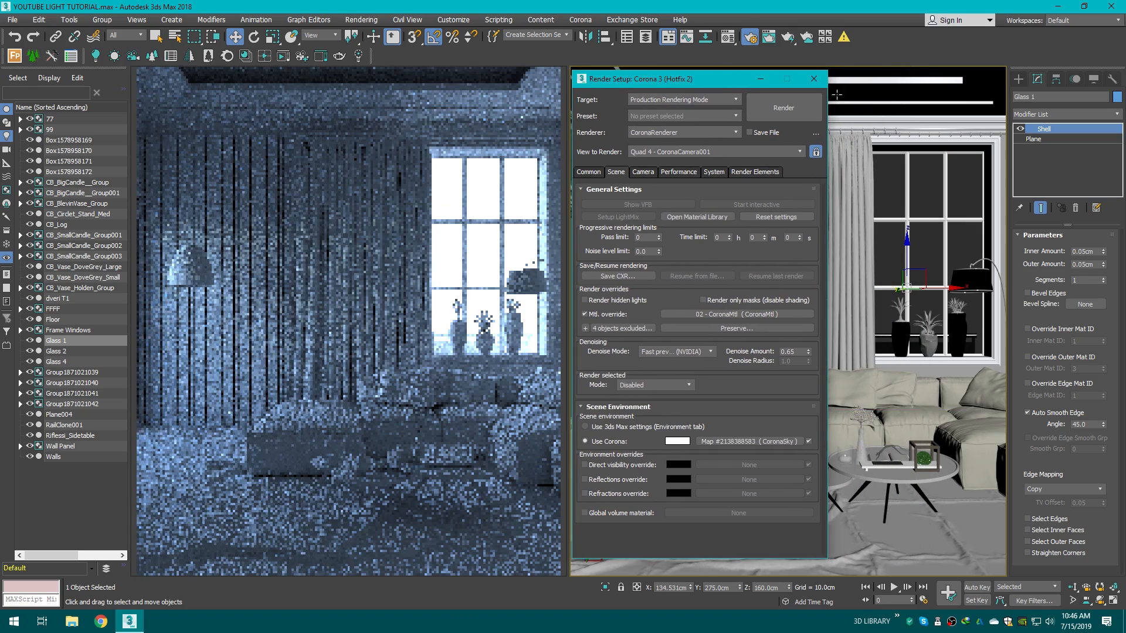
left_click(818, 79)
Step: Show the whole room in a zoomed-out top view and choose the Corona category for light creation
key("t")
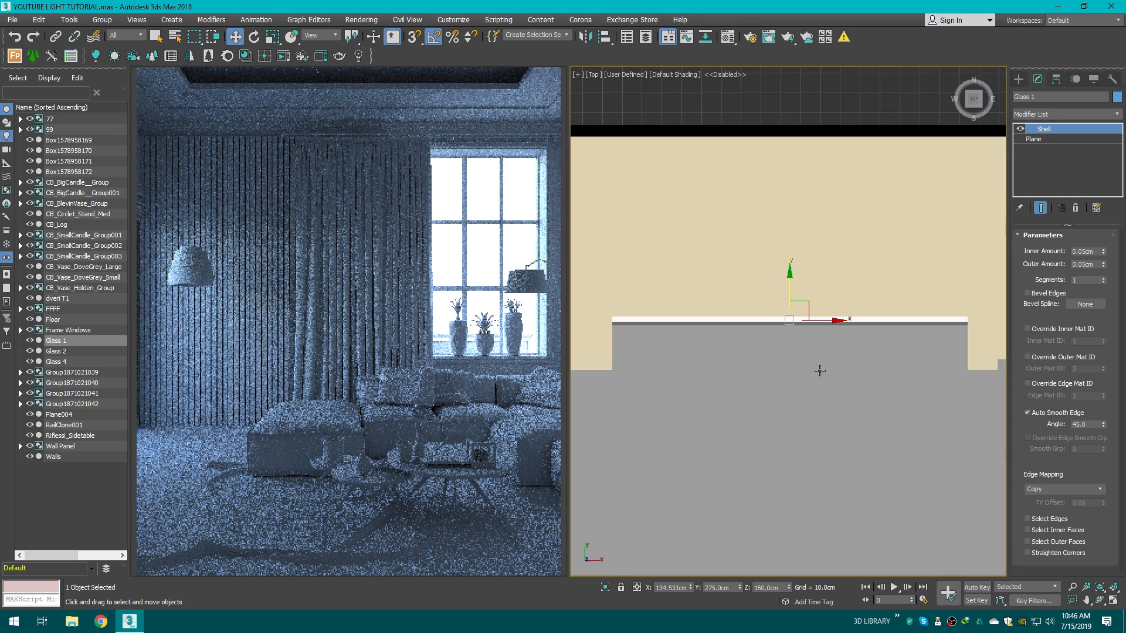
left_click(874, 354)
left_click_drag(973, 105, 977, 105)
left_click(977, 105)
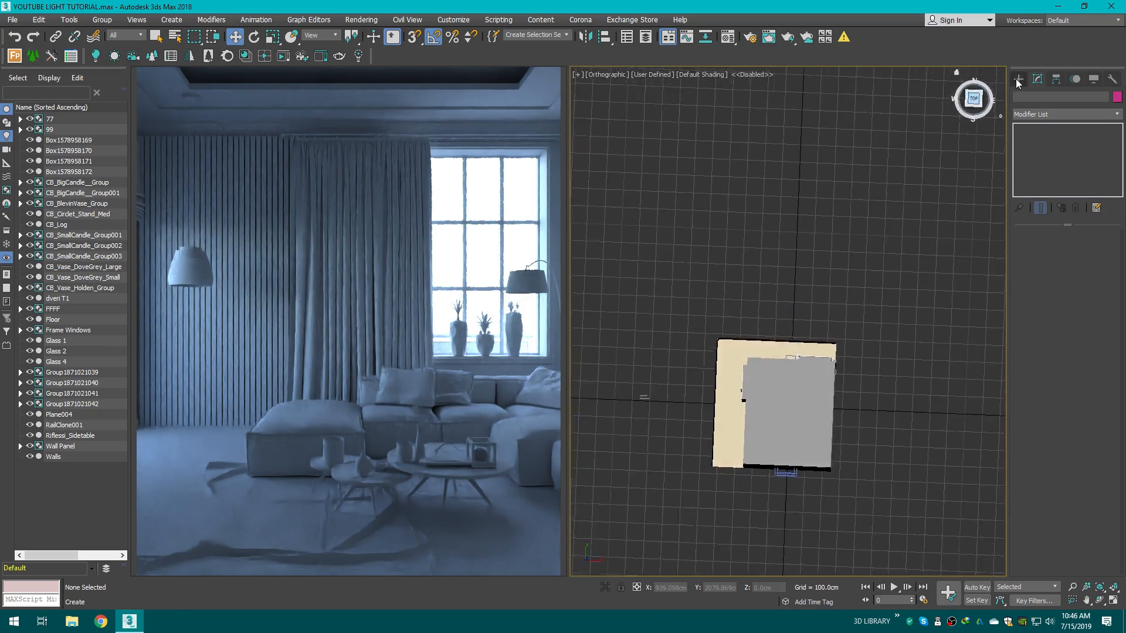
left_click(1019, 78)
left_click(1047, 96)
middle_click_drag(798, 253, 871, 197)
middle_click_drag(802, 286, 844, 244)
middle_click_drag(885, 205, 897, 180)
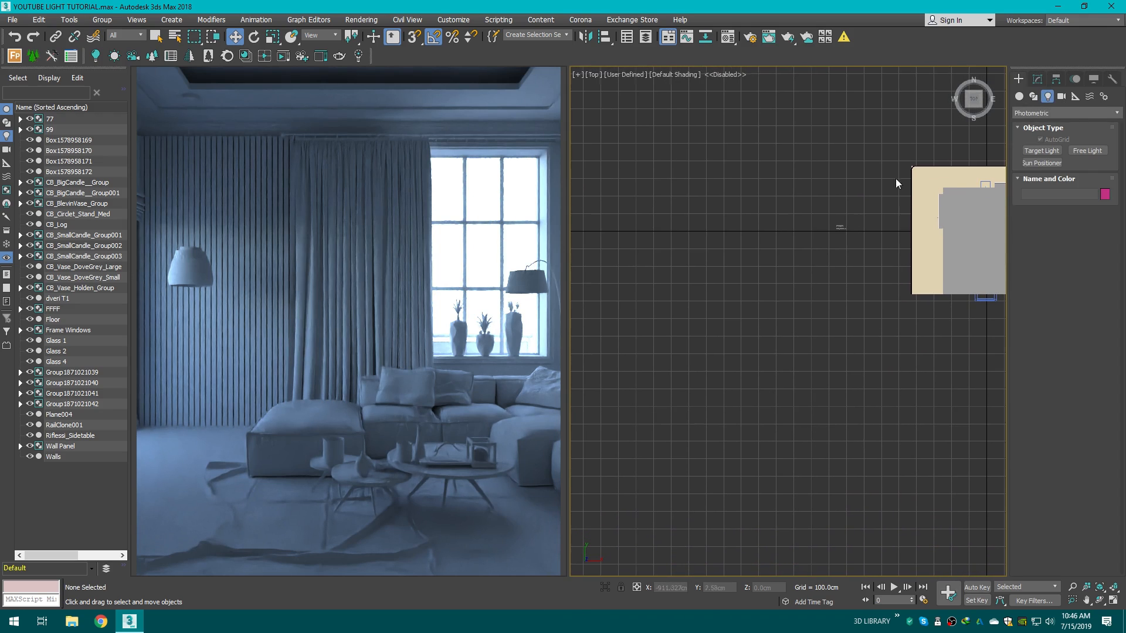
left_click(1064, 112)
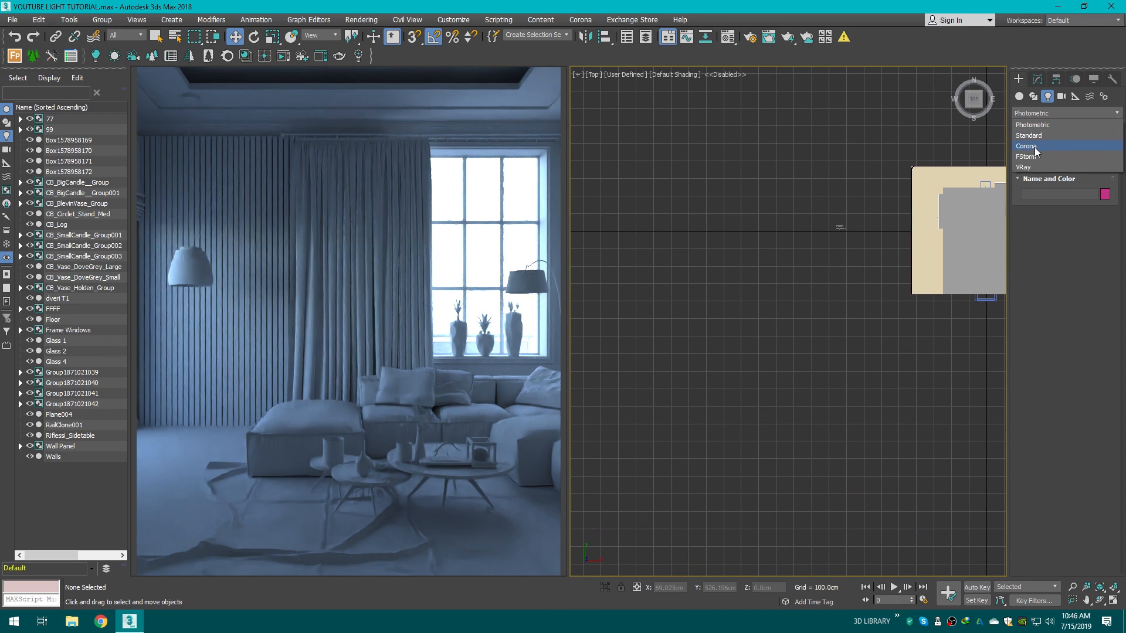
left_click(1036, 150)
Step: Create a targeted CoronaSun in the top view at about X -9397 cm, Y -4430 cm, aimed at the room
middle_click_drag(817, 272, 853, 247)
left_click_drag(973, 99, 978, 103)
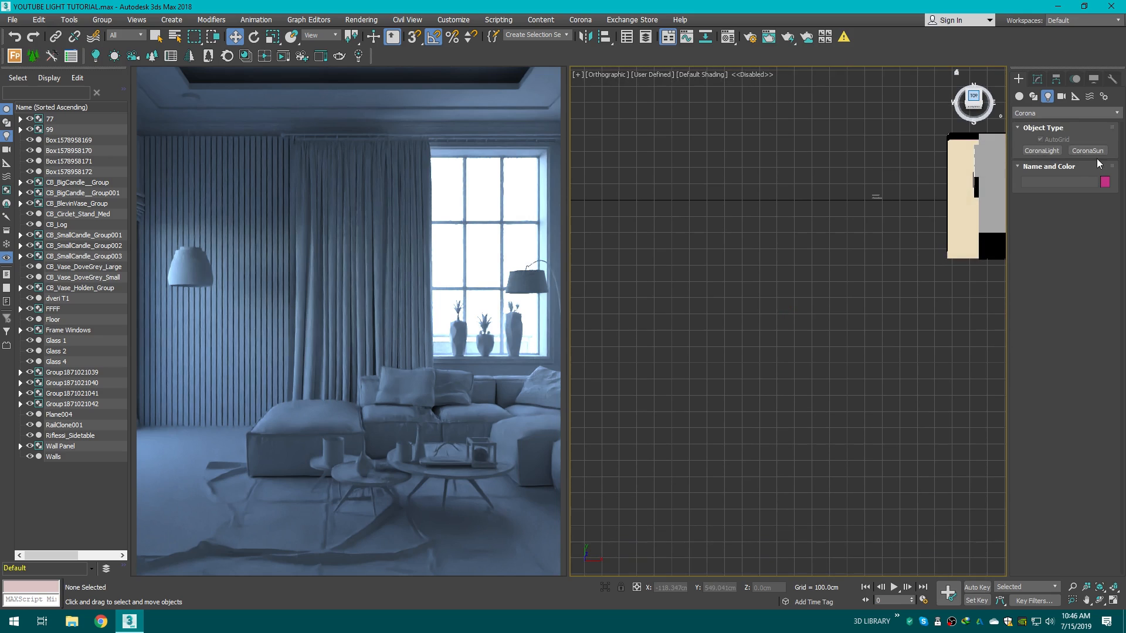
left_click(1087, 151)
scroll(782, 349, "down", 3)
key("t")
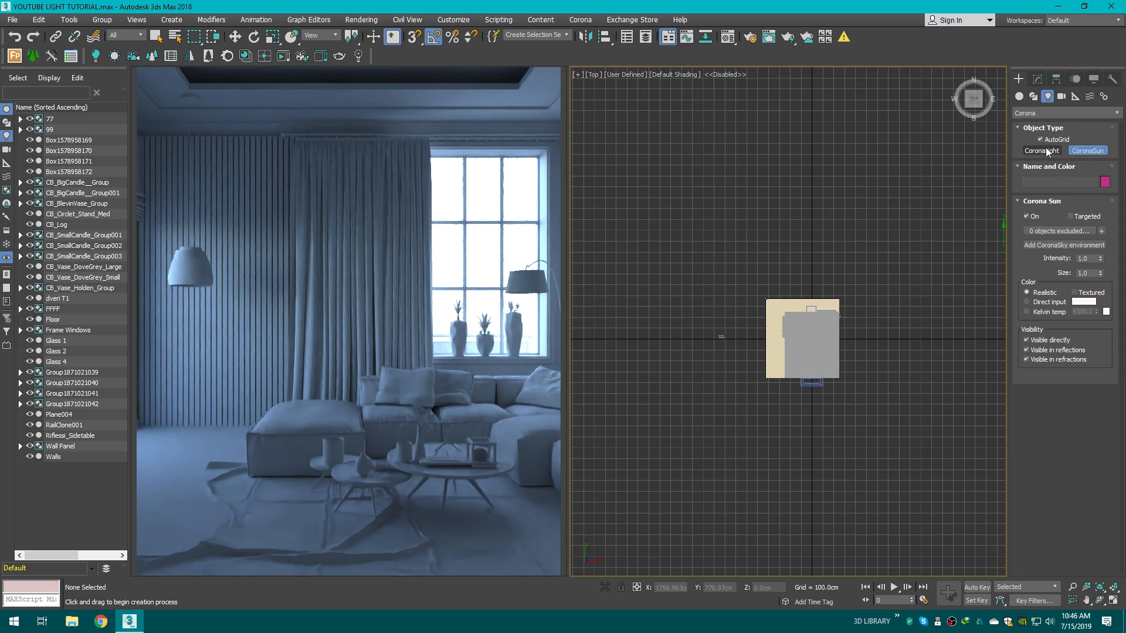
scroll(729, 382, "down", 3)
middle_click_drag(729, 382, 863, 371)
left_click_drag(576, 485, 925, 307)
middle_click_drag(927, 234, 788, 310, "alt")
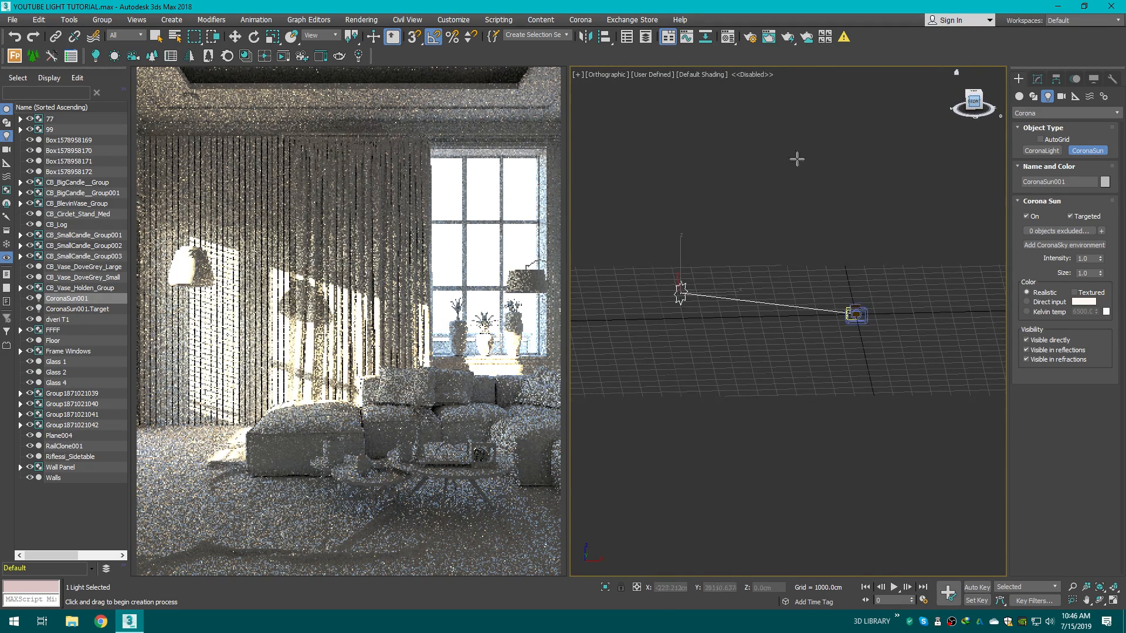
Step: In the front view without grid, lower the CoronaSun to about Z -772 cm and raise it to about Z 7231 cm
key("f")
scroll(771, 216, "up", 2)
middle_click_drag(766, 260, 759, 264)
key("g")
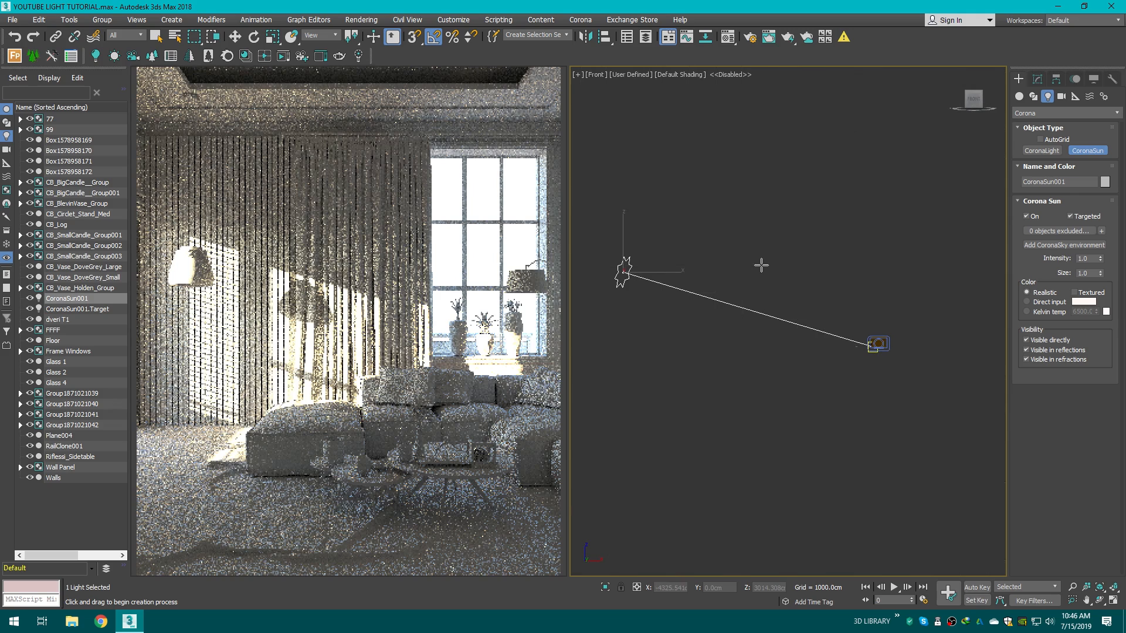
left_click(235, 36)
left_click(703, 252)
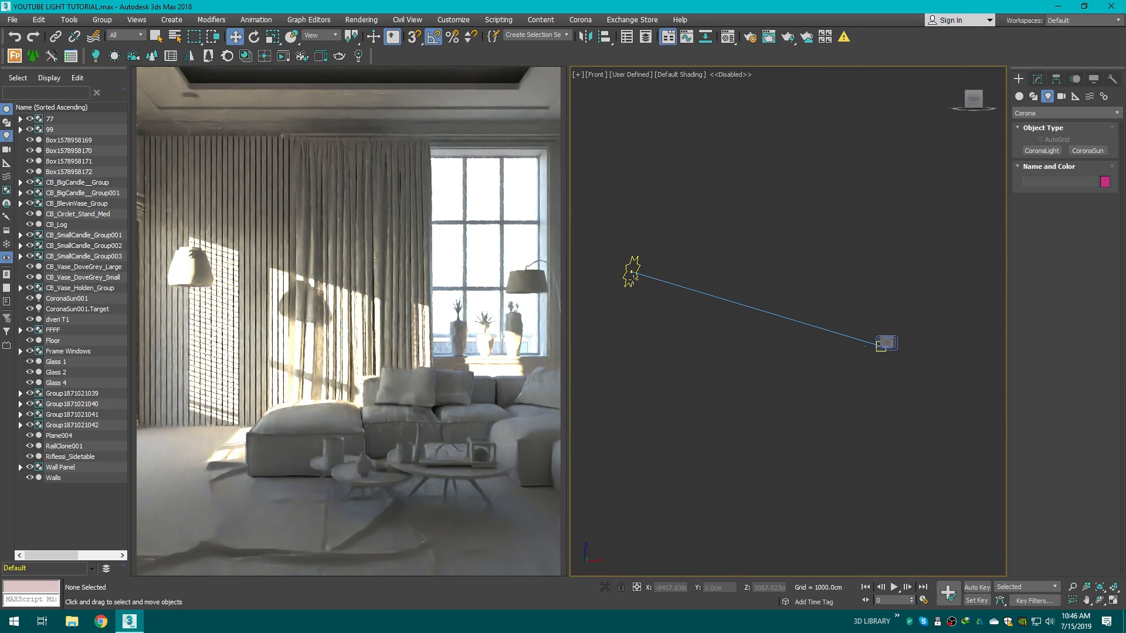
left_click(632, 272)
left_click_drag(633, 241, 619, 335)
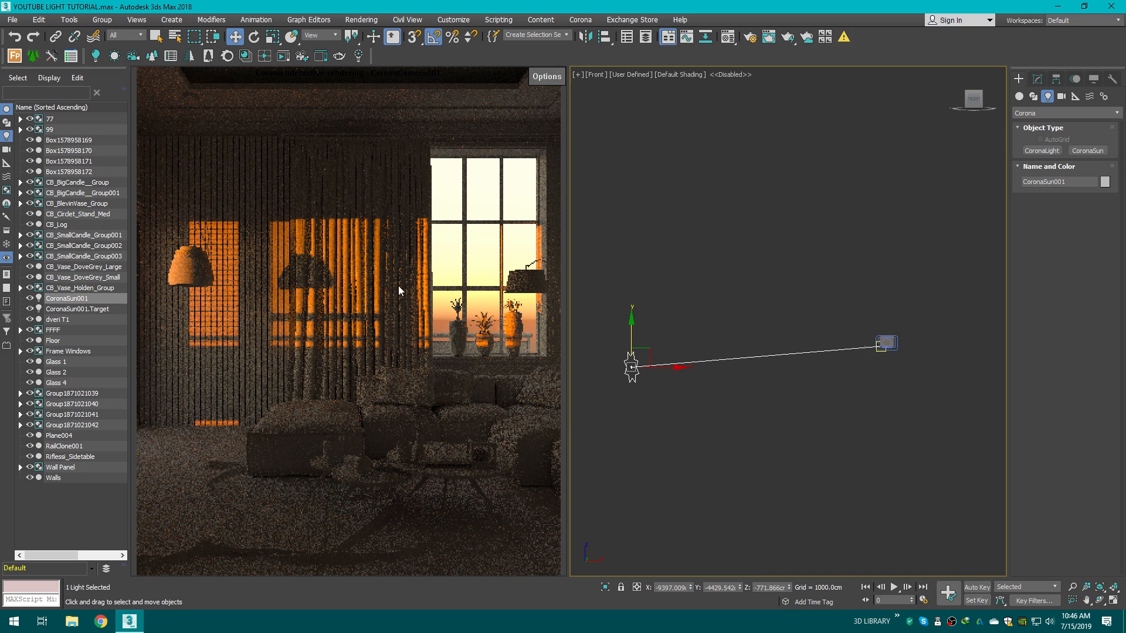
left_click_drag(637, 328, 655, 109)
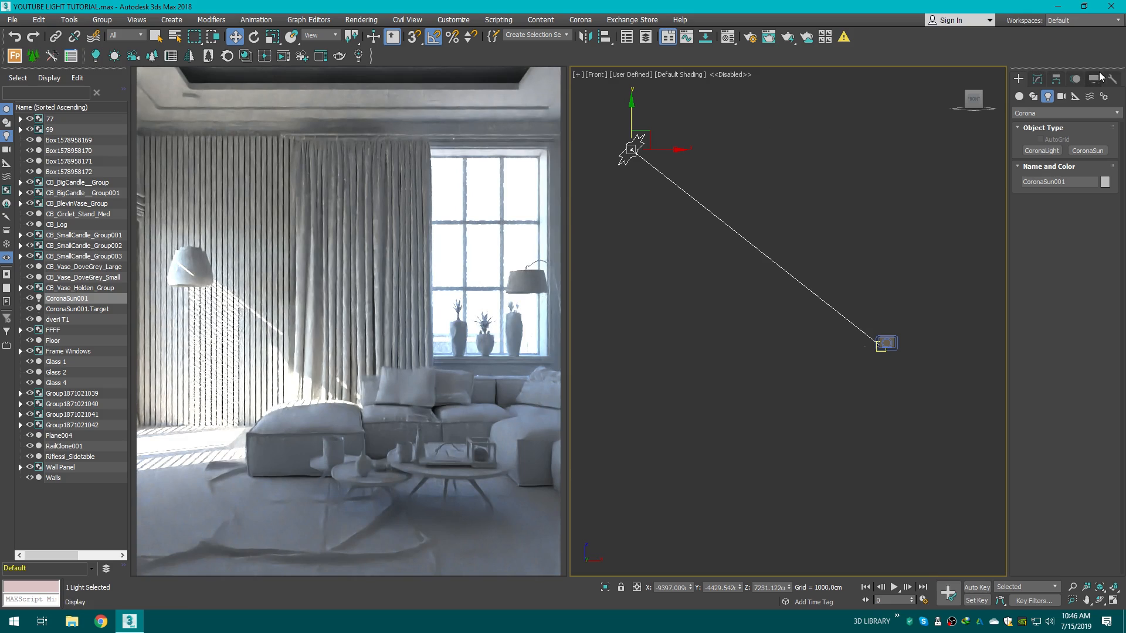
Step: Set the CoronaSun's intensity to 2.0
left_click(1038, 79)
middle_click_drag(790, 214, 820, 233)
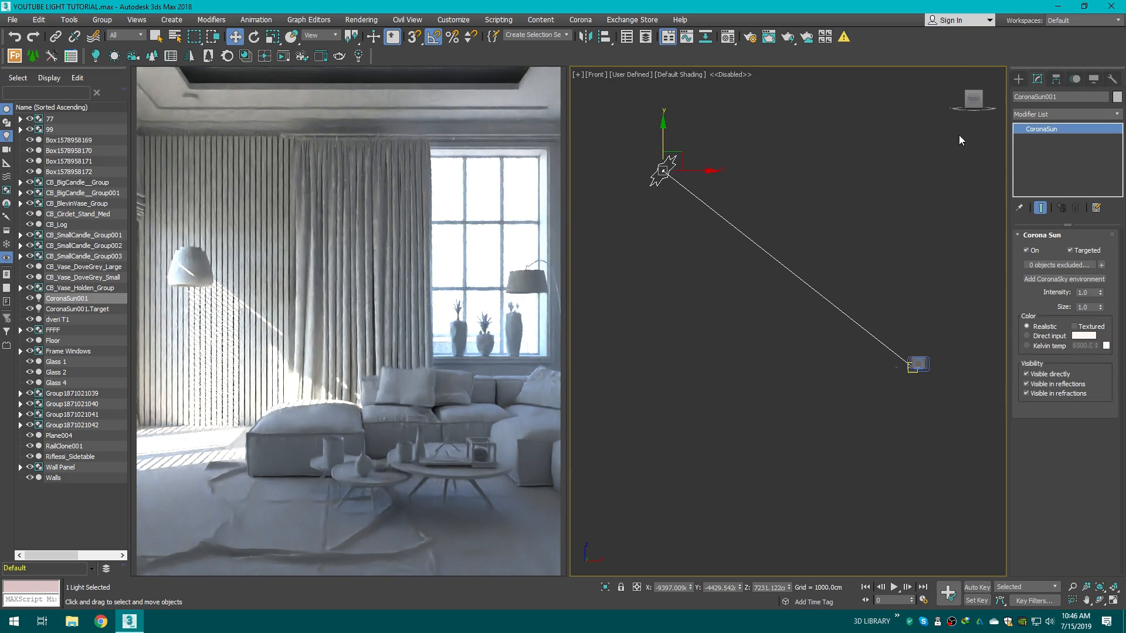
middle_click_drag(822, 164, 820, 164)
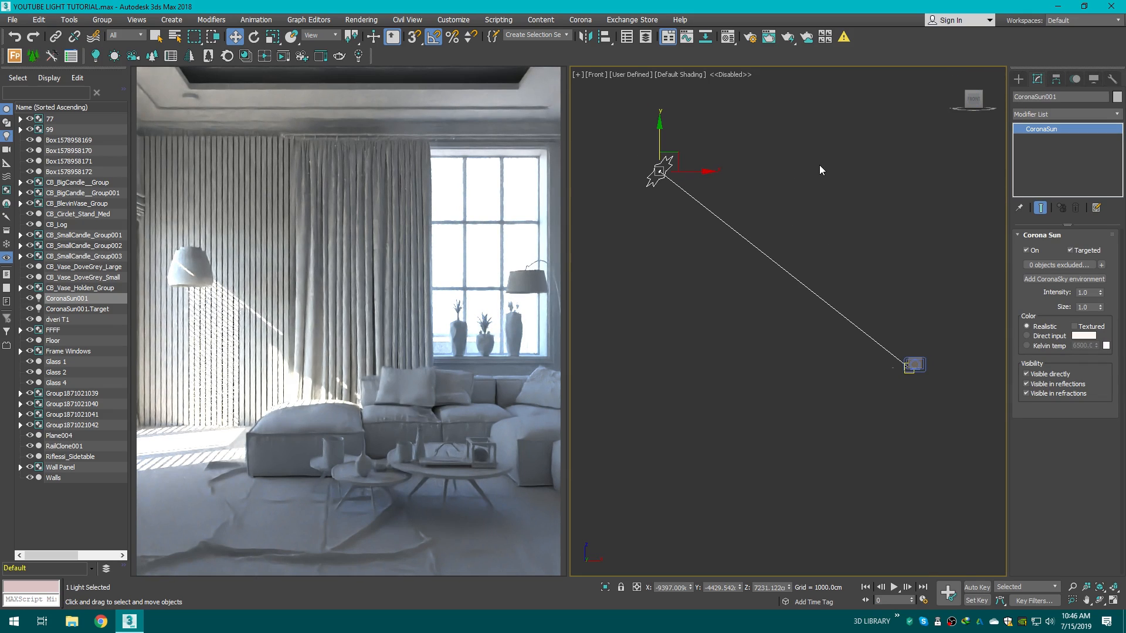
left_click(1095, 293)
type("2")
key("Return")
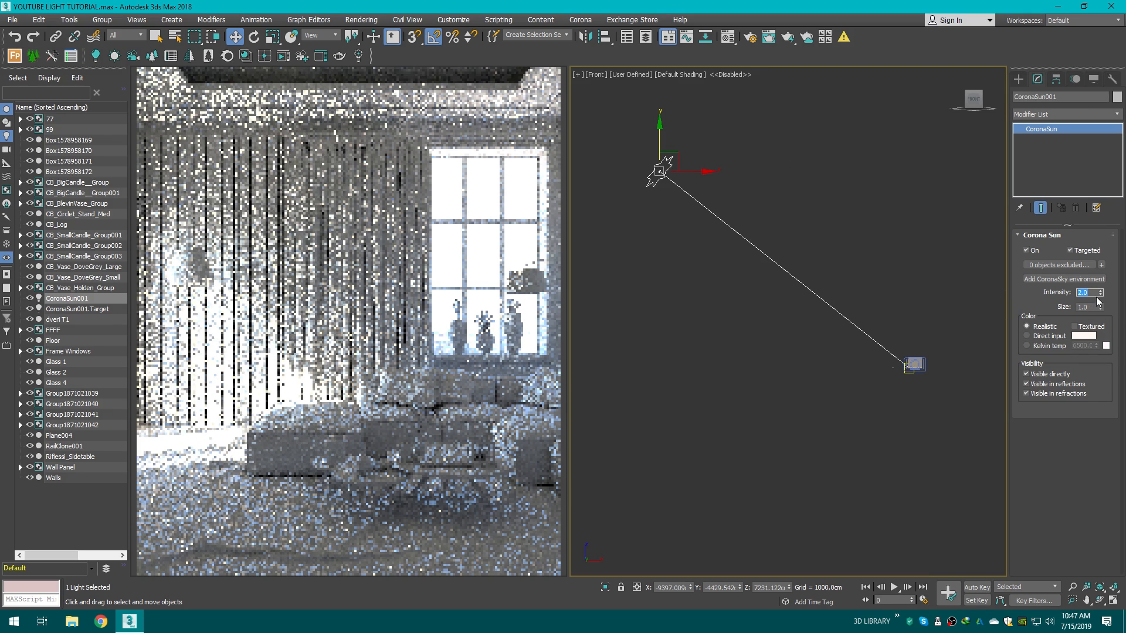
Step: Reset the CoronaSun's intensity to 0.0 and set it to 0.5, keeping the sun selected
right_click(1100, 298)
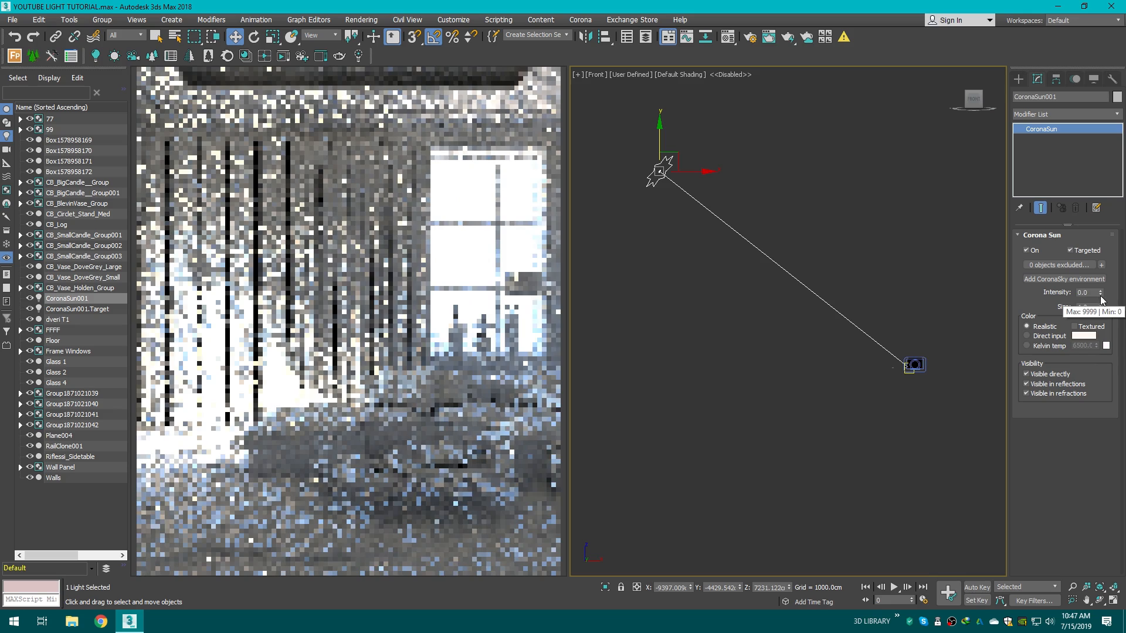
left_click(1095, 292)
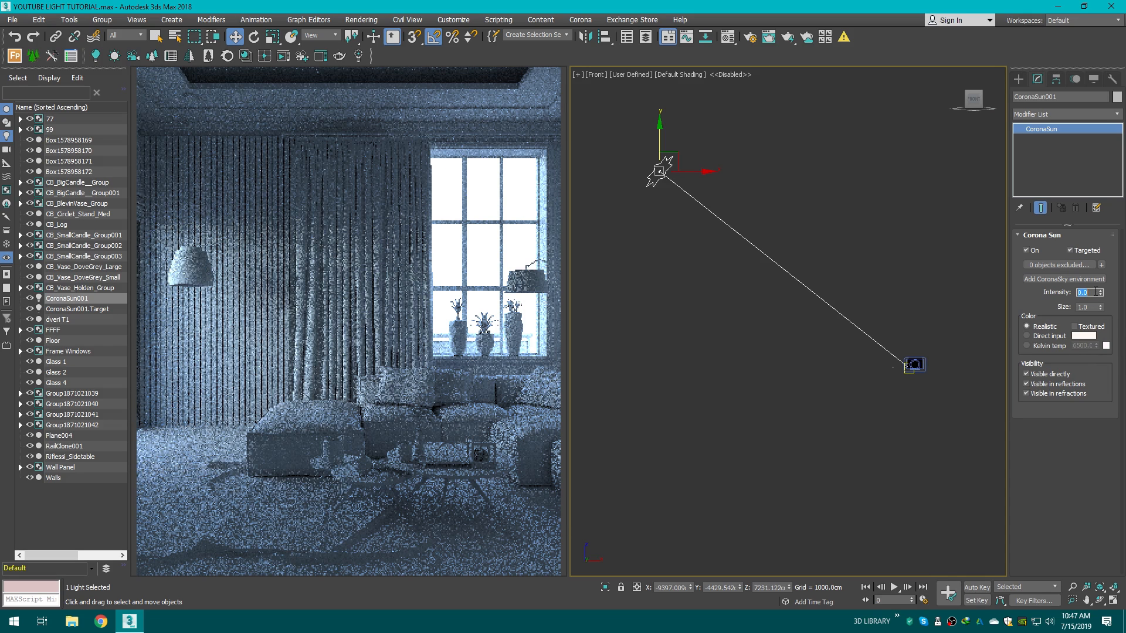
type("0.")
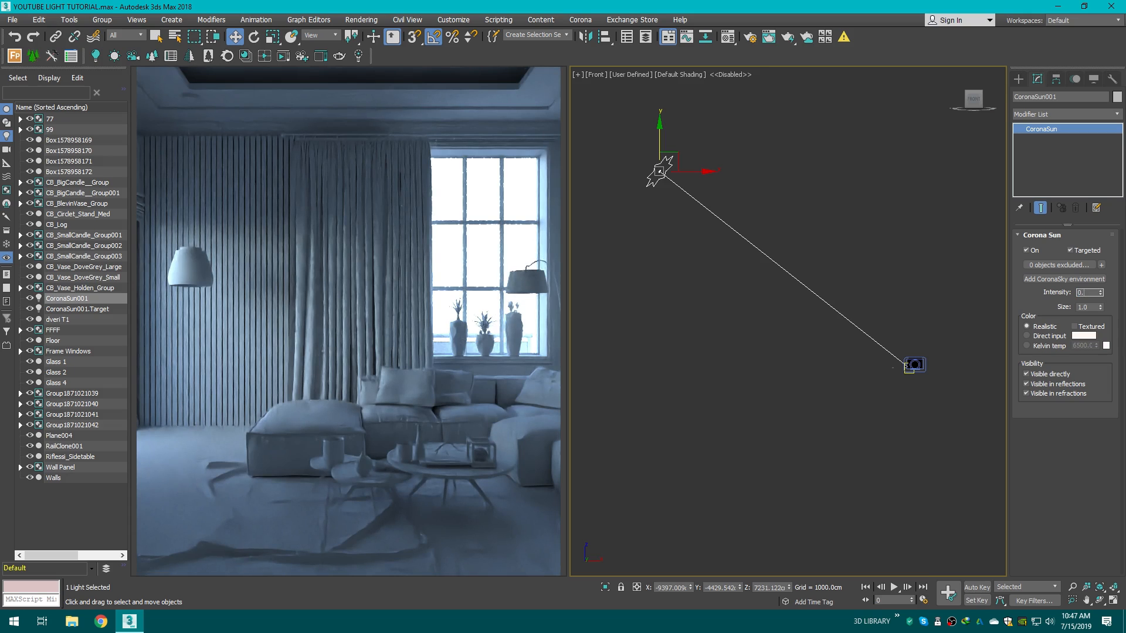
type("5")
key("Return")
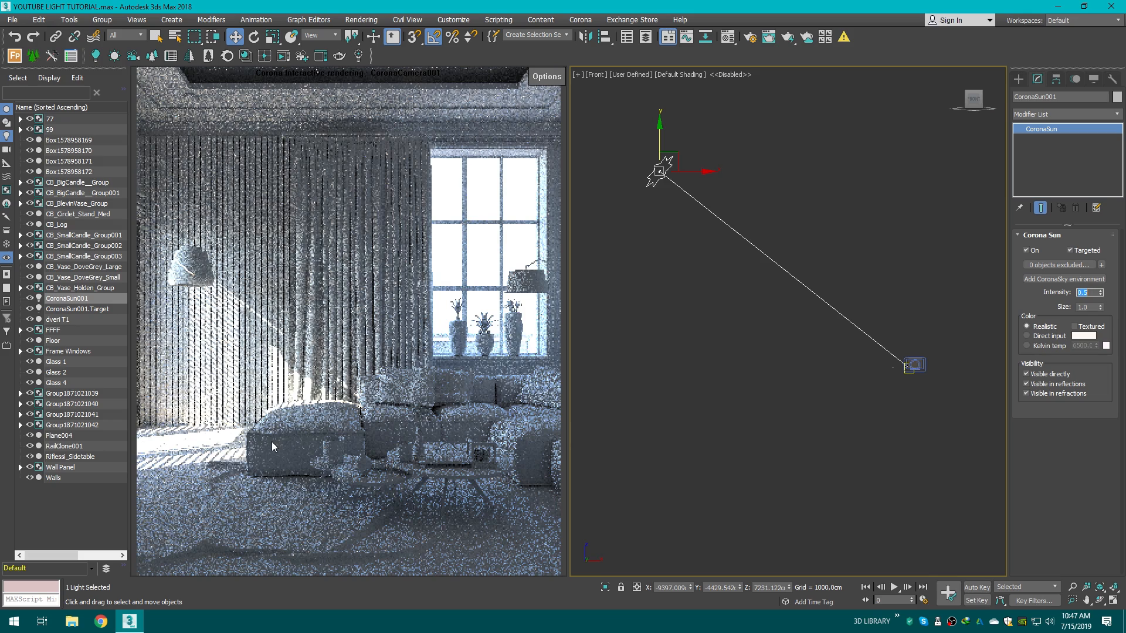
left_click(761, 347)
left_click(672, 159)
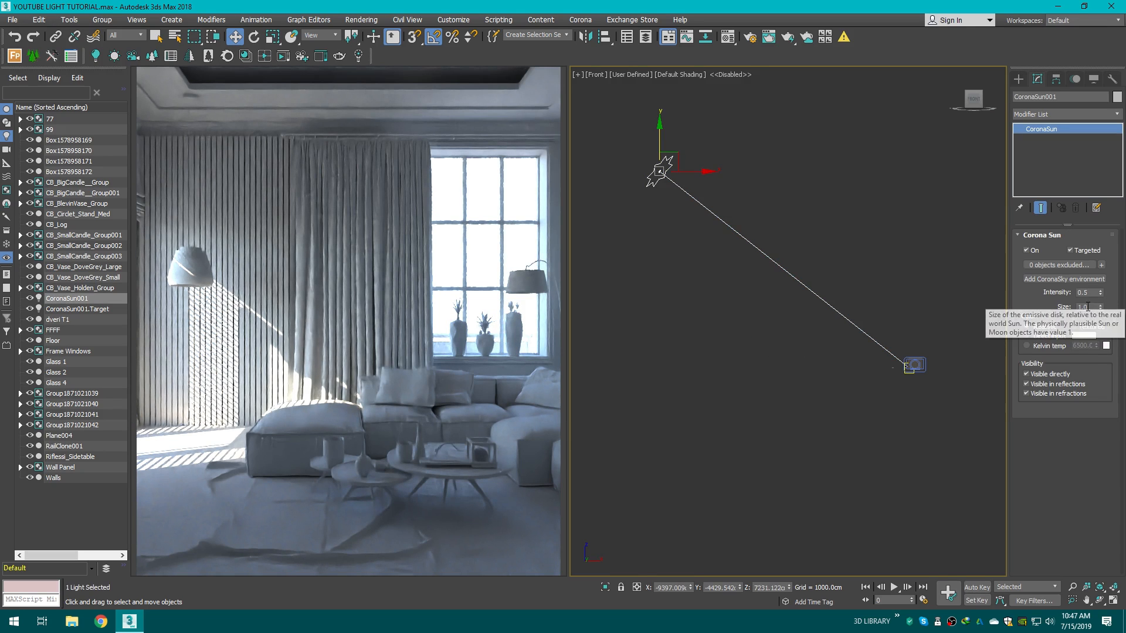
Step: Try sizes of 3.53, 0.1 and about 18 for the CoronaSun to compare its shadow softness
double_click(1094, 307)
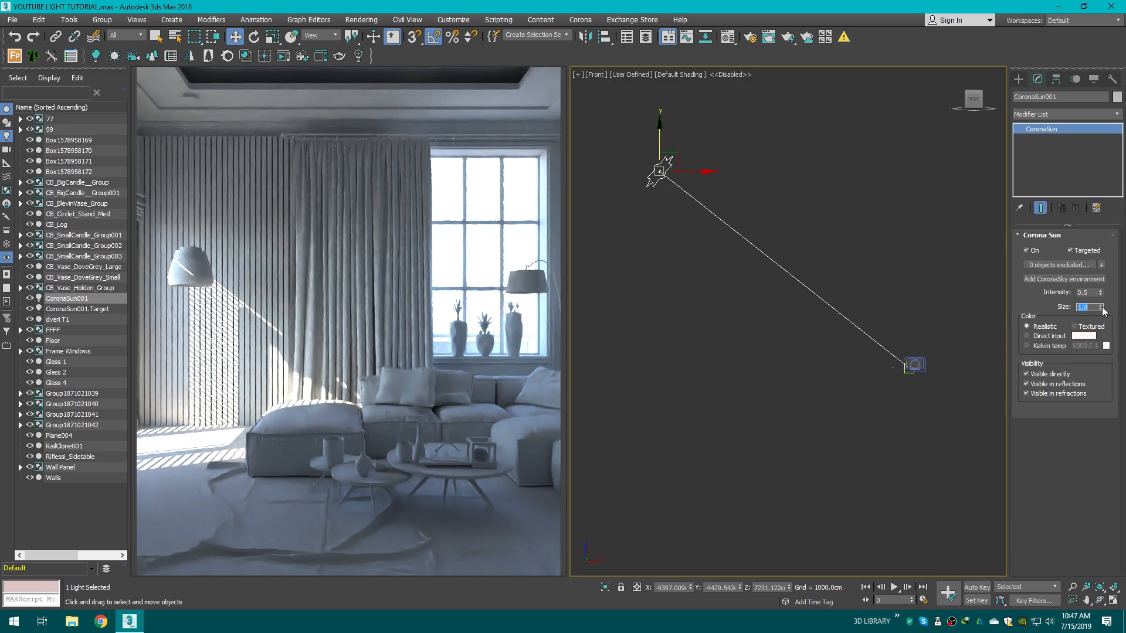
type("3.53")
key("Return")
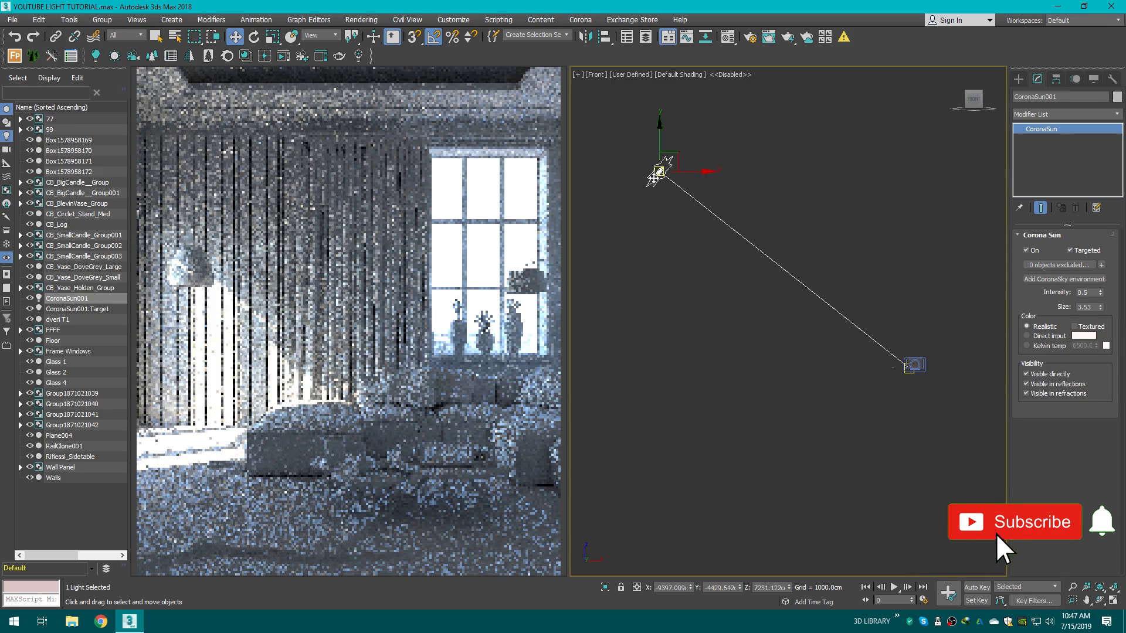
right_click(1101, 308)
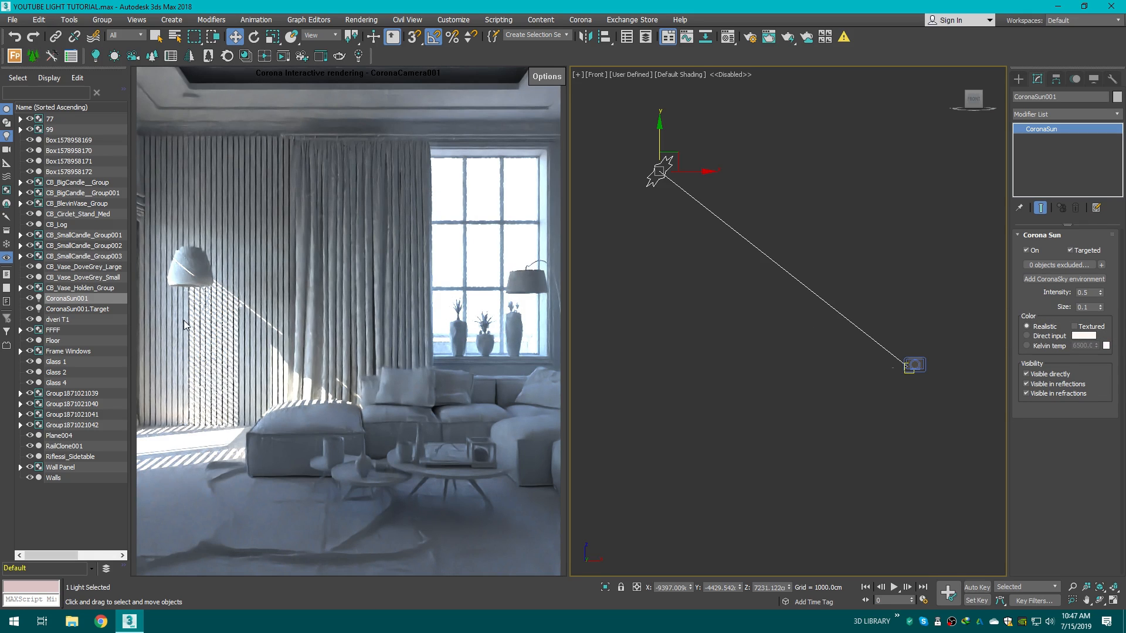
left_click_drag(1100, 306, 974, 458)
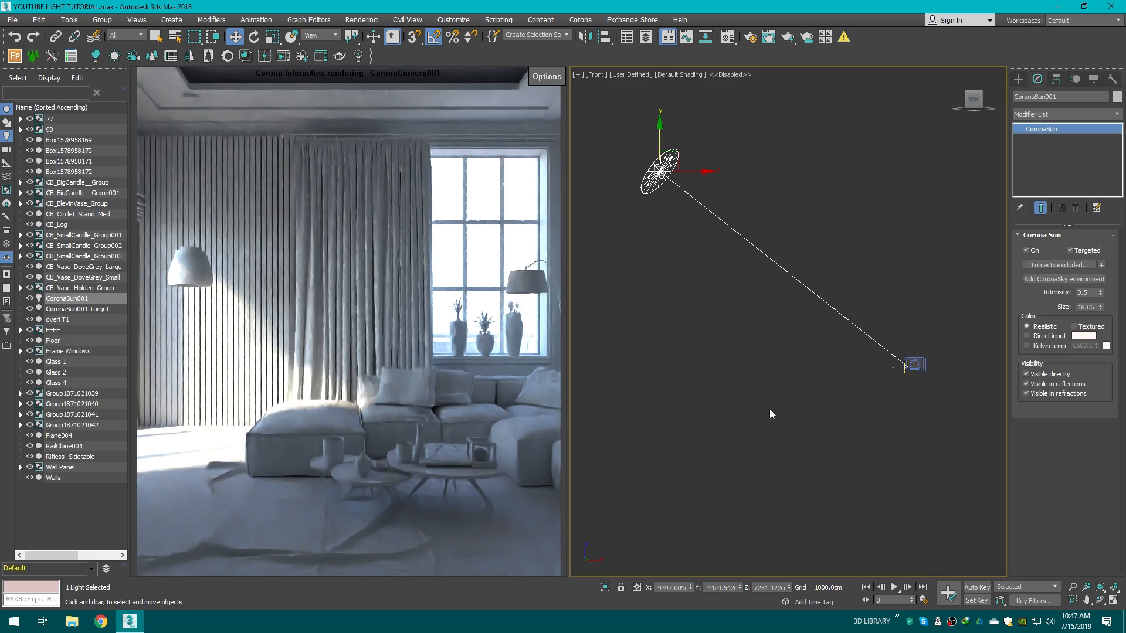
Step: Set the CoronaSun's size to 12.0
double_click(1091, 307)
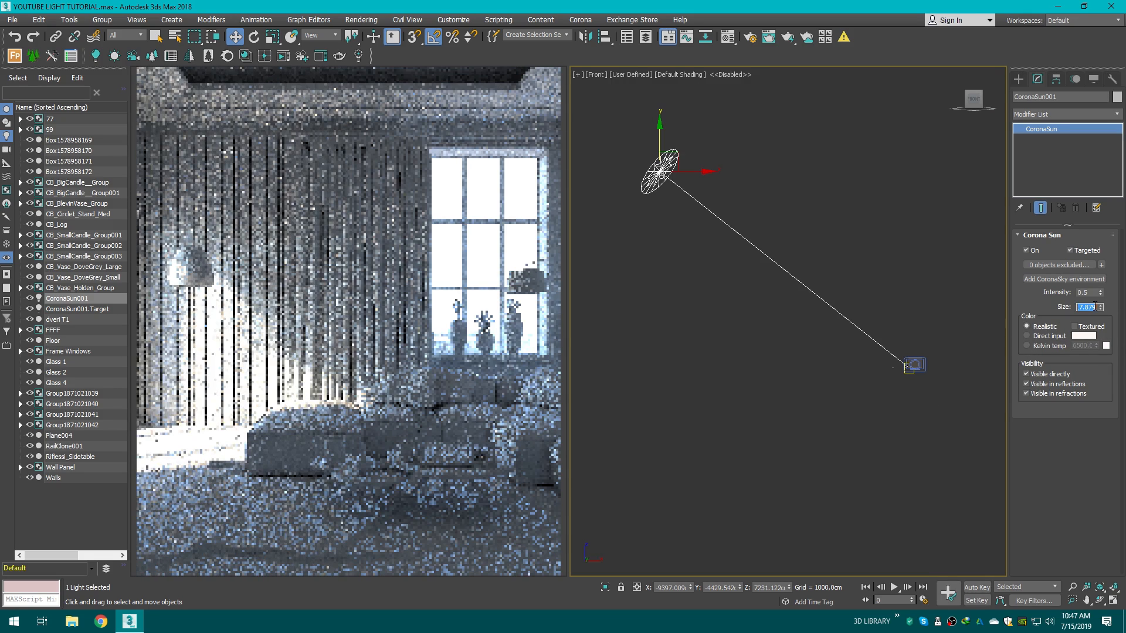
type("12")
key("Return")
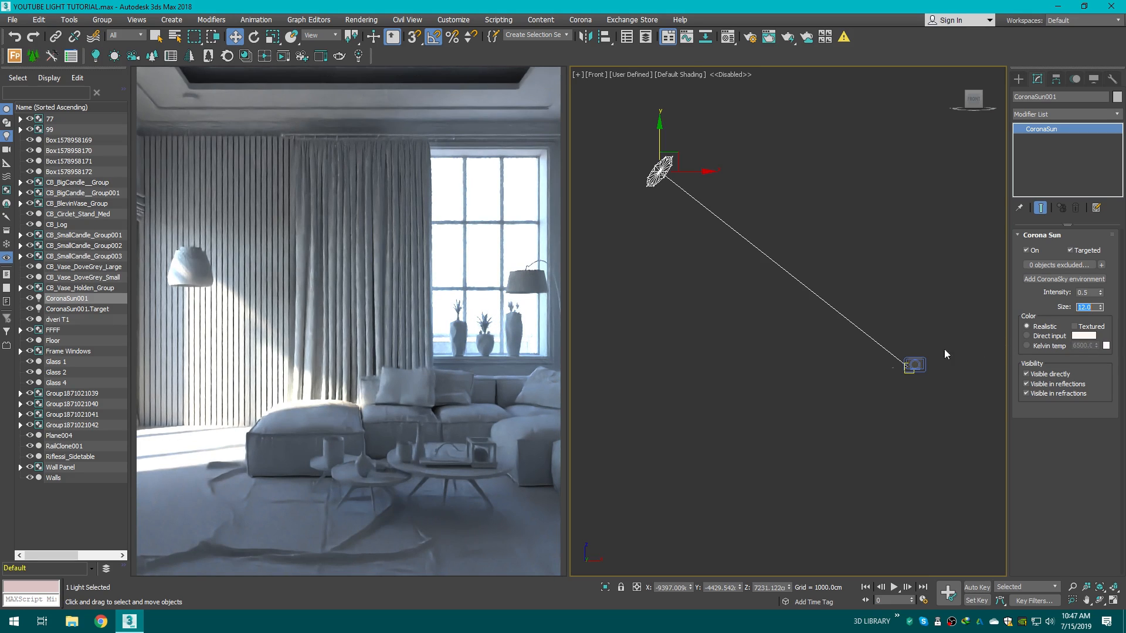
left_click(760, 247)
left_click(675, 167)
Step: Try the CoronaSun's Direct input colour mode and open its colour selector without changing the colour
left_click(1042, 337)
left_click(1085, 337)
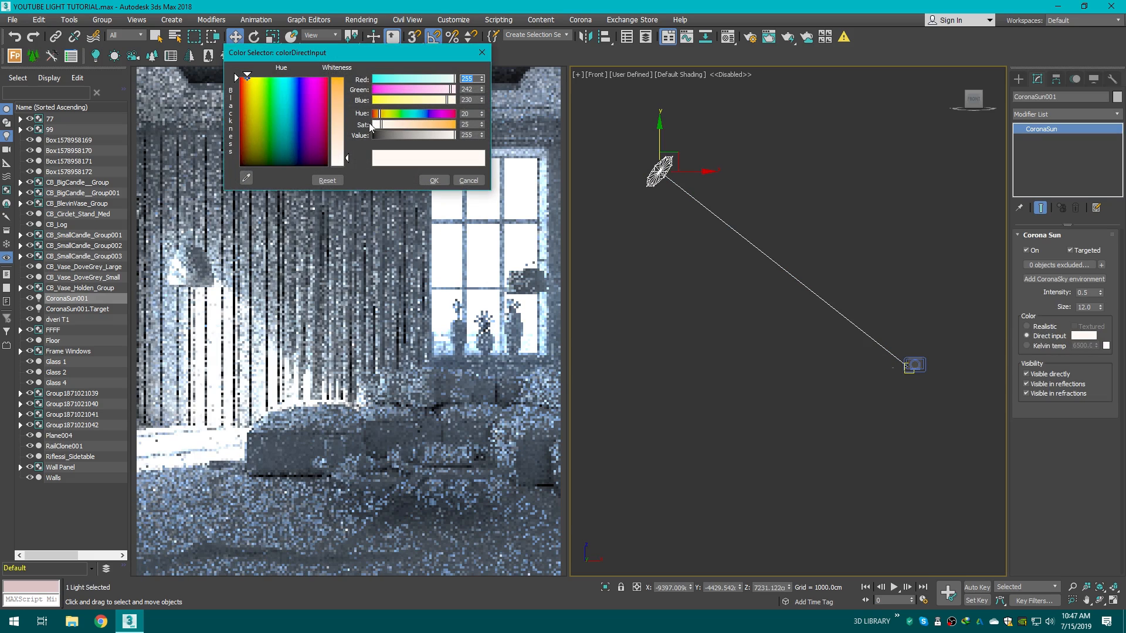
left_click(467, 179)
Step: Try the CoronaSun's Kelvin temp colour mode with a temperature of 3000
left_click(1048, 346)
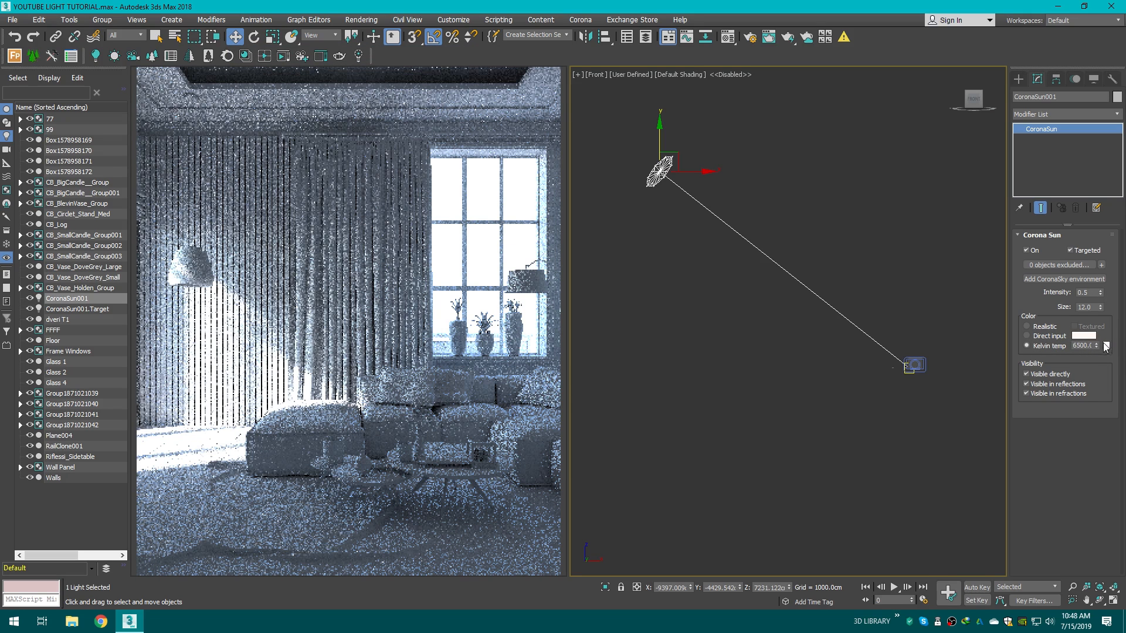
double_click(1079, 345)
type("3000")
key("Return")
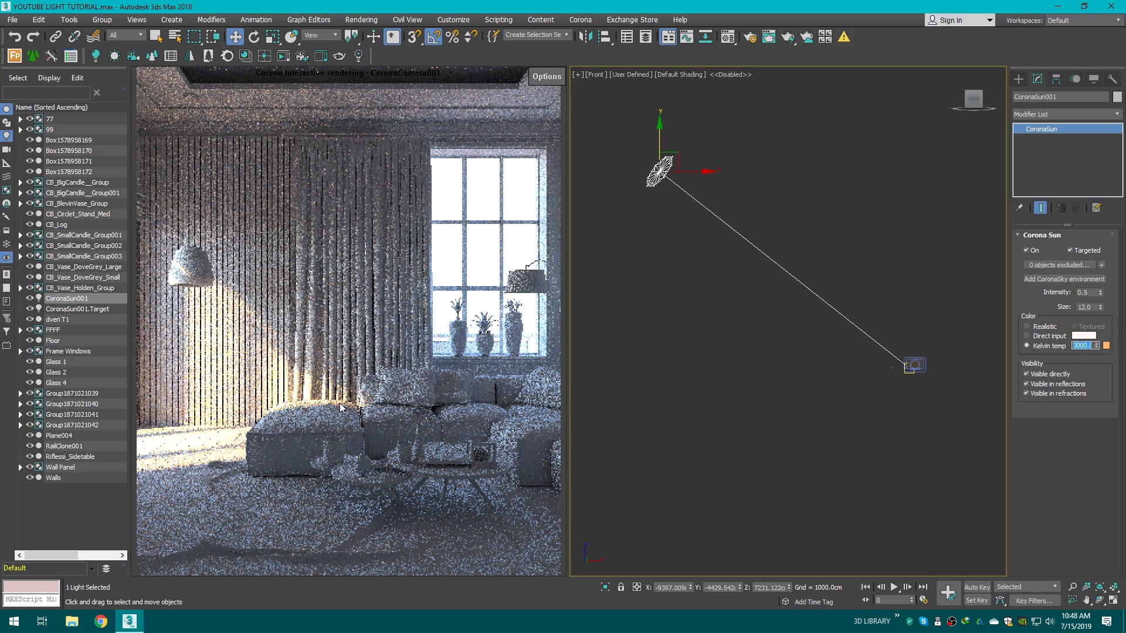
Step: Set the CoronaSun's colour mode back to Realistic, deselect it and show the scene through CoronaCamera001
left_click(1032, 328)
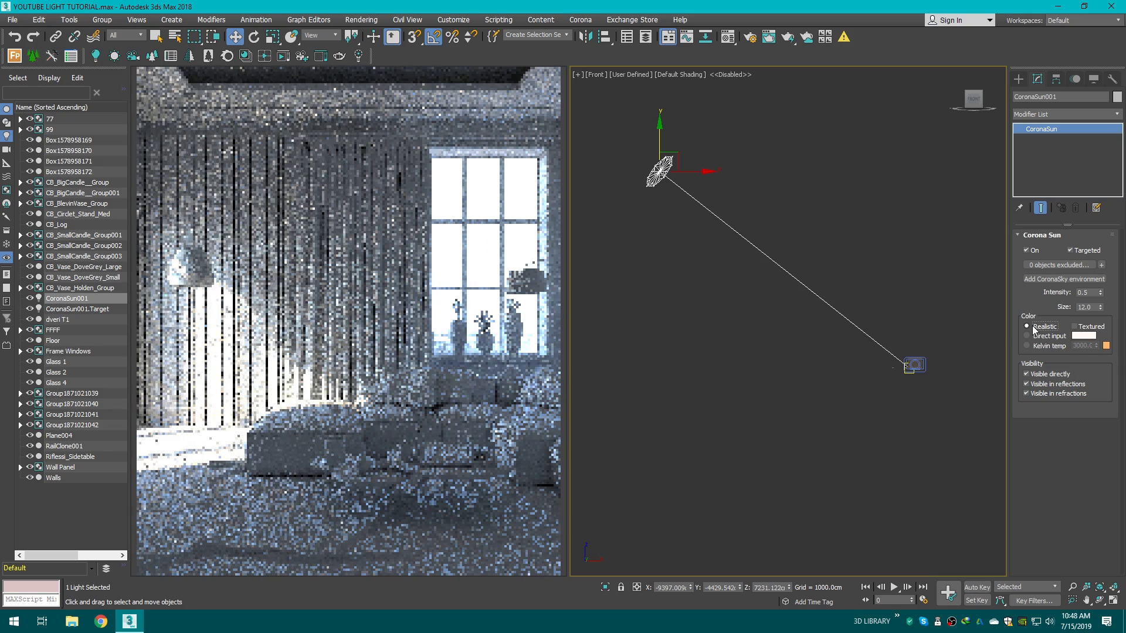
left_click(838, 215)
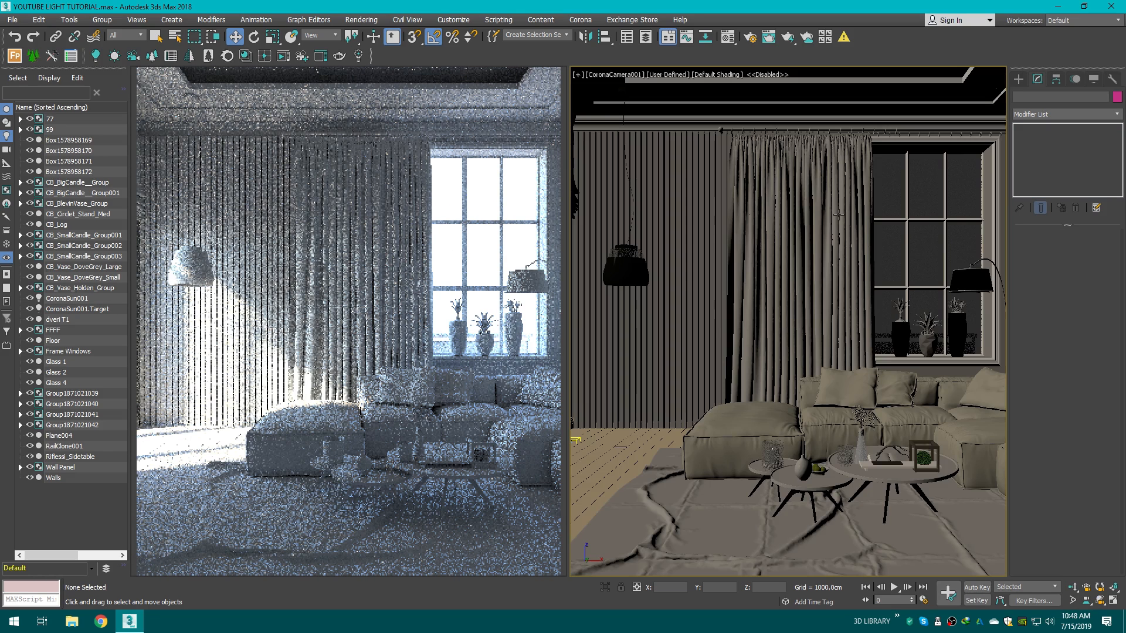
key("c")
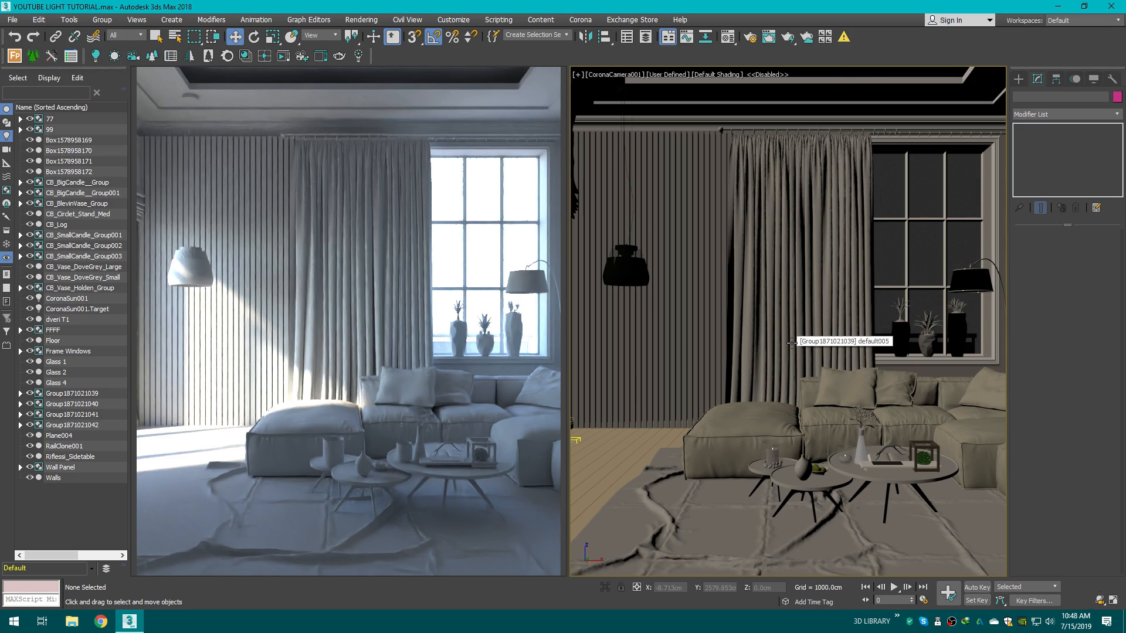
Step: Create a disk-shaped CoronaLight with a radius of about 14 cm, centred on the pendant lamp in the top view
key("t")
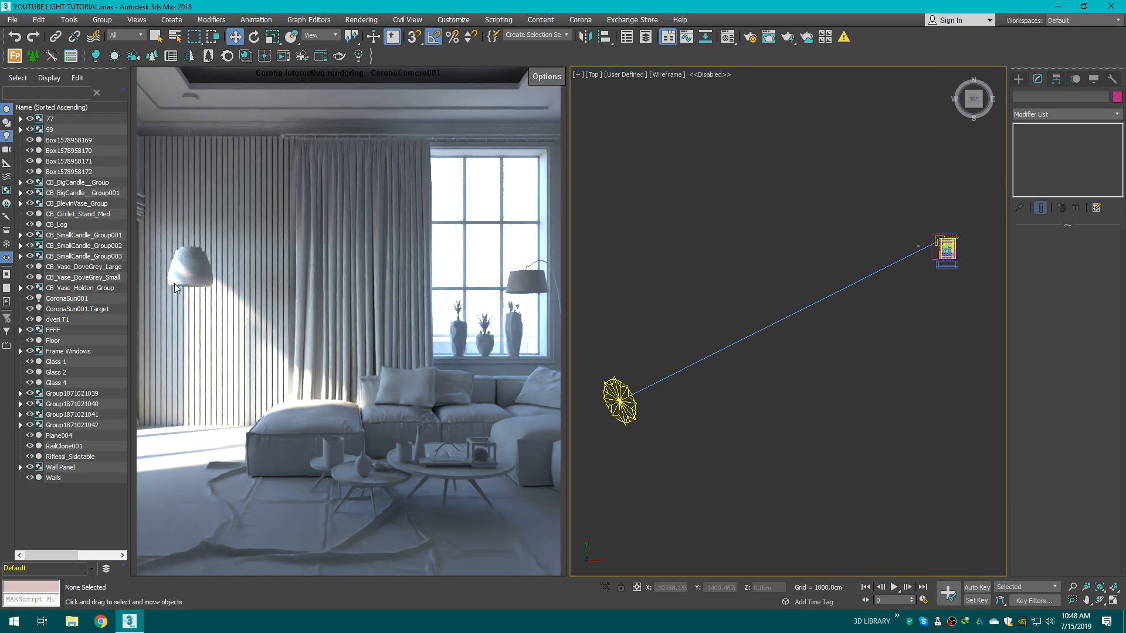
scroll(945, 249, "up", 4)
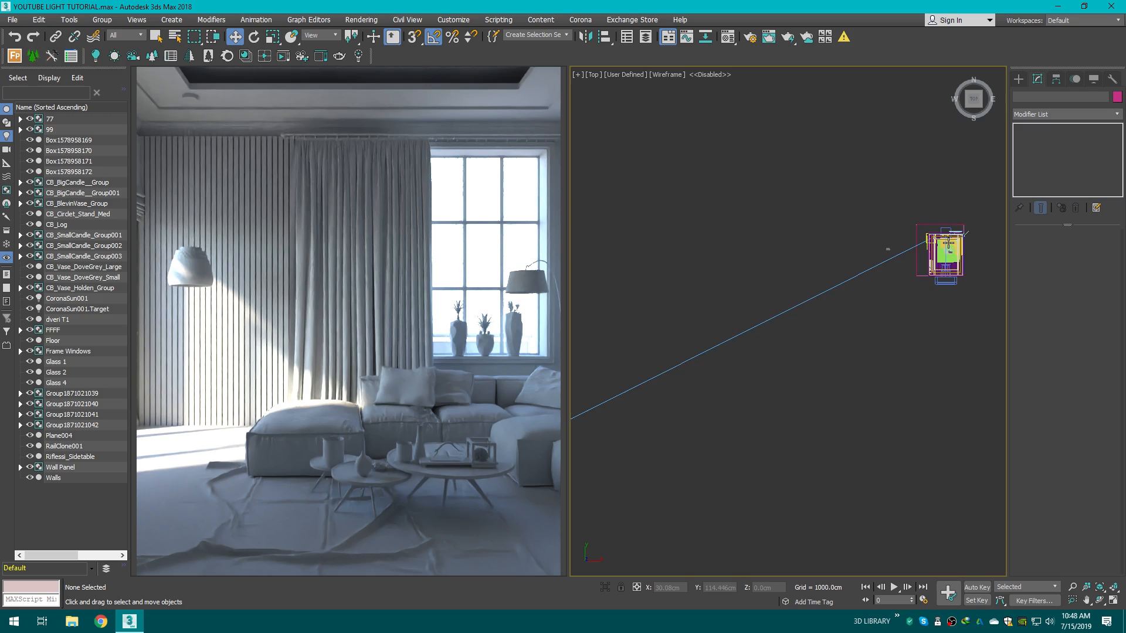
middle_click_drag(949, 247, 903, 278)
scroll(880, 292, "up", 1)
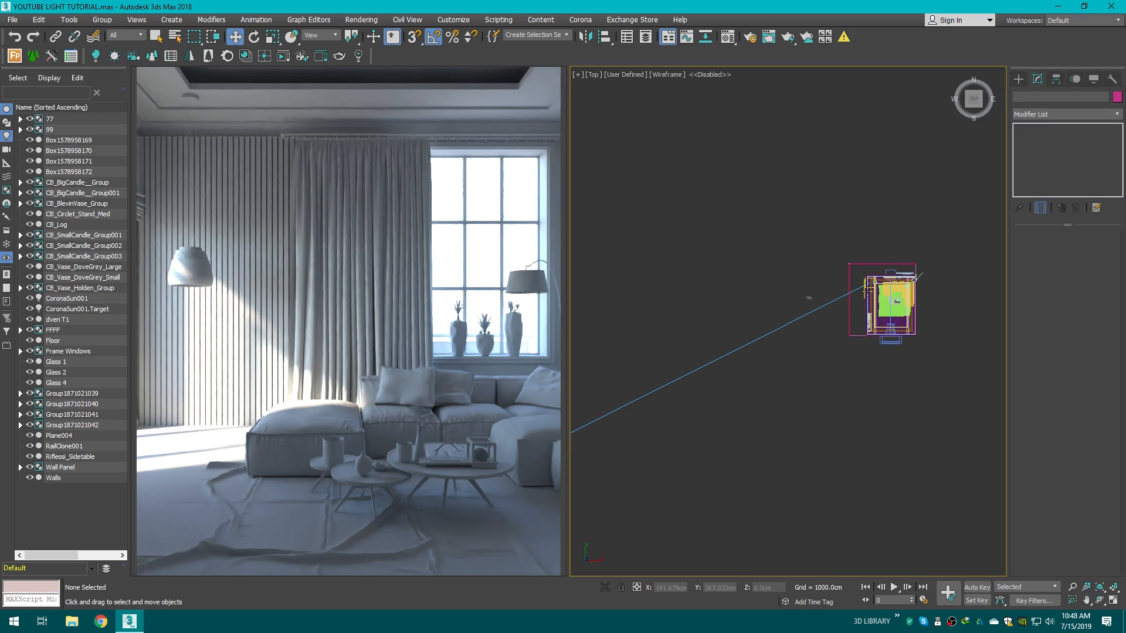
scroll(853, 298, "up", 8)
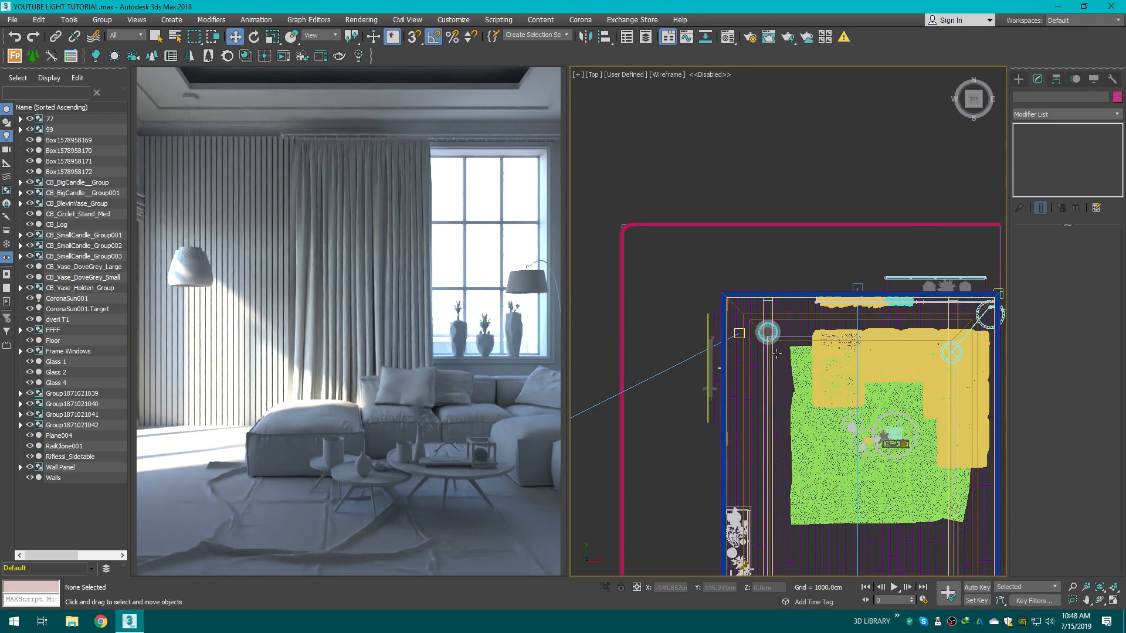
middle_click_drag(801, 350, 724, 304)
left_click(1019, 78)
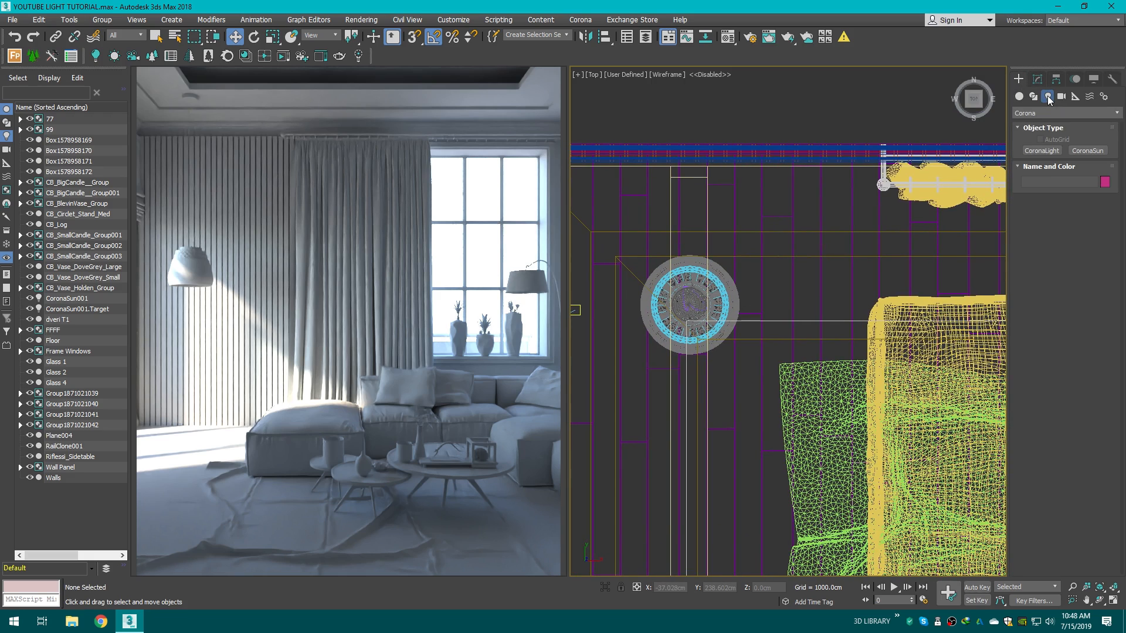
scroll(704, 305, "up", 5)
left_click(1042, 151)
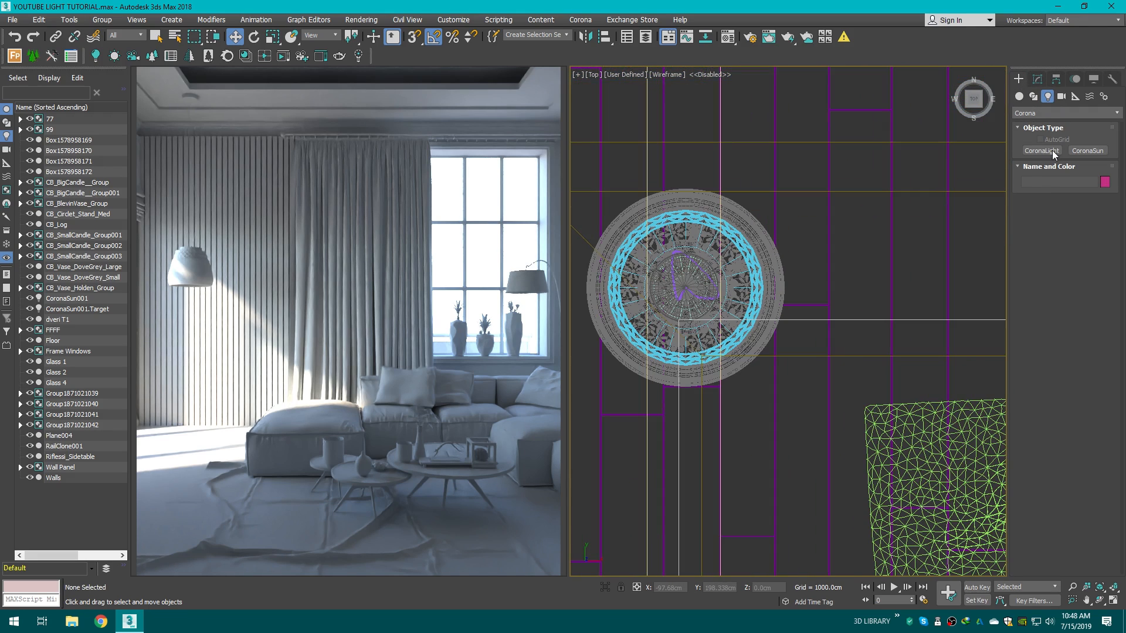
middle_click_drag(914, 323, 941, 303)
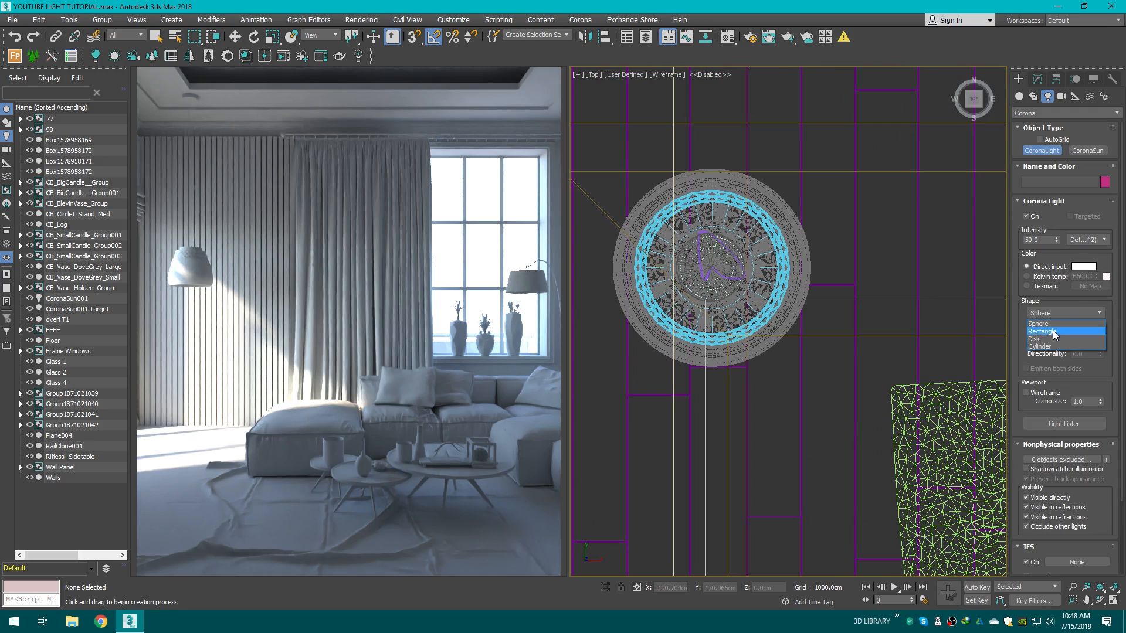
left_click(1050, 340)
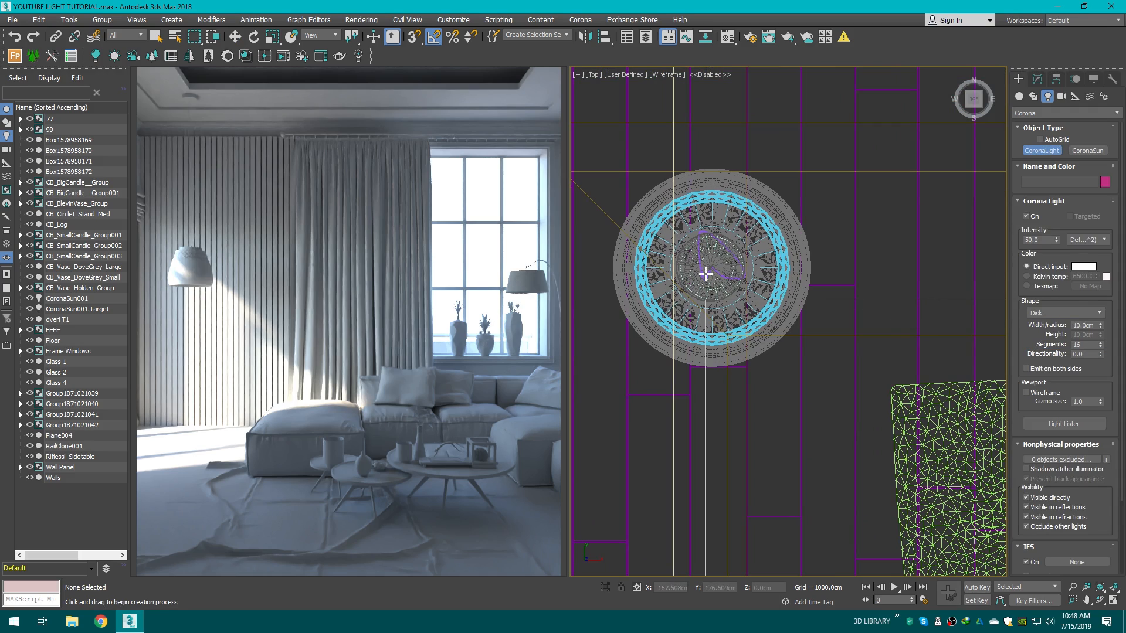
mouse_move(711, 267)
left_mouse_down()
mouse_move(763, 303)
mouse_move(789, 269)
mouse_move(789, 135)
left_mouse_up()
Step: Raise the disk light about 2 cm inside the pendant lampshade in the front view
key("f")
key("w")
scroll(790, 137, "up", 10)
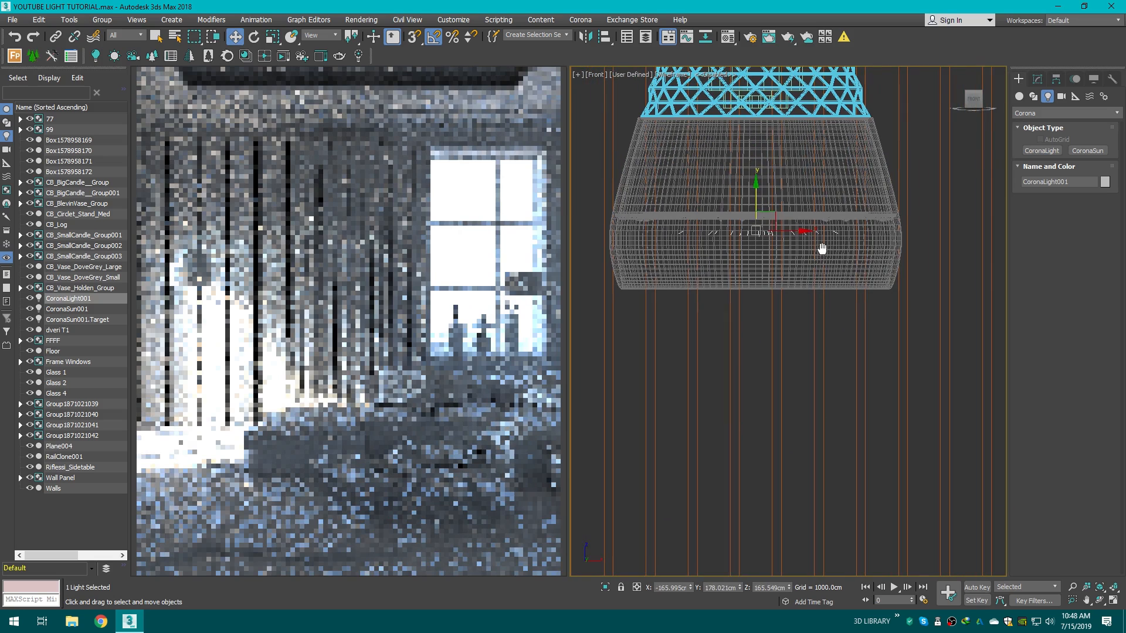
left_click_drag(753, 186, 745, 178)
Step: Show the scene shaded through CoronaCamera001 with the Standard viewport quality preset
key("c")
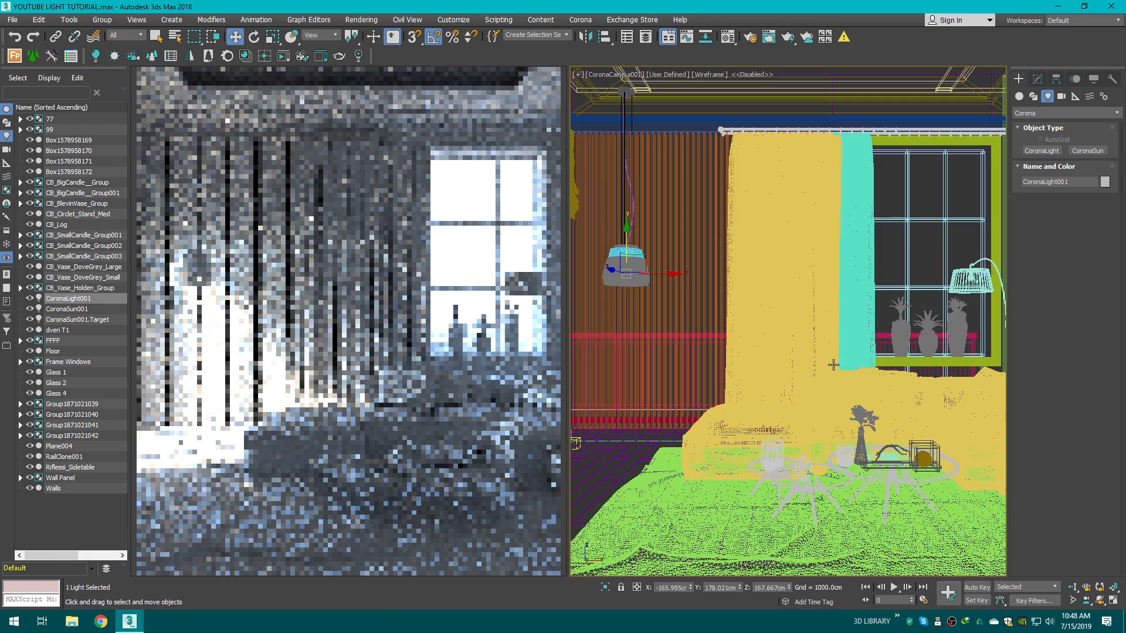
key("F3")
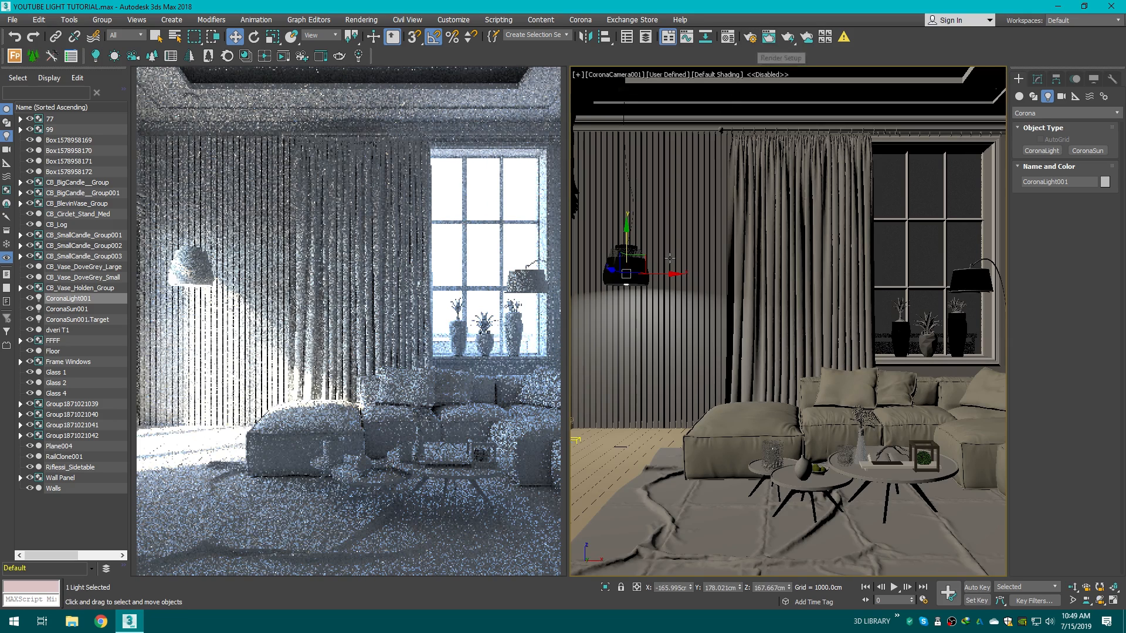
left_click(668, 74)
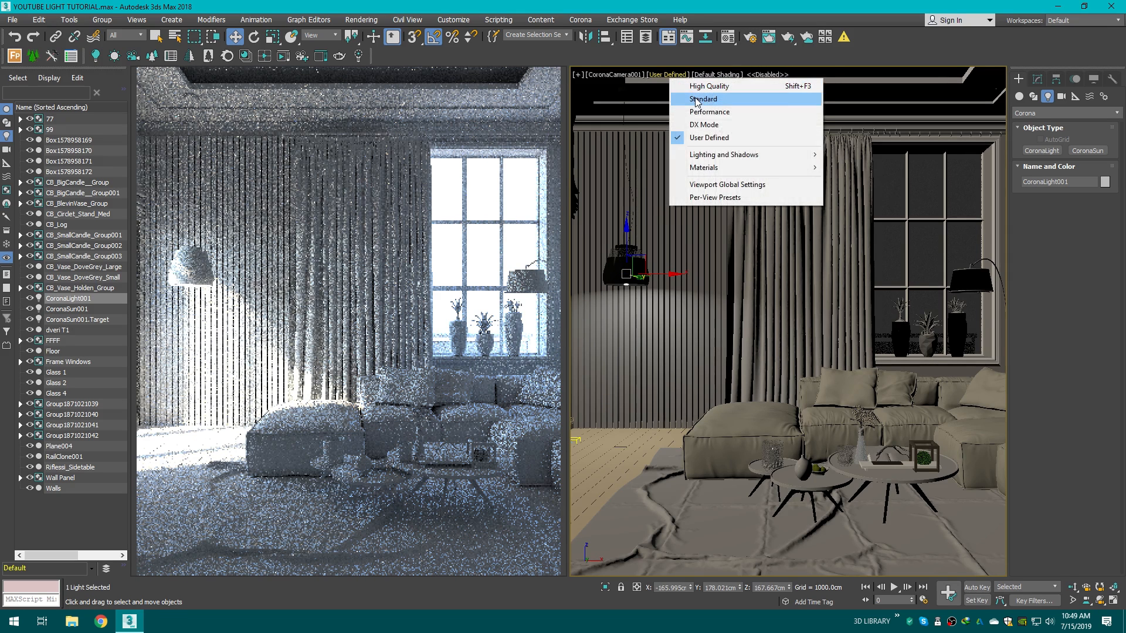
left_click(686, 100)
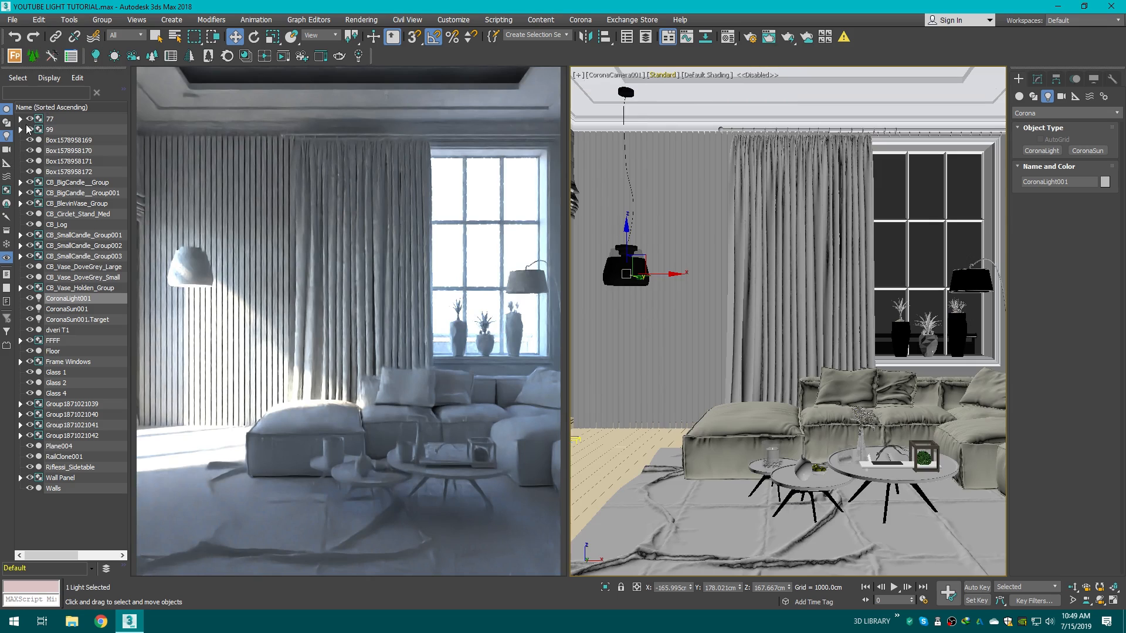
Step: Hide CoronaSun001 and turn off the CoronaSky map in the scene environment so only the lamp lights the room
left_click(7, 109)
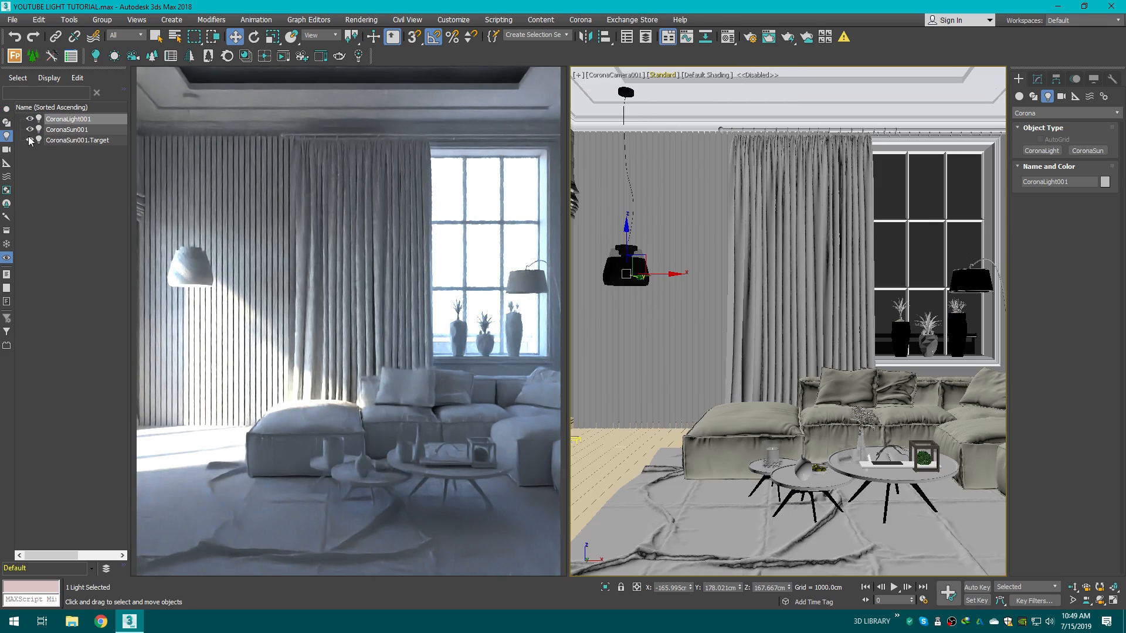
left_click(28, 131)
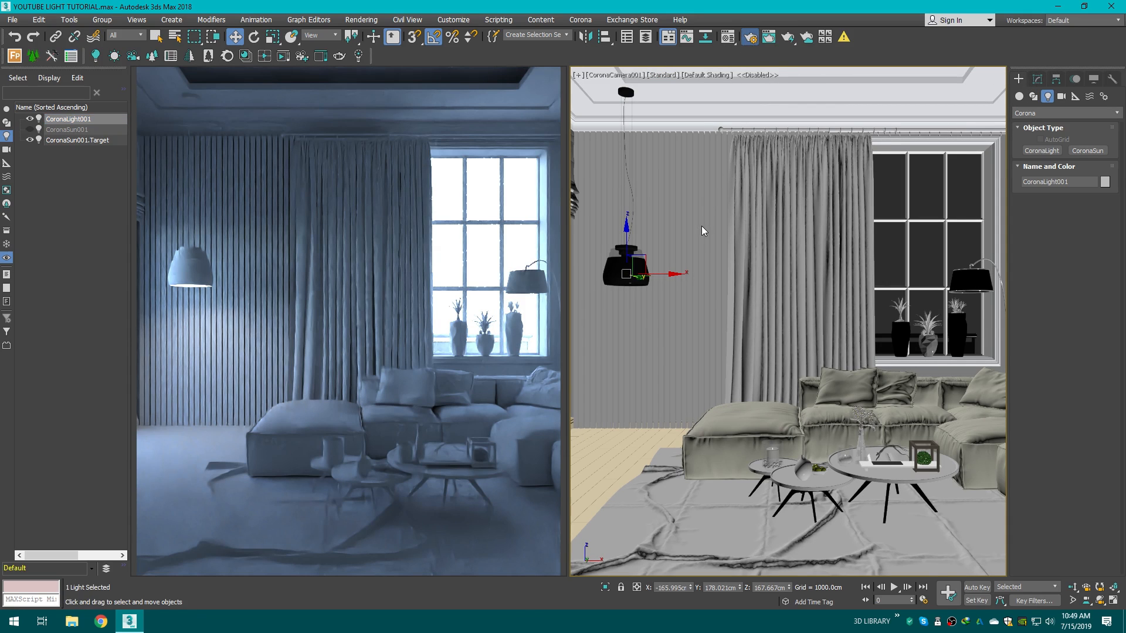
key("F10")
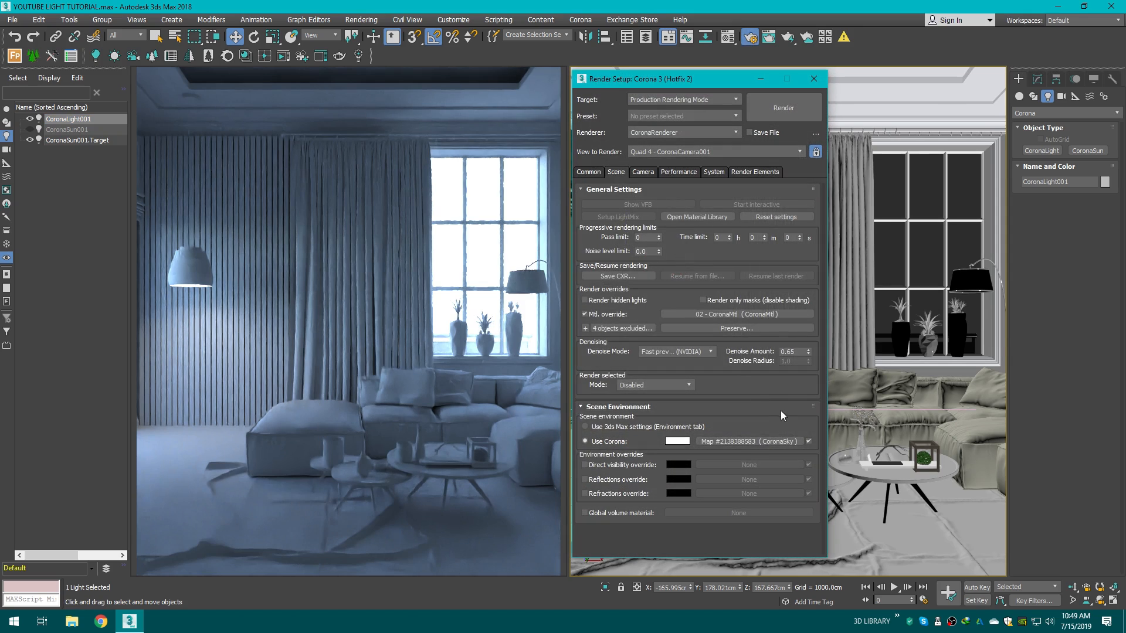
left_click(808, 440)
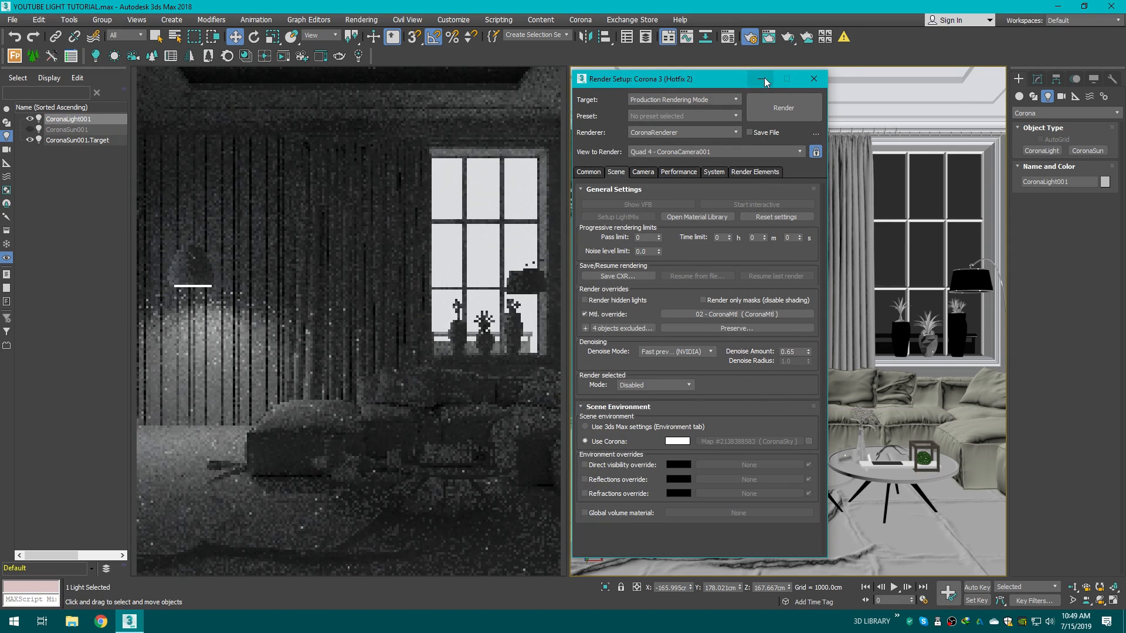
left_click(761, 79)
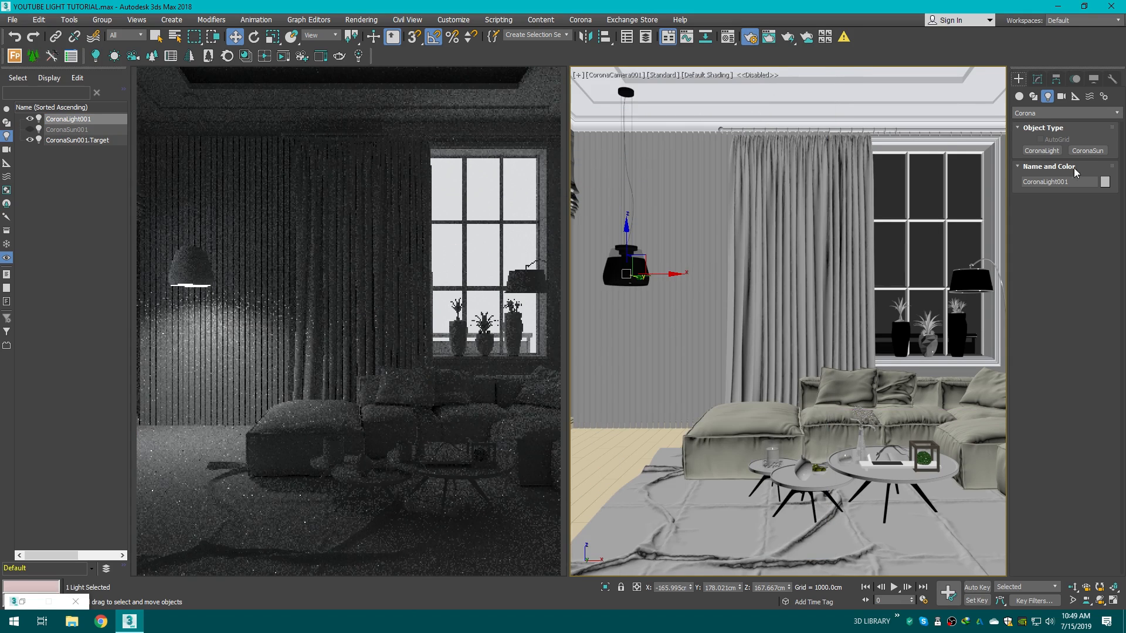
Step: Set the CoronaLight's intensity to 100.0 and view its Direct input colour selector without changing the colour
left_click(1037, 80)
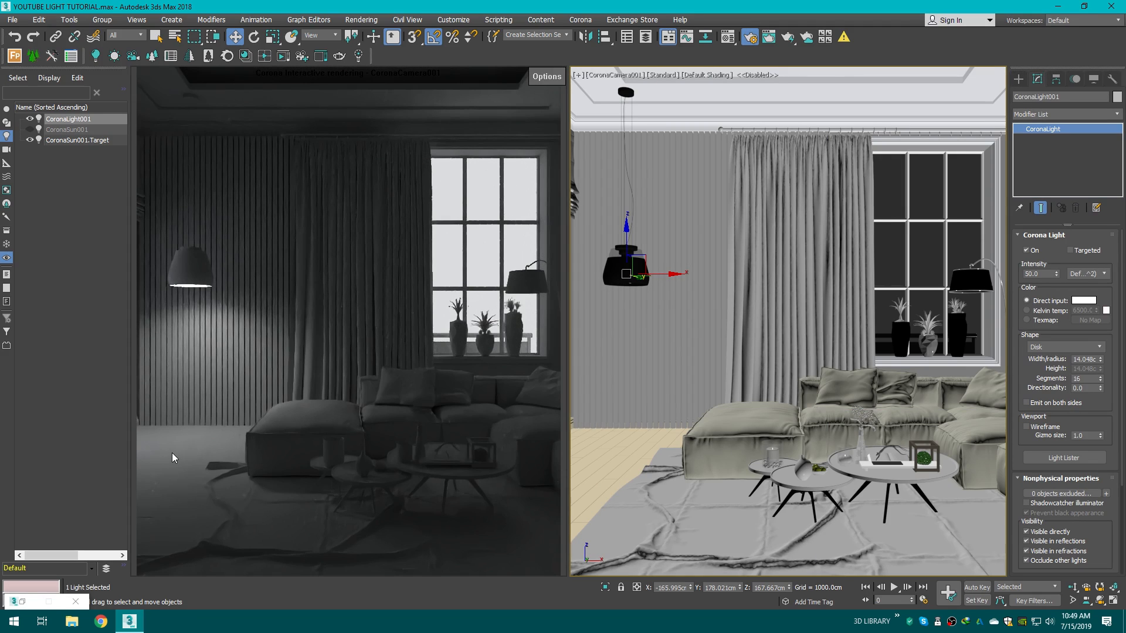
double_click(1044, 273)
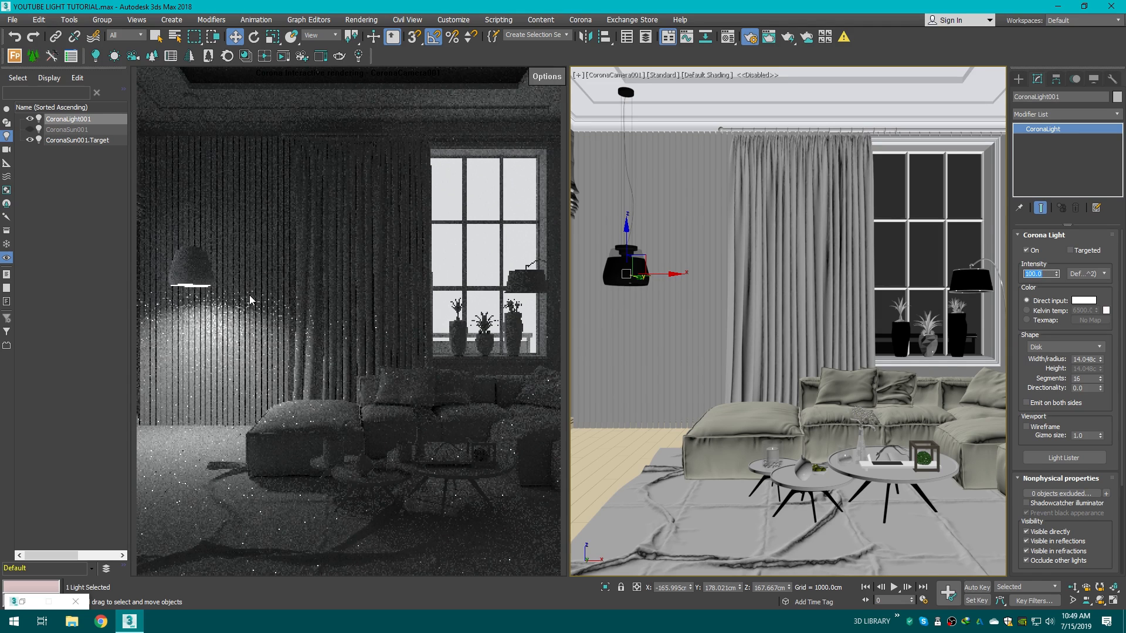
left_click(1083, 300)
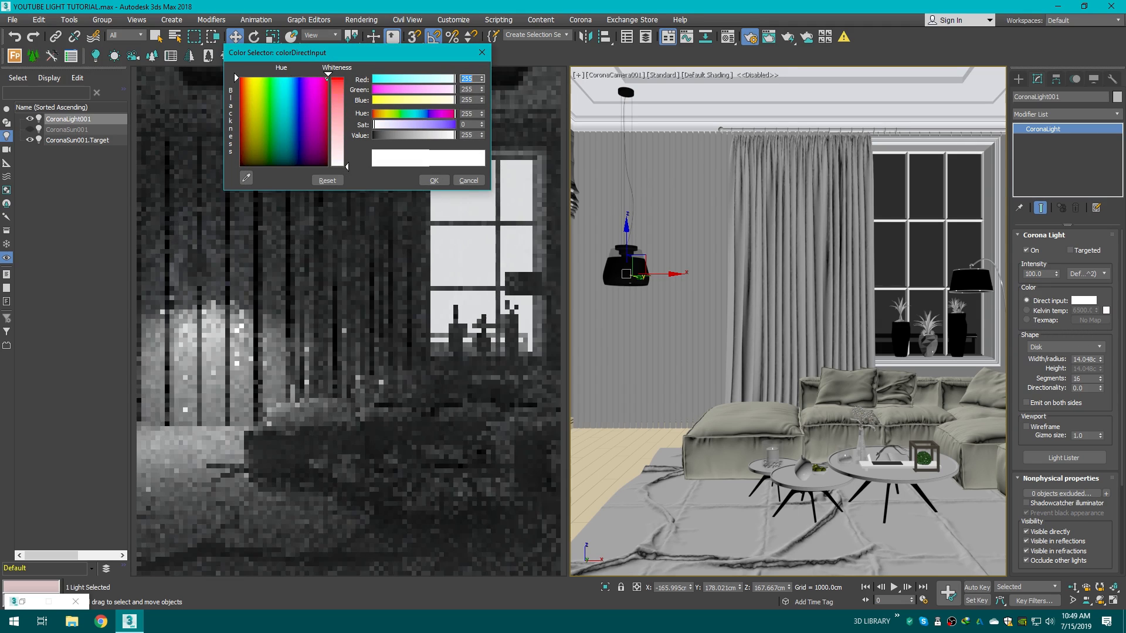
left_click(434, 180)
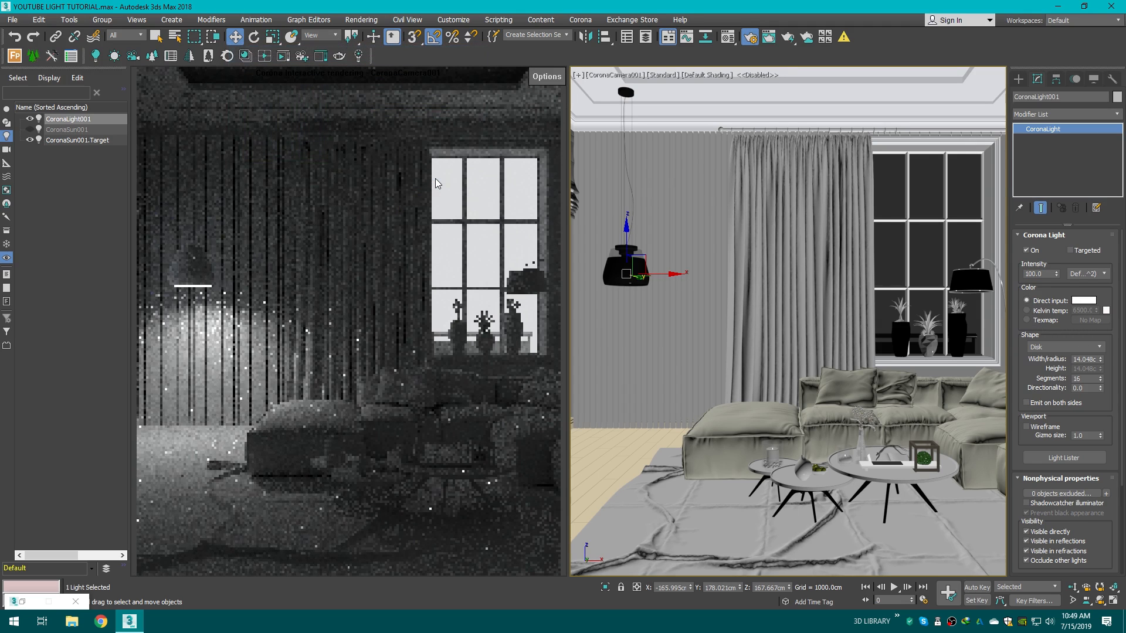
Step: Switch the CoronaLight's colour mode to Kelvin temp with a temperature of 4500
left_click(1041, 311)
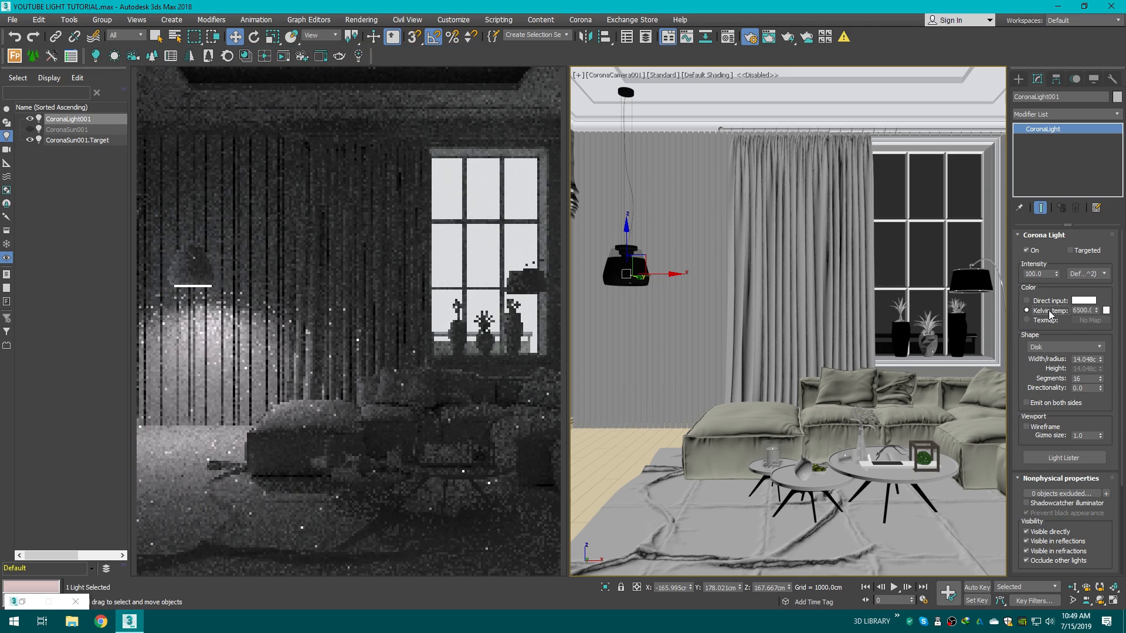
double_click(1085, 310)
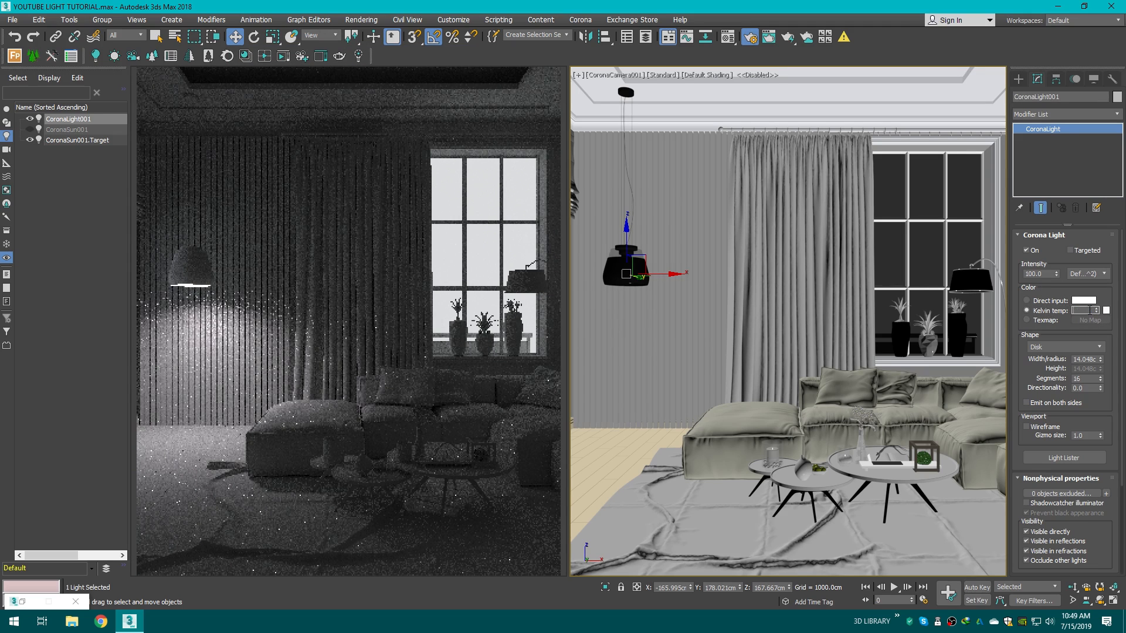
type("4500")
key("Return")
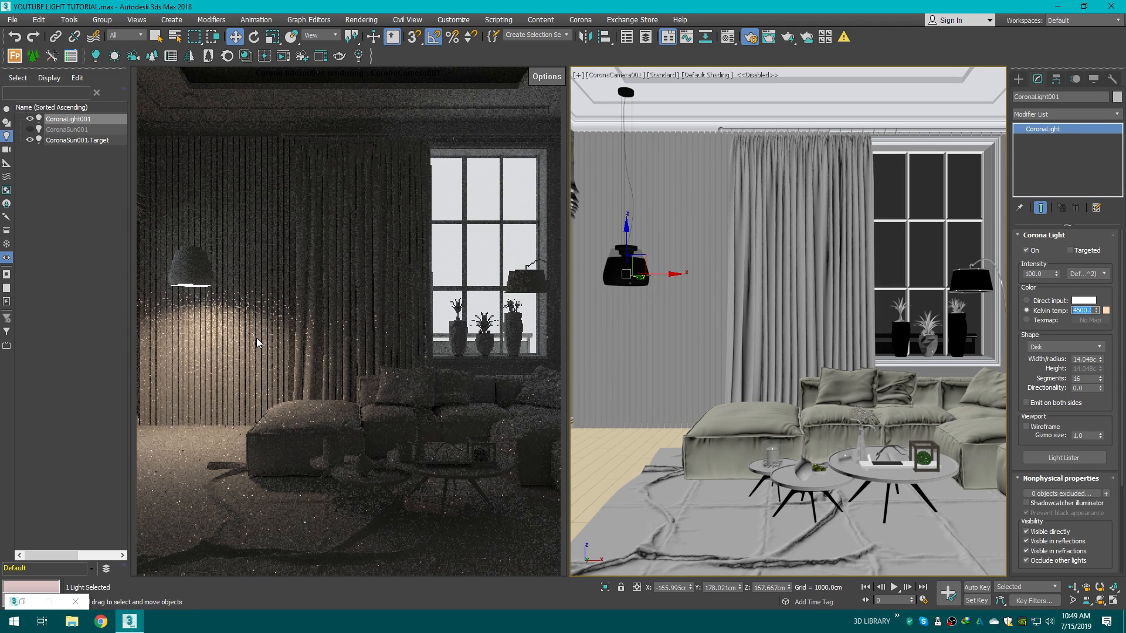
Step: Try a Kelvin temperature of 5000 on the CoronaLight and return it to 4500
type("5000")
key("Return")
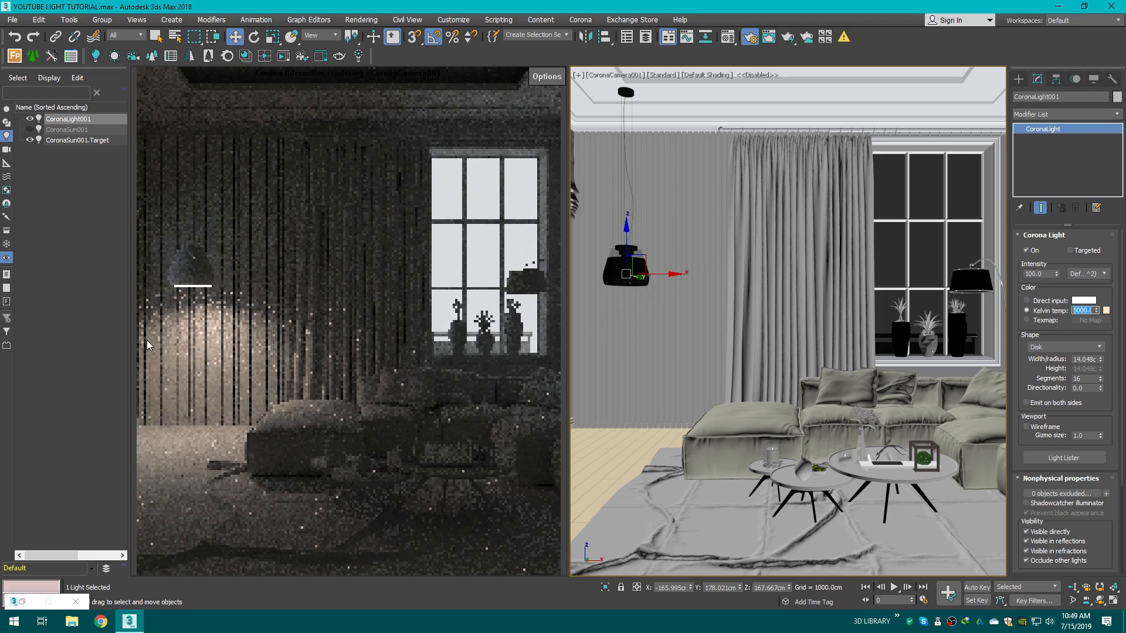
type("4500")
key("Return")
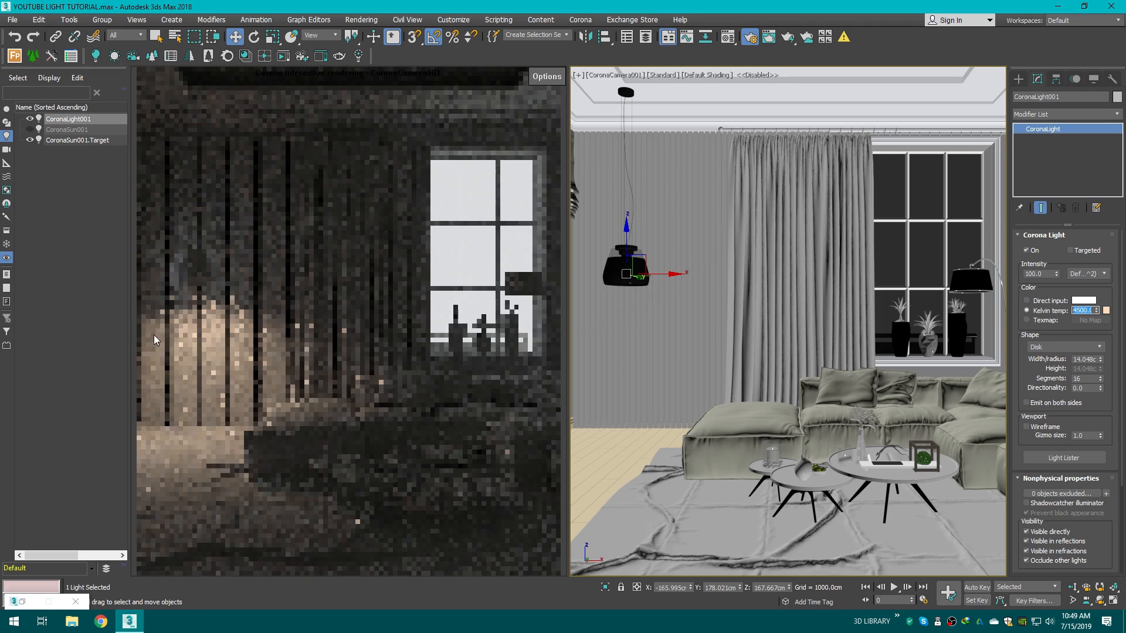
Step: Try a directionality of 1.0 on the disk light and settle on 0.4
left_click_drag(1119, 339, 1119, 277)
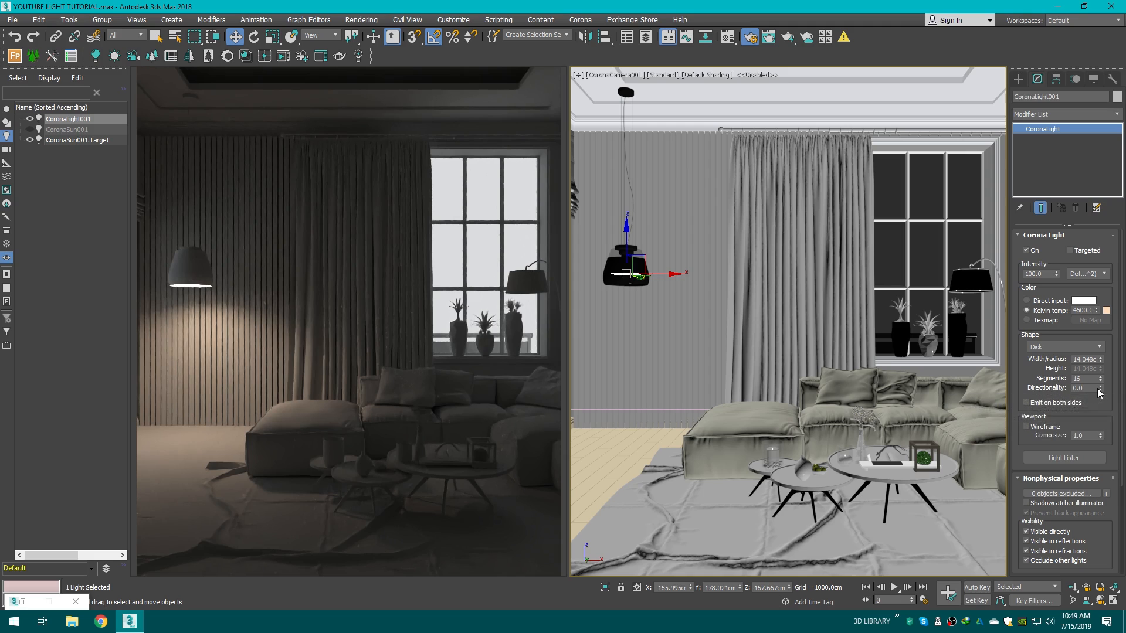
left_click_drag(1101, 389, 1075, 198)
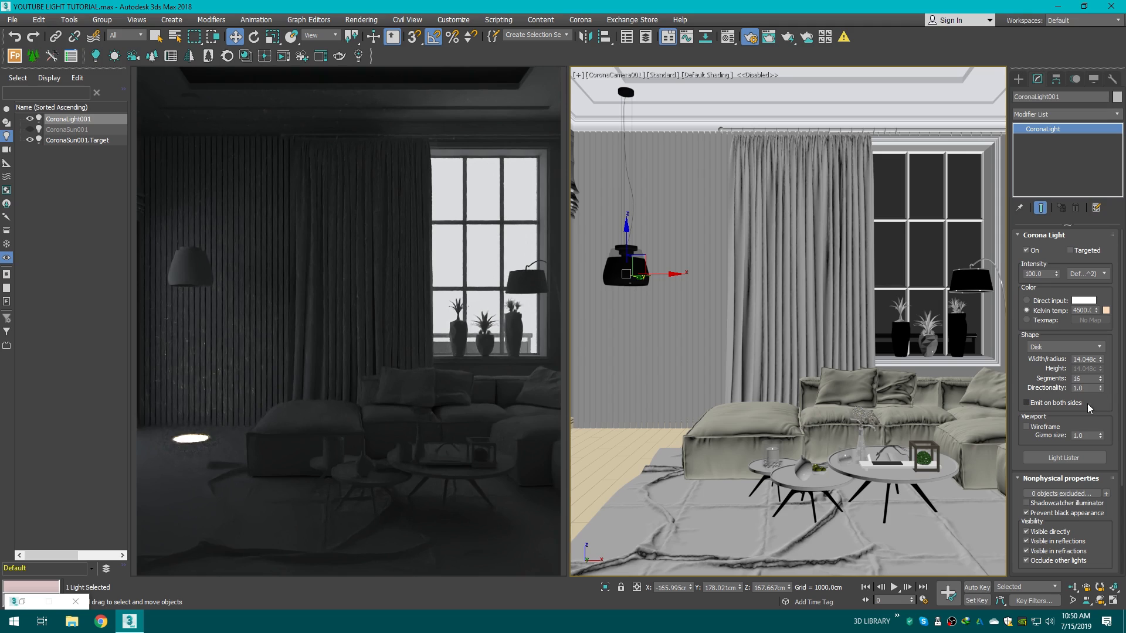
left_click_drag(1100, 388, 1096, 425)
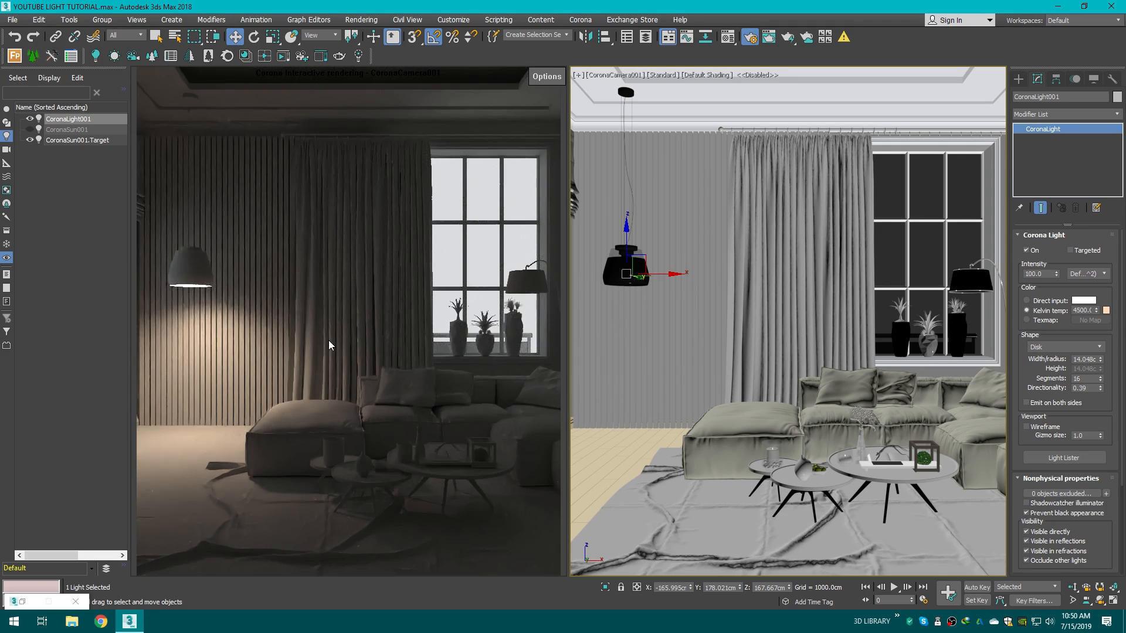
double_click(1079, 388)
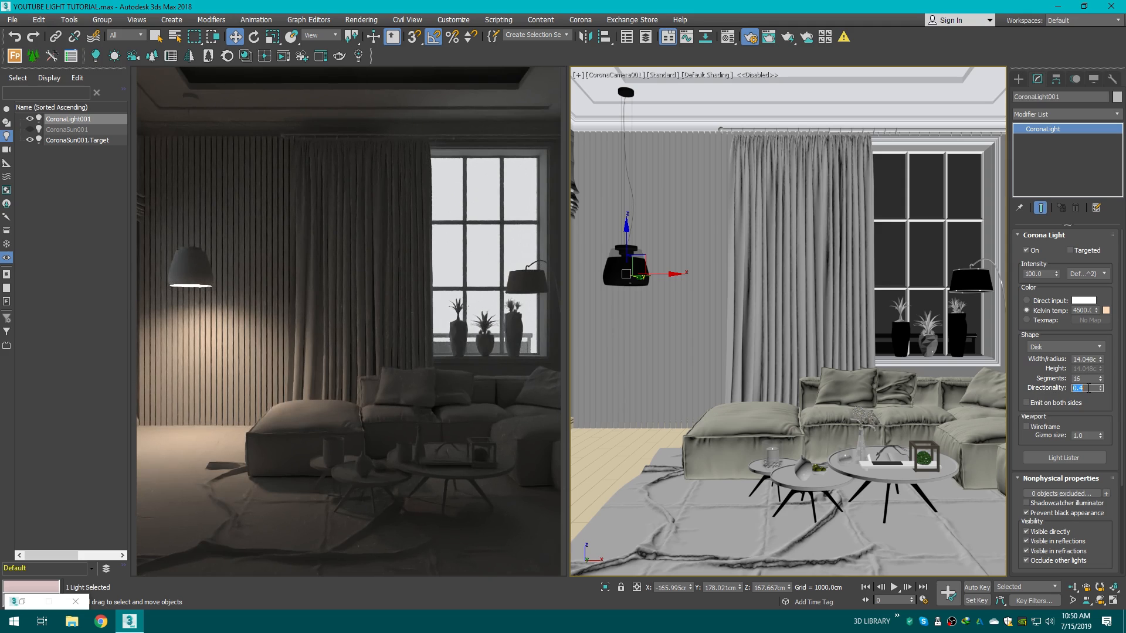
key("Return")
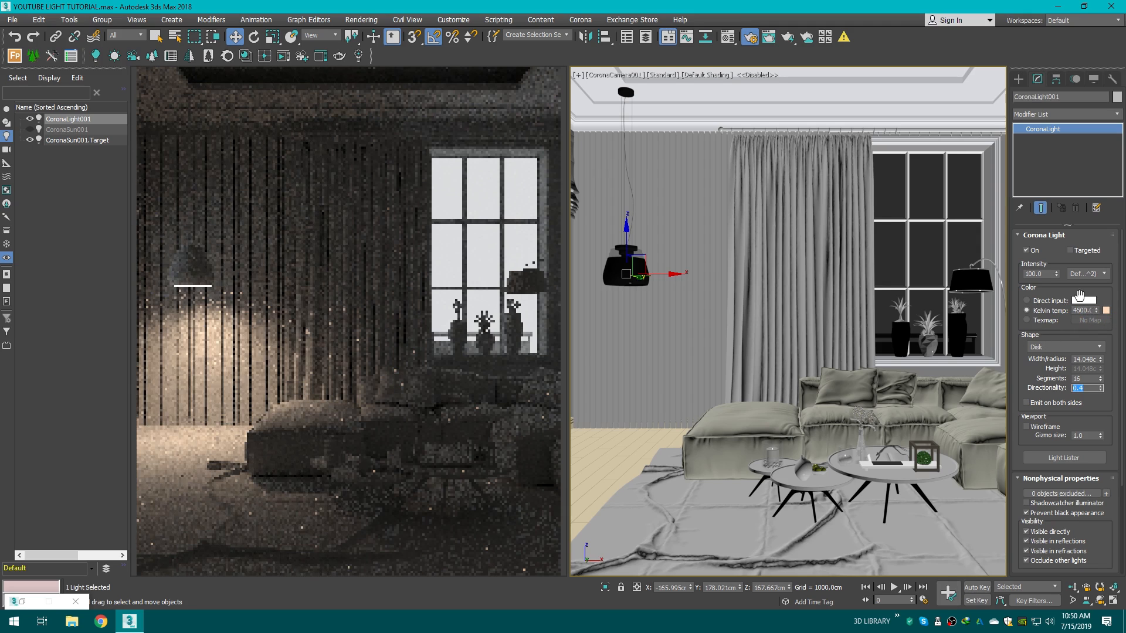
Step: Try the Real-IES_wide_bright.ies profile from Corona's ies folder on the pendant lamp's CoronaLight
scroll(1121, 284, "down", 5)
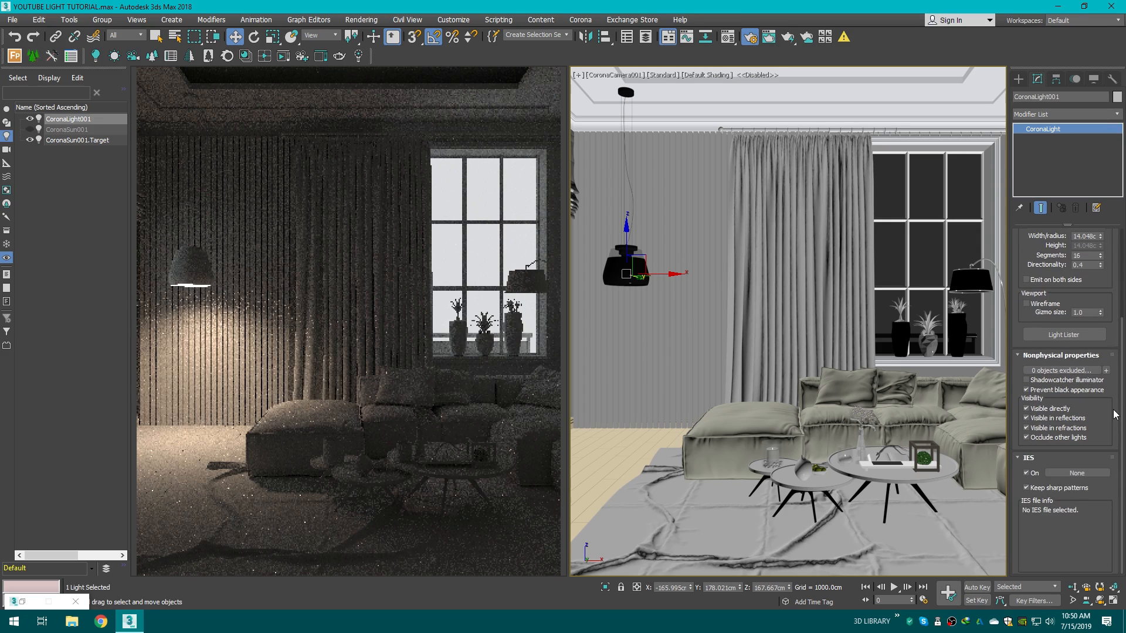
left_click(1076, 473)
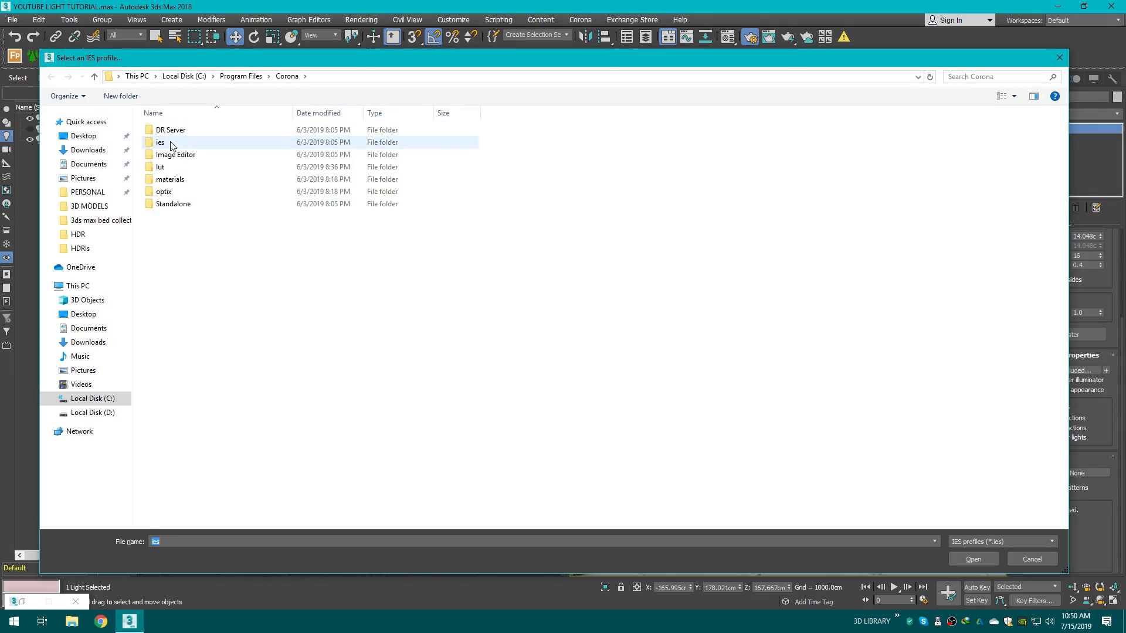
double_click(170, 144)
left_click(176, 130)
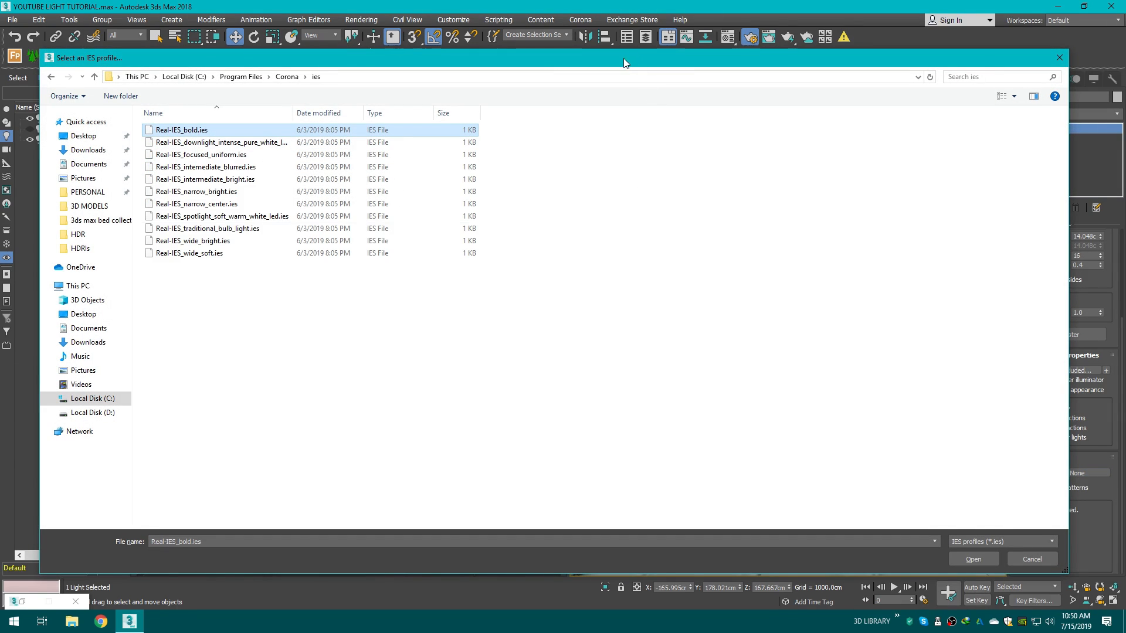
left_click_drag(624, 58, 679, 67)
left_click_drag(95, 151, 399, 153)
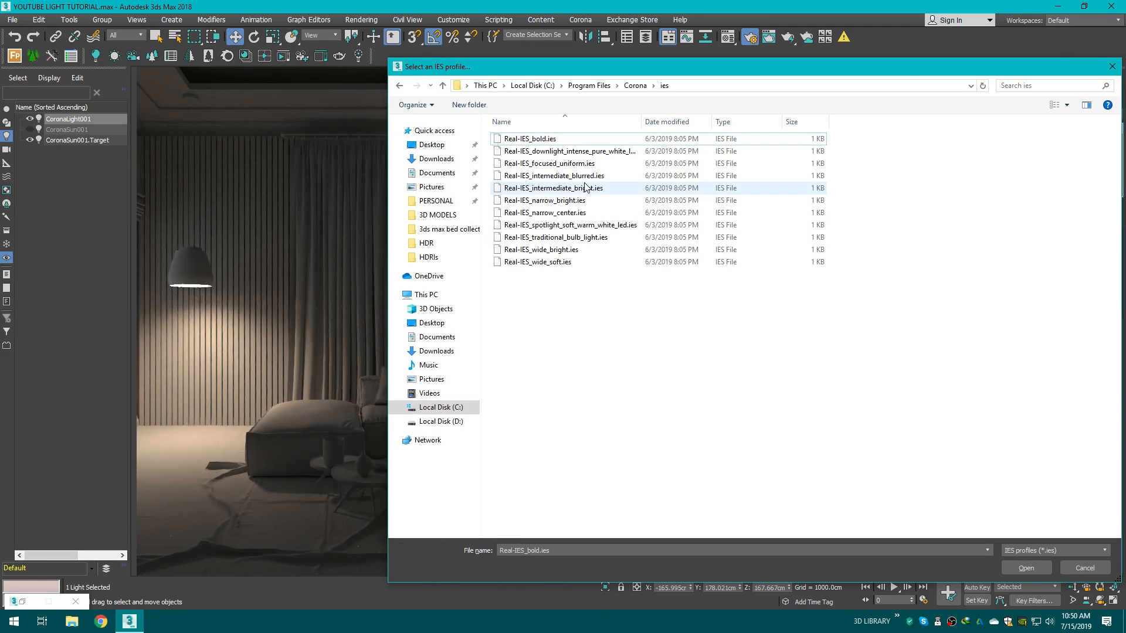
left_click(539, 139)
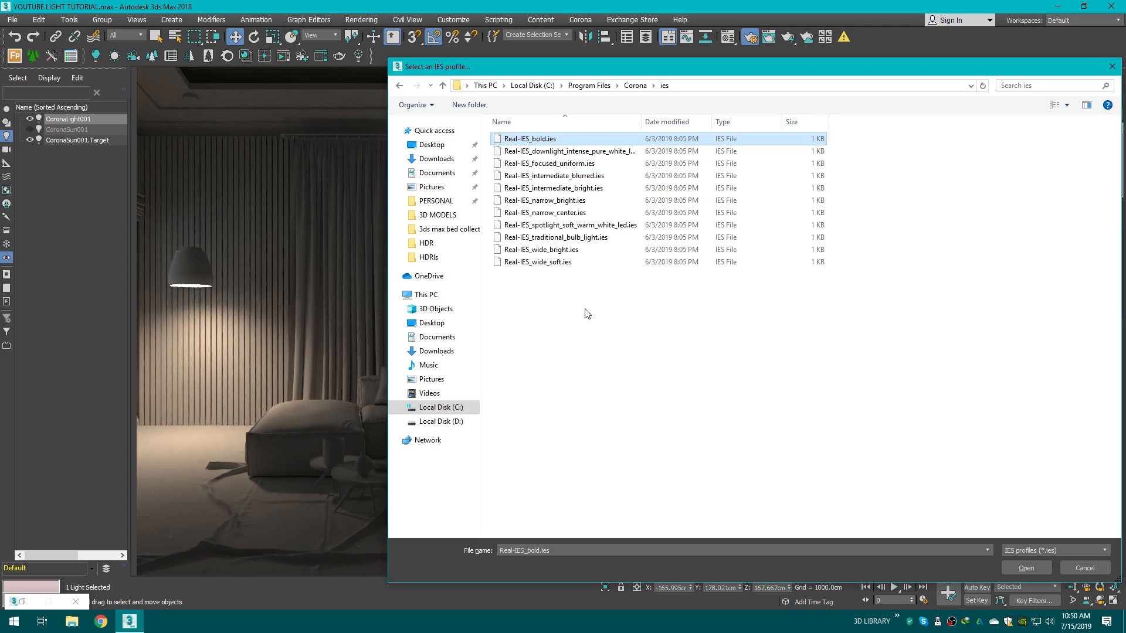
left_click(554, 262)
left_click(551, 250)
left_click(1023, 568)
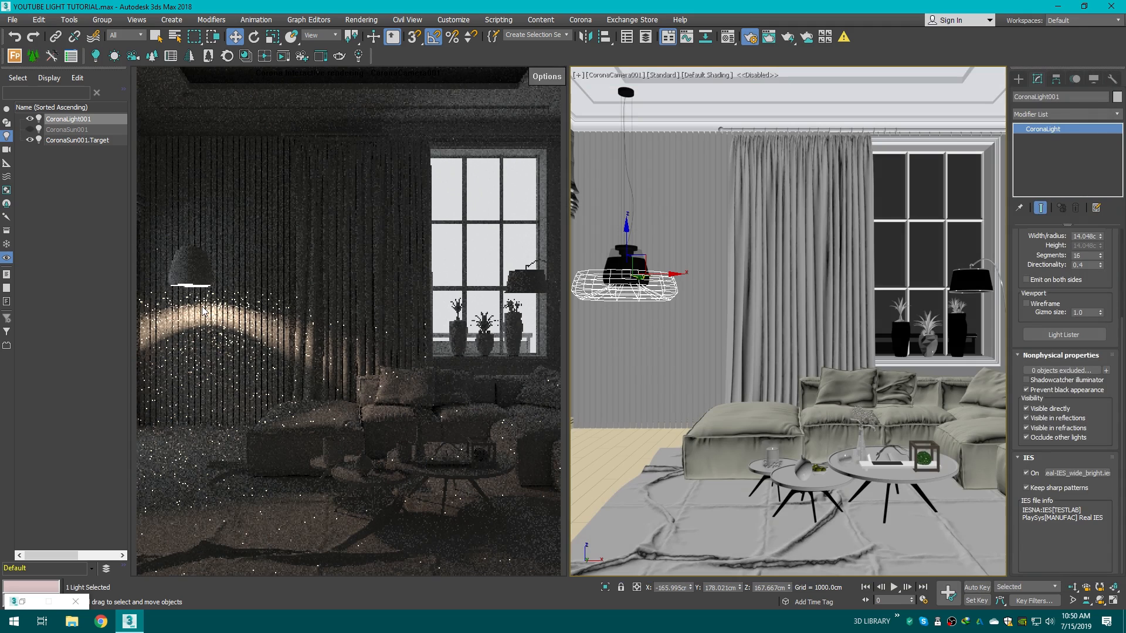
Step: Try the Real-IES_intemediate_blurred.ies and Real-IES_bold.ies profiles in turn on the pendant light
left_click(1083, 474)
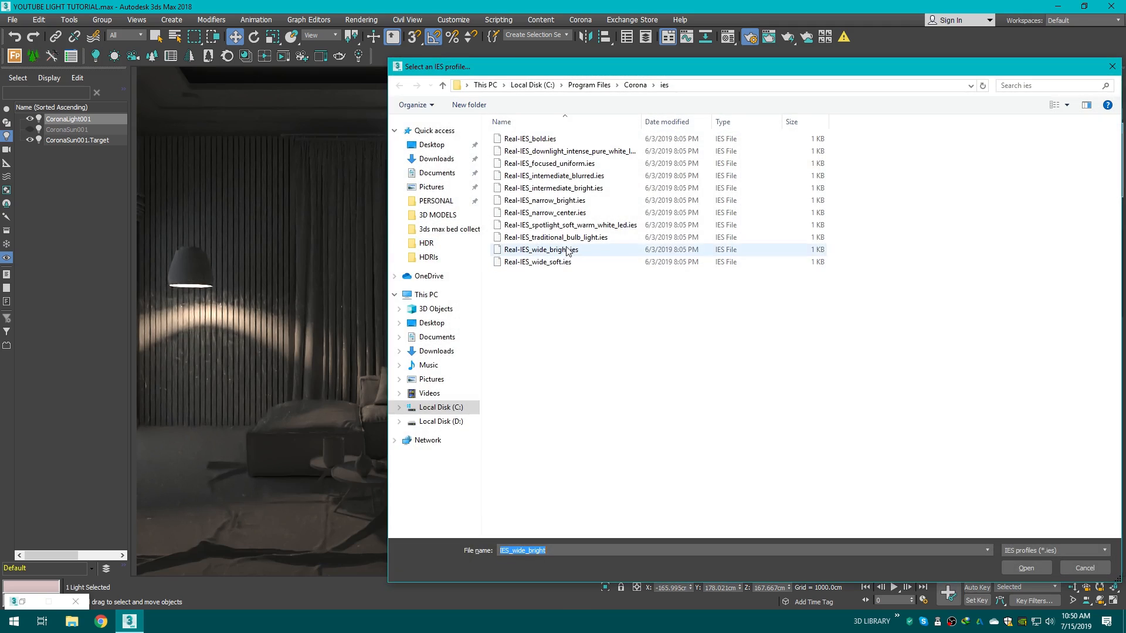
left_click(554, 175)
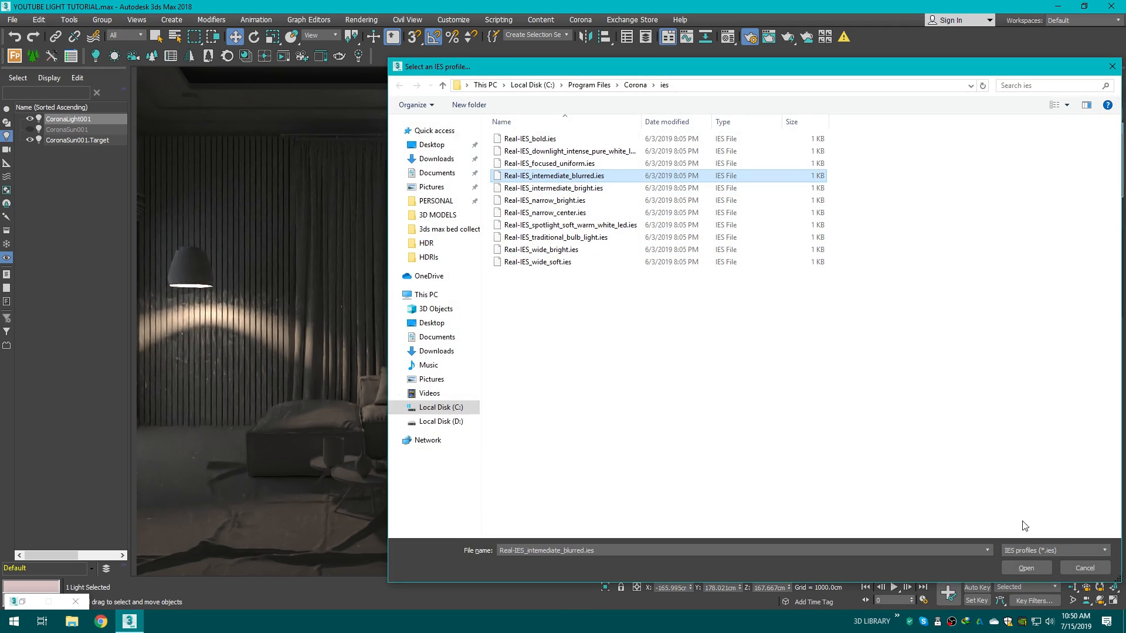
left_click(1035, 567)
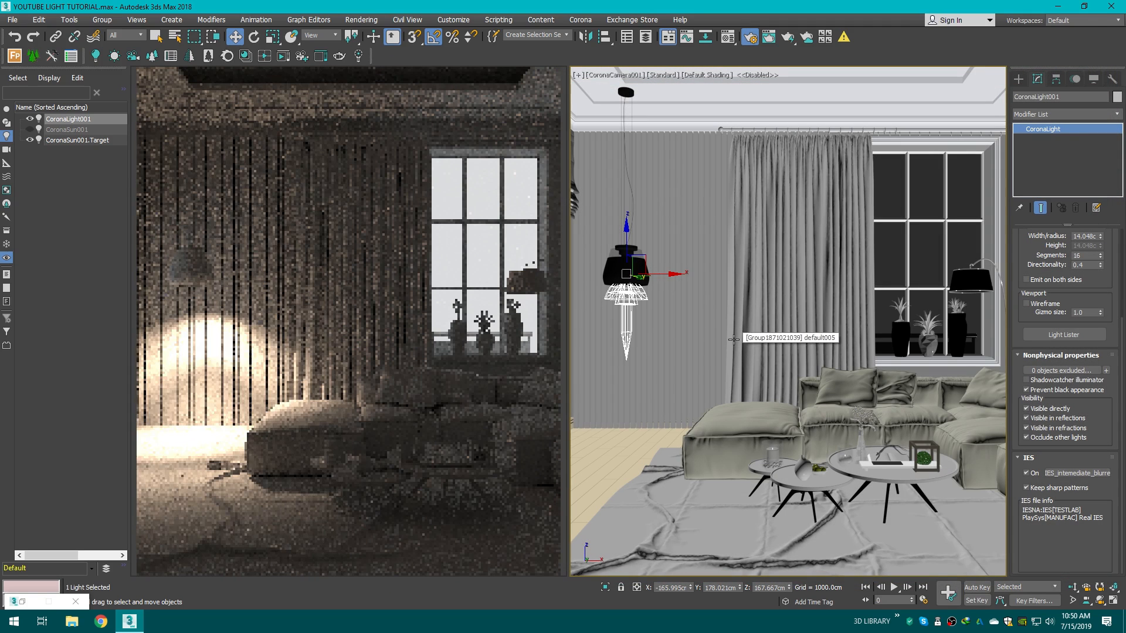
left_click(1091, 474)
left_click(530, 139)
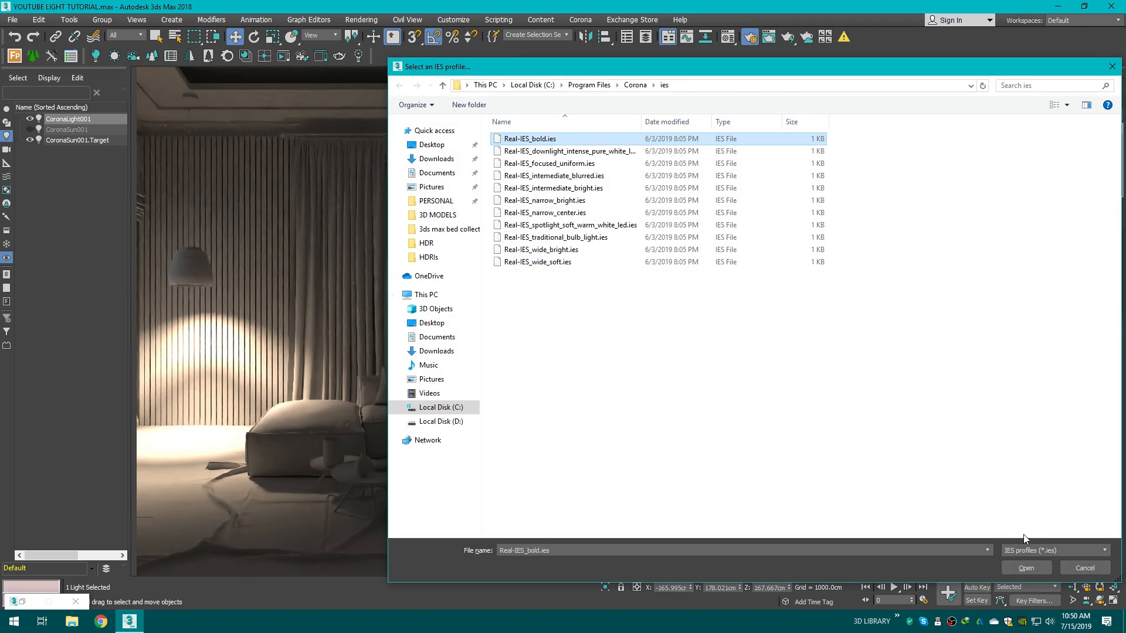
left_click(1043, 565)
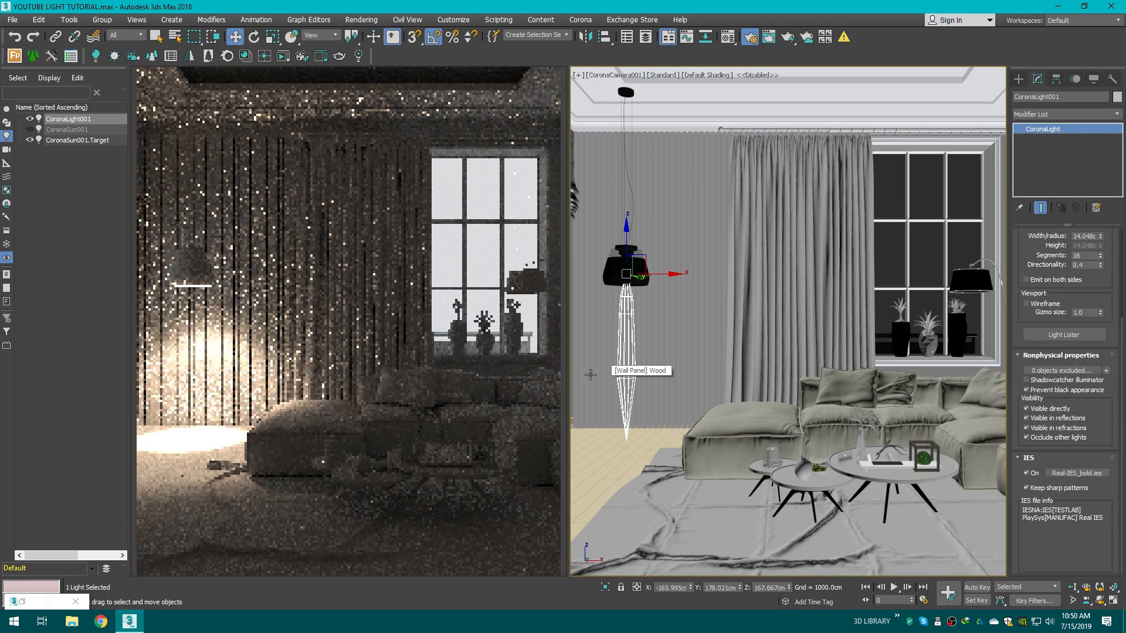
Step: Try the Real-IES_narrow_bright.ies profile on the pendant light, and clear its IES file
left_click(1080, 473)
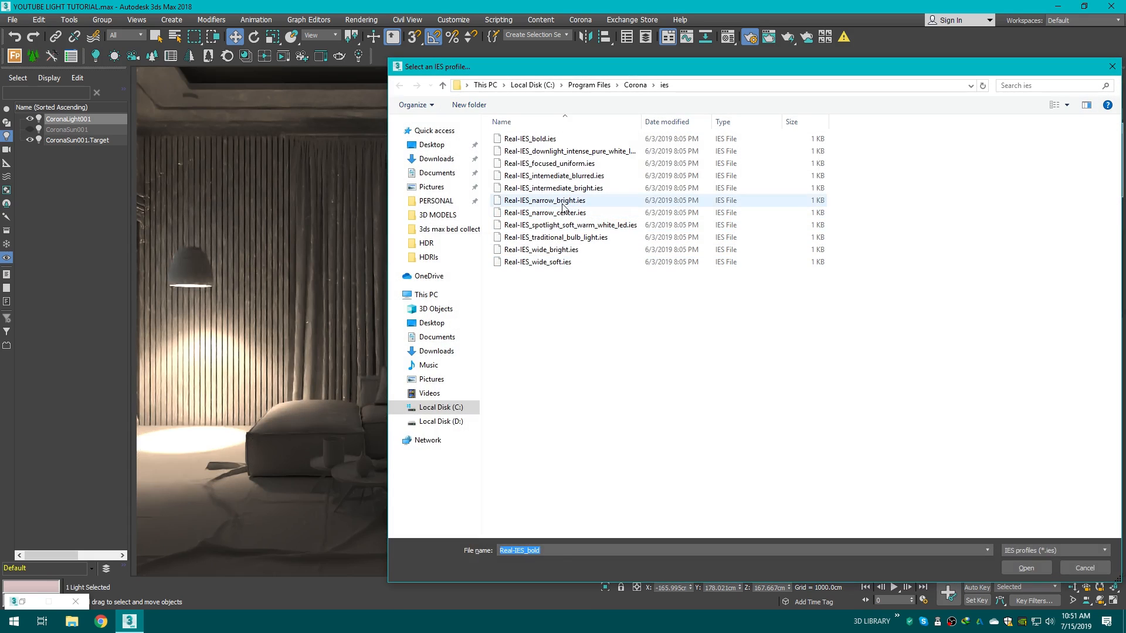
left_click(545, 200)
left_click(1026, 568)
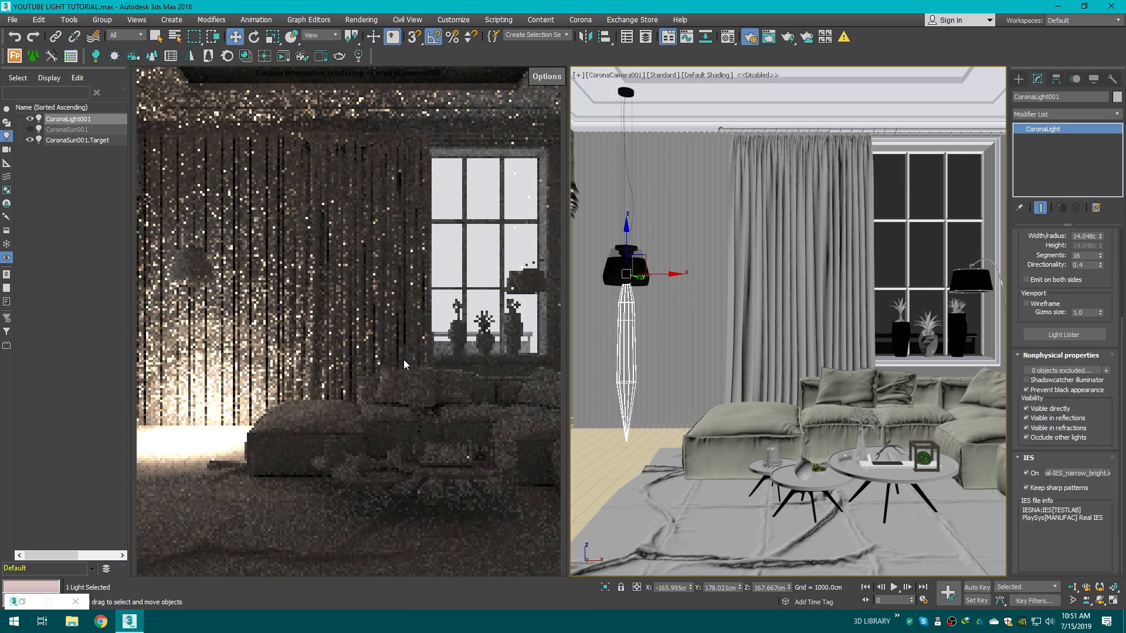
right_click(1089, 475)
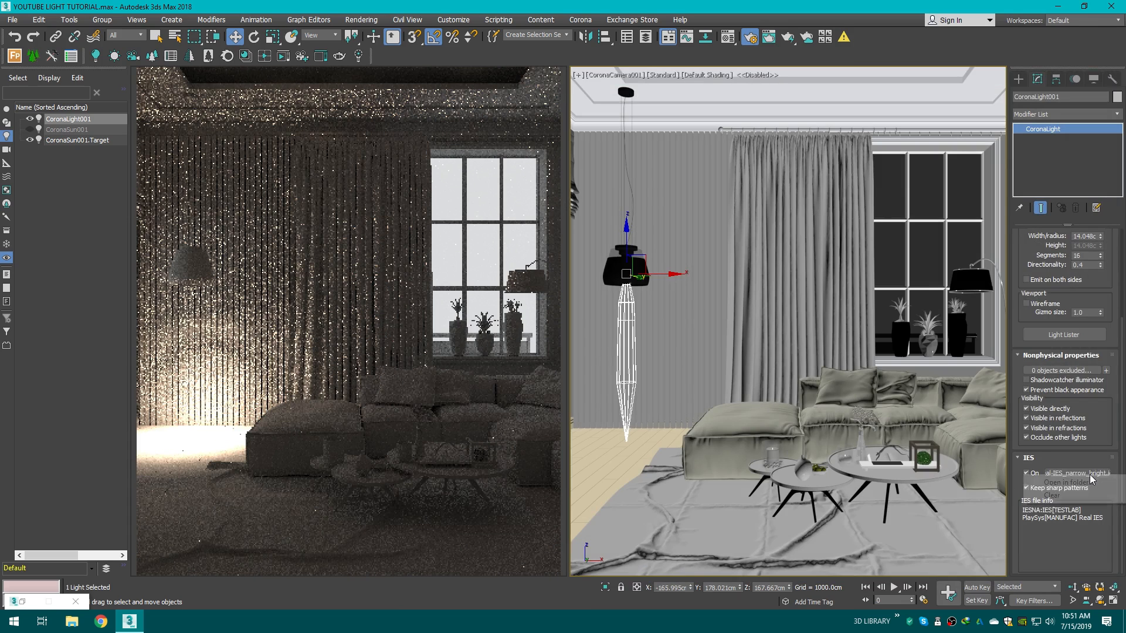
left_click(1074, 496)
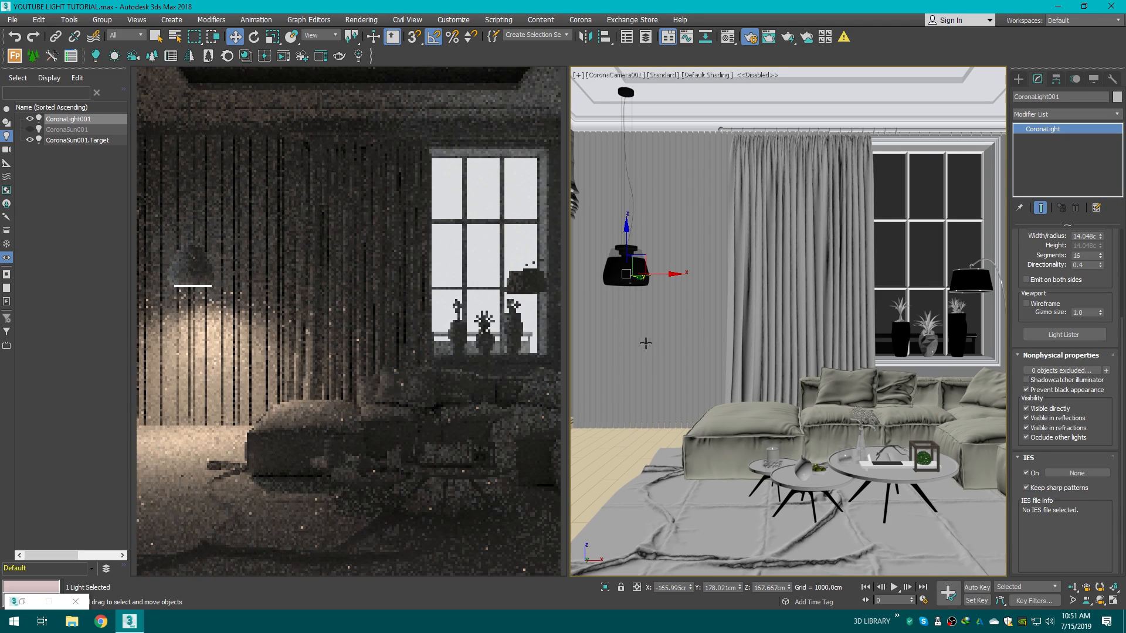
left_click_drag(1122, 376, 1122, 287)
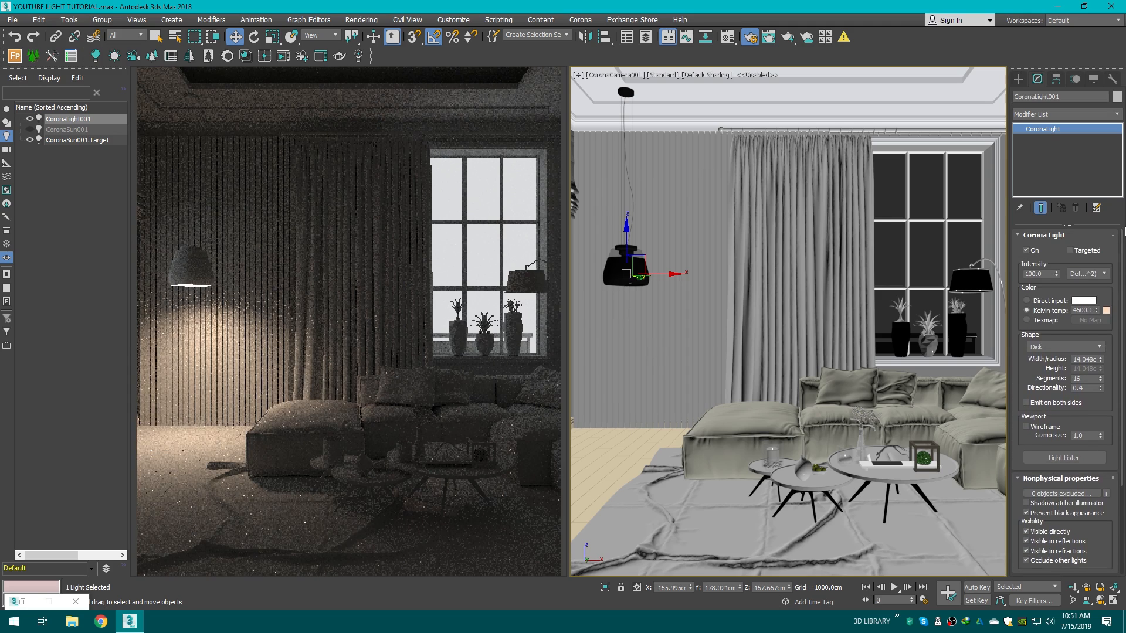
Step: Draw a disk CoronaLight with a radius of about 14.4 cm at the centre of the arc floor lamp's shade in the Top view
left_click(625, 443)
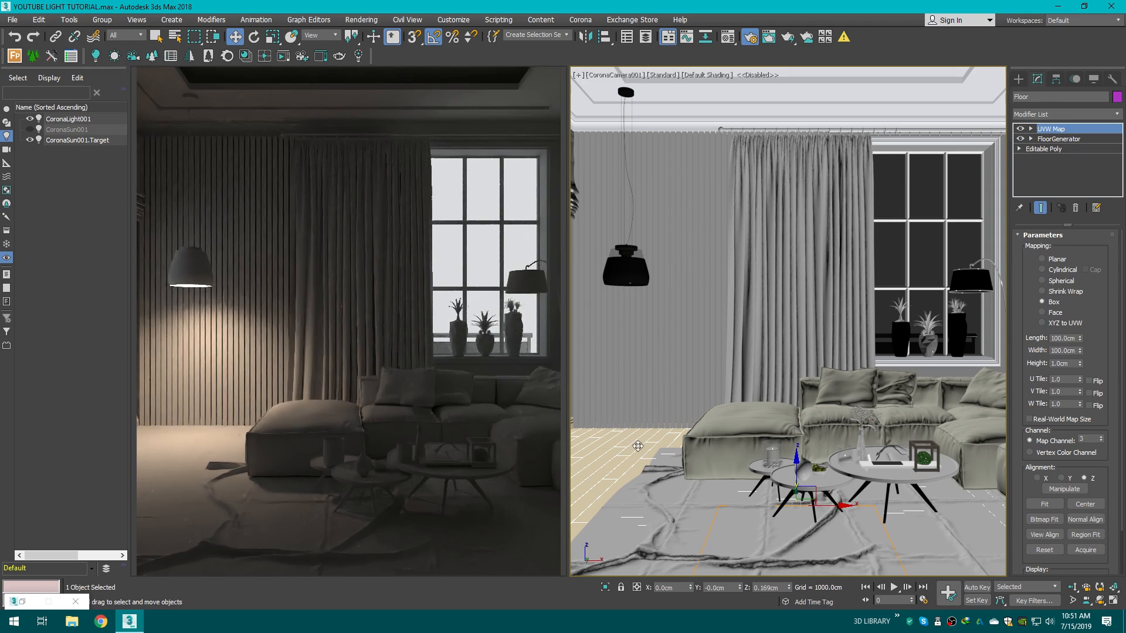
left_click(983, 281)
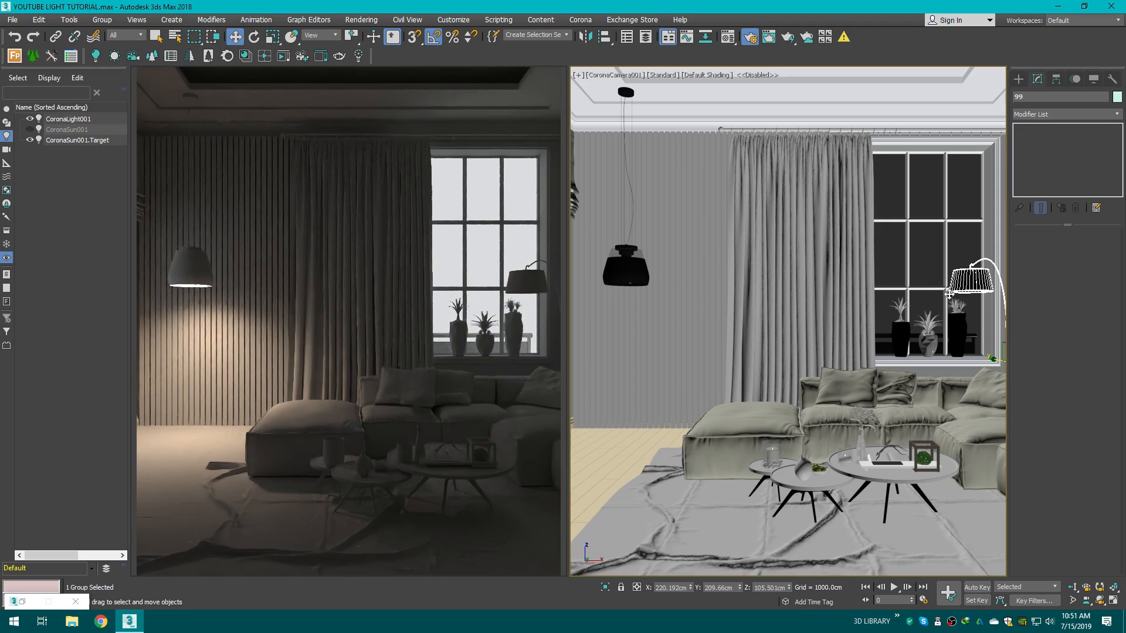
key("t")
scroll(786, 319, "down", 3)
scroll(799, 319, "up", 3)
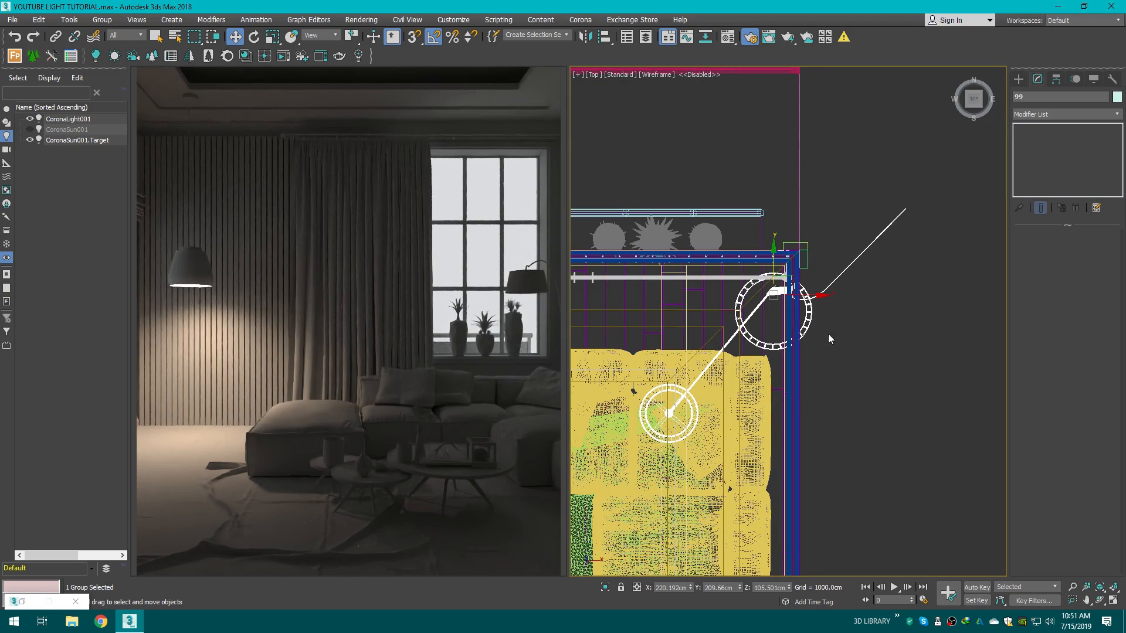
left_click(828, 333)
scroll(720, 377, "up", 5)
left_click(1019, 79)
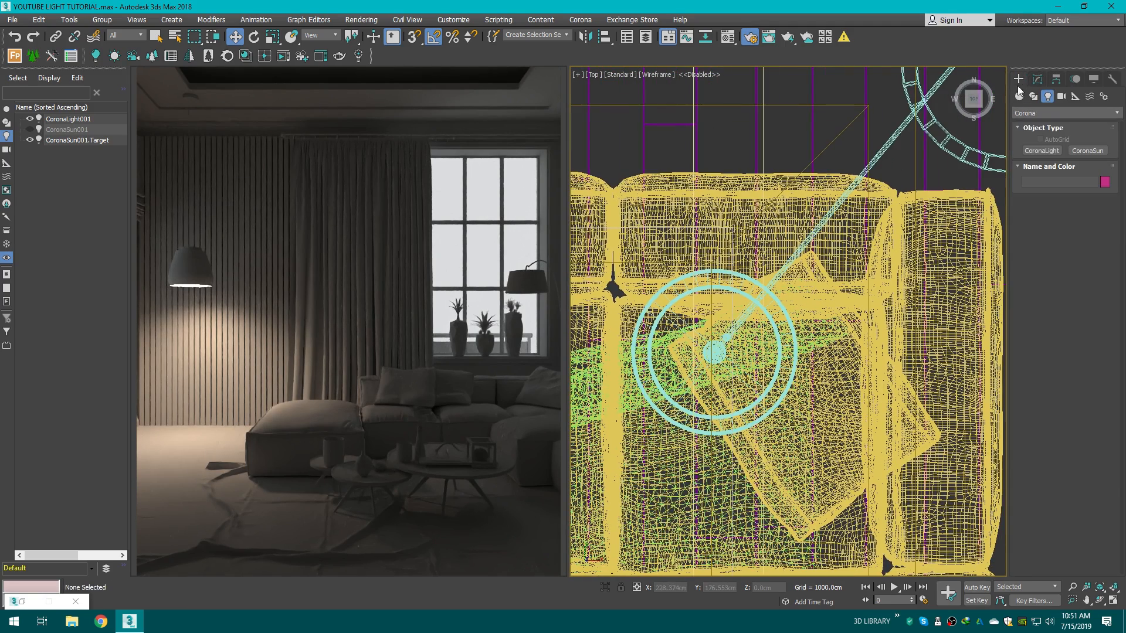
left_click(1042, 150)
scroll(727, 340, "up", 3)
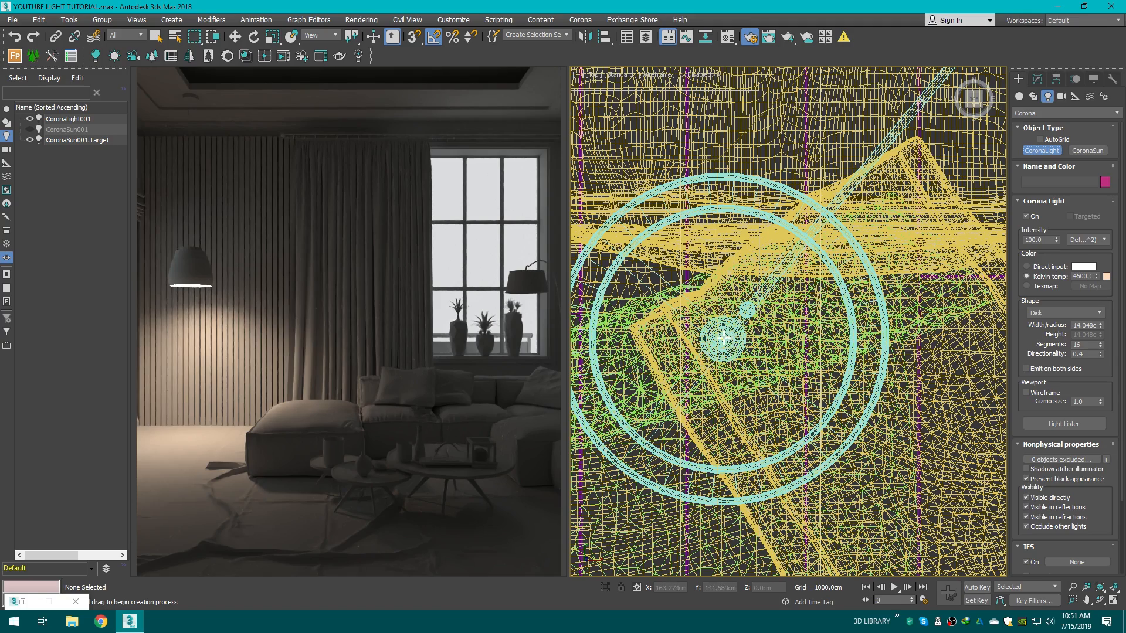
left_click_drag(722, 339, 744, 355)
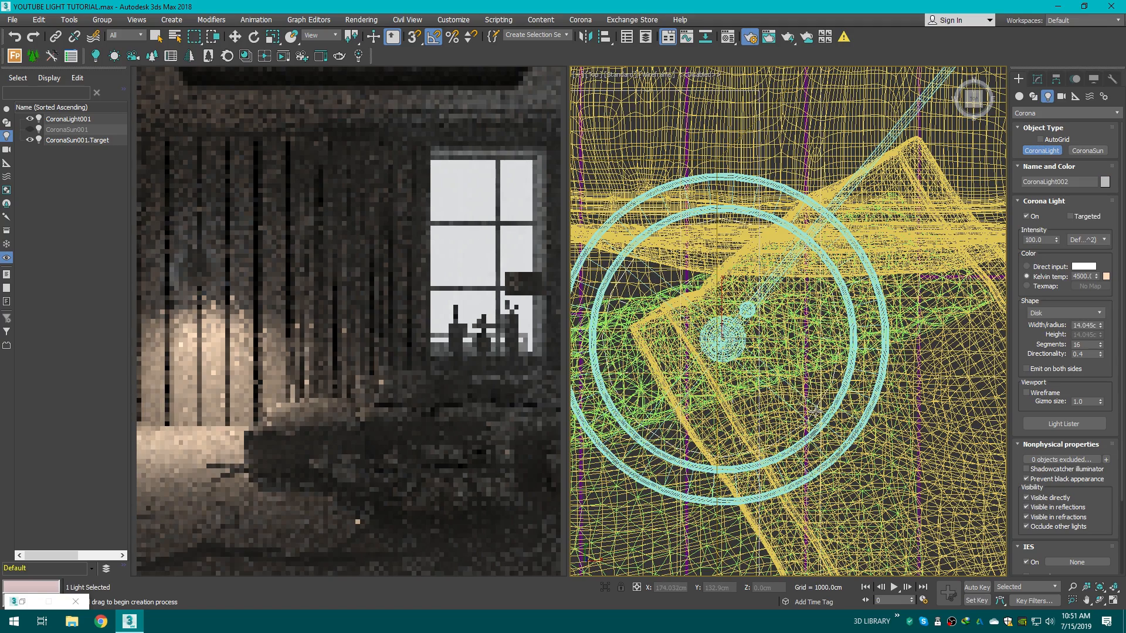
Step: Raise the new disk light into the floor lamp's shade in the Front view and return to the shaded camera view
key("f")
scroll(824, 340, "down", 5)
key("w")
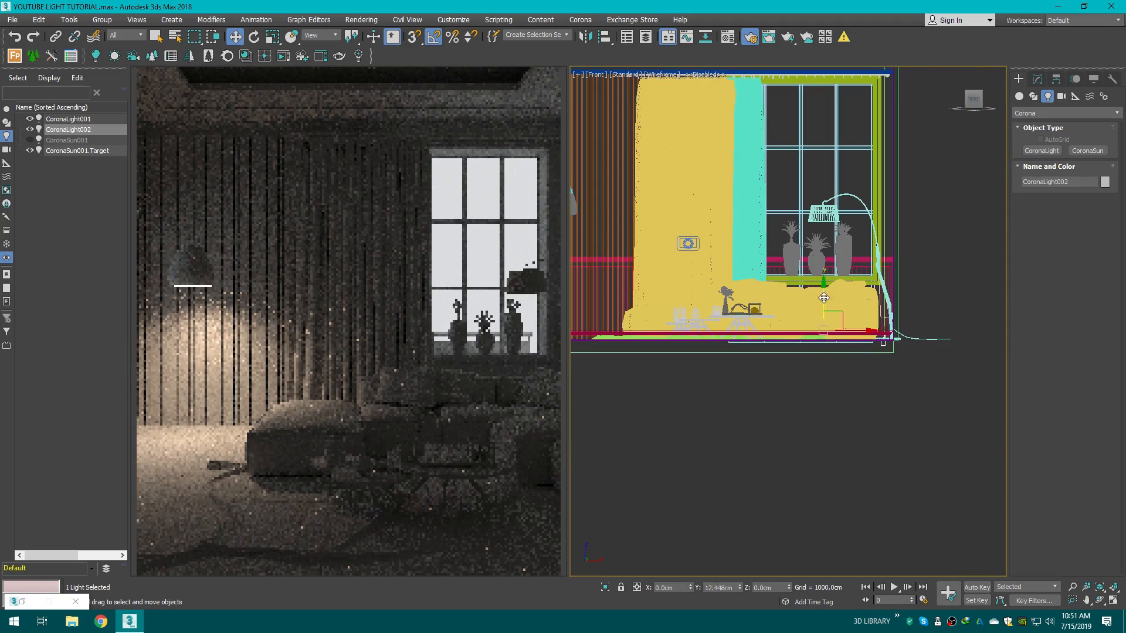
mouse_move(824, 298)
left_mouse_down()
mouse_move(824, 218)
mouse_move(793, 187)
left_mouse_up()
scroll(824, 218, "up", 8)
key("c")
key("F3")
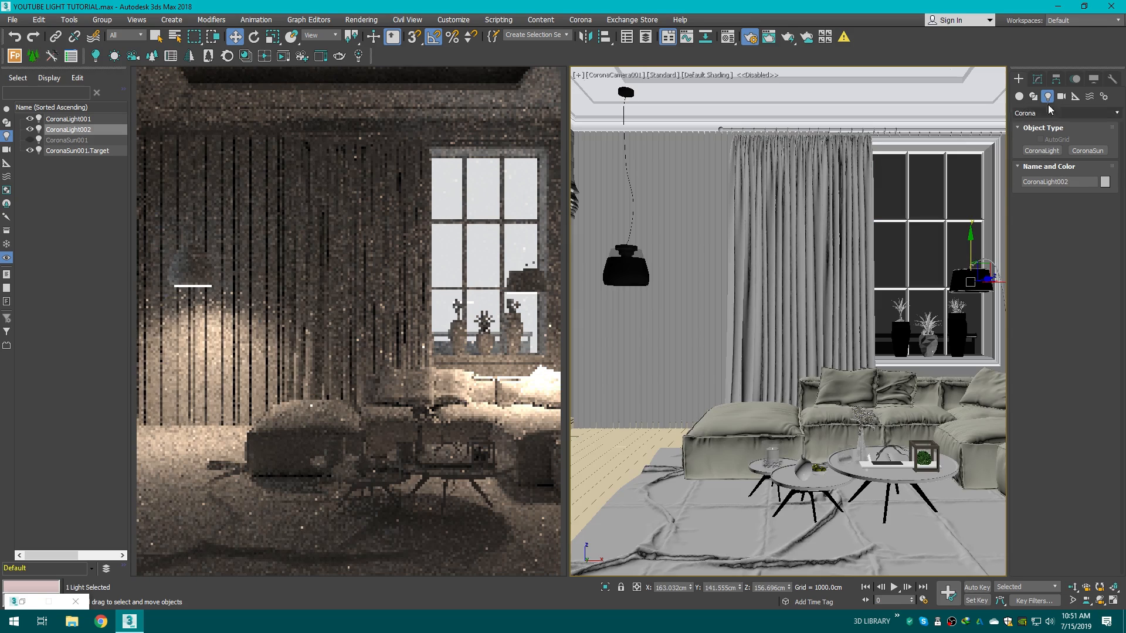
Step: Set the floor-lamp CoronaLight's Kelvin temperature to 3000
left_click(1037, 79)
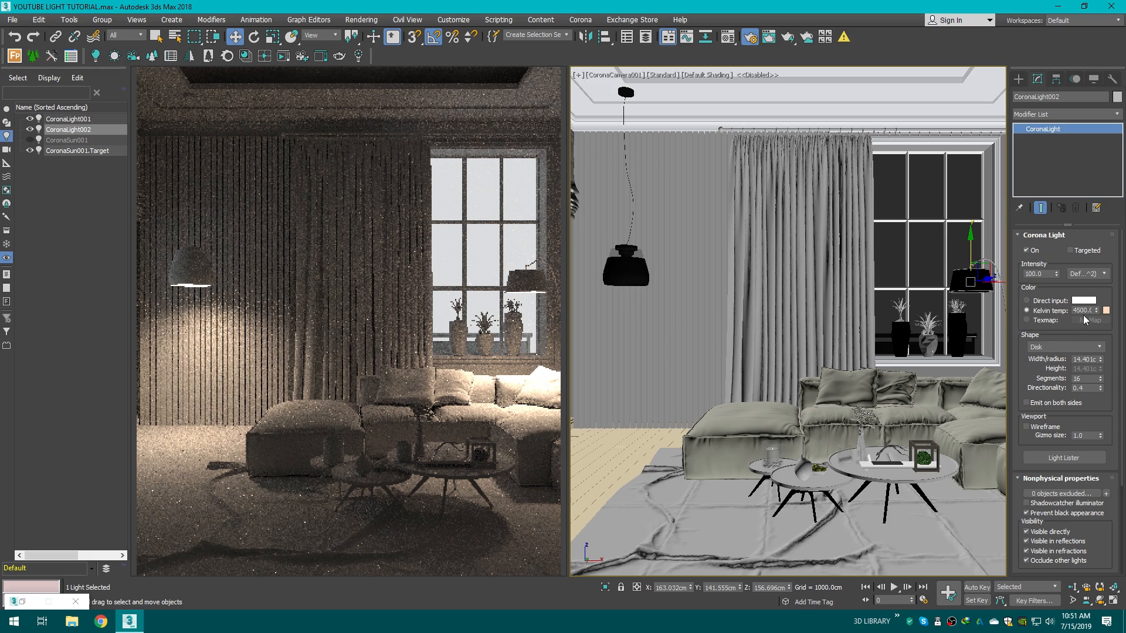
double_click(1084, 310)
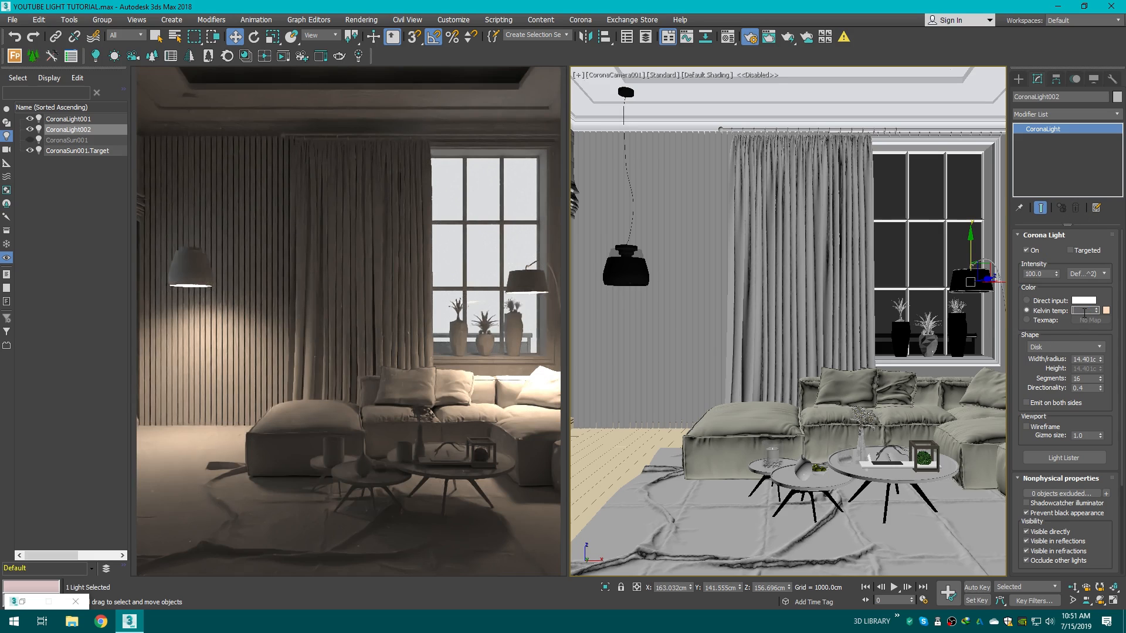
type("3000")
key("Return")
key("Return")
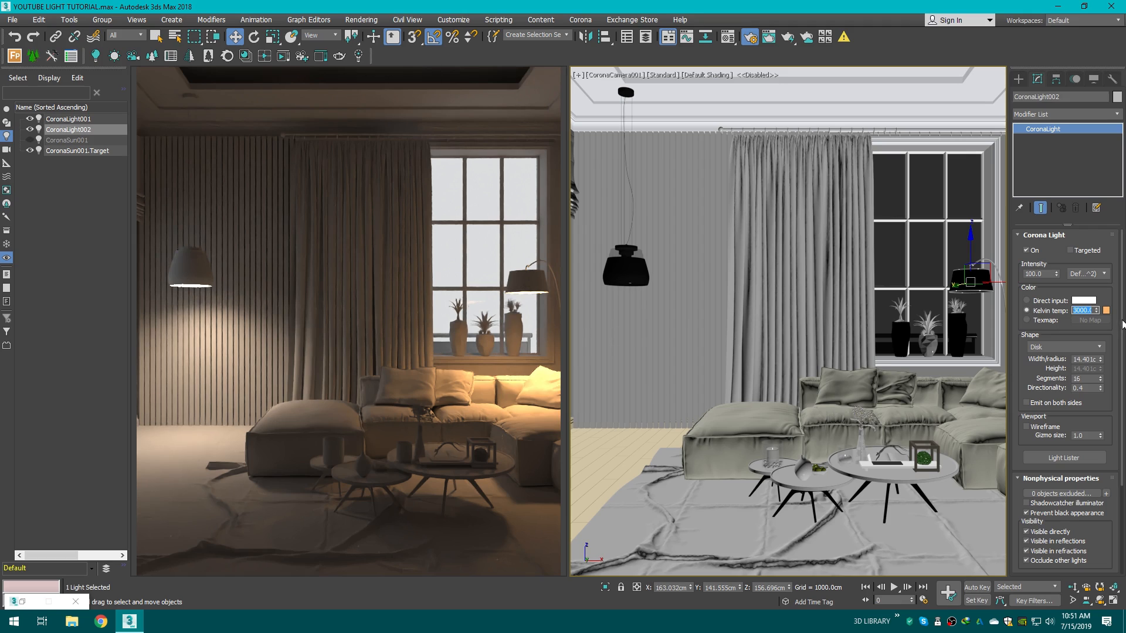
mouse_move(1122, 320)
left_mouse_down()
mouse_move(1122, 381)
mouse_move(1122, 319)
left_mouse_up()
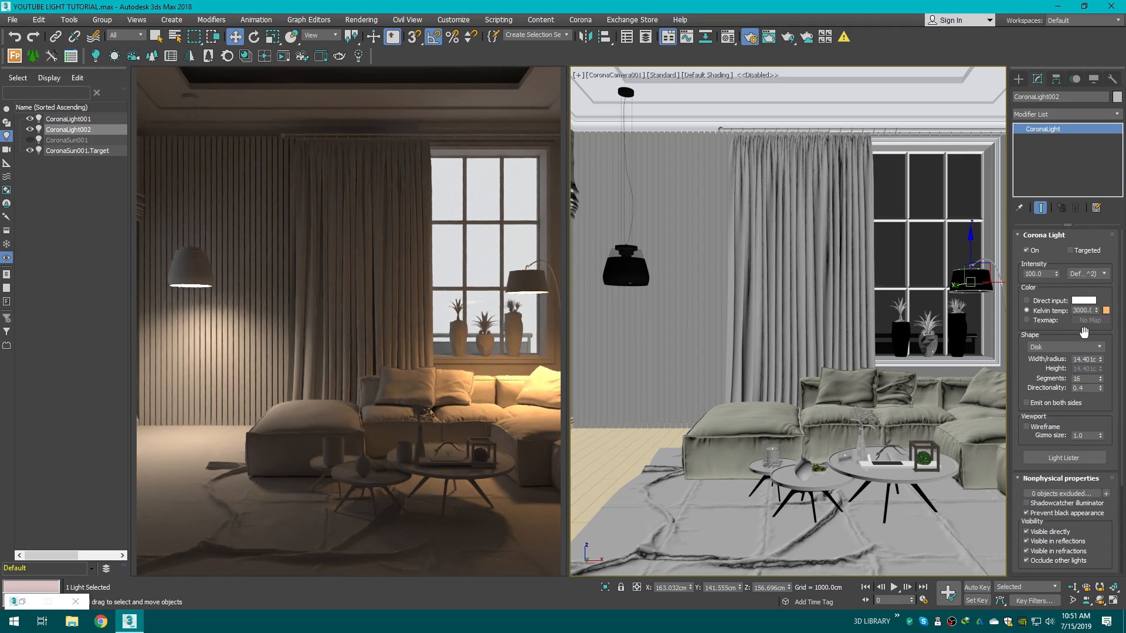
Step: Set the floor-lamp CoronaLight's intensity to 50.0 and its directionality to 0.0
double_click(1049, 273)
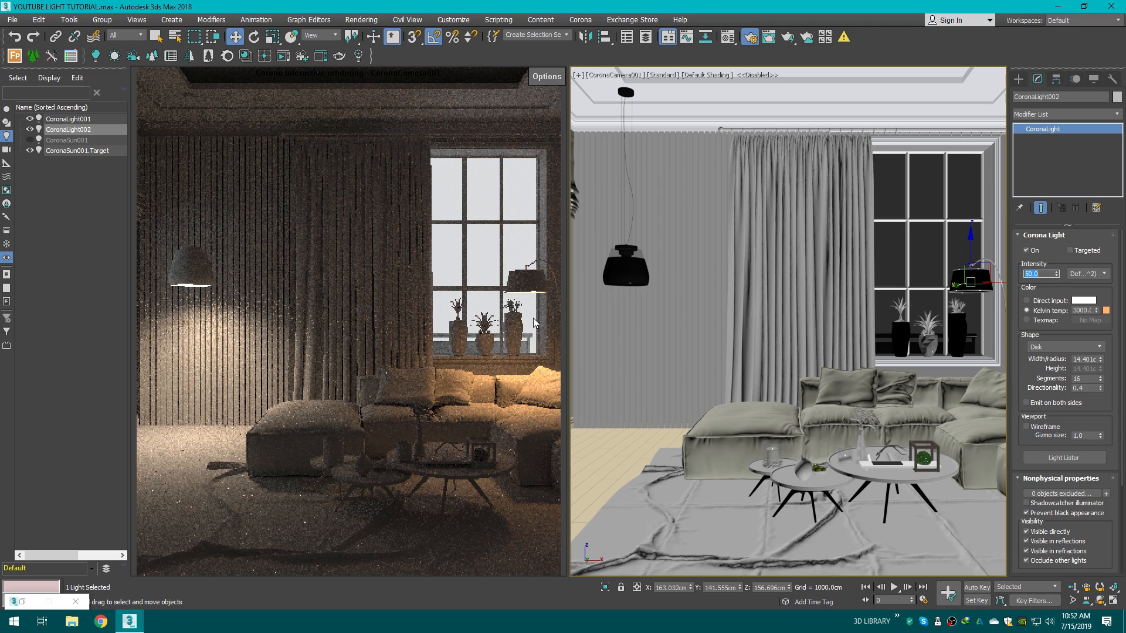
scroll(1122, 369, "down", 2)
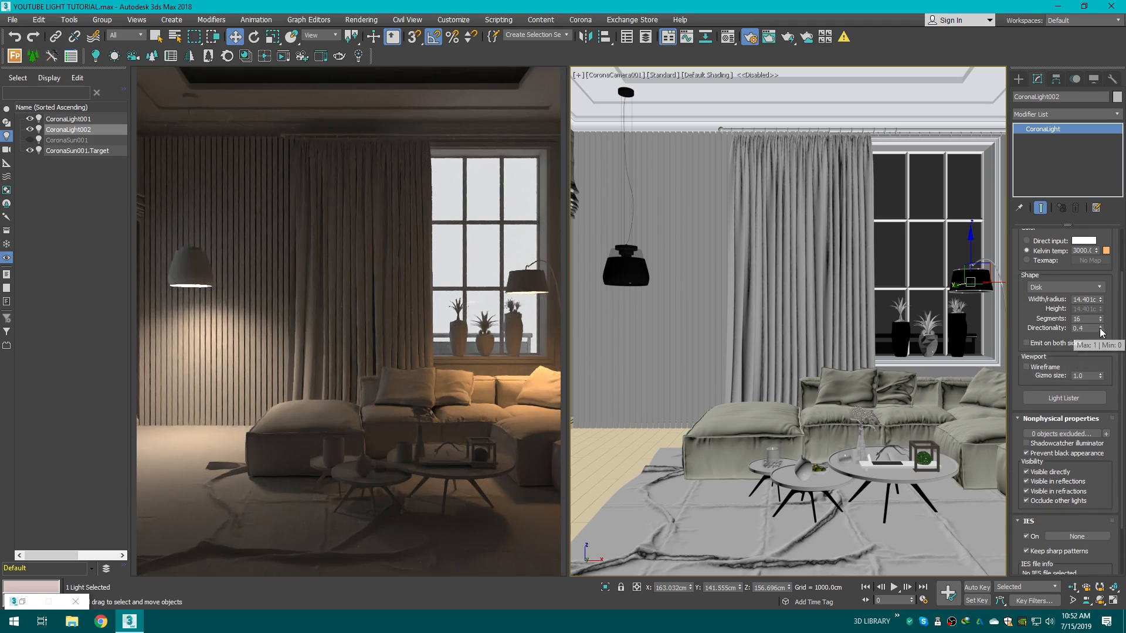
right_click(1101, 329)
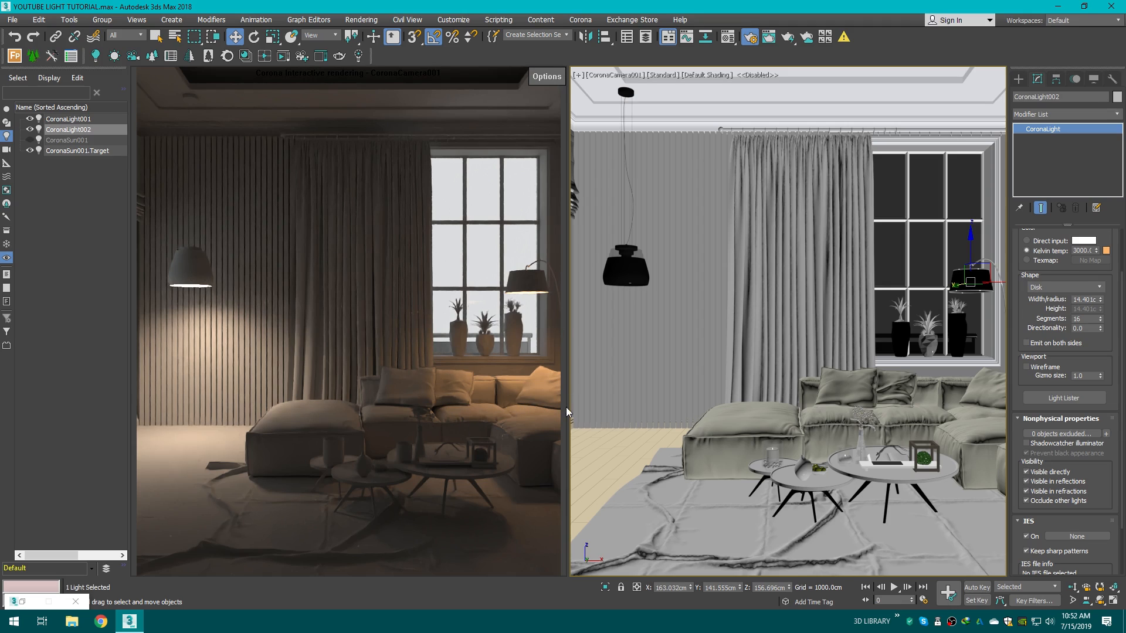
scroll(1088, 434, "down", 3)
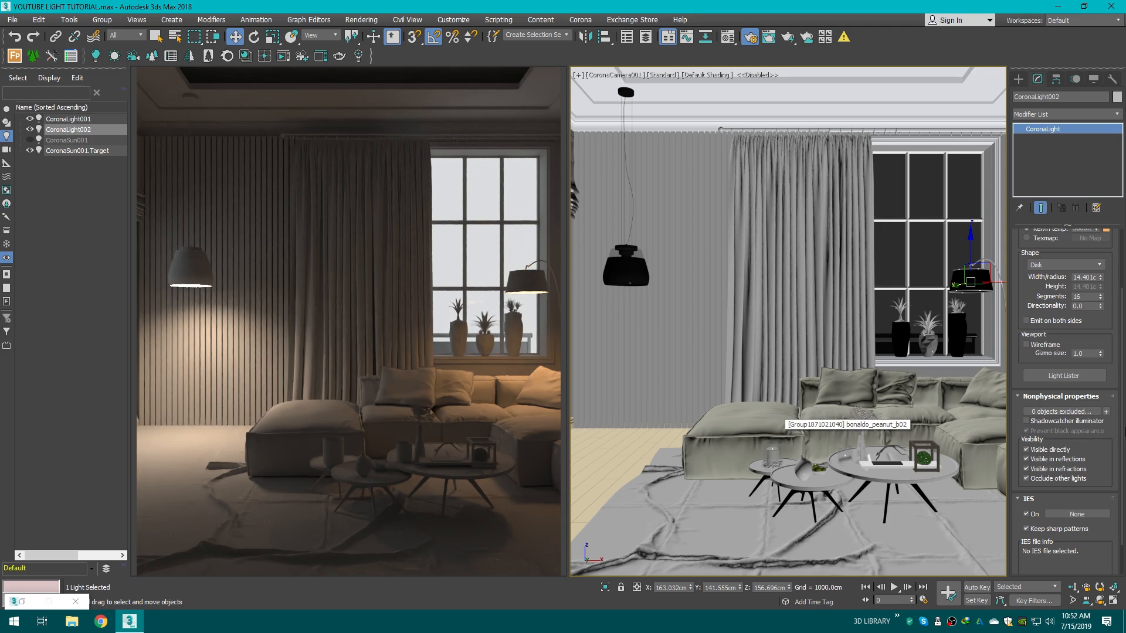
scroll(1102, 440, "down", 1)
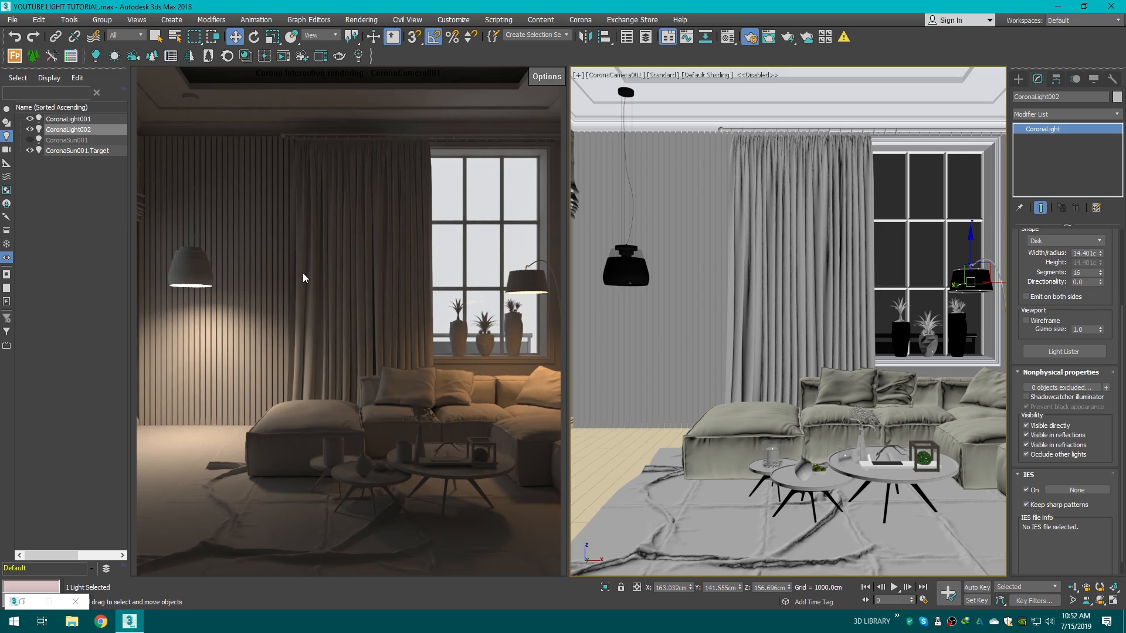
Step: Inspect the candles on the coffee tables up close in the perspective view, down to the wick of the candle in the glass
left_click(1018, 79)
left_click(639, 460)
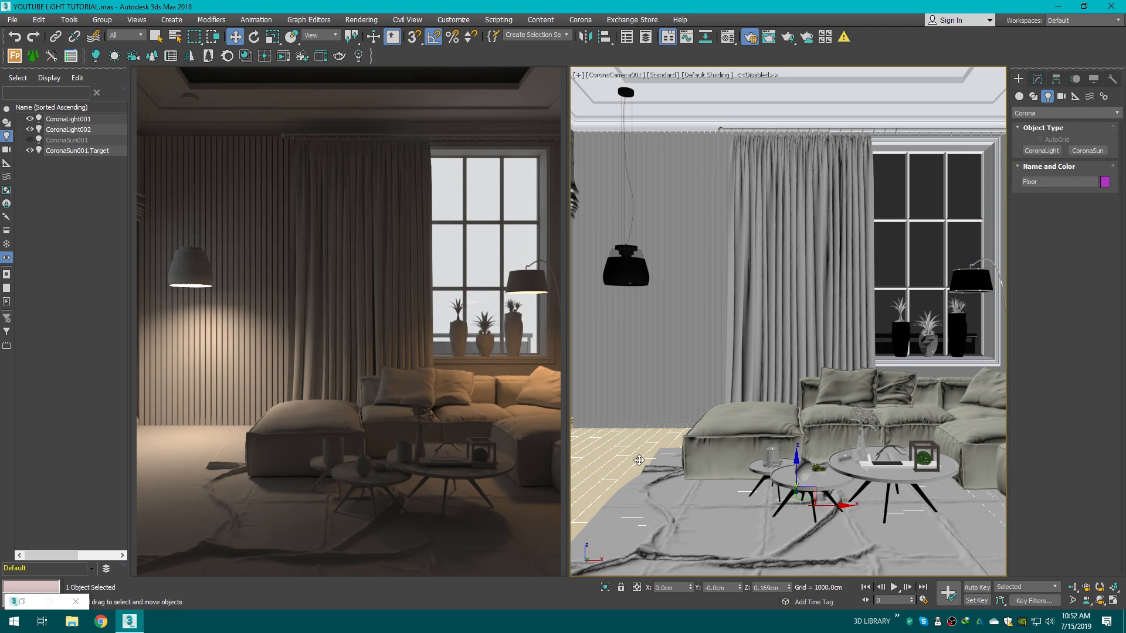
left_click(625, 460)
scroll(755, 470, "up", 10)
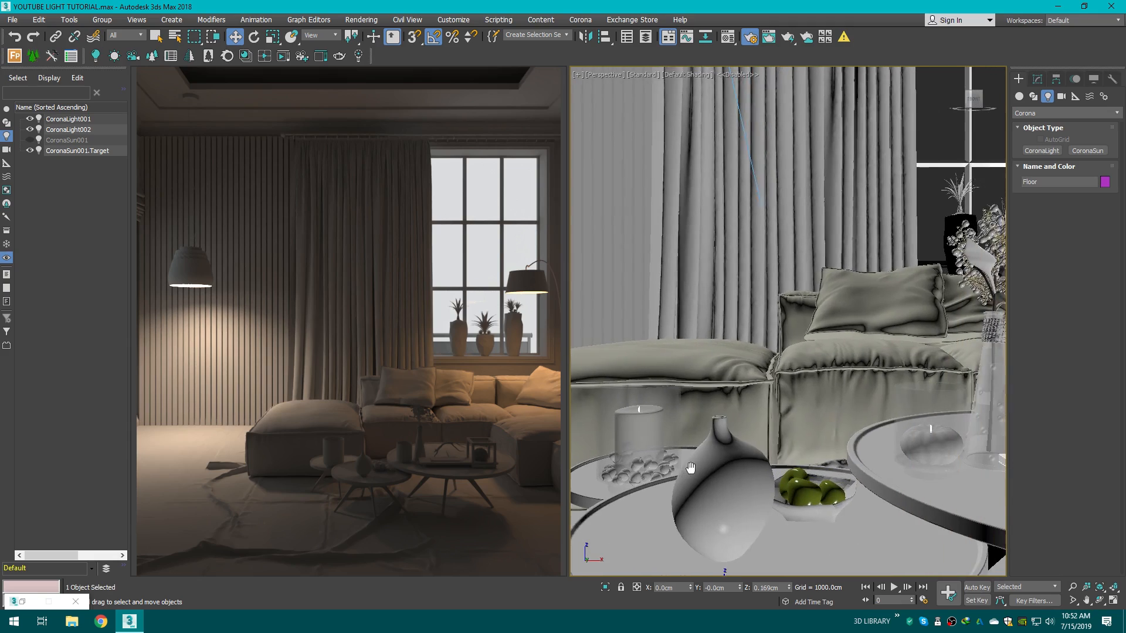
middle_click_drag(690, 468, 689, 454)
scroll(944, 420, "up", 5)
middle_click_drag(938, 420, 801, 432)
scroll(801, 432, "down", 5)
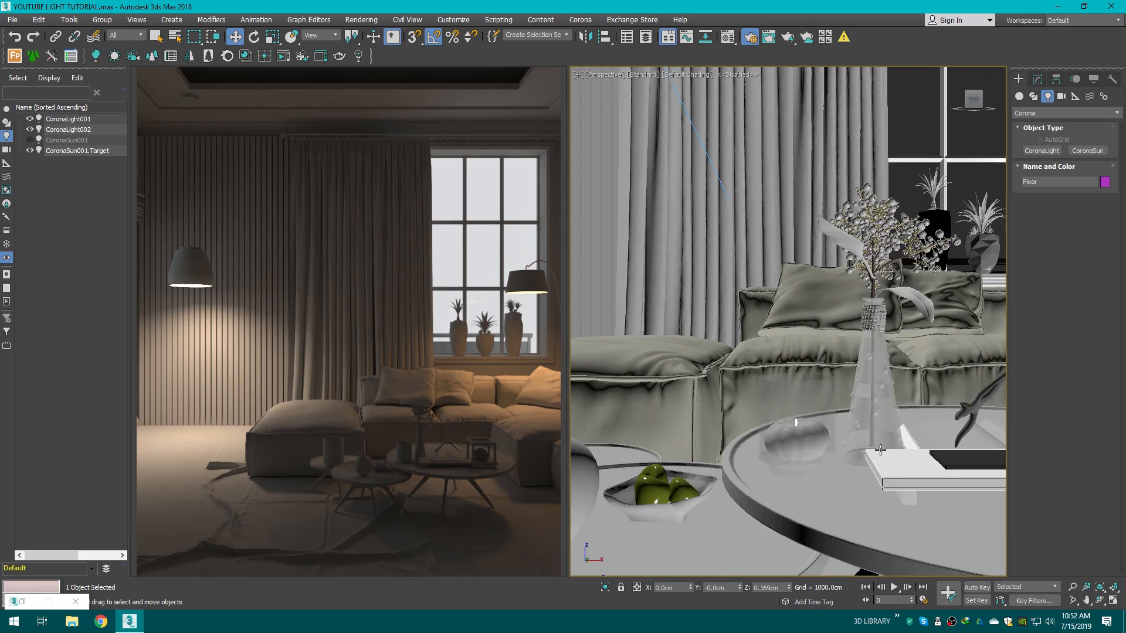
middle_click_drag(880, 450, 927, 423)
scroll(799, 421, "up", 4)
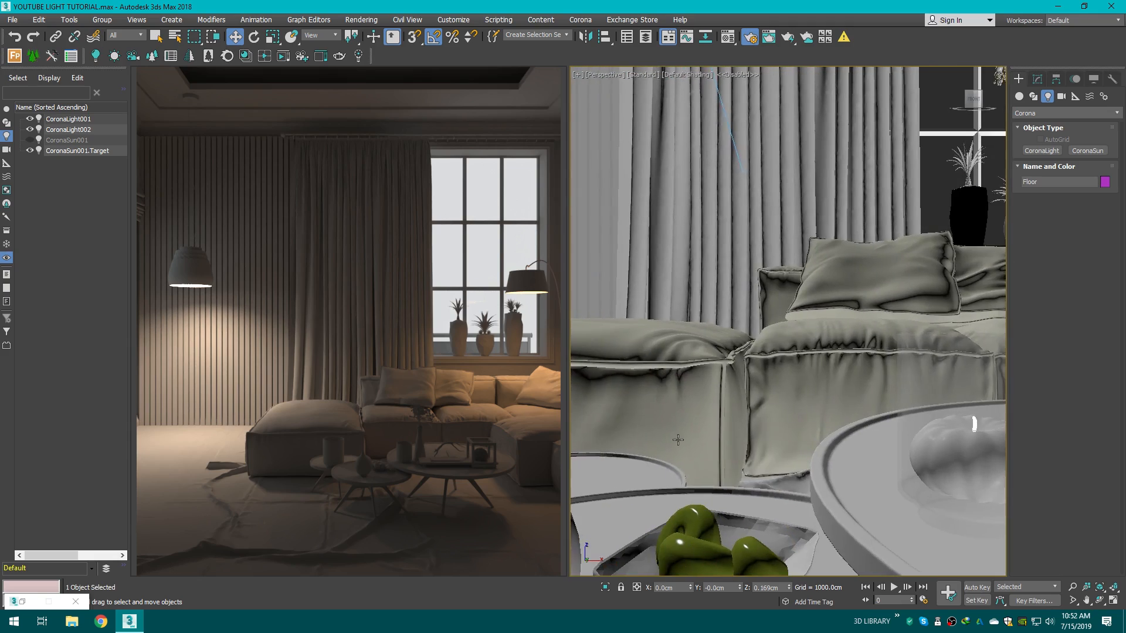
middle_click_drag(678, 439, 836, 457, "alt")
scroll(835, 458, "up", 3)
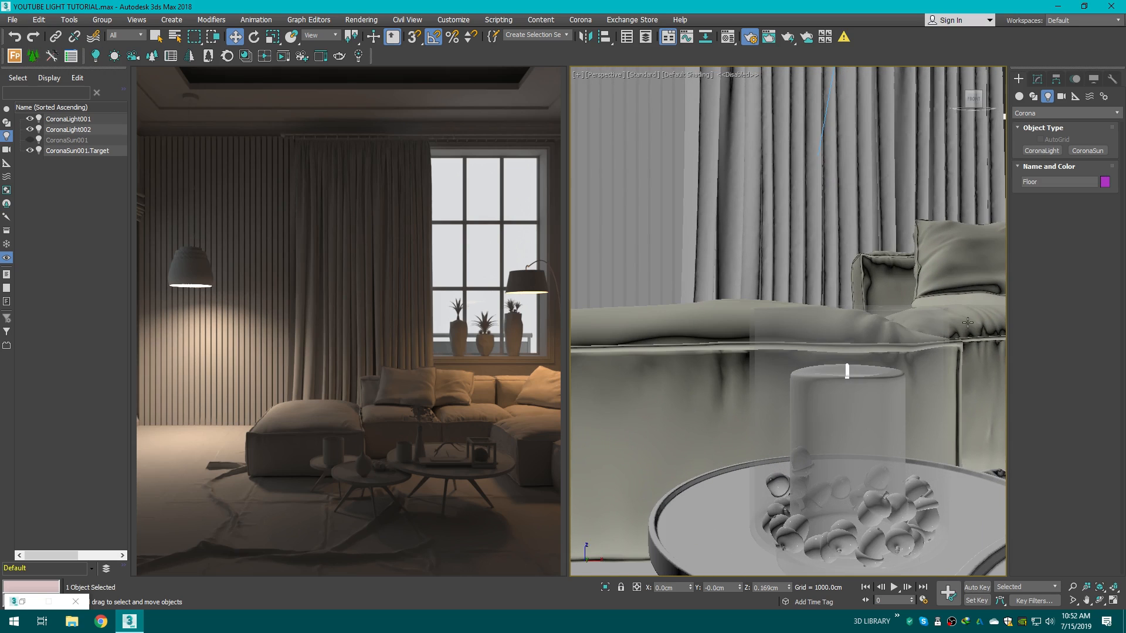
left_click(975, 99)
middle_click_drag(788, 321, 819, 382, "alt")
scroll(797, 378, "up", 2)
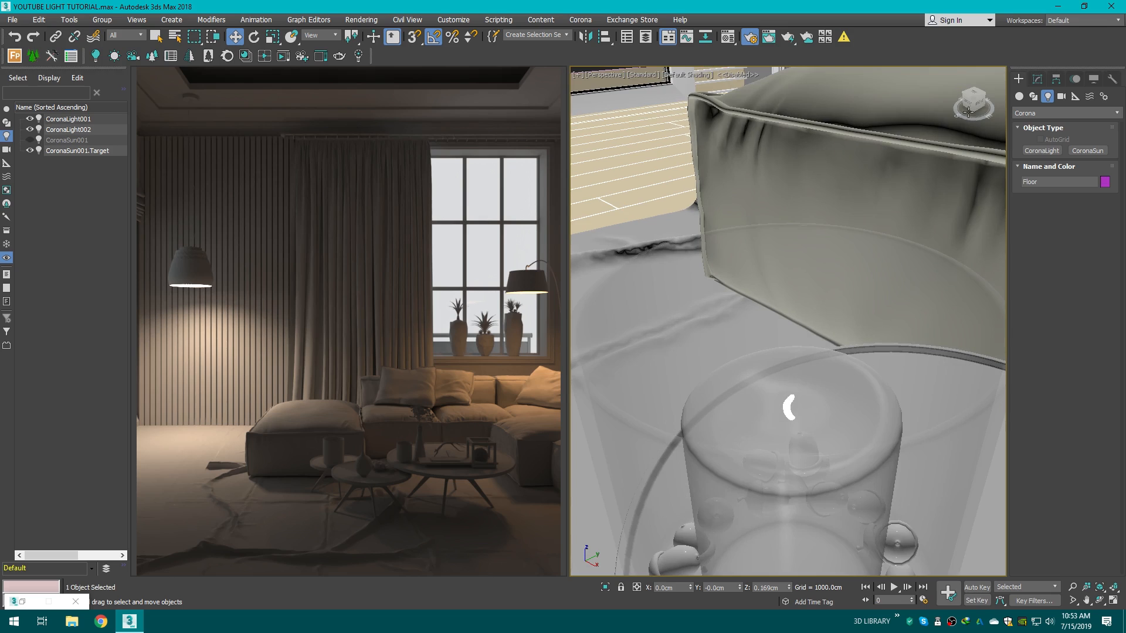
middle_click_drag(785, 305, 829, 438, "alt")
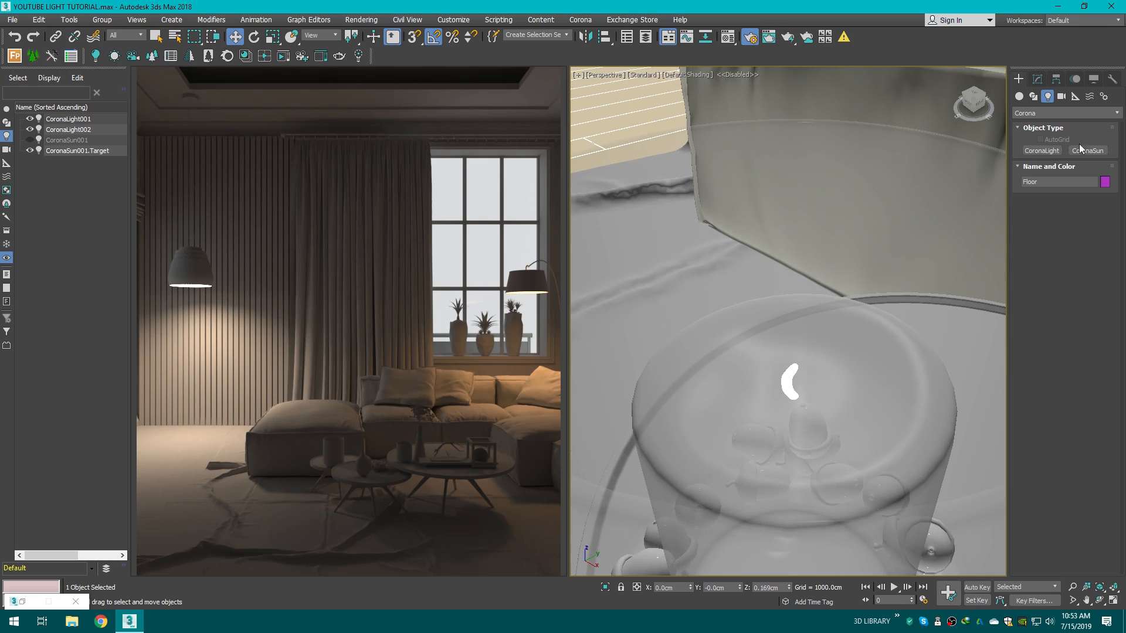
left_click(1020, 97)
middle_click_drag(844, 349, 850, 352, "alt")
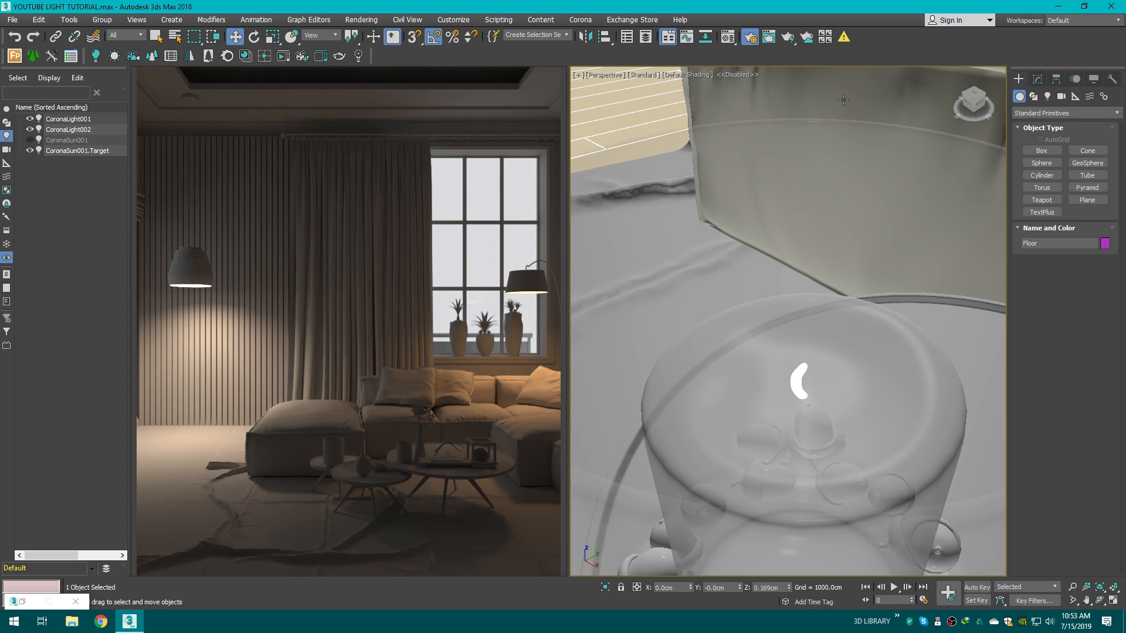
Step: Delete all nodes from the Slate Material Editor's view and close the editor
left_click(727, 37)
scroll(738, 184, "down", 10)
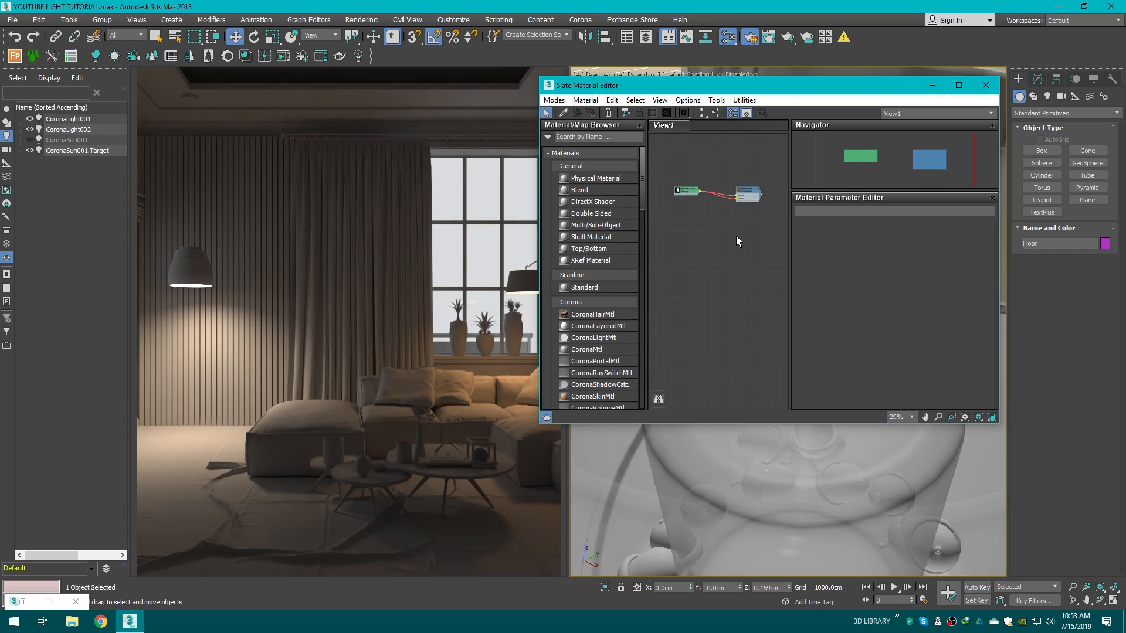
key("ctrl+a")
key("Delete")
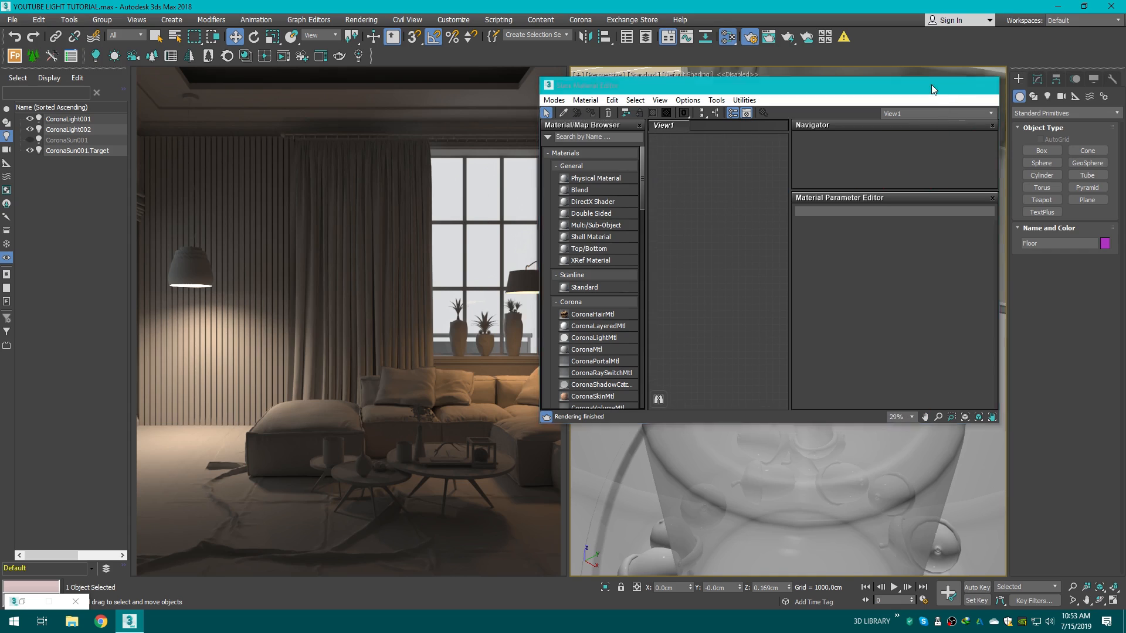
left_click(985, 85)
Step: Draw a small plane over the candle on the smallest coffee table in the Top view with AutoGrid enabled
left_click(1087, 200)
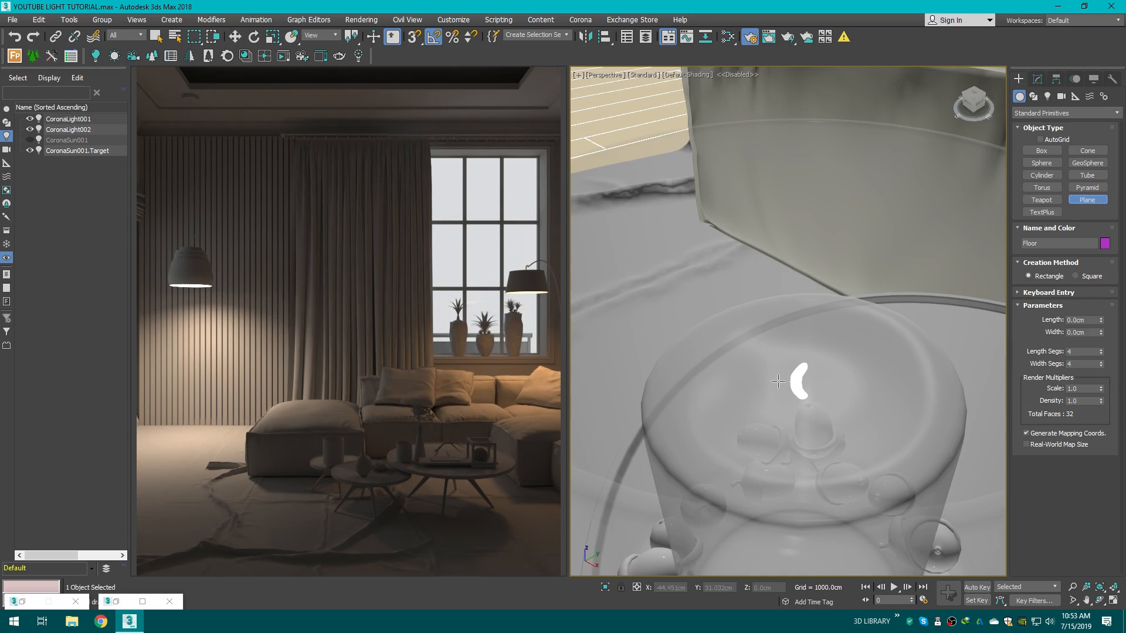
key("t")
scroll(826, 345, "down", 5)
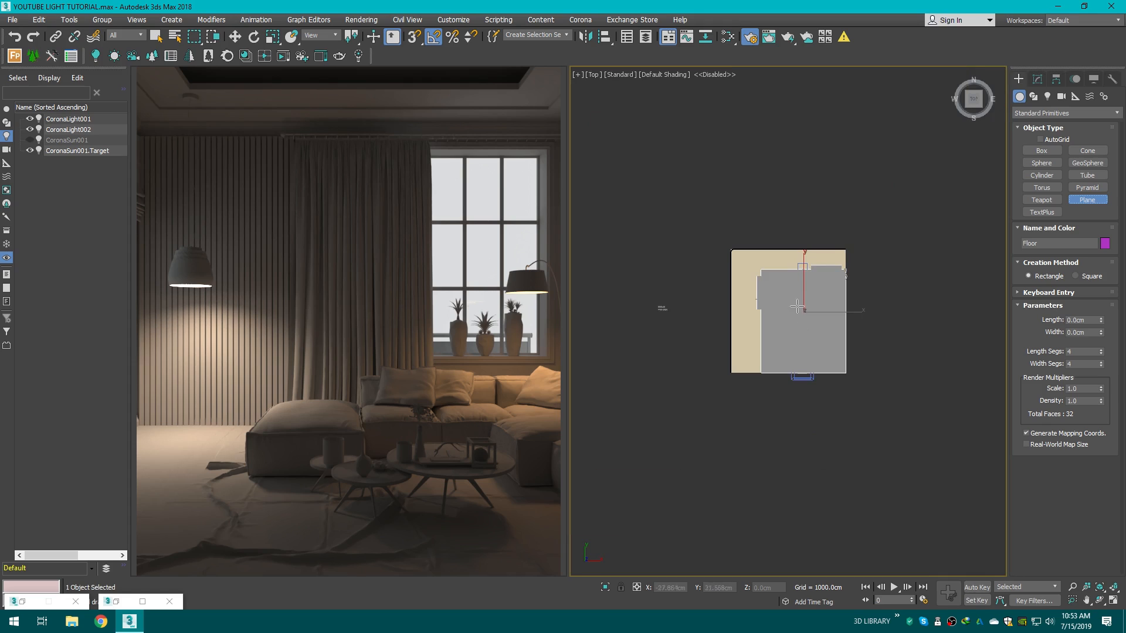
key("z")
left_click(1040, 139)
scroll(812, 312, "up", 6)
scroll(762, 299, "up", 5)
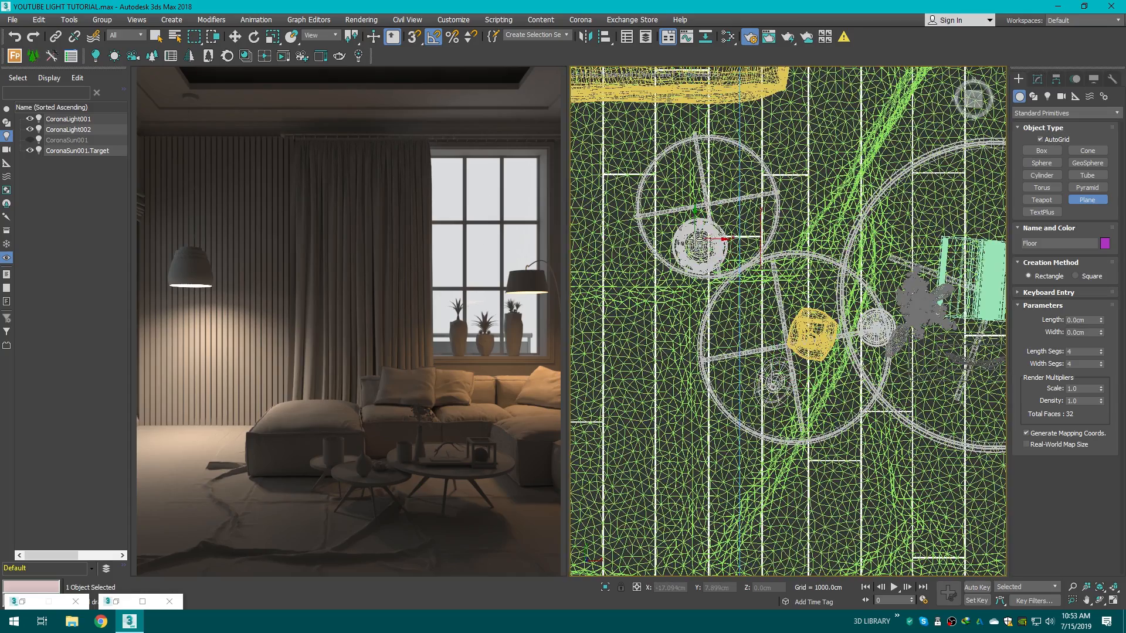
mouse_move(695, 238)
left_mouse_down()
mouse_move(710, 264)
mouse_move(684, 455)
left_mouse_up()
Step: Lower the new plane in the Front view to the candle's height, at about Z 34.14 cm
key("f")
key("w")
scroll(697, 291, "down", 3)
middle_click_drag(696, 291, 696, 144)
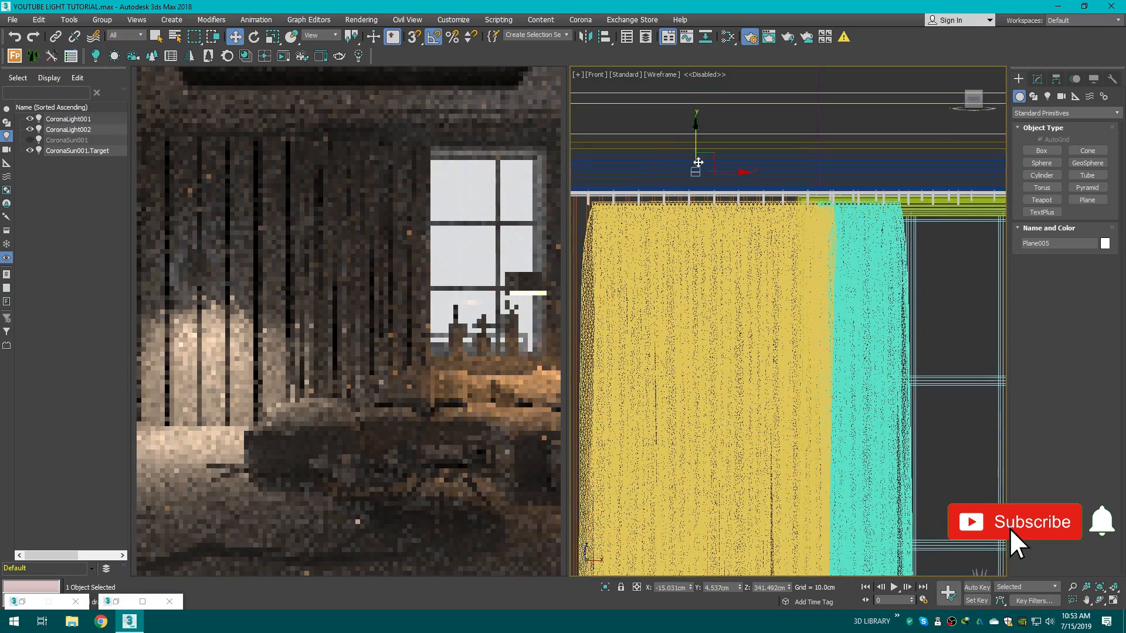
middle_click_drag(695, 351, 694, 176)
scroll(726, 260, "down", 3)
left_click_drag(726, 261, 716, 403)
scroll(702, 423, "up", 6)
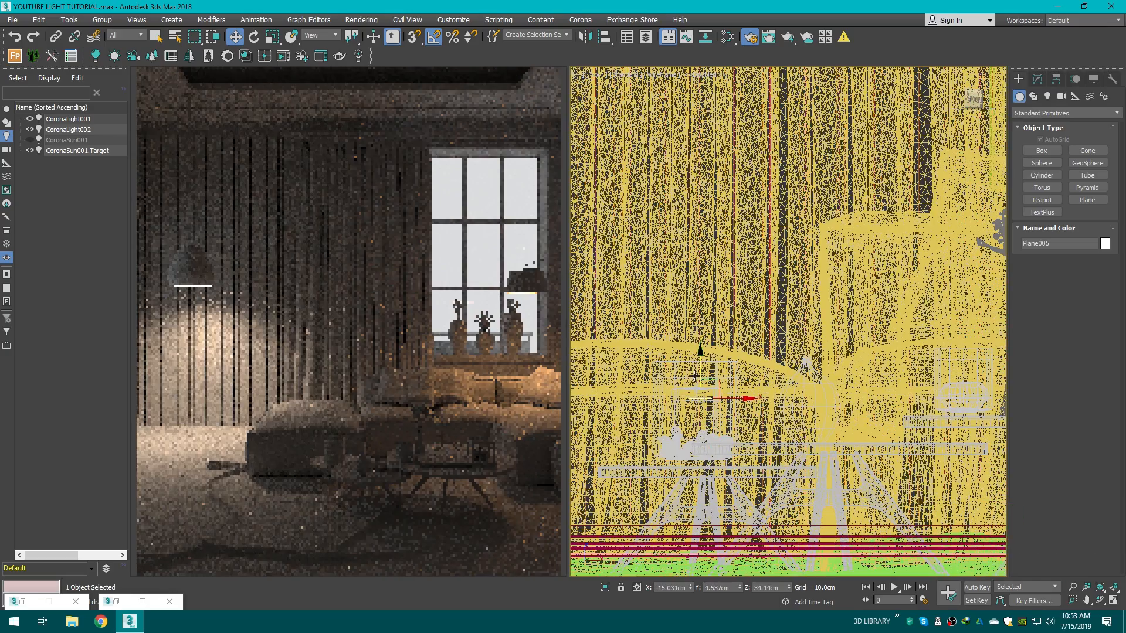
Step: Raise the plane above the candle's wick in the shaded perspective view
key("p")
key("z")
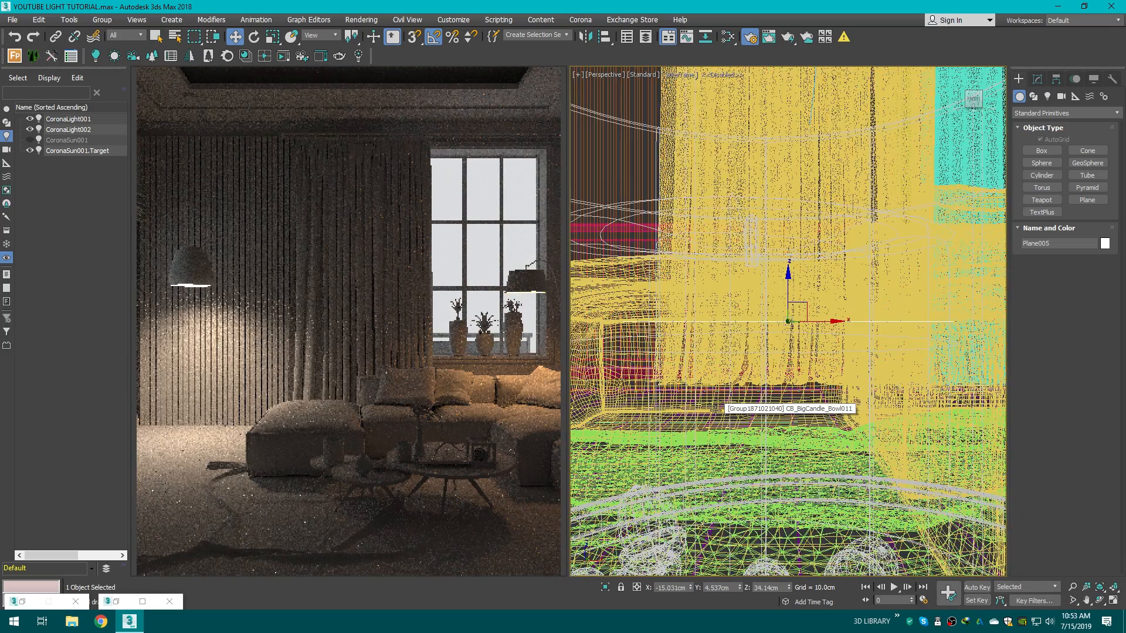
scroll(714, 410, "down", 4)
key("F3")
left_click_drag(974, 103, 959, 130)
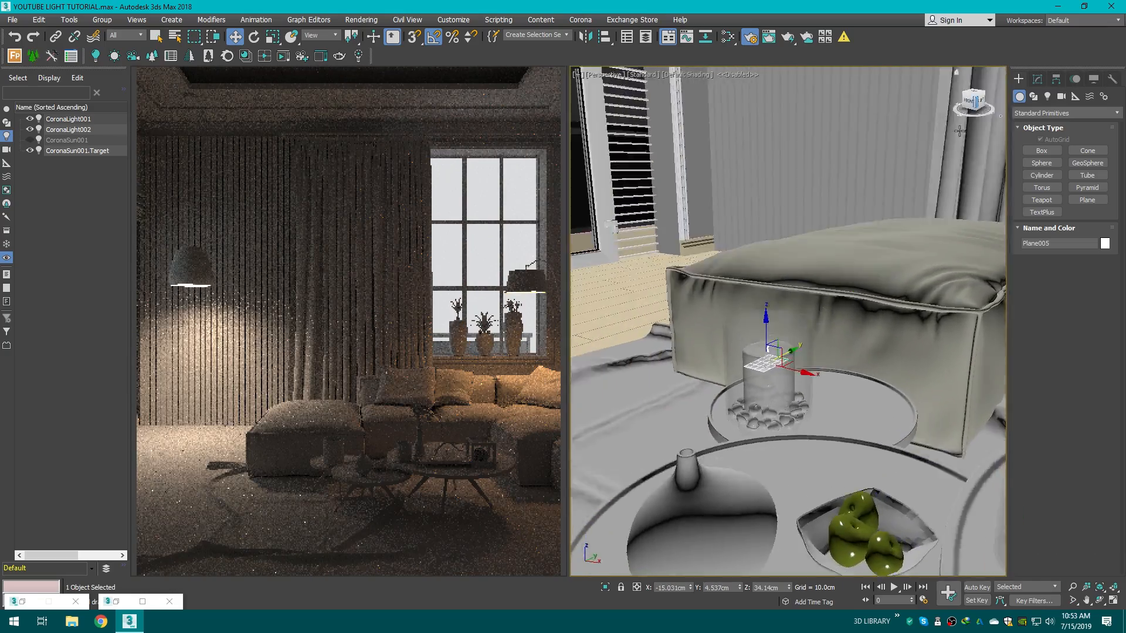
scroll(719, 410, "up", 5)
scroll(719, 410, "down", 2)
middle_click_drag(795, 357, 848, 295)
scroll(796, 367, "down", 1)
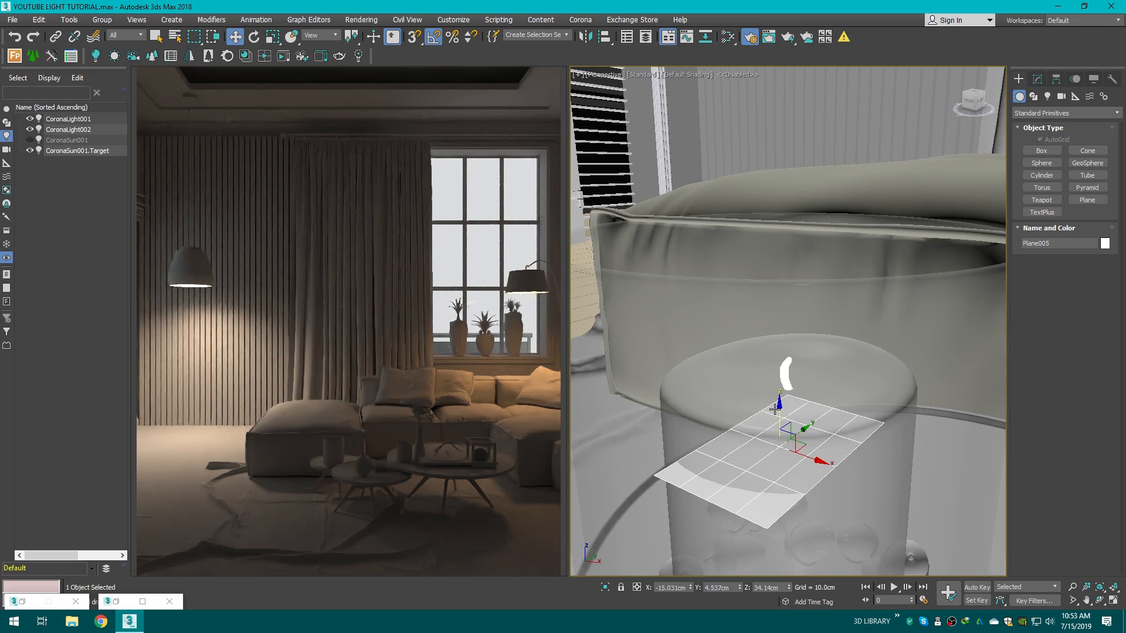
left_click_drag(778, 410, 776, 342)
Step: Rotate the plane upright, scale it down and lower it towards the wick to about Z 37.767 cm
left_click(254, 36)
key("r")
key("e")
key("w")
left_click(273, 37)
key("w")
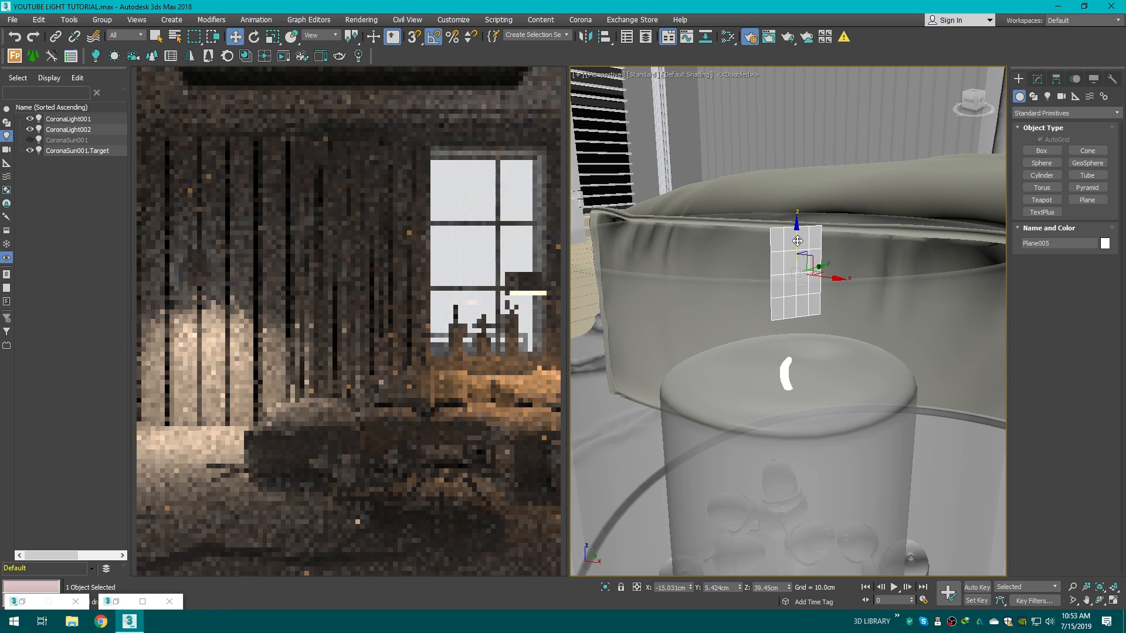
left_click_drag(797, 242, 820, 320)
Step: Align the plane with the candle's wick in the wireframe Top view, at about X -15.828 cm, Y 6.115 cm
key("t")
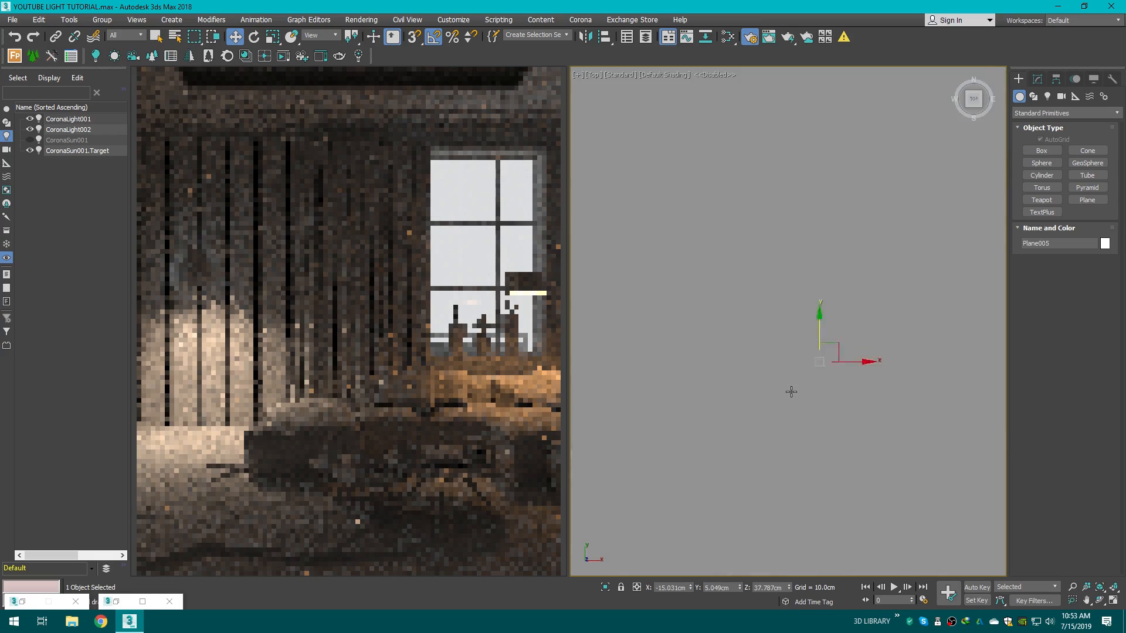
key("F3")
scroll(801, 395, "up", 3)
left_click_drag(786, 385, 754, 327)
key("c")
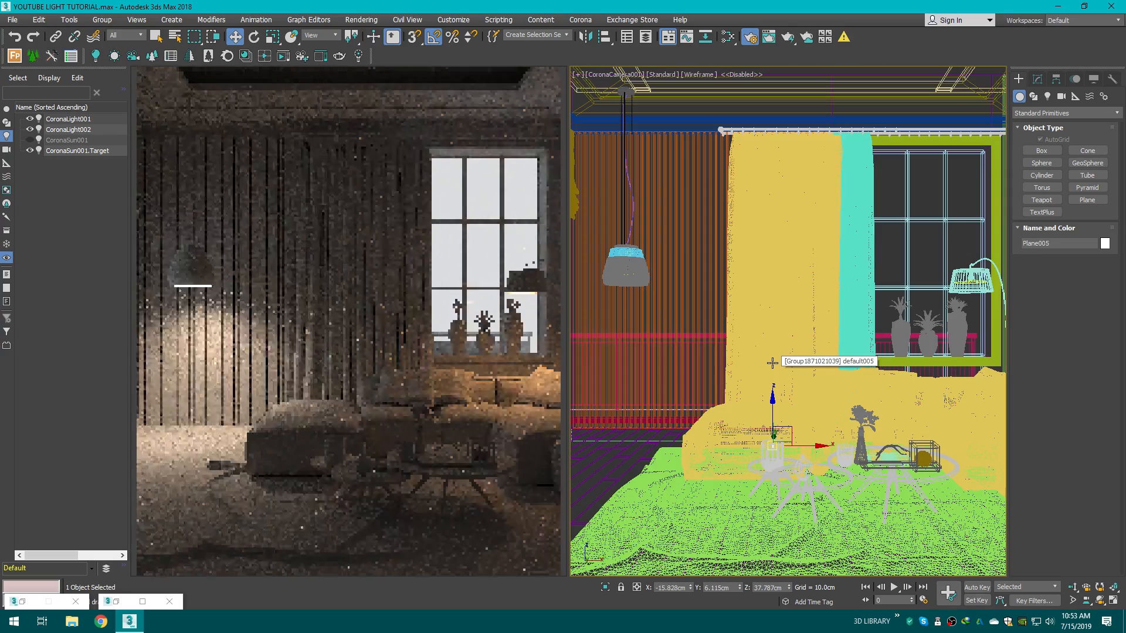
Step: Fine-tune the upright plane's position just above the wick in the shaded perspective view, at about X -15.773 cm, Z 37.573 cm
key("p")
key("F3")
scroll(773, 363, "down", 2)
left_click_drag(783, 312, 820, 346)
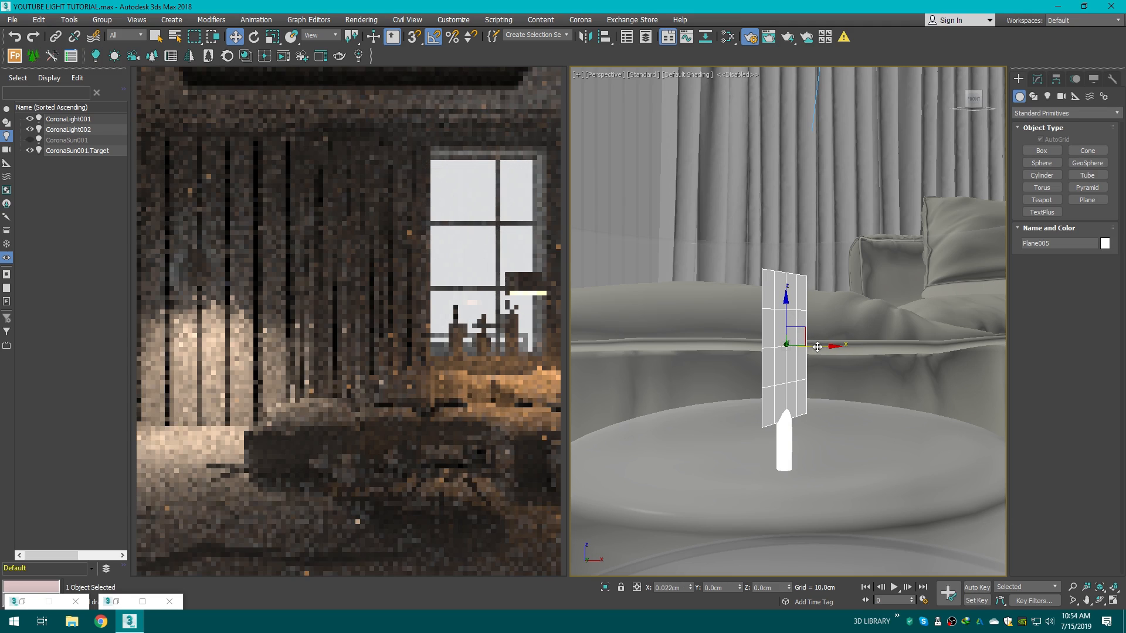
middle_click_drag(968, 120, 777, 361, "alt")
key("z")
scroll(787, 378, "down", 2)
scroll(776, 341, "down", 5)
scroll(777, 340, "up", 3)
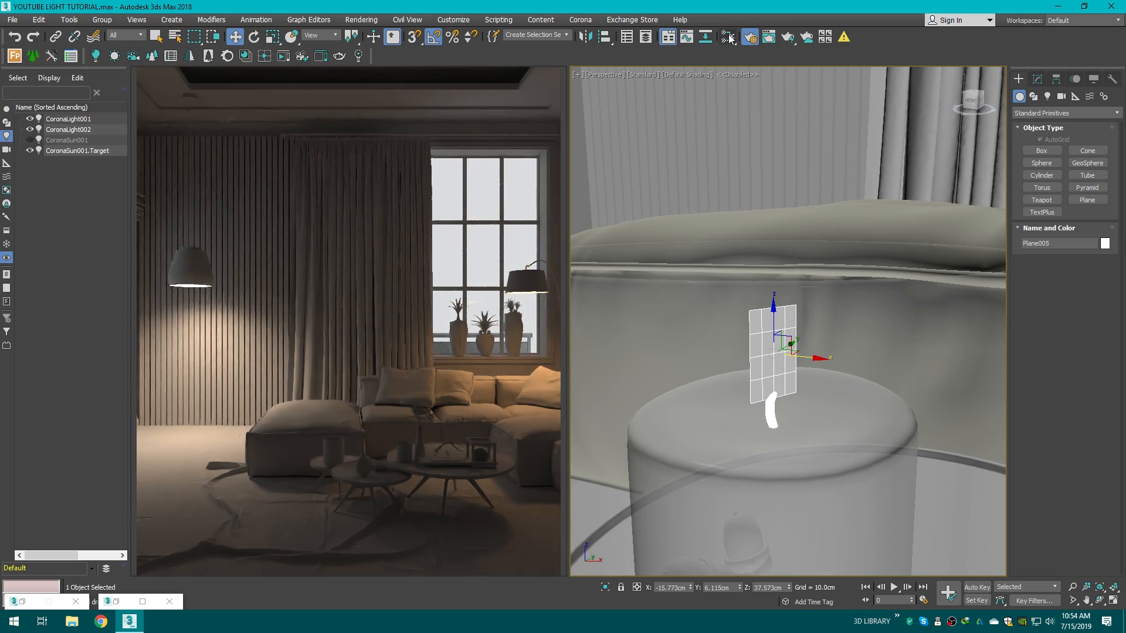
Step: Check the material override in the Corona render settings
left_click(751, 37)
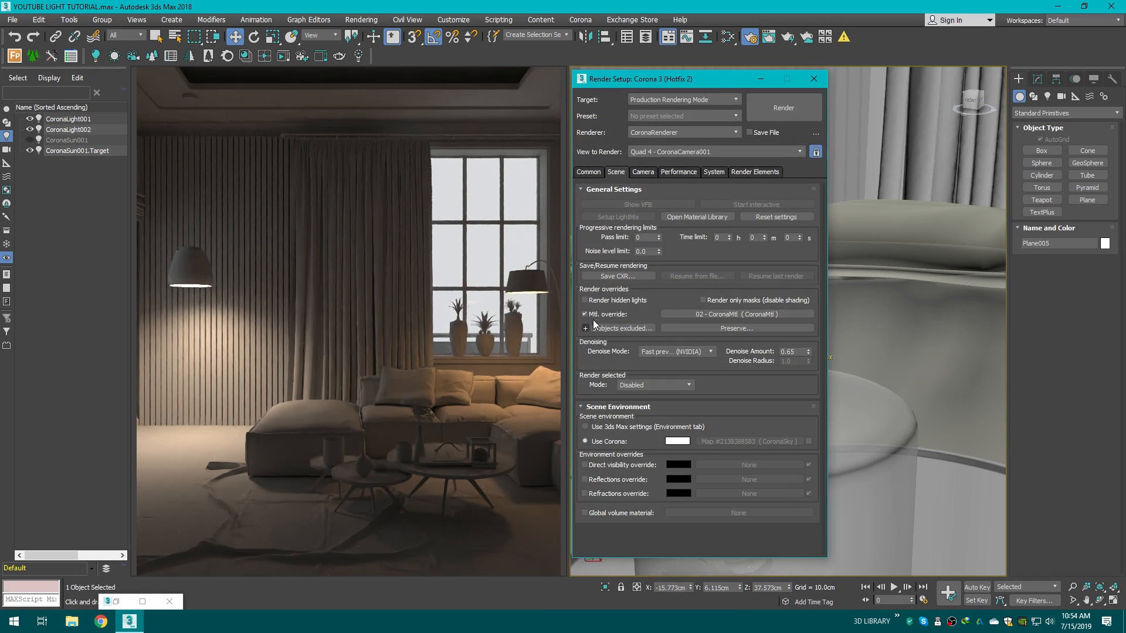
left_click_drag(708, 85, 465, 105)
left_click(518, 99)
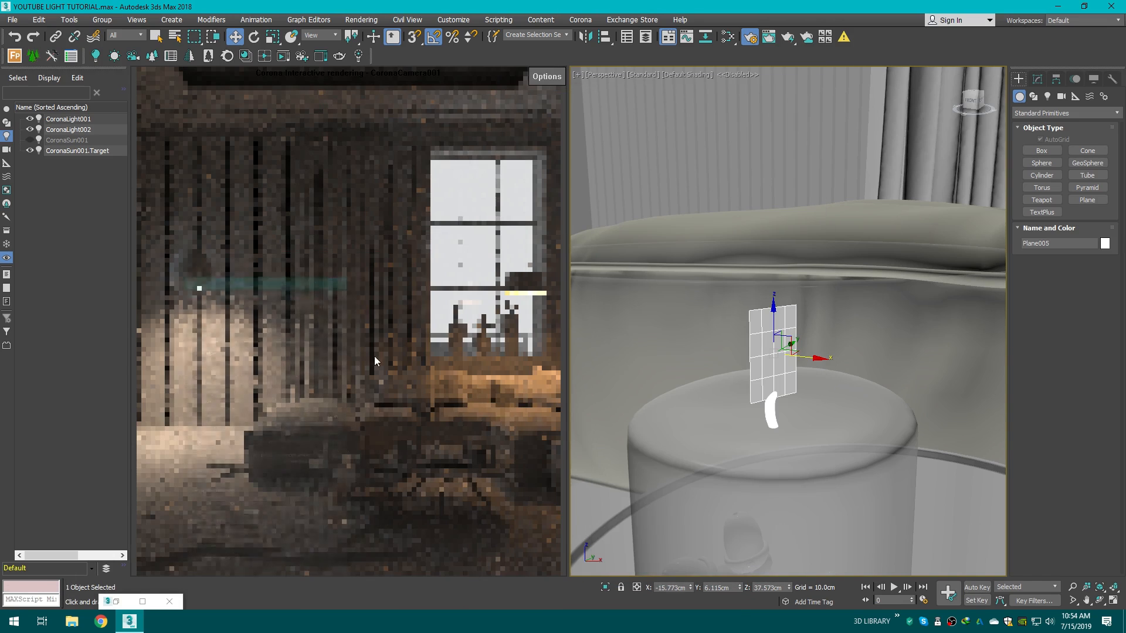
Step: Add a CoronaLightMtl node in the Slate Material Editor and open its parameters
key("m")
left_click(1083, 6)
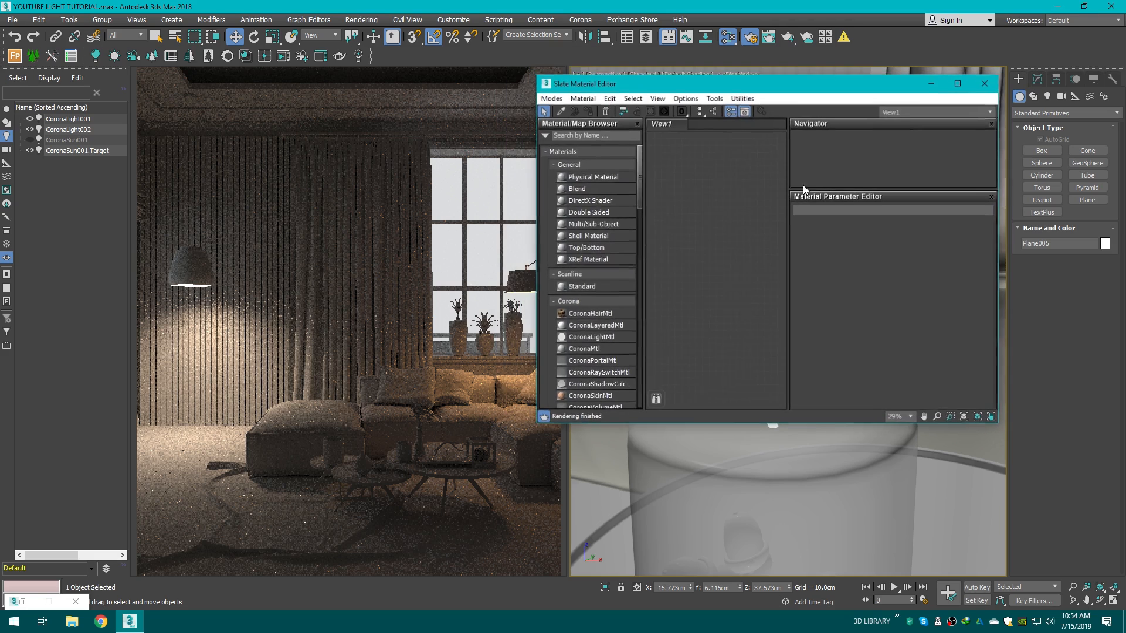
left_click_drag(732, 93, 268, 105)
scroll(220, 339, "down", 3)
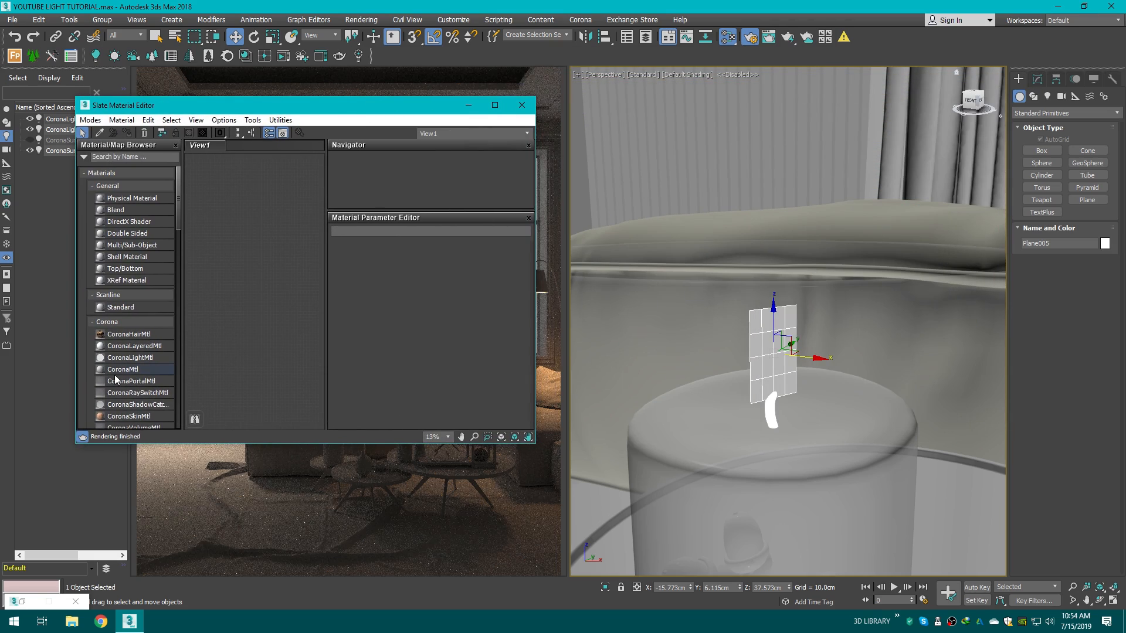
left_click_drag(262, 251, 259, 257)
scroll(260, 257, "up", 5)
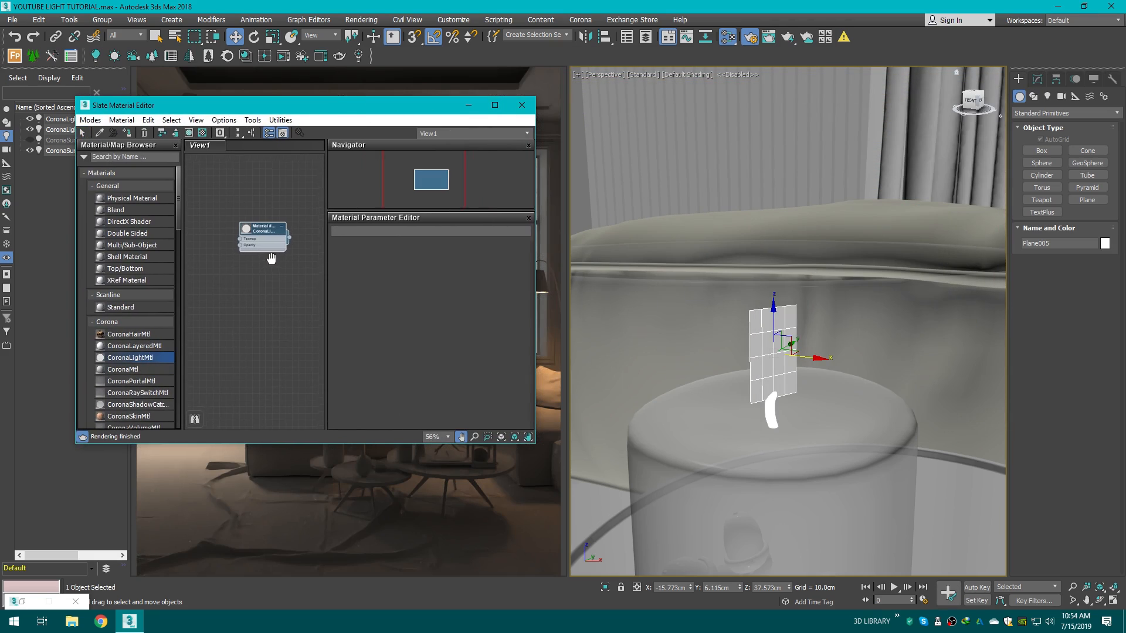
scroll(275, 247, "up", 2)
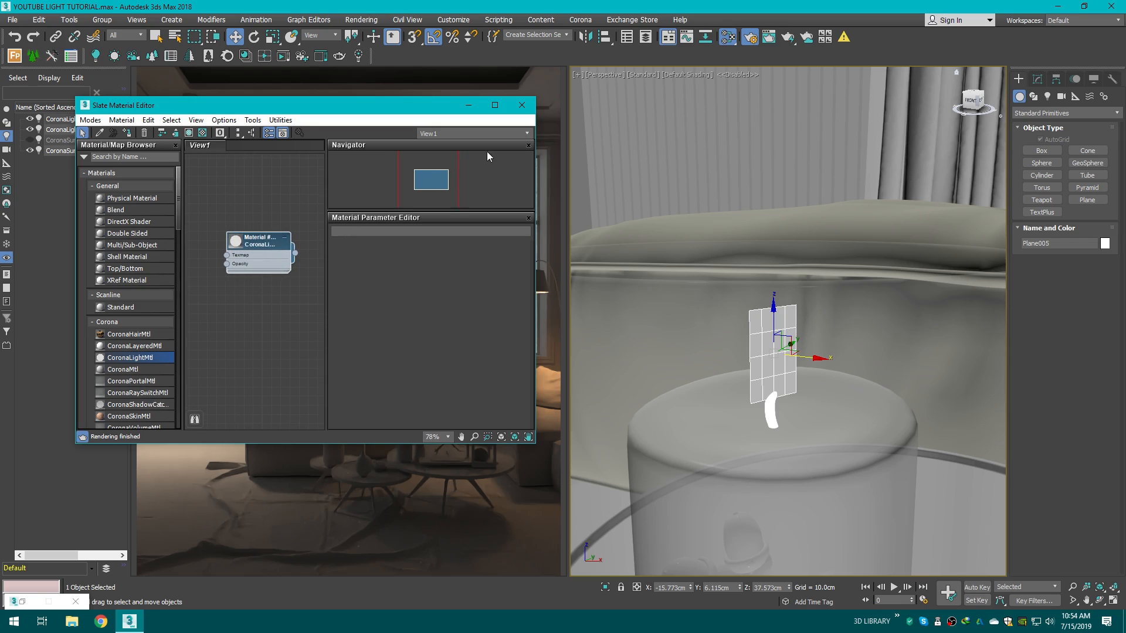
double_click(268, 243)
Step: Try to assign the CoronaLightMtl to the plane above the candle
left_click_drag(295, 254, 778, 337)
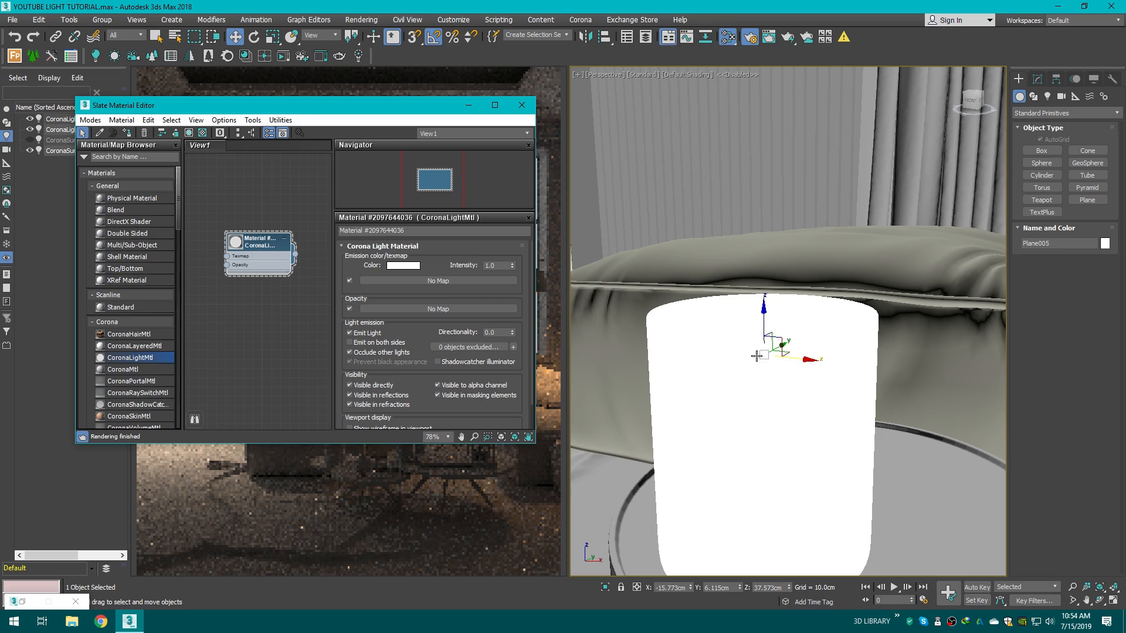
left_click_drag(318, 107, 514, 69)
left_click(14, 38)
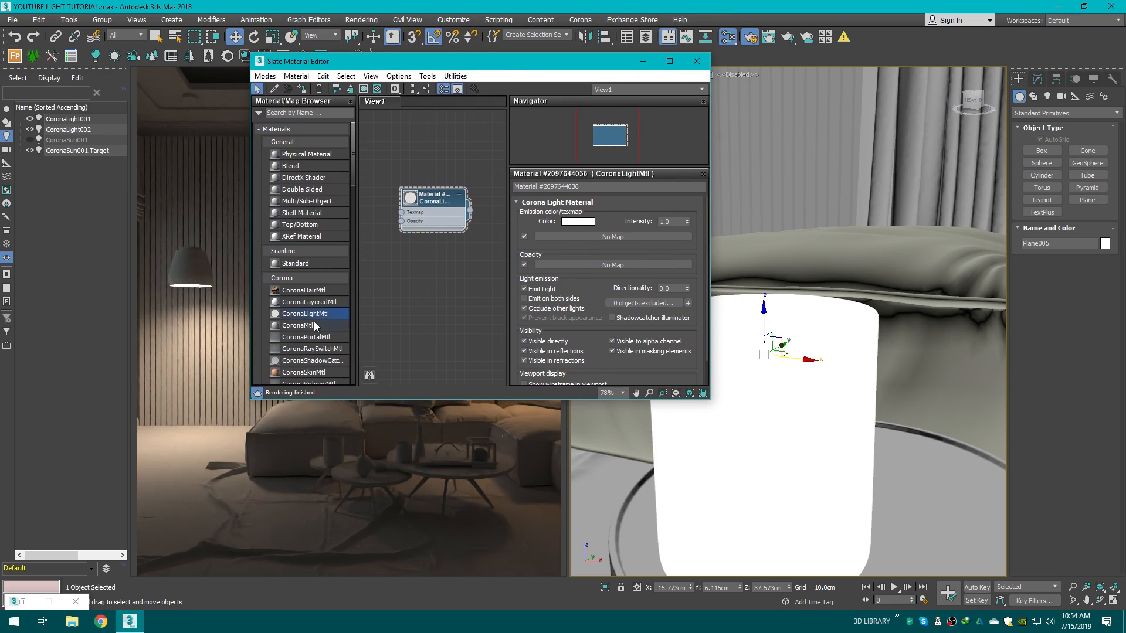
Step: Add a CoronaMtl with diffuse level 0.0, reflection level 1.0 and refraction level 1.0
left_click_drag(314, 323, 444, 275)
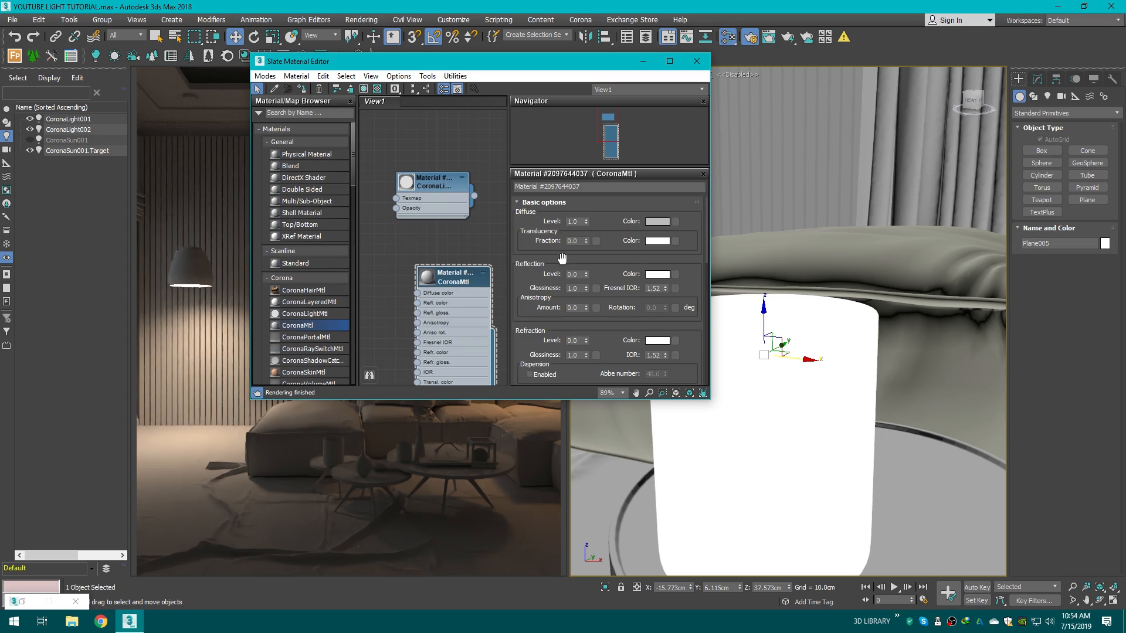
left_click(586, 272)
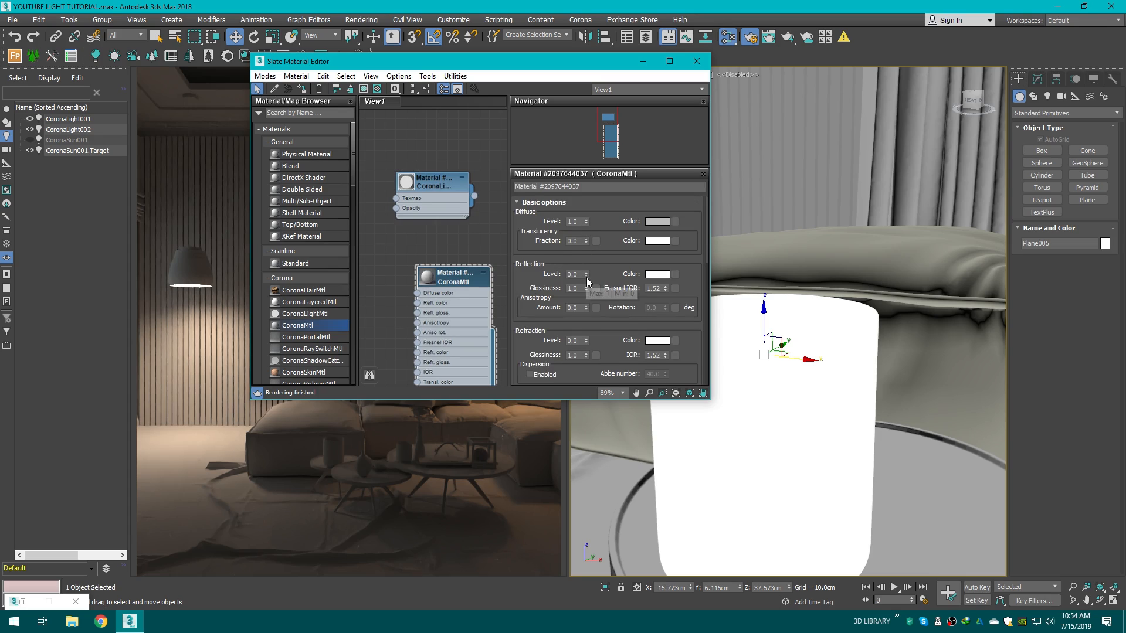
left_click(586, 224)
left_click(587, 338)
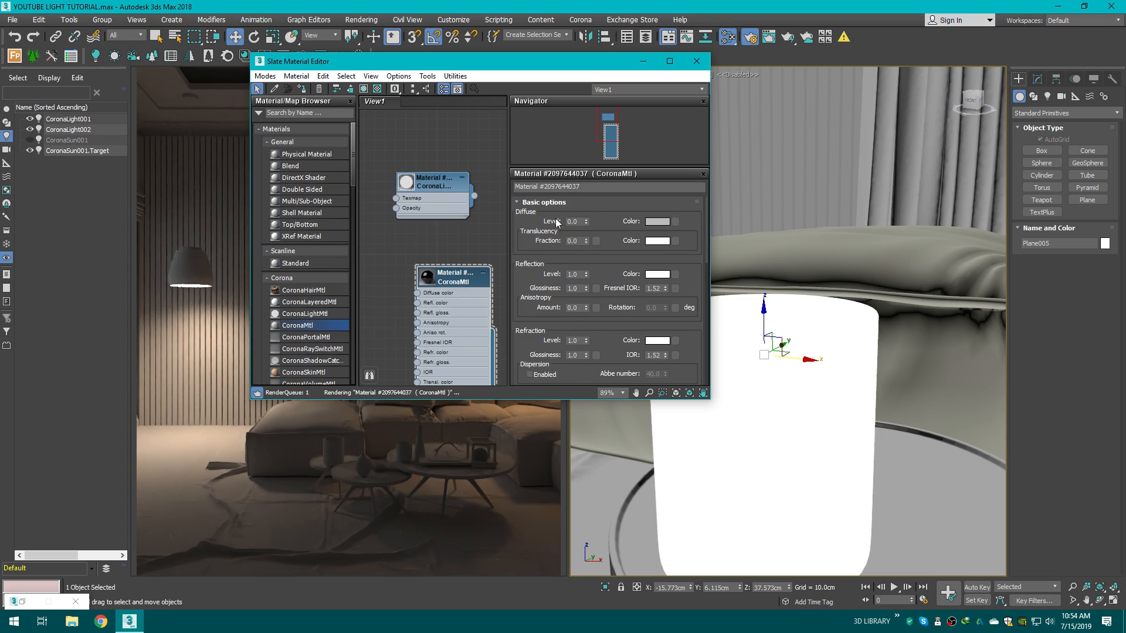
middle_click_drag(492, 372, 455, 300)
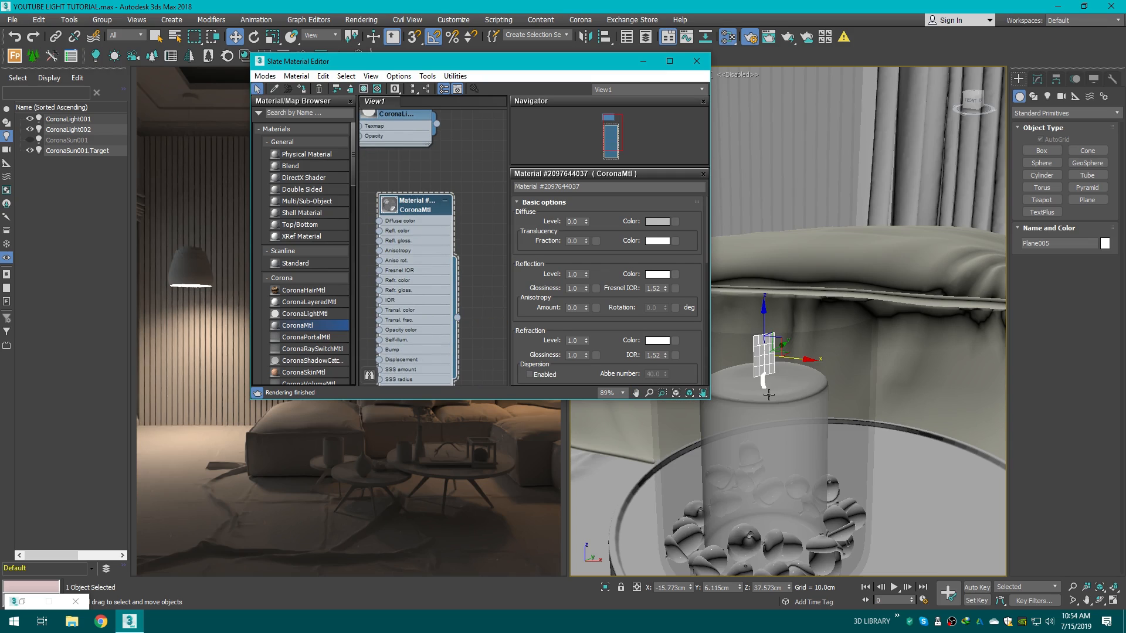
Step: Collapse the CoronaMtl node and open the CoronaLightMtl's parameters
scroll(421, 194, "down", 2)
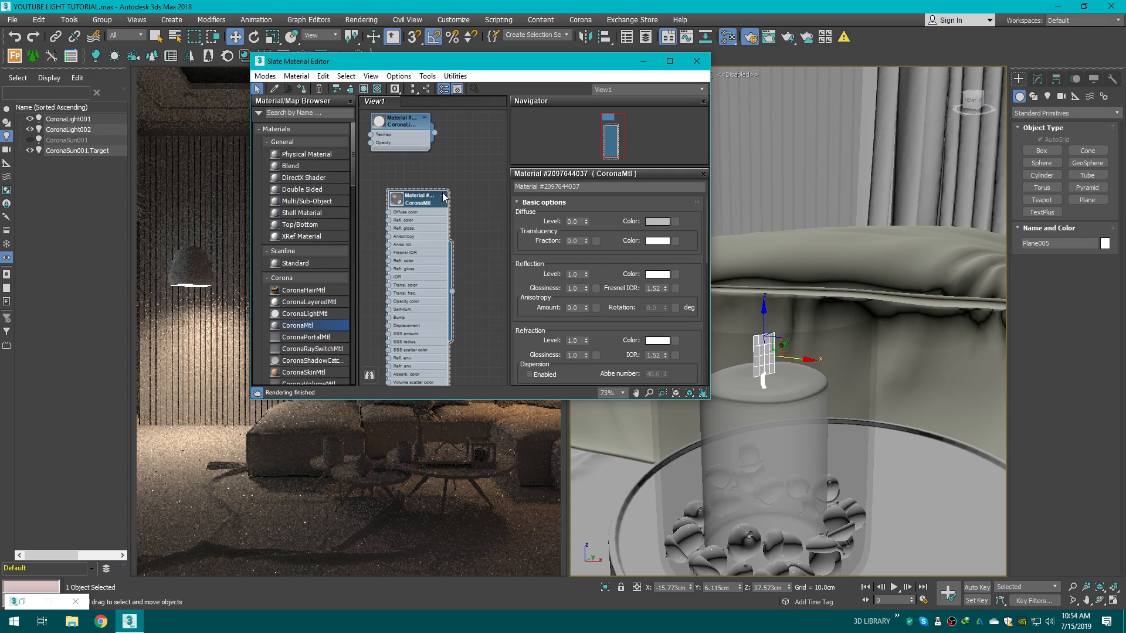
left_click(443, 195)
middle_click_drag(393, 152, 438, 254)
double_click(441, 229)
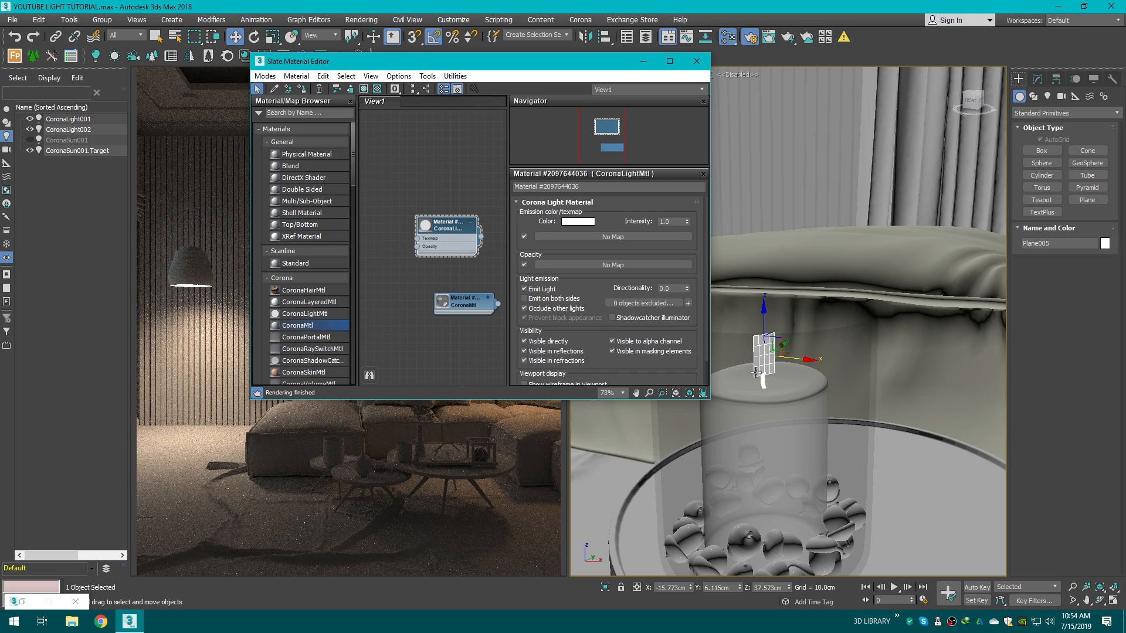
Step: Assign the CoronaLightMtl to the plane above the candle
scroll(766, 344, "up", 2)
key("z")
scroll(772, 350, "down", 3)
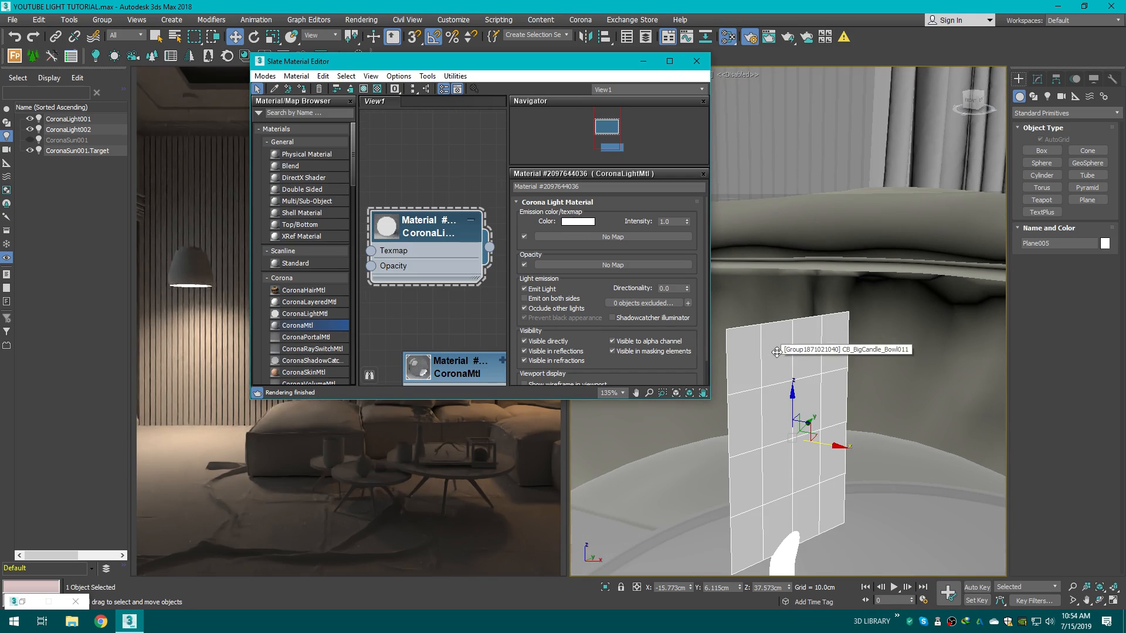
left_click(463, 234)
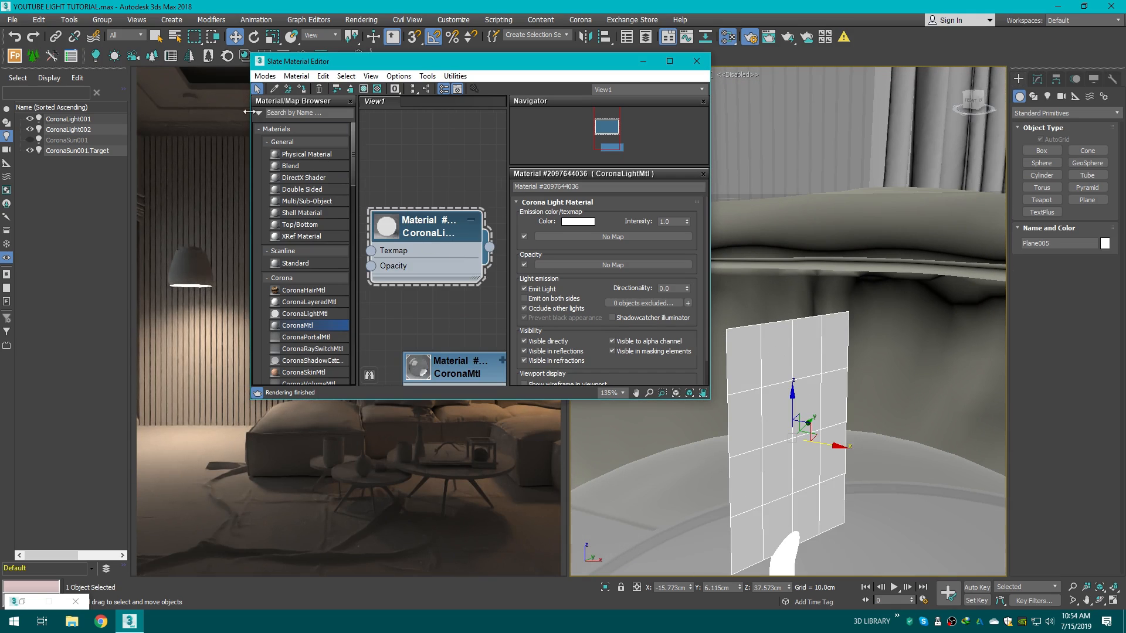
left_click(302, 88)
left_click_drag(473, 61, 680, 52)
scroll(769, 406, "down", 4)
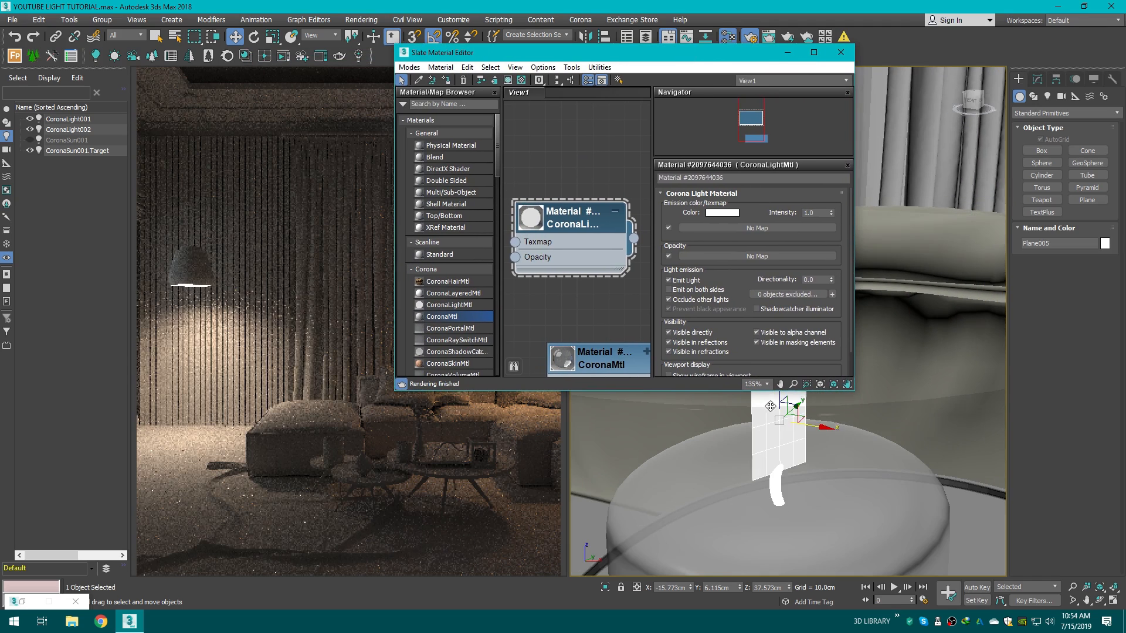
Step: Exclude the candle group from the Corona material override
left_click(871, 443)
scroll(871, 443, "down", 2)
left_click_drag(727, 52, 693, 80)
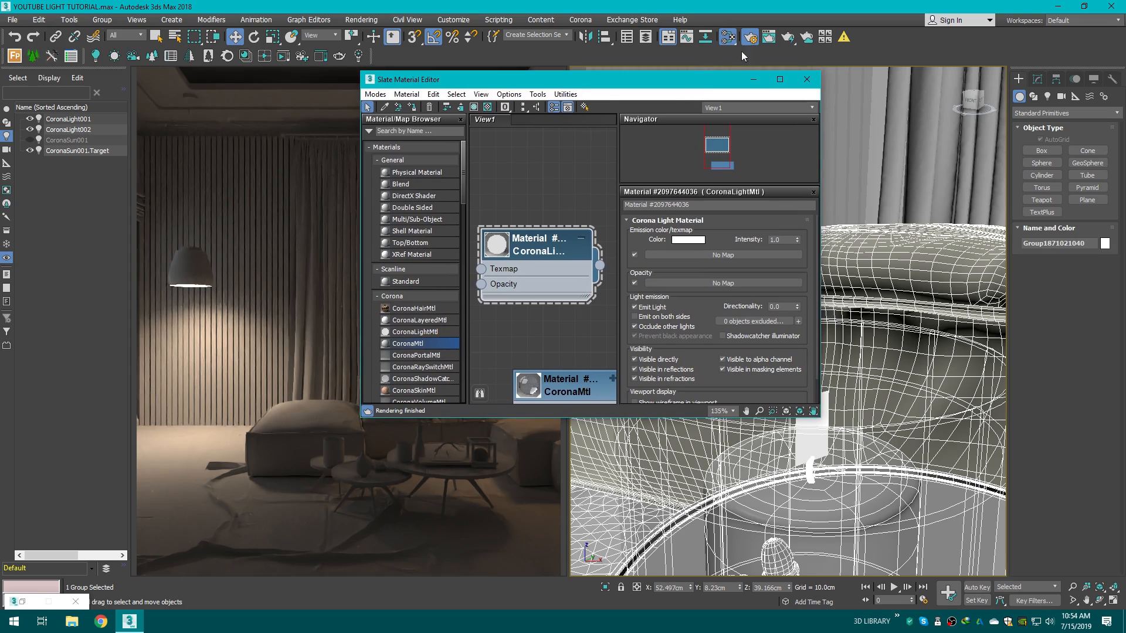
double_click(37, 598)
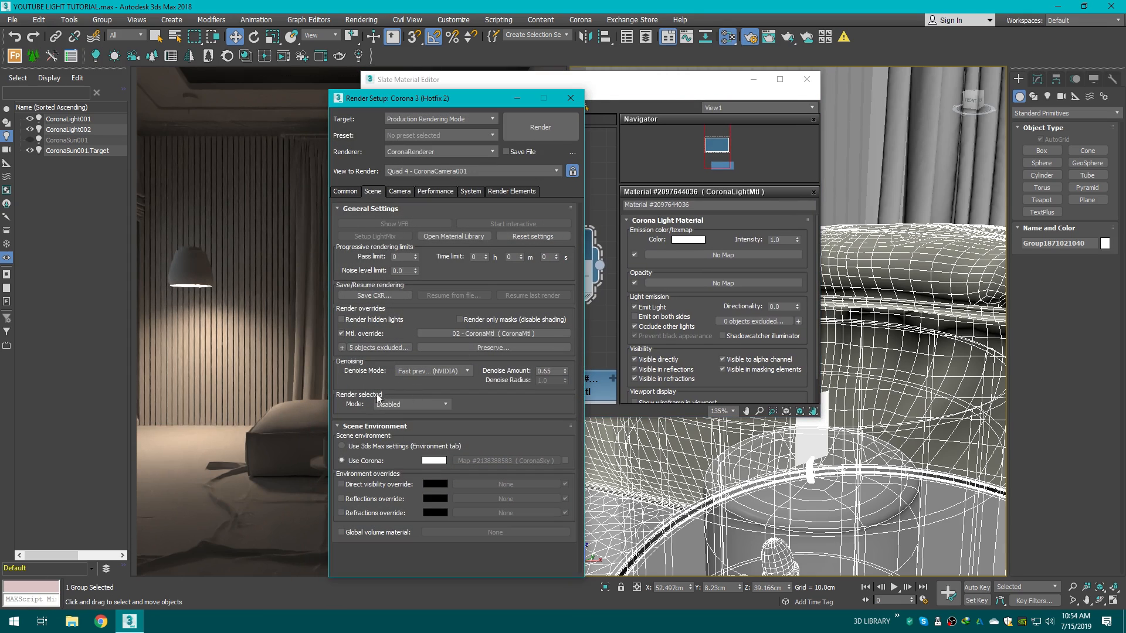
left_click(343, 347)
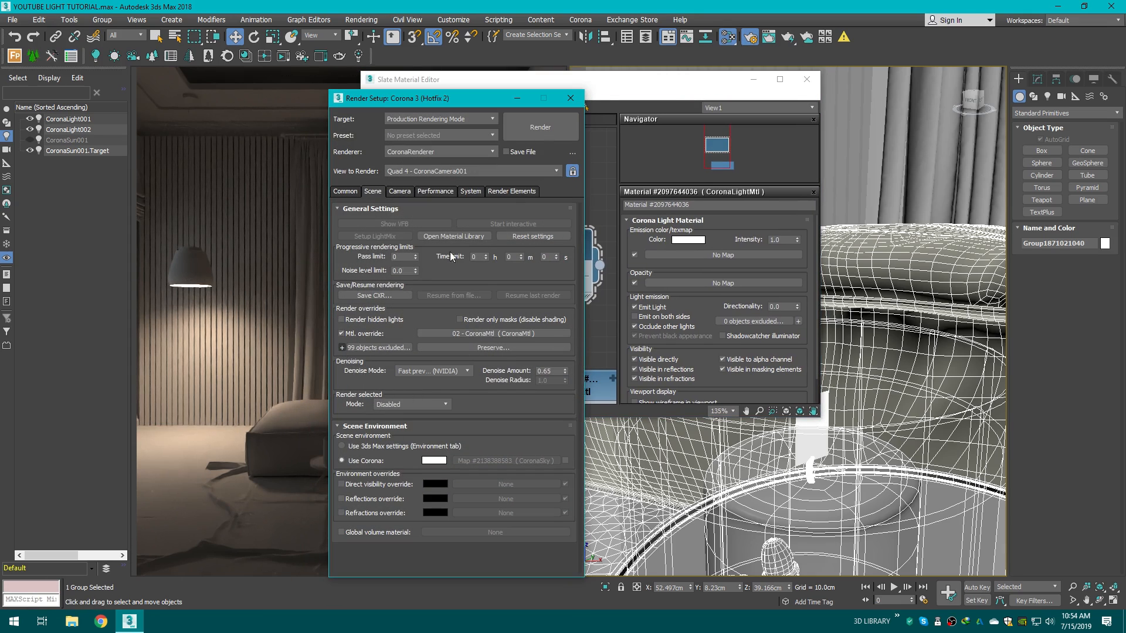
left_click(519, 98)
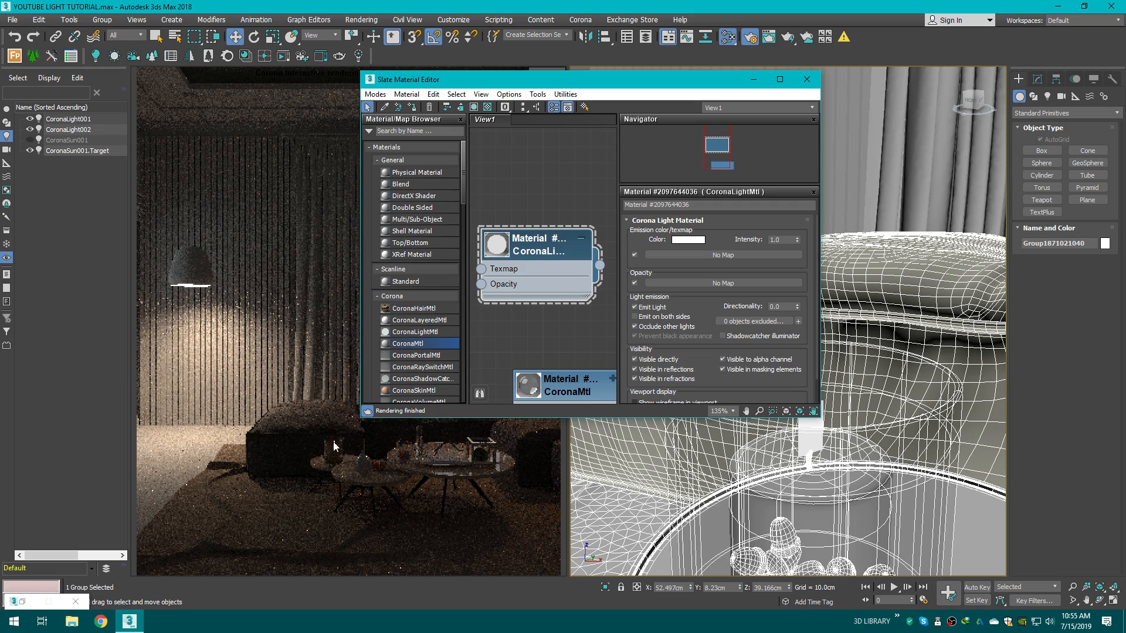
Step: Switch the interactive render to the perspective view and frame the candle and its flame plane closely
left_click_drag(628, 79, 737, 85)
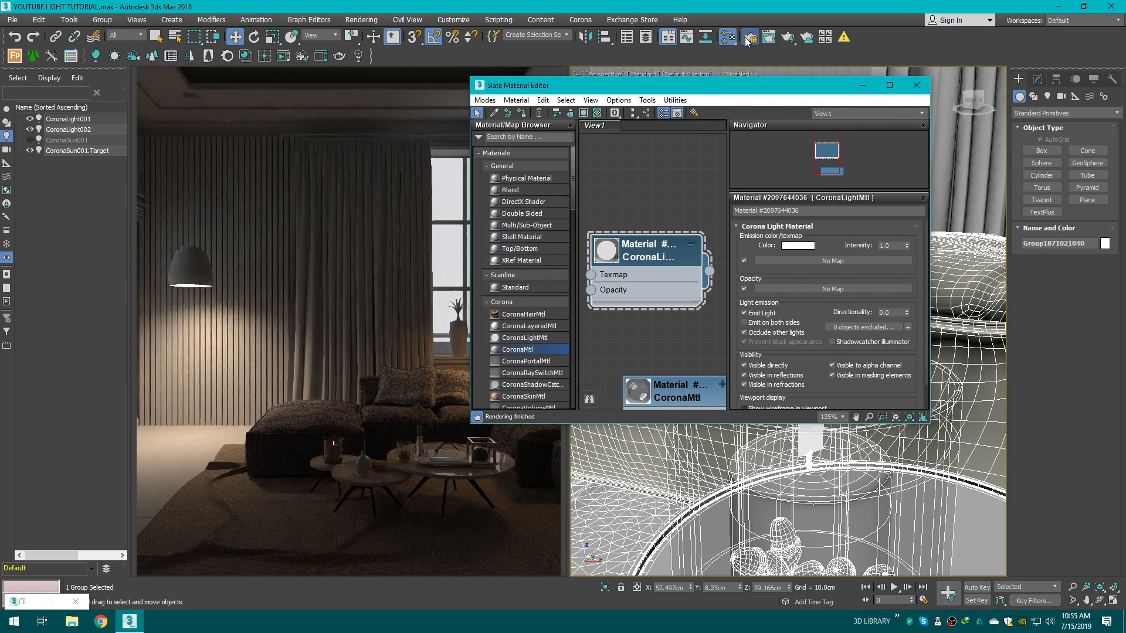
left_click(737, 55)
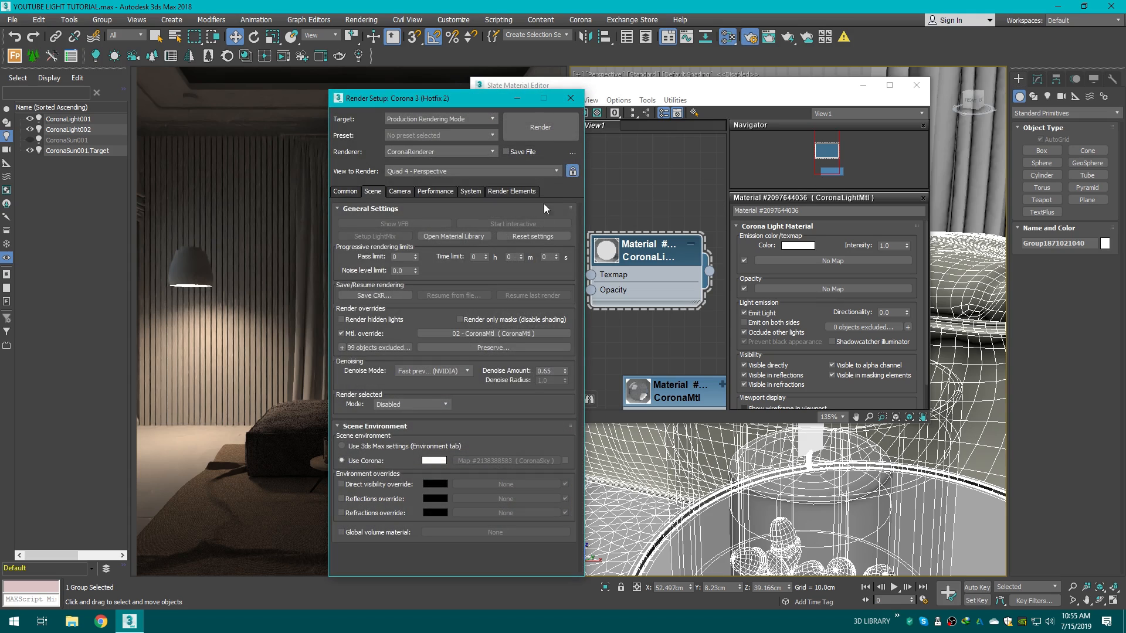
left_click(521, 98)
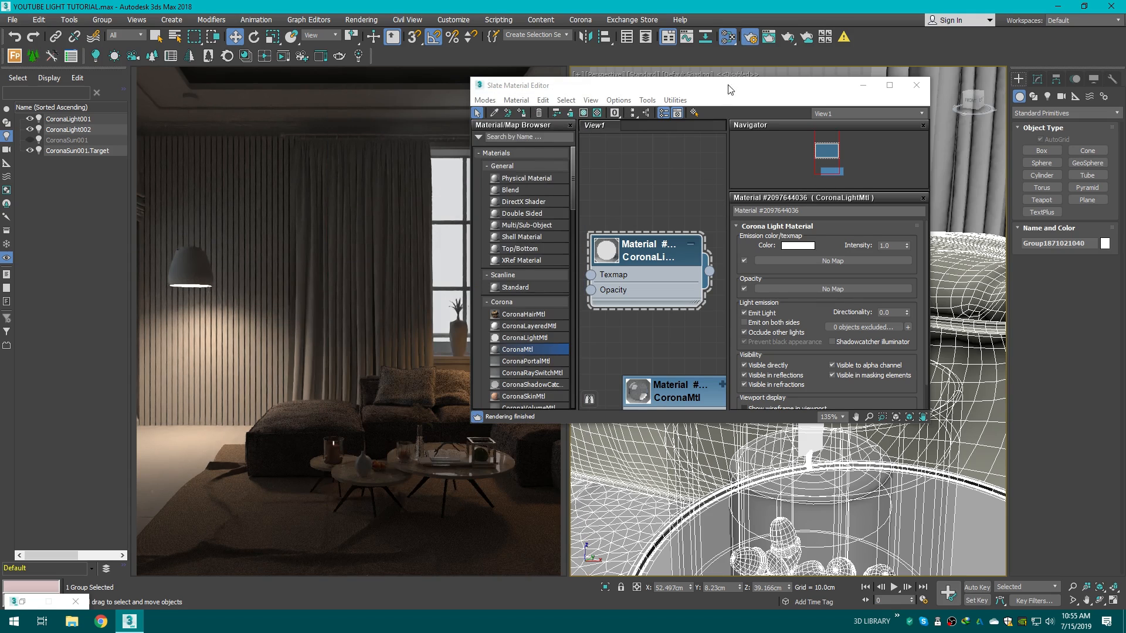
left_click_drag(811, 58, 976, 24)
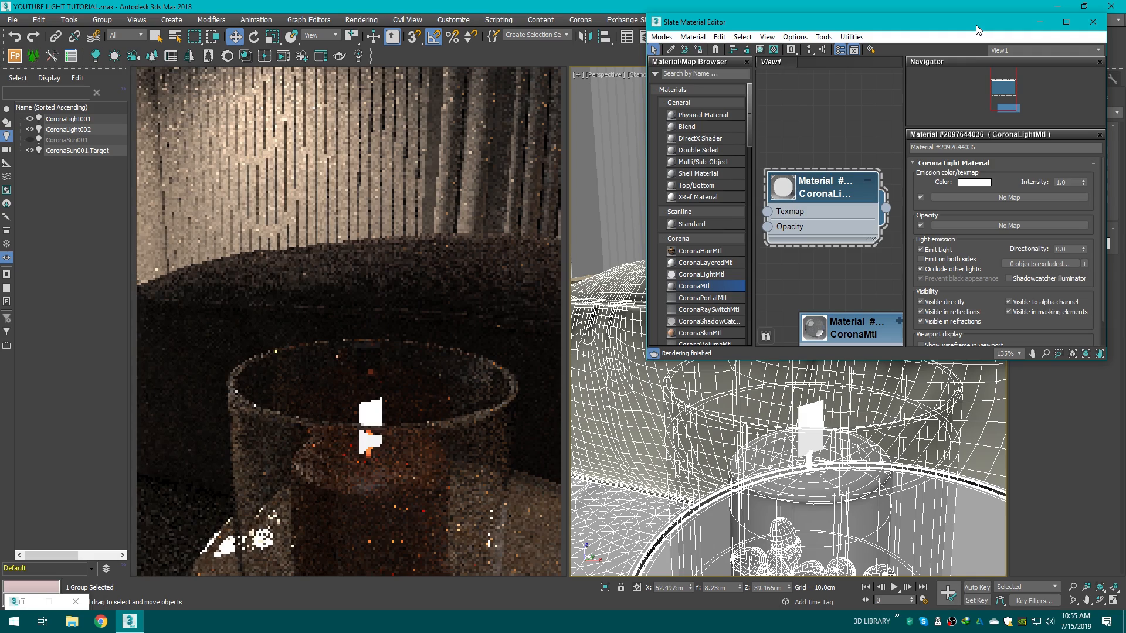
scroll(848, 434, "up", 3)
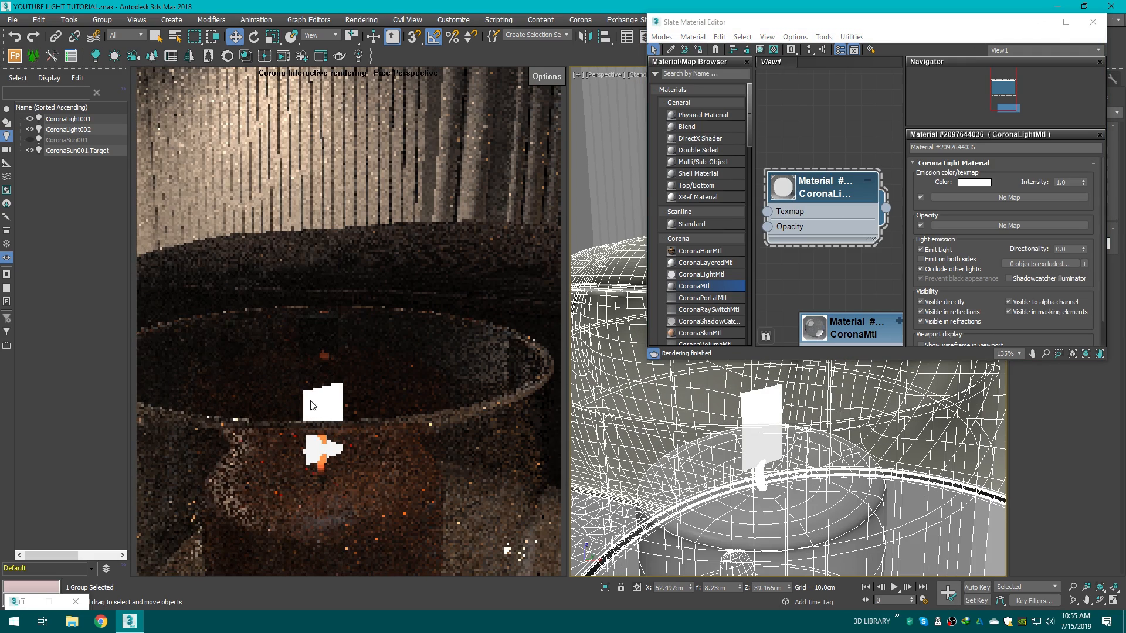
Step: Add a Bitmap map that loads the Fire.jpg image from the Desktop
scroll(860, 252, "down", 4)
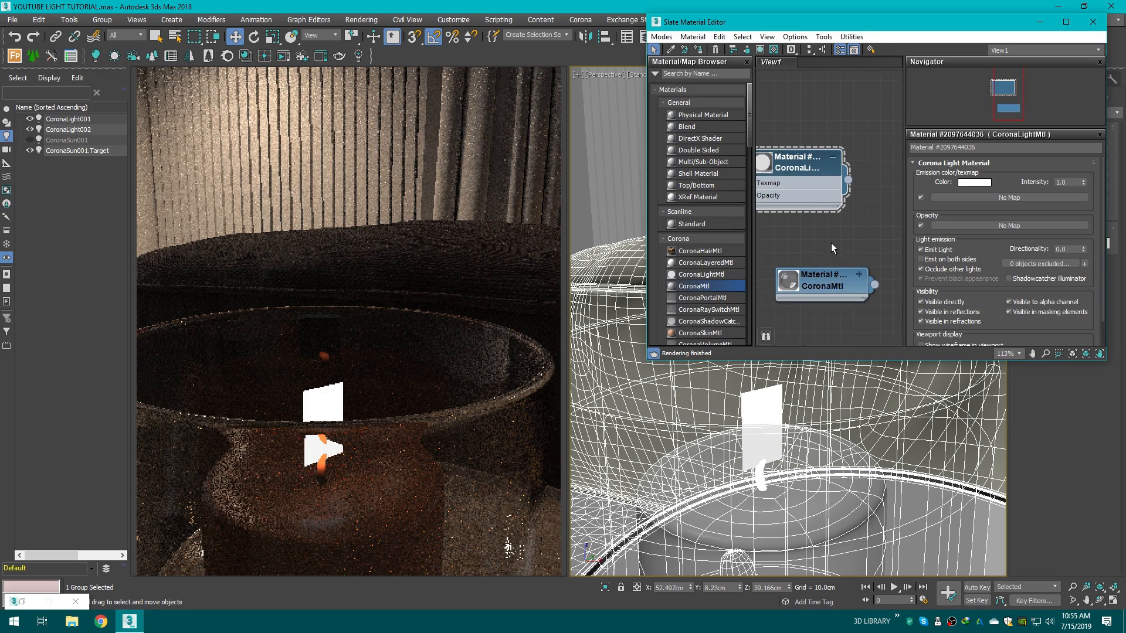
scroll(712, 266, "down", 5)
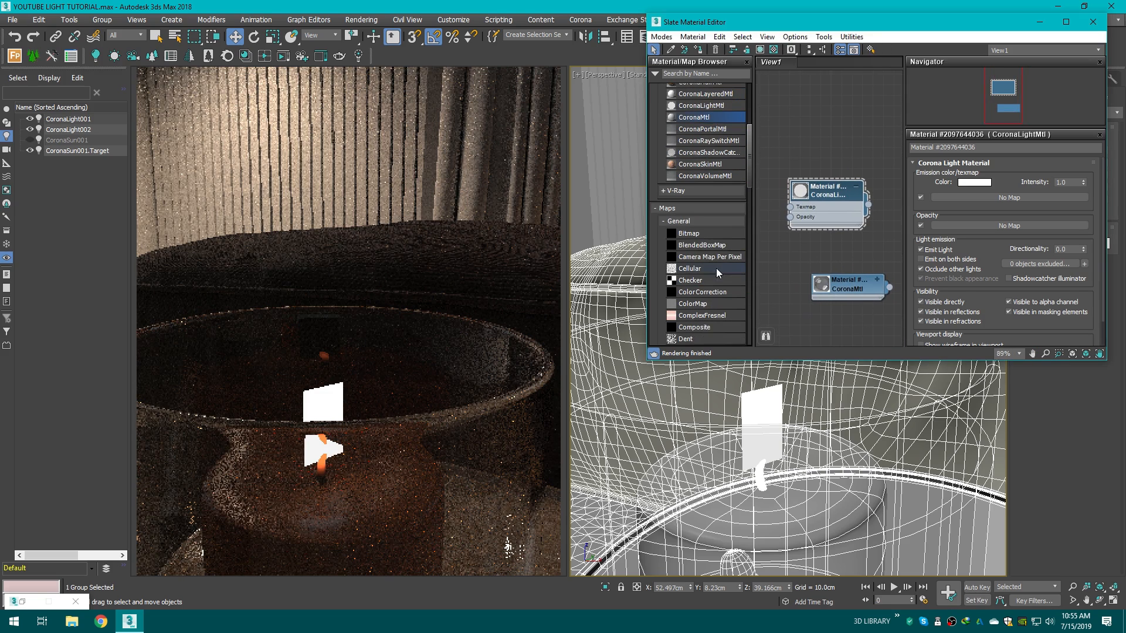
double_click(689, 232)
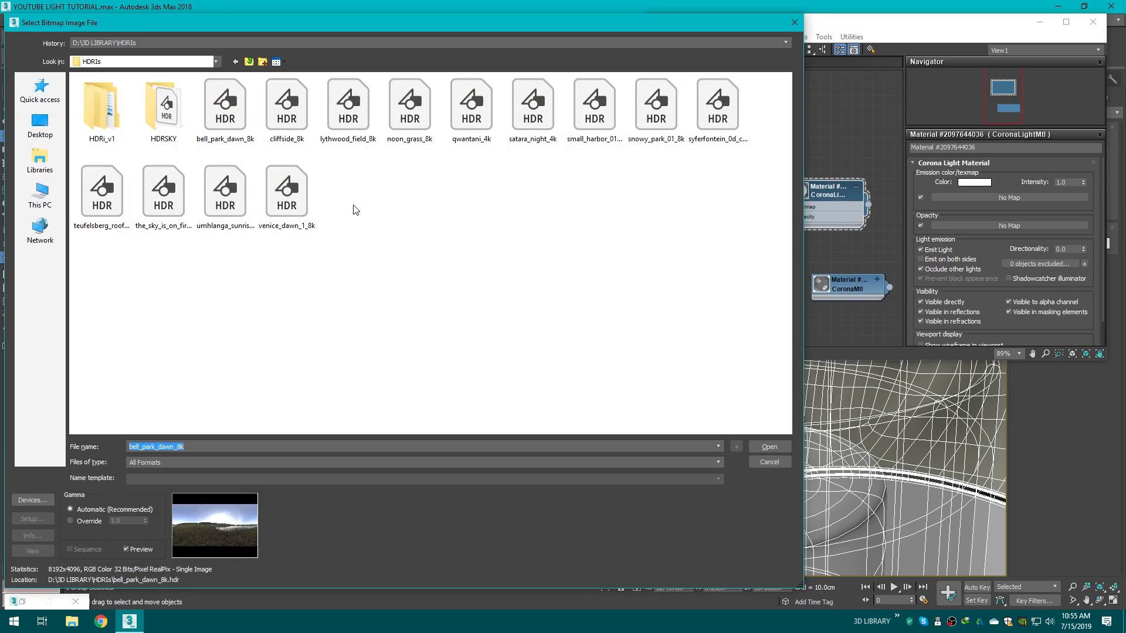
left_click(40, 125)
scroll(364, 240, "down", 10)
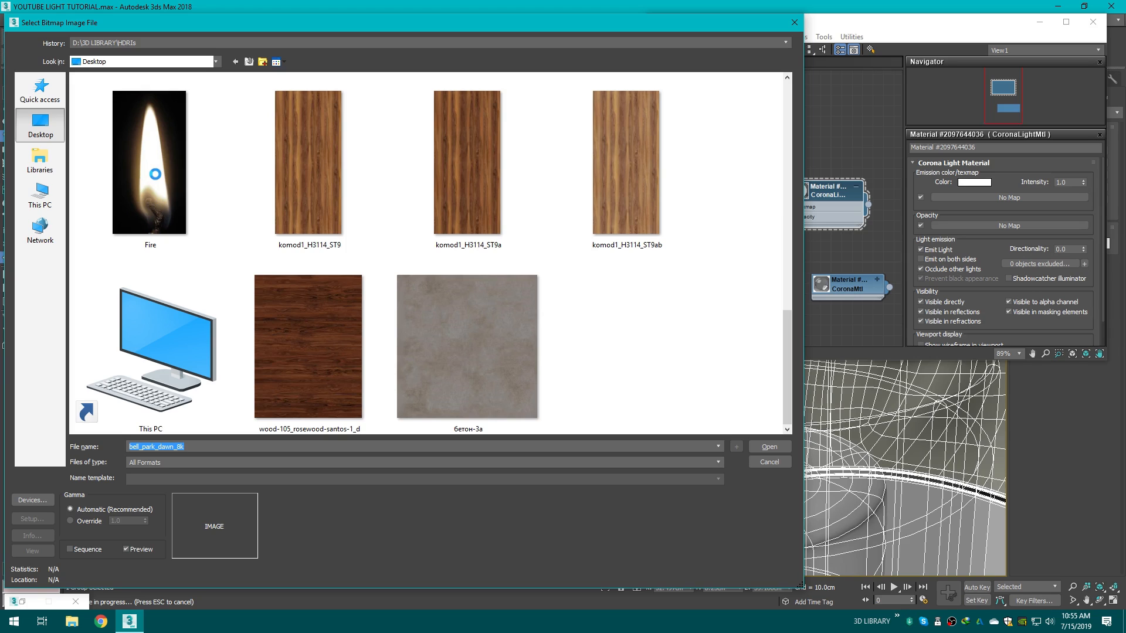
left_click(121, 182)
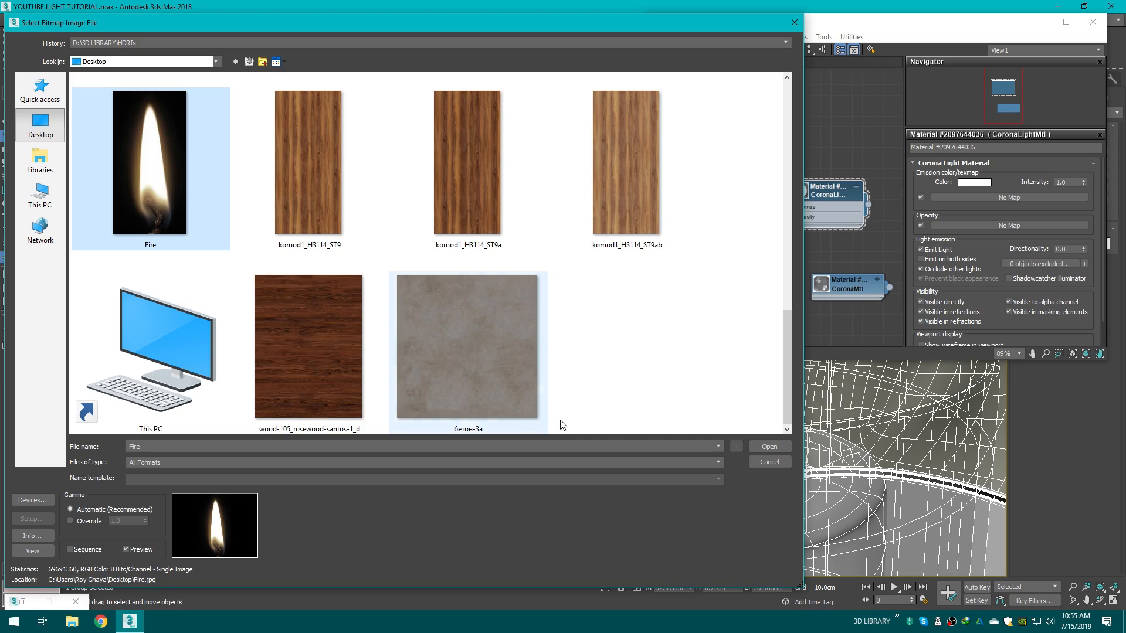
left_click(770, 448)
Step: Connect the Fire.jpg bitmap to the CoronaLightMtl's Texmap and Opacity inputs, enlarge the material preview and minimize the material editor
left_click_drag(792, 232, 885, 237)
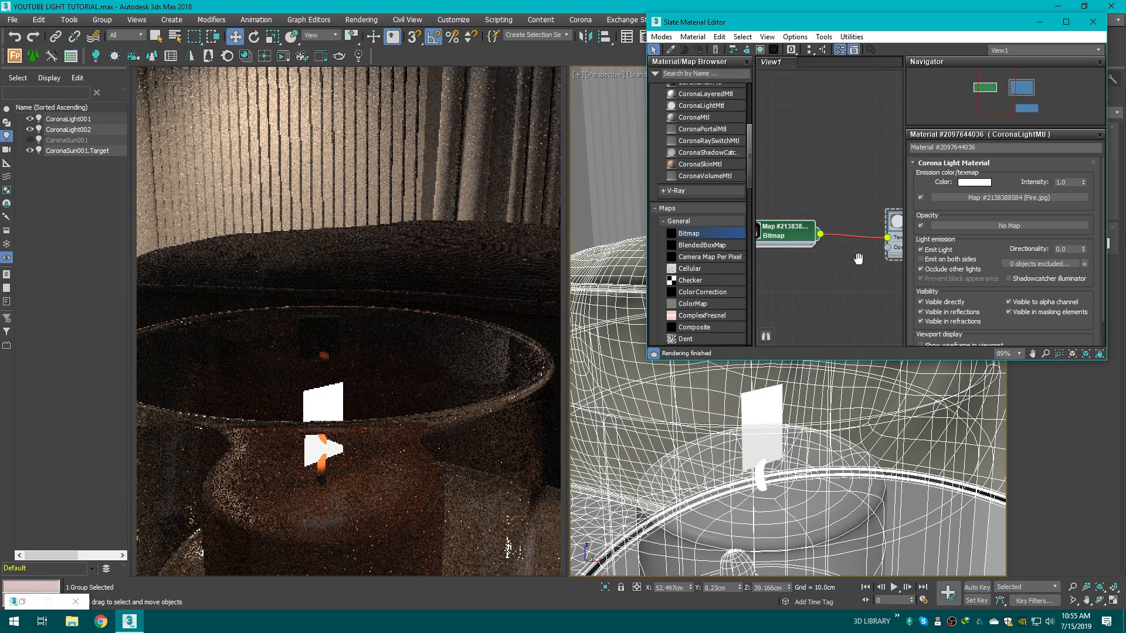
middle_click_drag(884, 237, 849, 236)
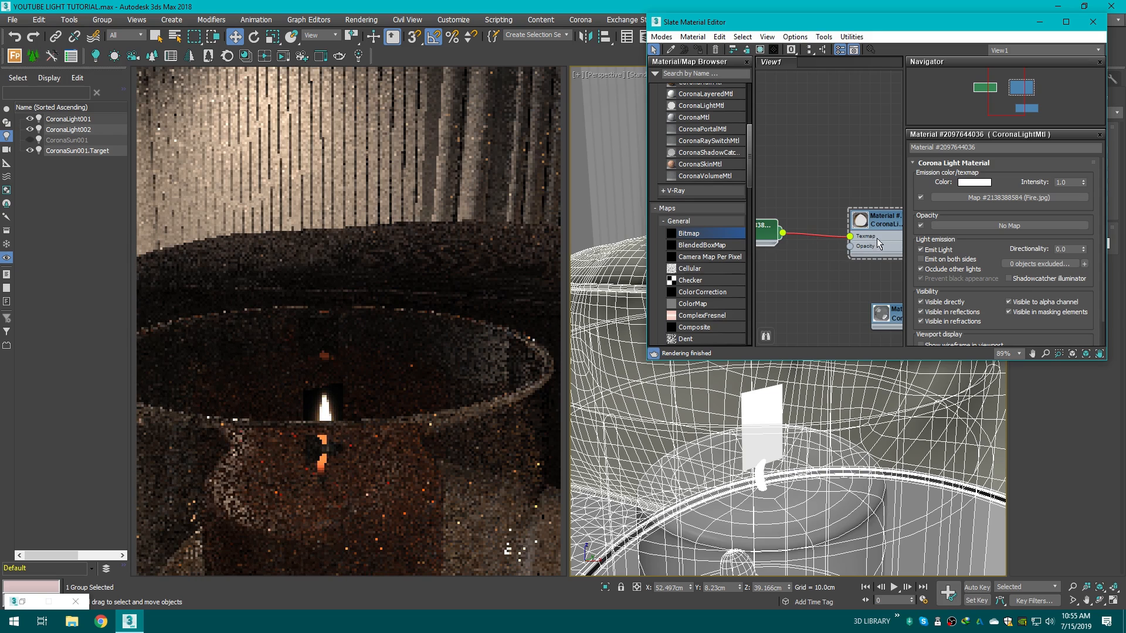
mouse_move(800, 251)
middle_mouse_down()
mouse_move(812, 252)
mouse_move(803, 252)
middle_mouse_up()
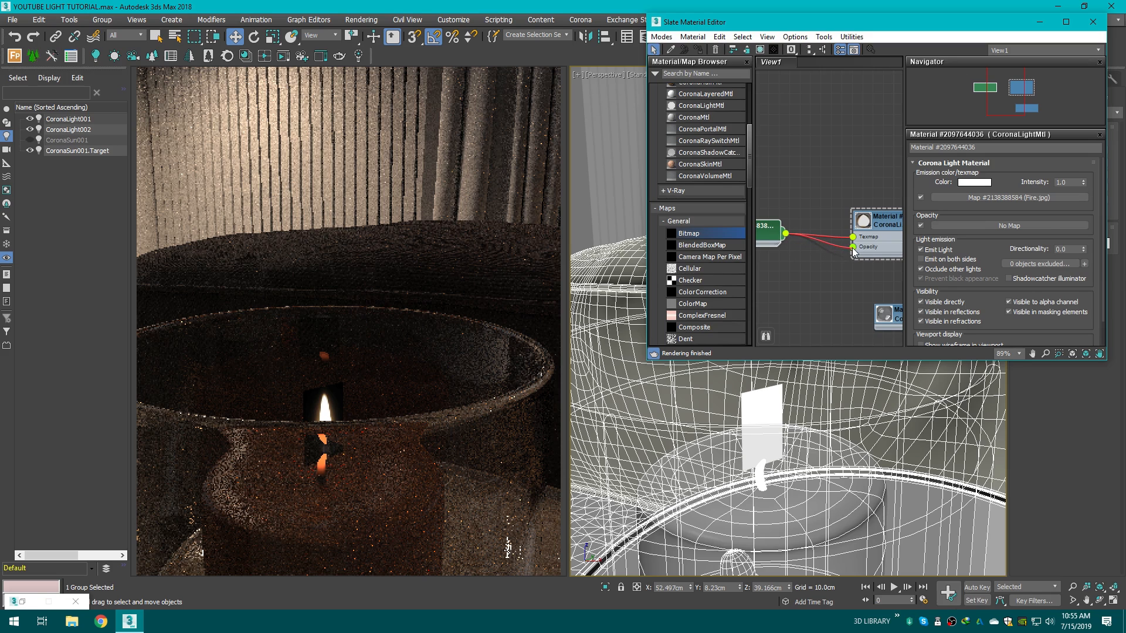
left_click_drag(853, 247, 853, 247)
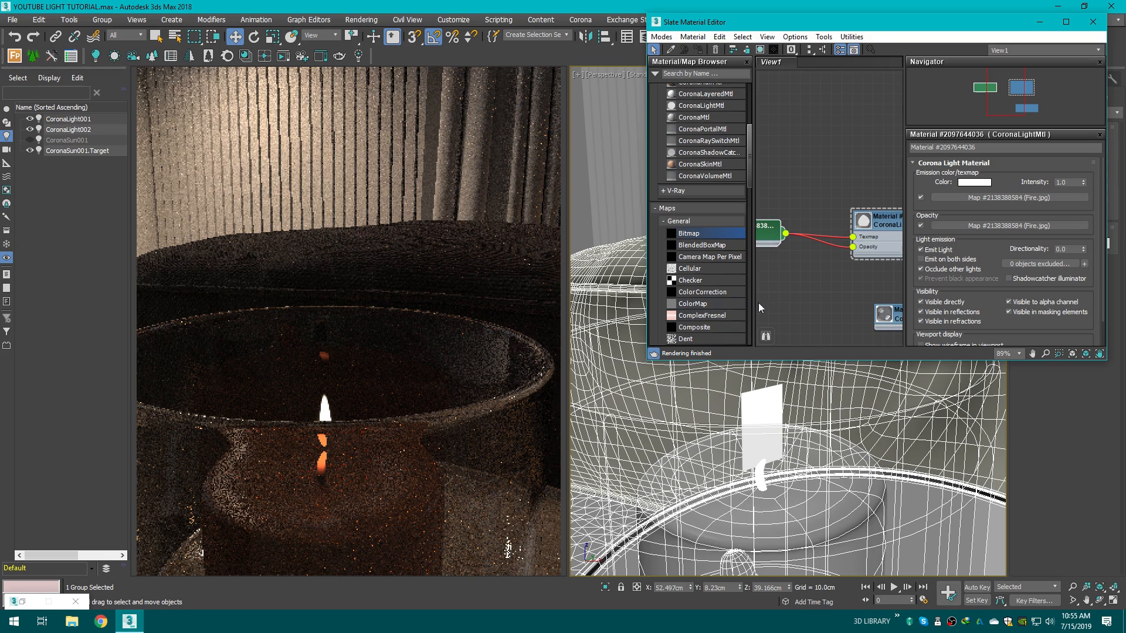
double_click(865, 225)
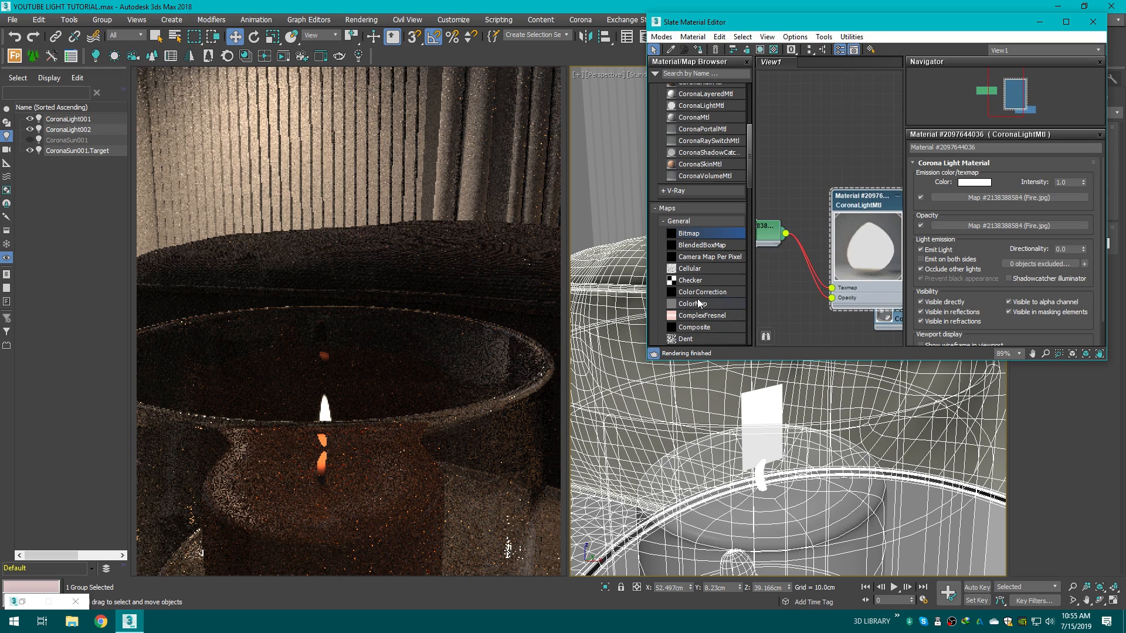
left_click(1039, 22)
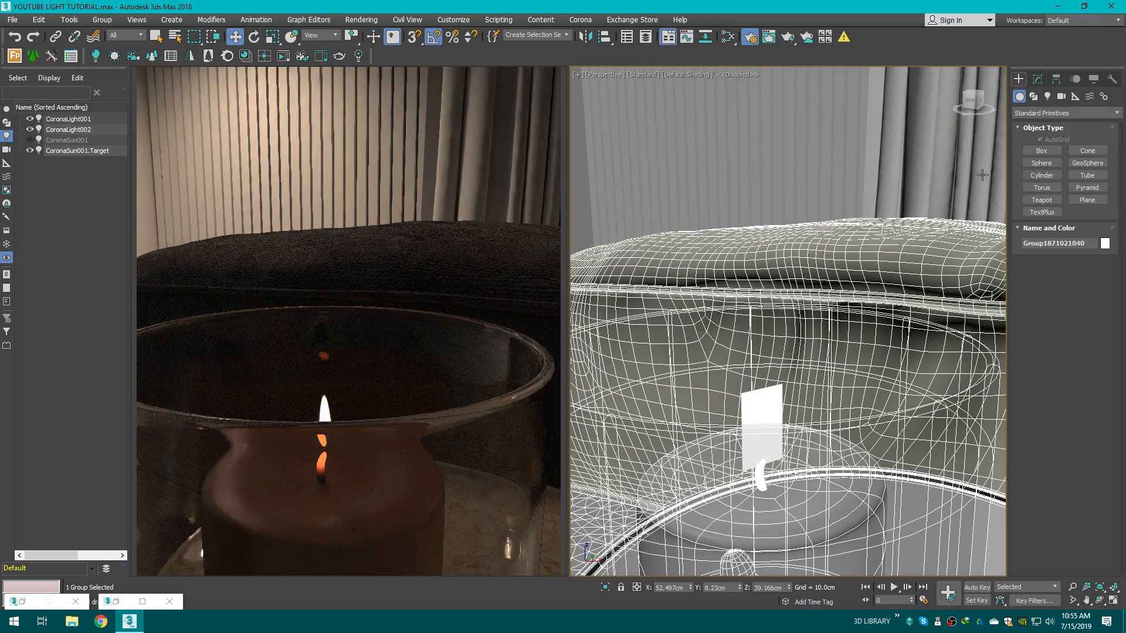
Step: Display the perspective viewport with edged faces and view the candle flame plane from a higher angle
key("F3")
left_click_drag(975, 105, 976, 103)
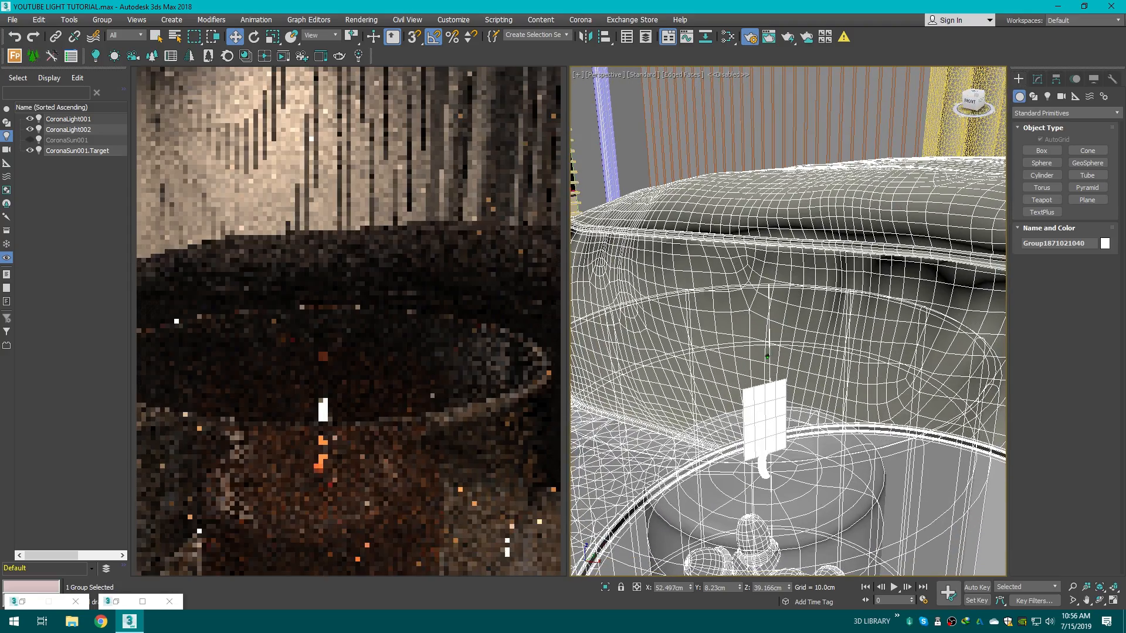
left_click(685, 73)
left_click(647, 75)
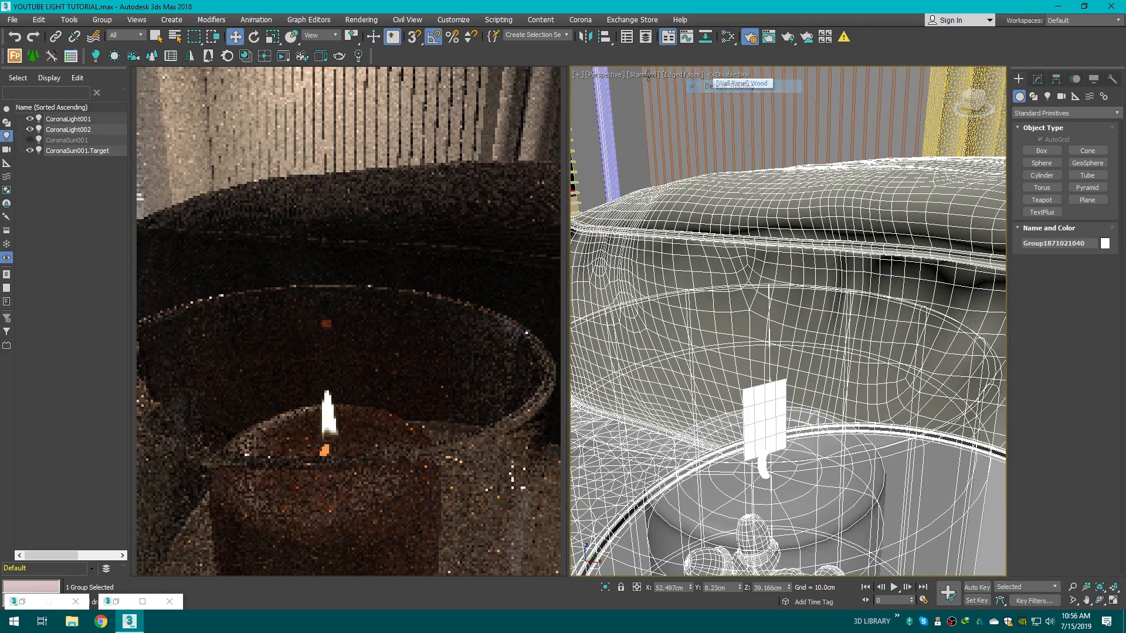
left_click(648, 75)
left_click(677, 100)
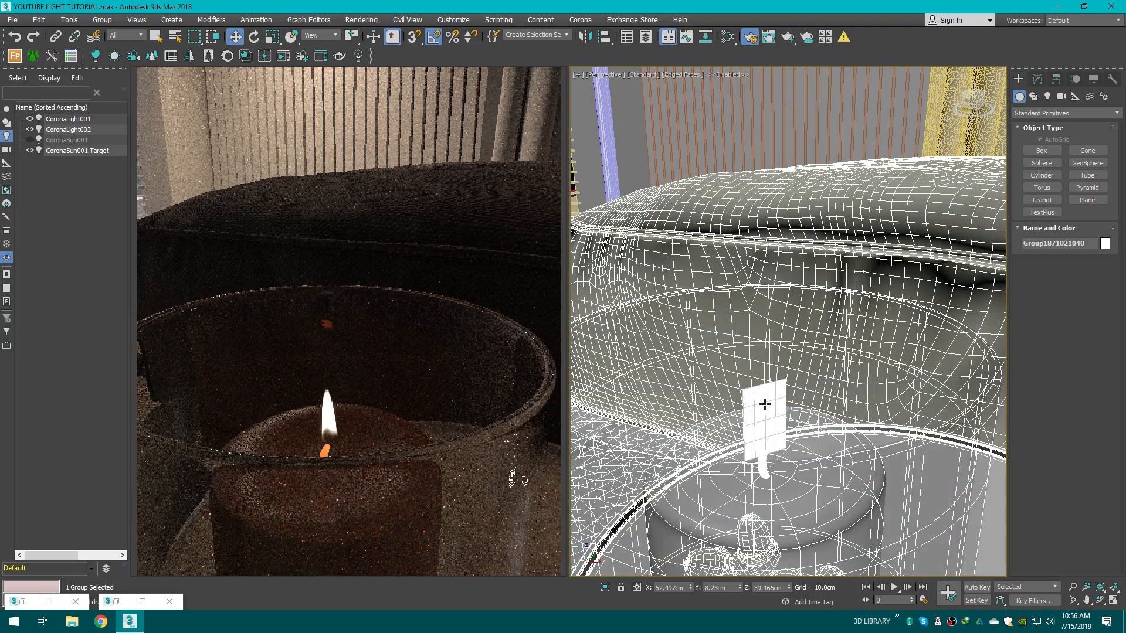
Step: Create a sphere-shaped CoronaLight with a radius of about 0.69 cm beside the candle's flame plane, using AutoGrid
scroll(762, 402, "up", 3)
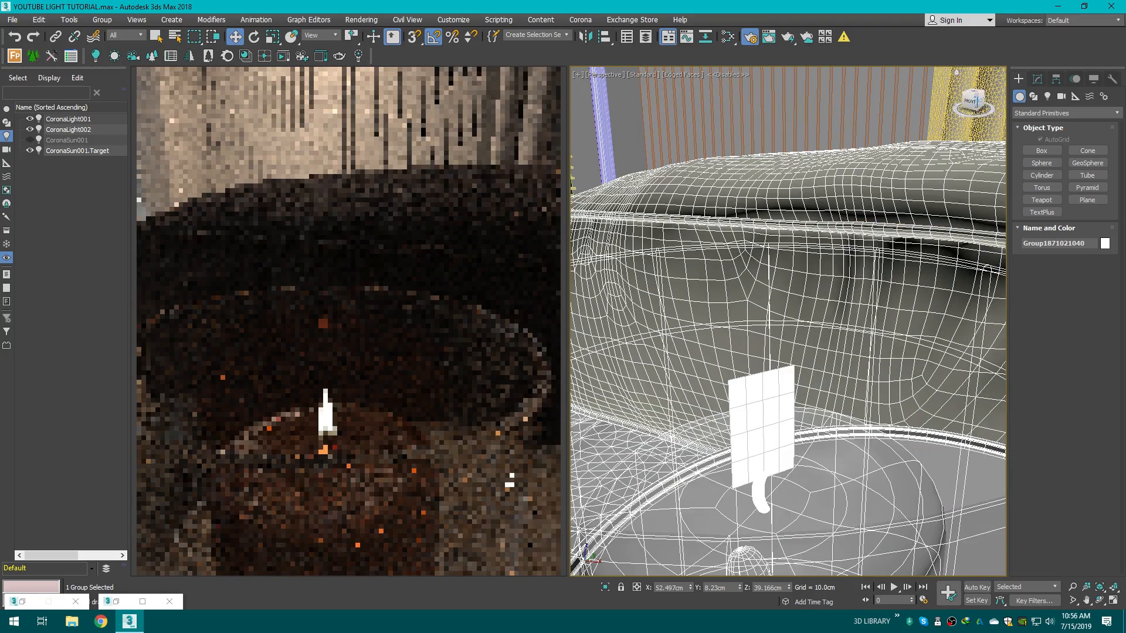
left_click_drag(975, 100, 976, 105)
left_click(1047, 96)
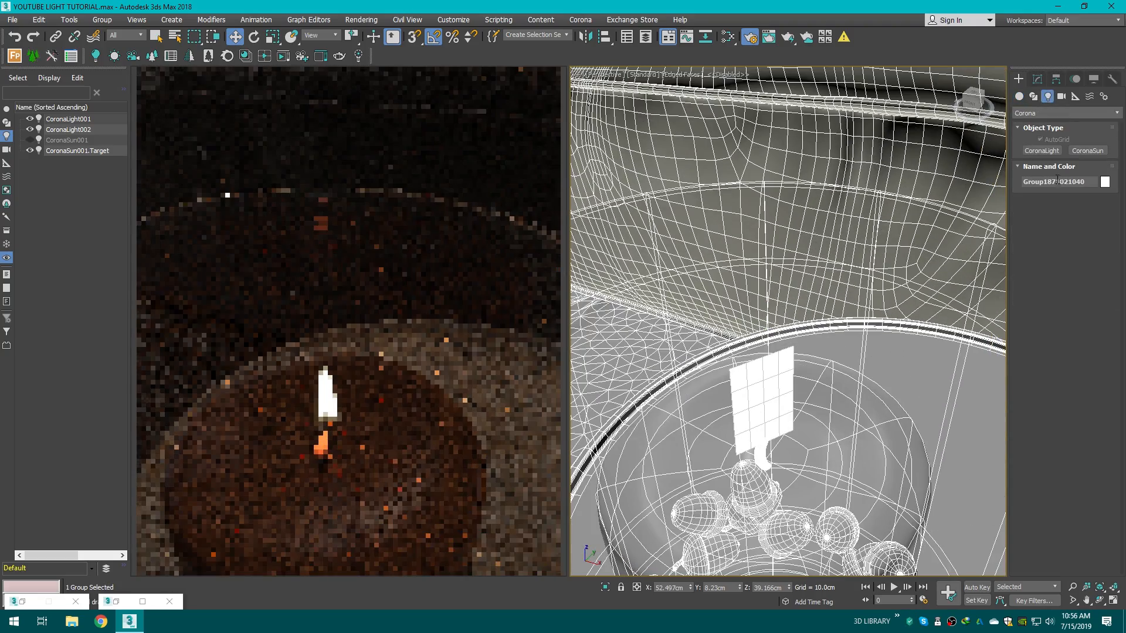
left_click(1060, 312)
left_click(1050, 327)
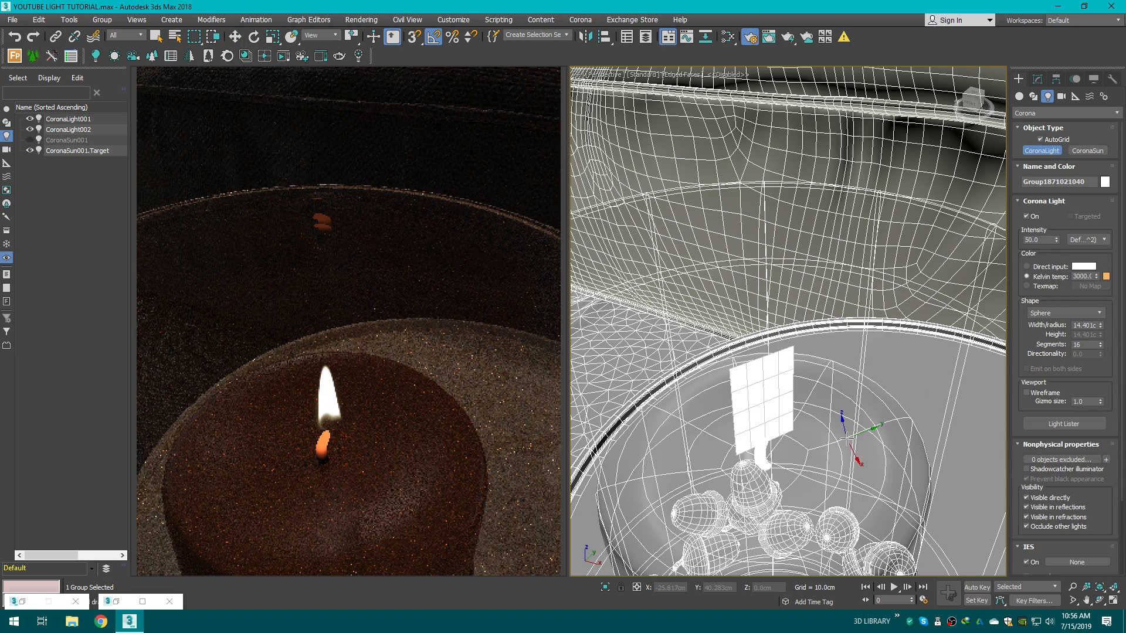
middle_click_drag(844, 445, 845, 411)
left_click_drag(753, 406, 798, 385)
key("w")
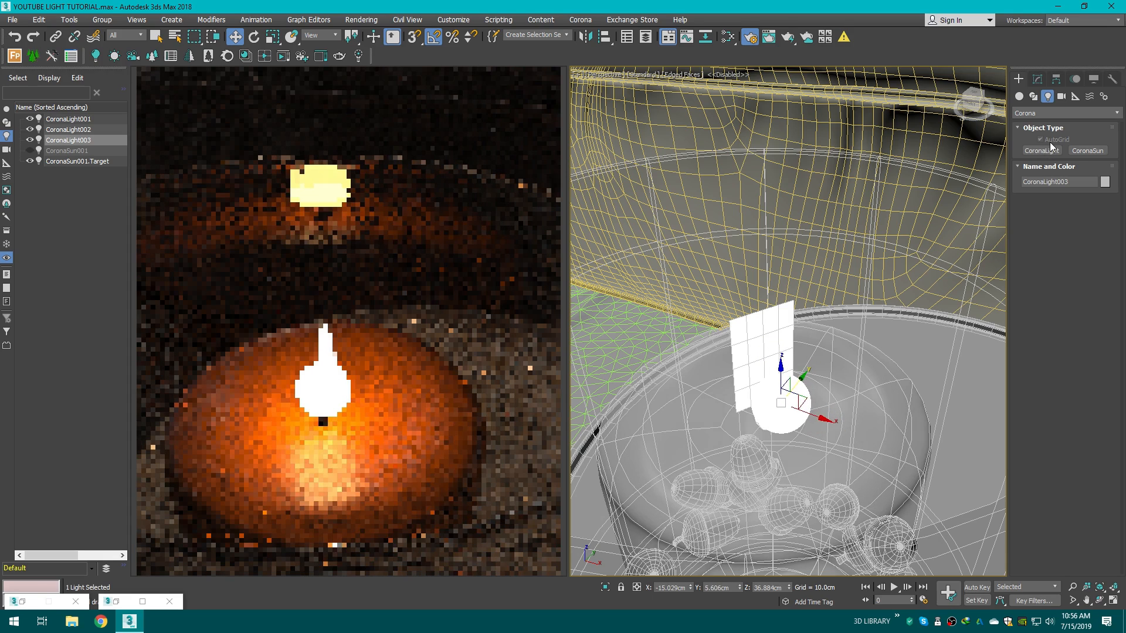
Step: Set the new candle light's Kelvin temperature to 2500
left_click(1037, 80)
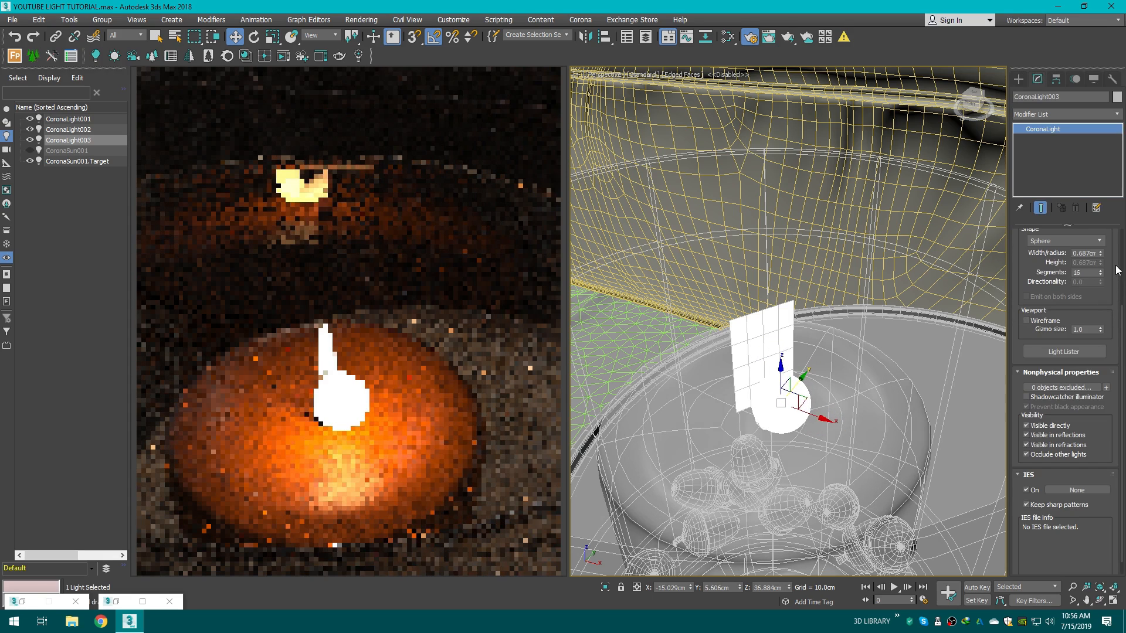
scroll(1102, 311, "up", 3)
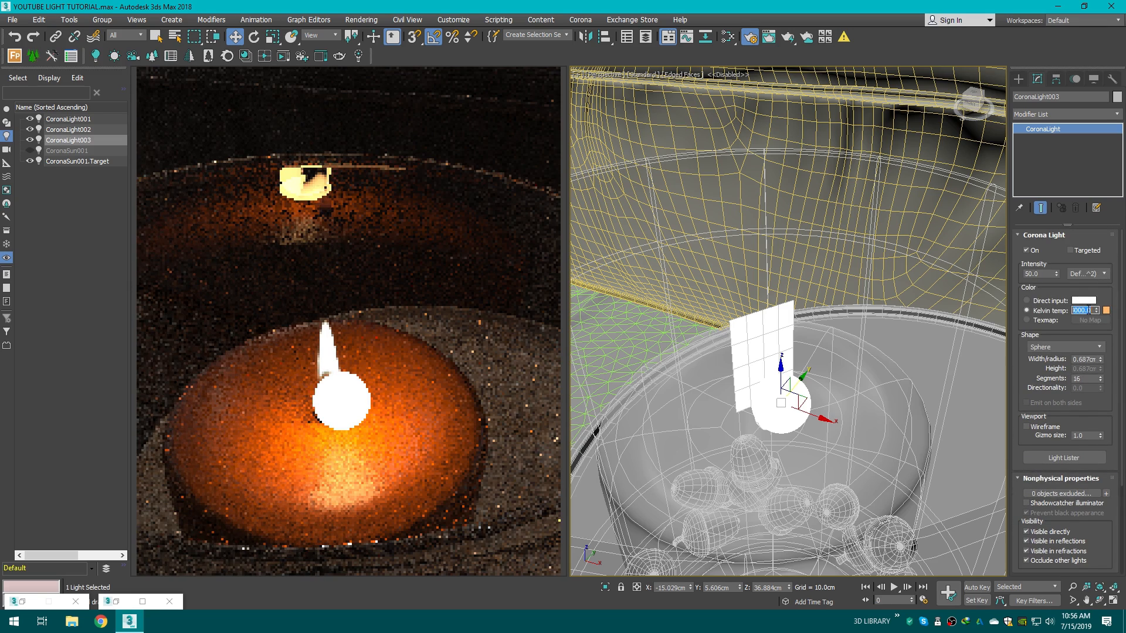
type("2500")
key("Return")
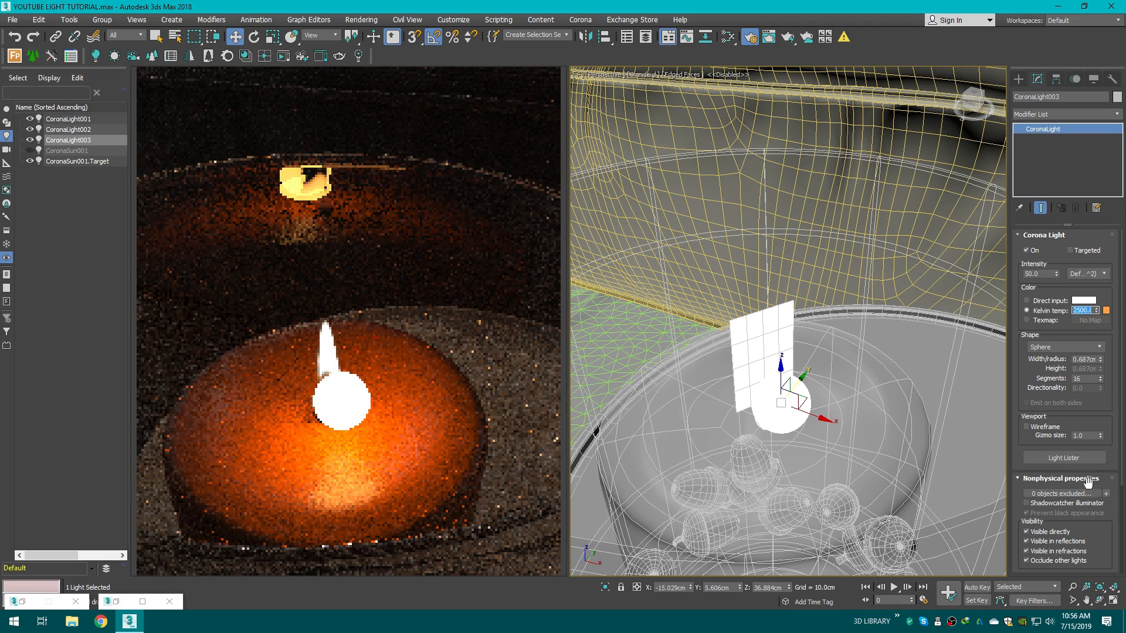
Step: Turn off direct visibility for the candle's sphere light
scroll(1049, 474, "down", 4)
left_click(1037, 410)
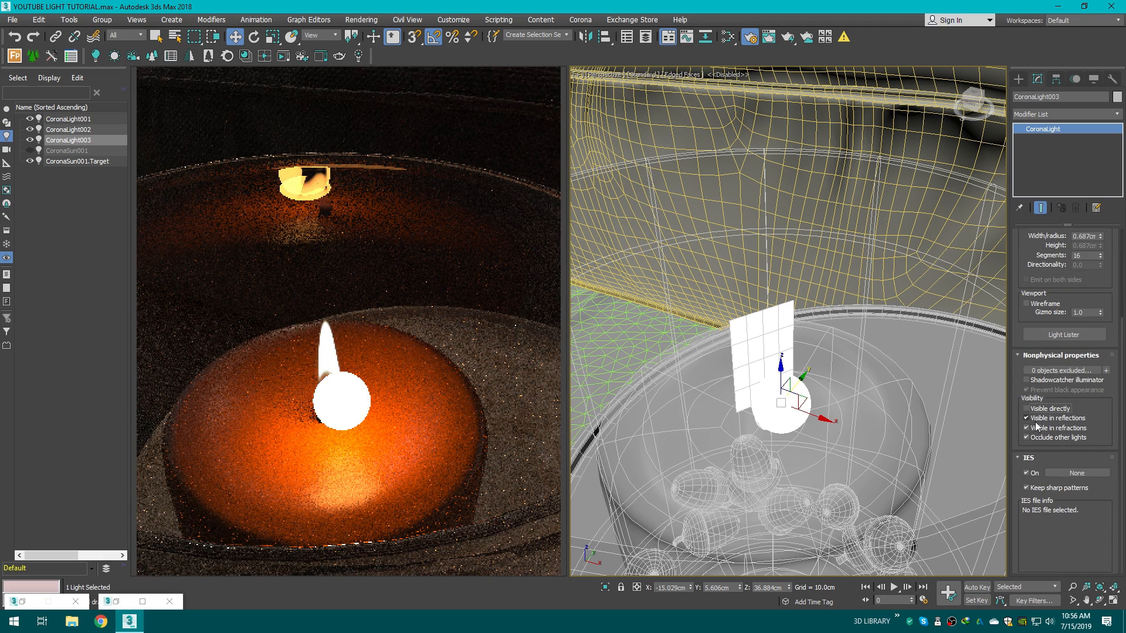
Step: Try hiding the candle light from reflections and refractions, and restore both visibility options
left_click(1032, 418)
left_click(1033, 428)
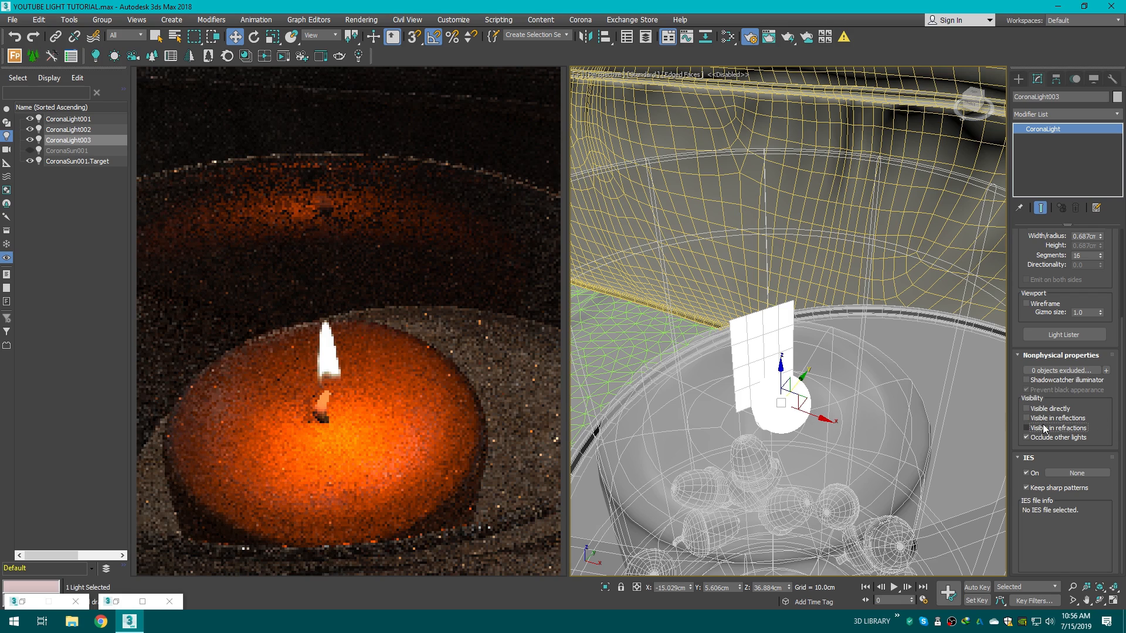
left_click(1037, 428)
left_click(1037, 418)
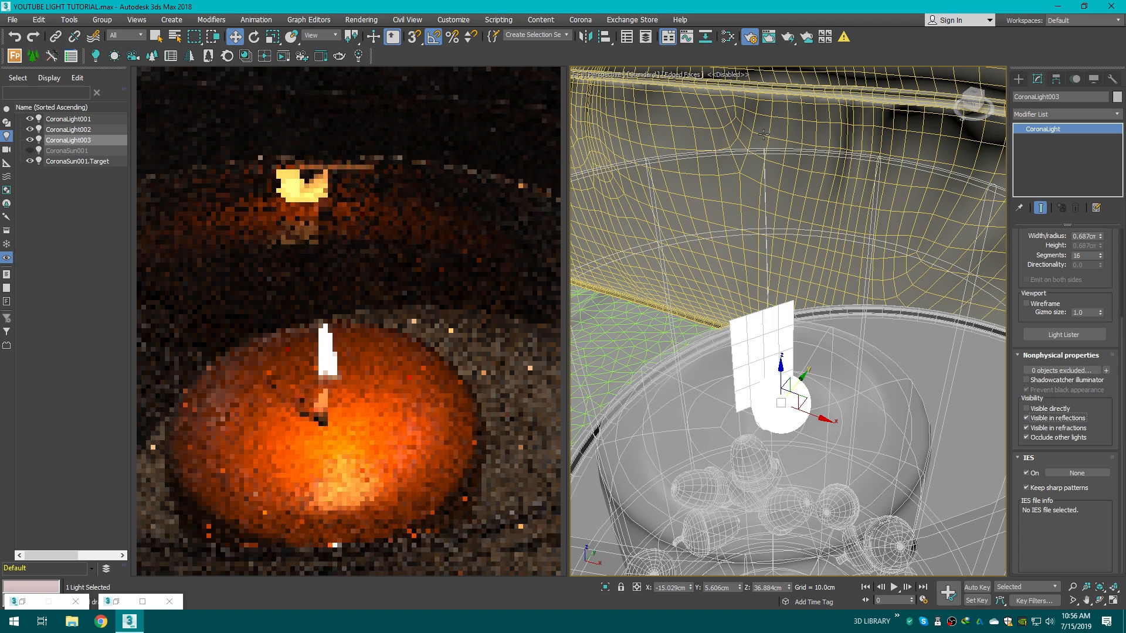
Step: Scale the candle's sphere light slightly and return to the Move tool
key("r")
mouse_move(789, 402)
left_mouse_down()
mouse_move(793, 413)
mouse_move(791, 392)
left_mouse_up()
key("w")
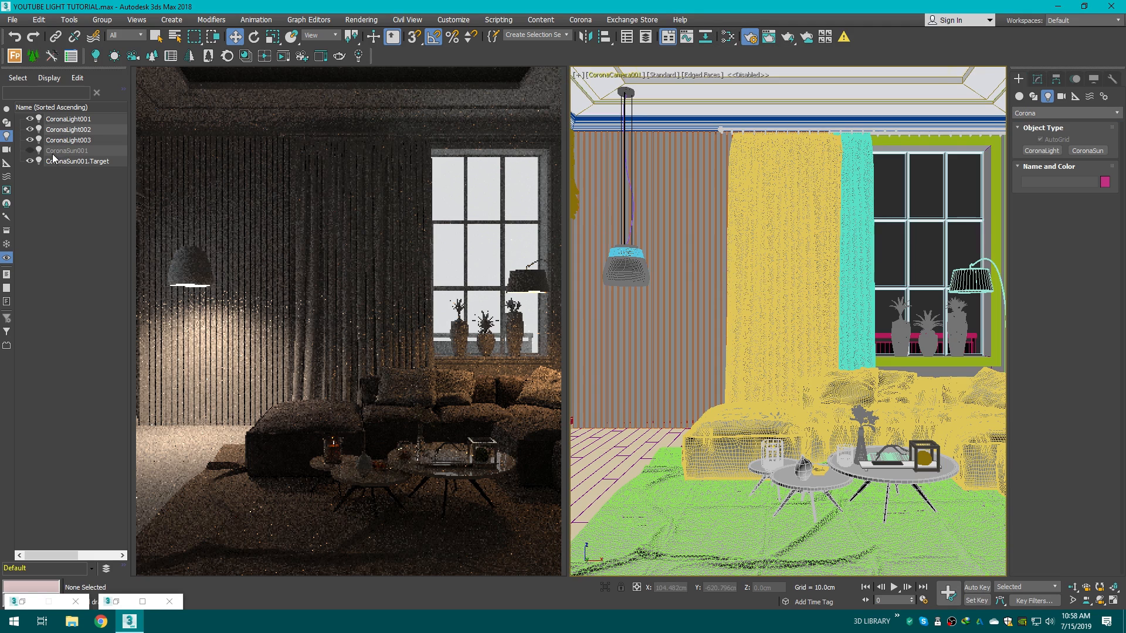
Step: Turn CoronaSun001 back on and enable the CoronaSky map as the scene environment in the render setup
left_click(30, 150)
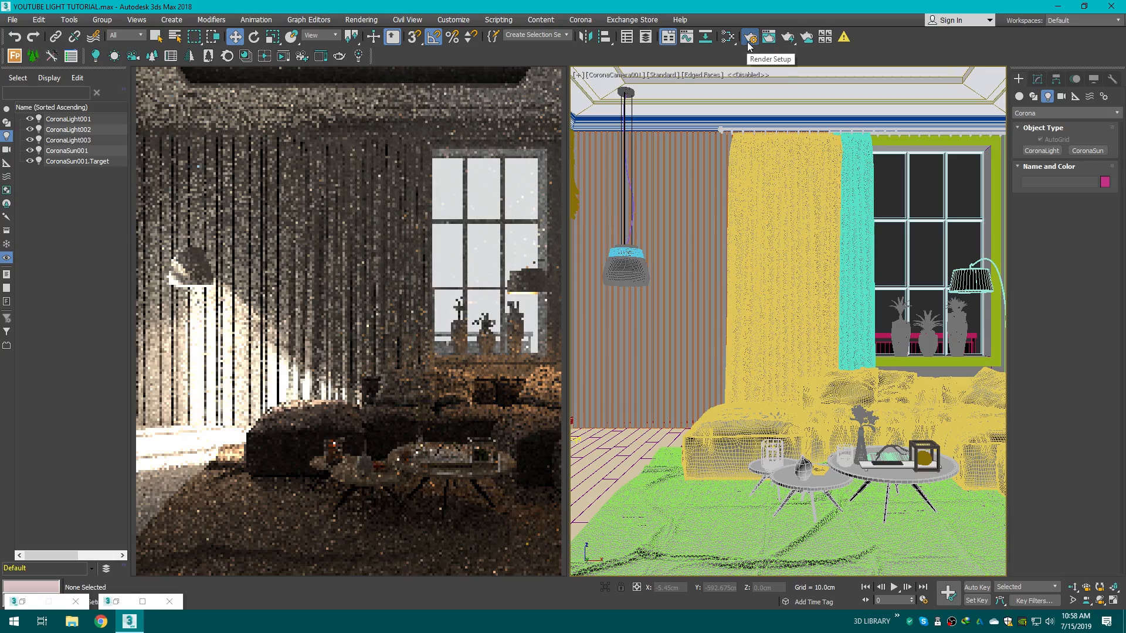
key("m")
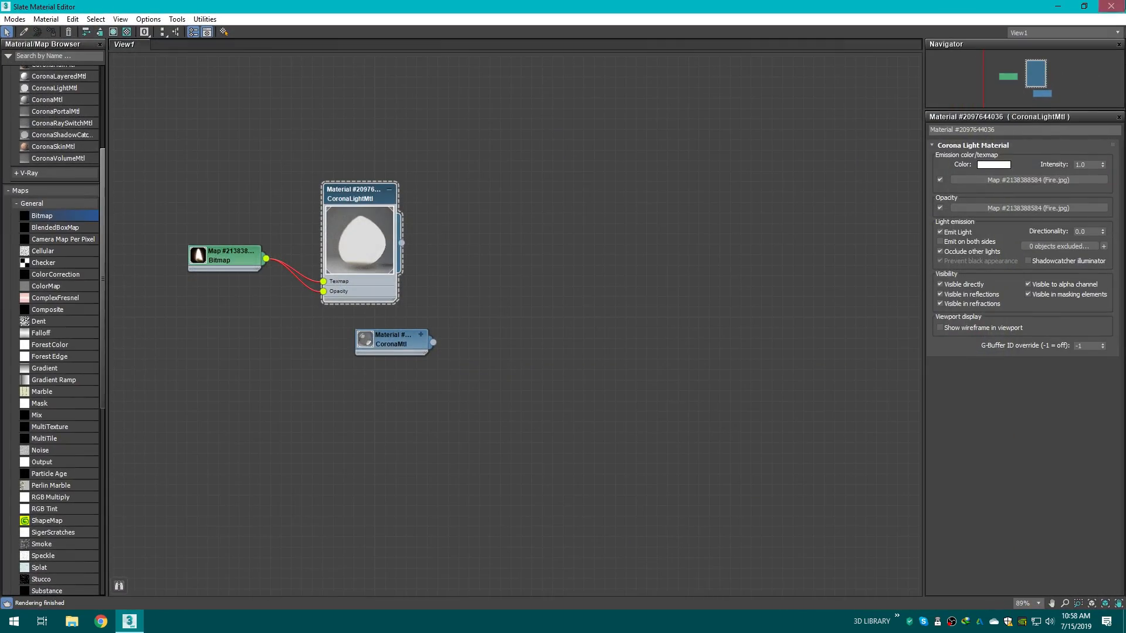
left_click(1110, 6)
left_click(13, 602)
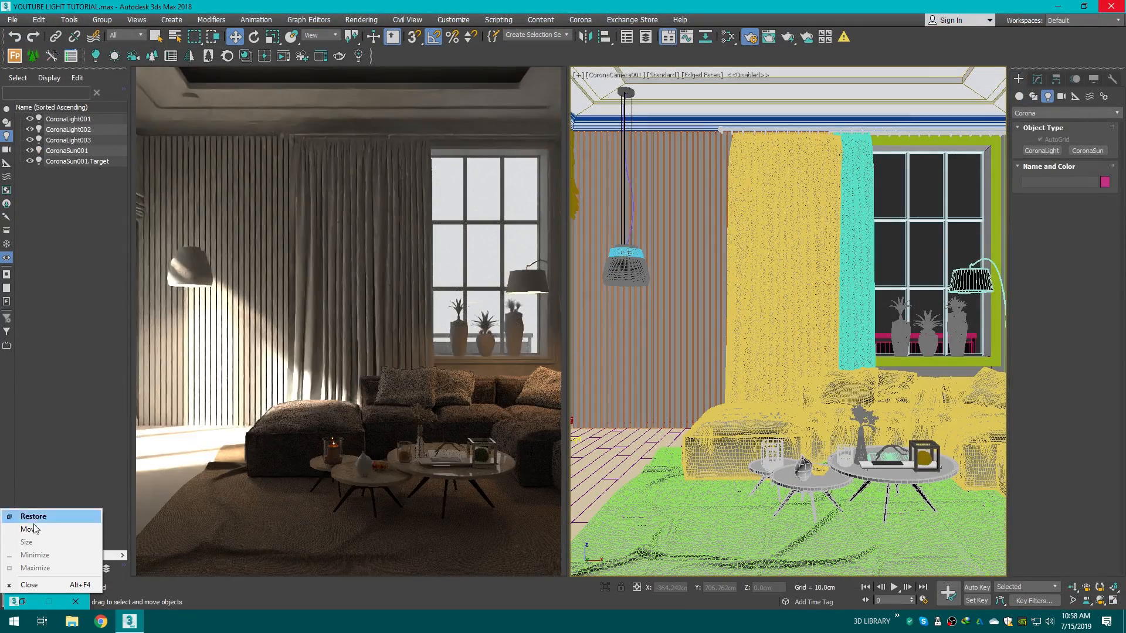
left_click(33, 516)
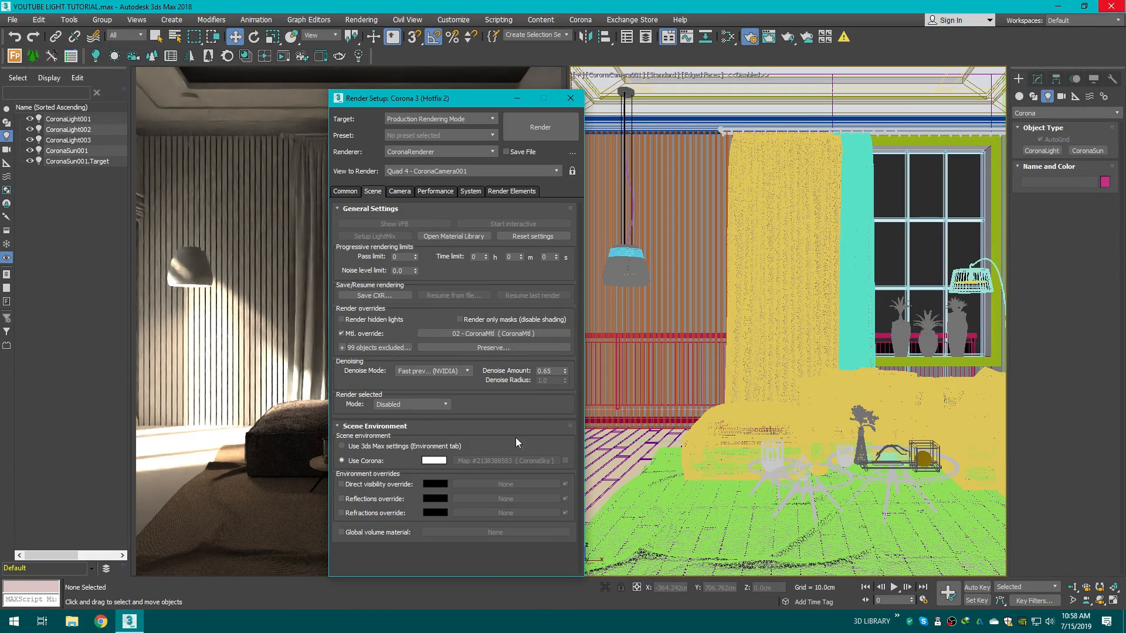
left_click(565, 461)
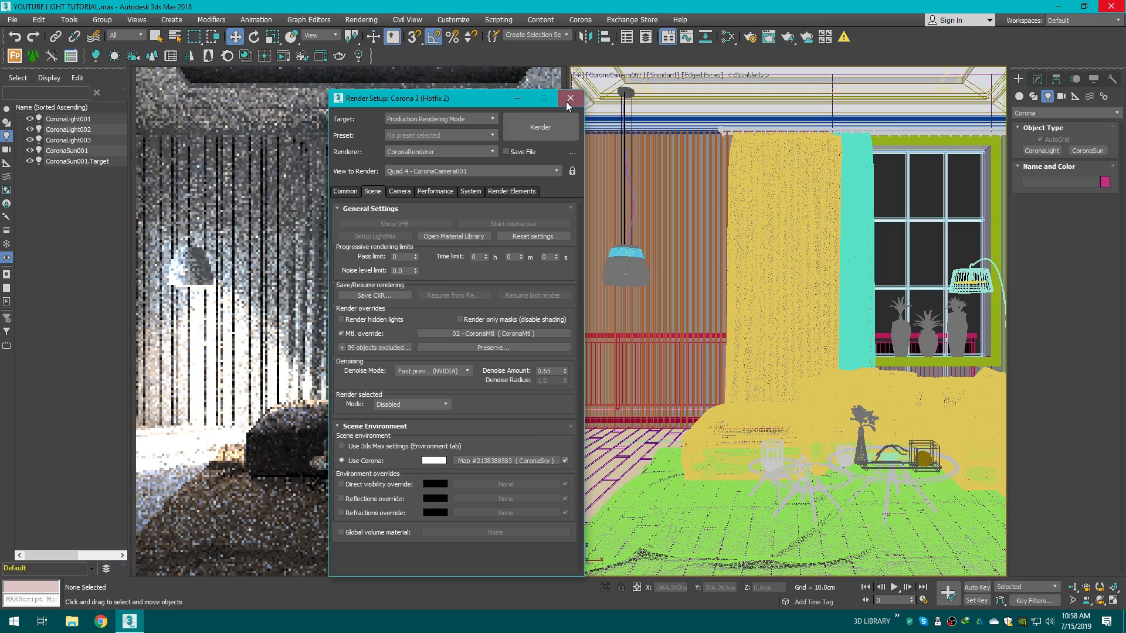
left_click(568, 100)
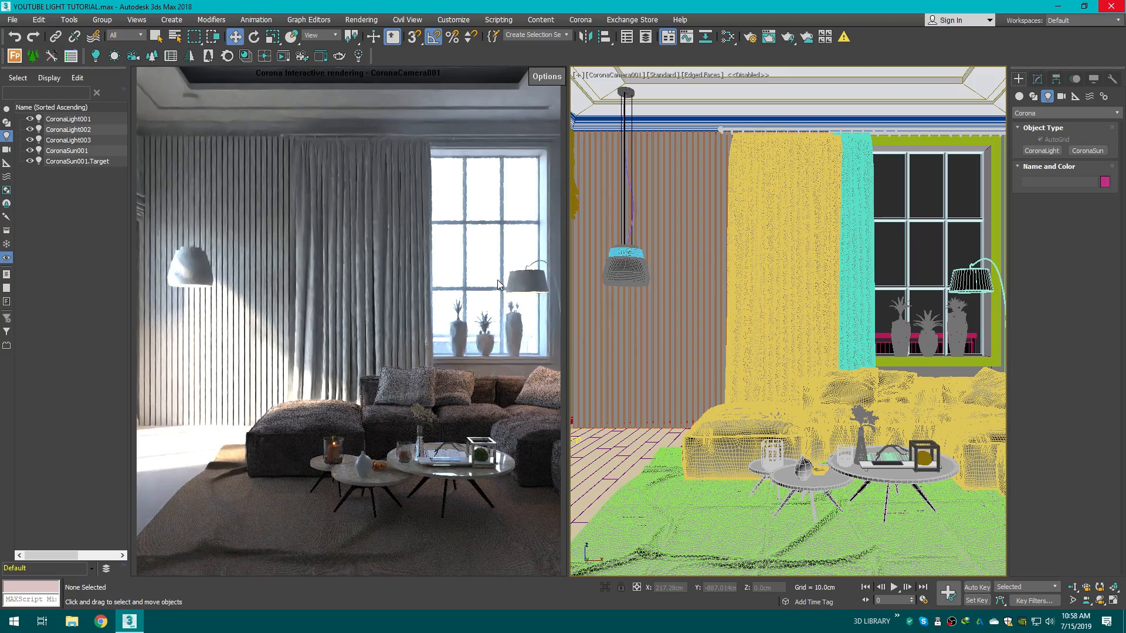
Step: In the perspective view, select the box that forms the strip in the ceiling cove above the pendant lamp
key("p")
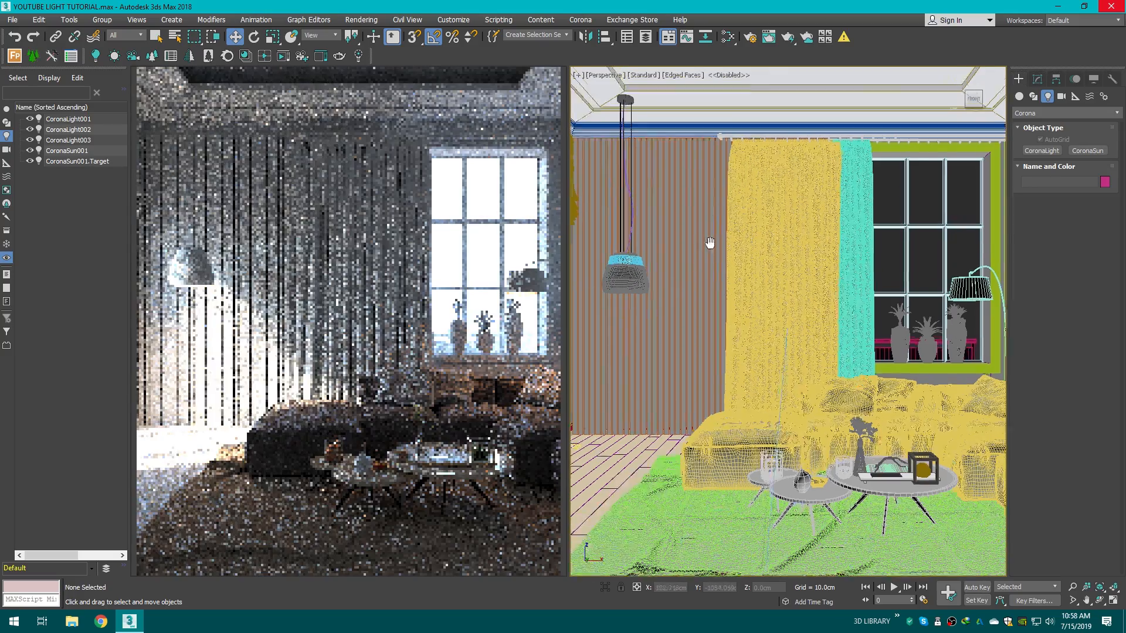
scroll(683, 231, "up", 5)
middle_click_drag(684, 230, 702, 302)
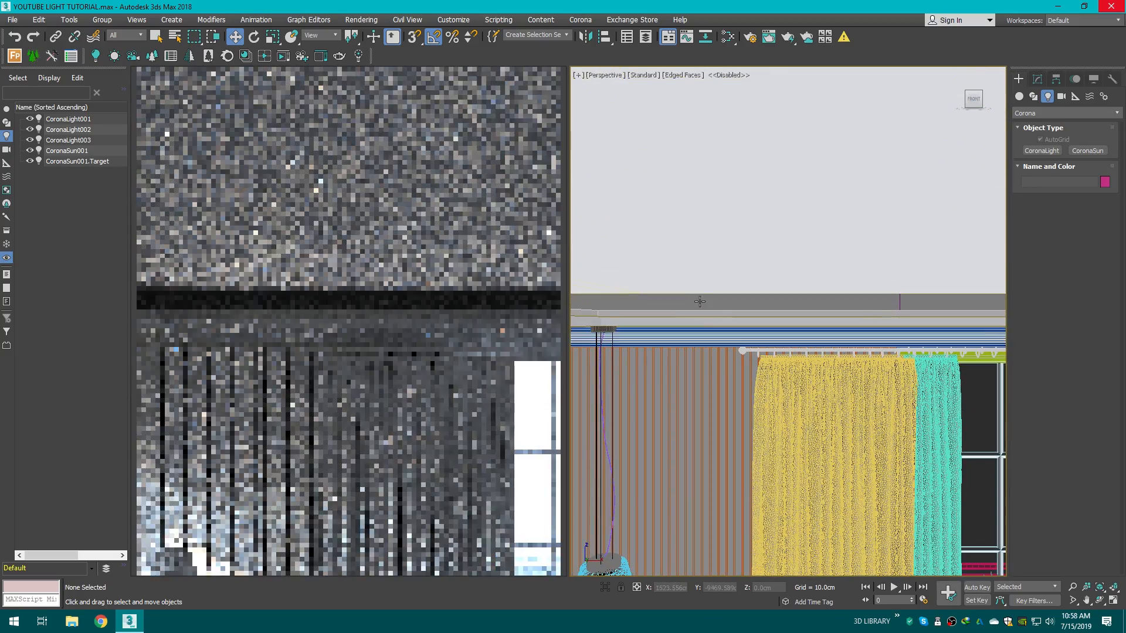
left_click_drag(969, 101, 960, 103)
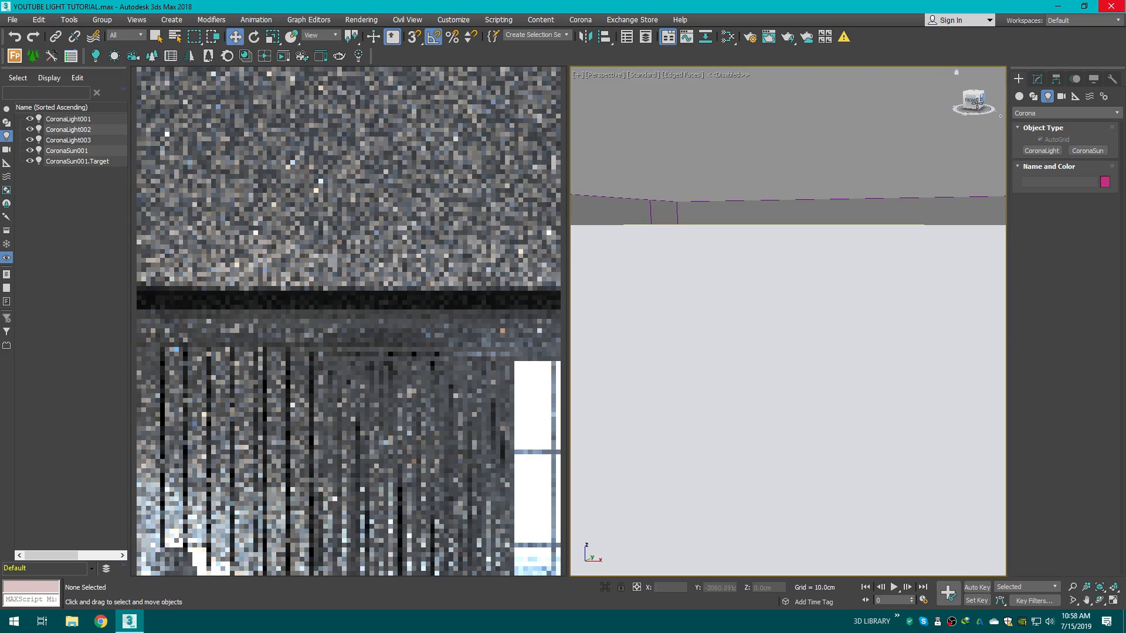
middle_click_drag(732, 199, 844, 256)
scroll(806, 280, "up", 3)
left_click(813, 278)
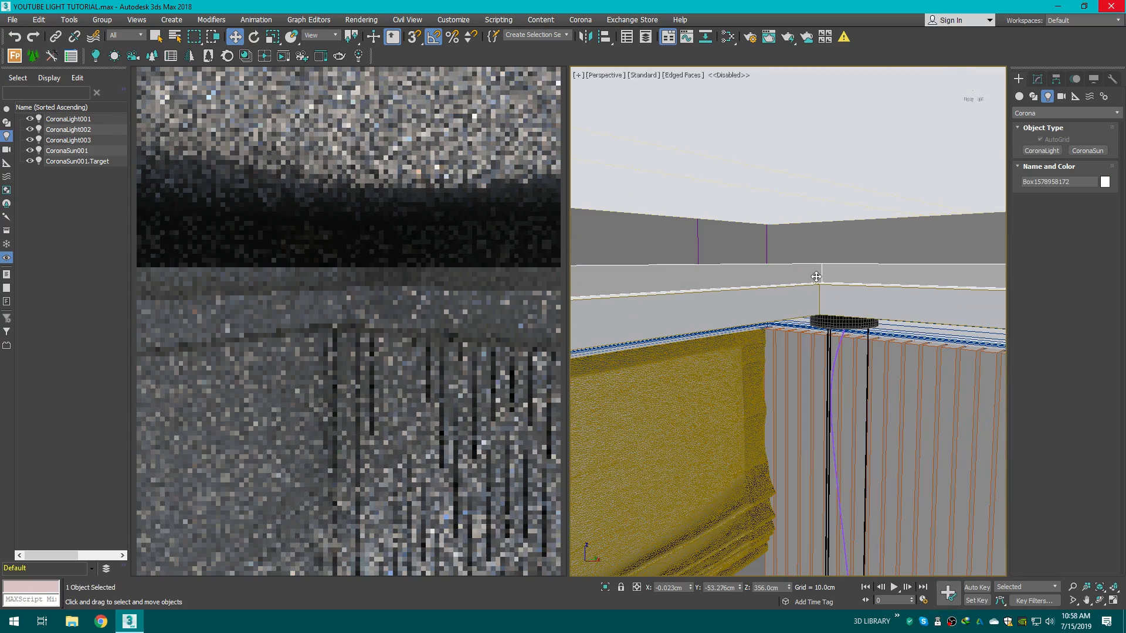
scroll(790, 315, "down", 1)
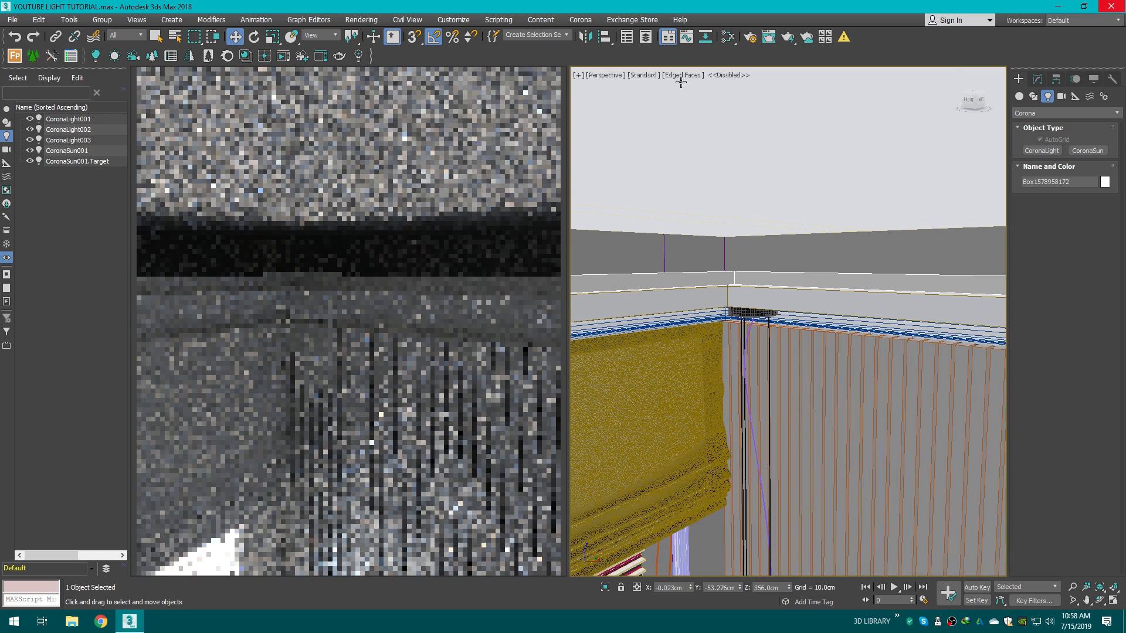
Step: Create a new CoronaLightMtl, open its parameters and shrink the material editor so the viewports stay visible
left_click(749, 37)
scroll(476, 342, "down", 1)
middle_click_drag(414, 412, 512, 339)
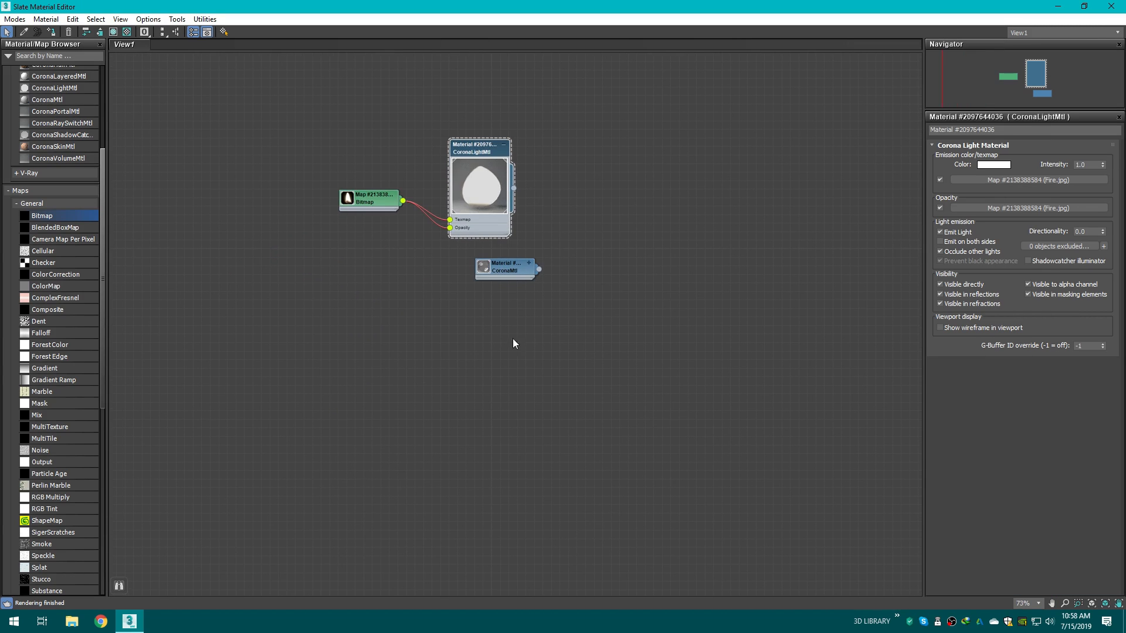
scroll(43, 282, "up", 3)
left_click_drag(58, 216, 493, 329)
scroll(492, 328, "up", 1)
double_click(492, 328)
left_click(1084, 6)
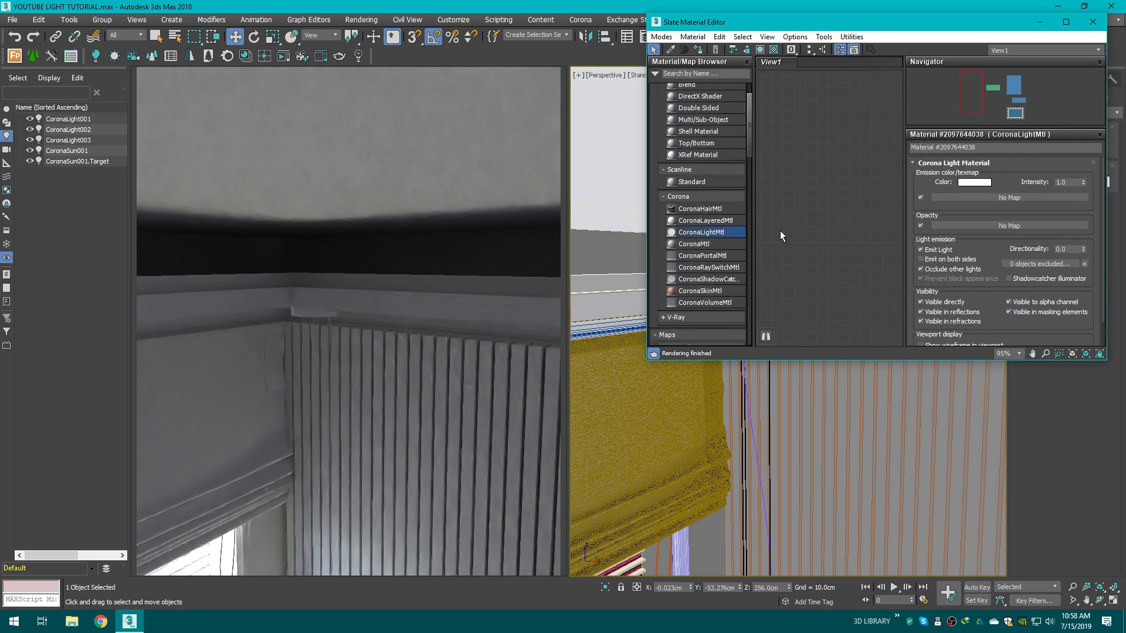
left_click_drag(812, 26, 692, 216)
Step: Make the new CoronaLightMtl emit on both sides, apply it to the selected ceiling box and set its intensity to 10
middle_click_drag(696, 411, 654, 336)
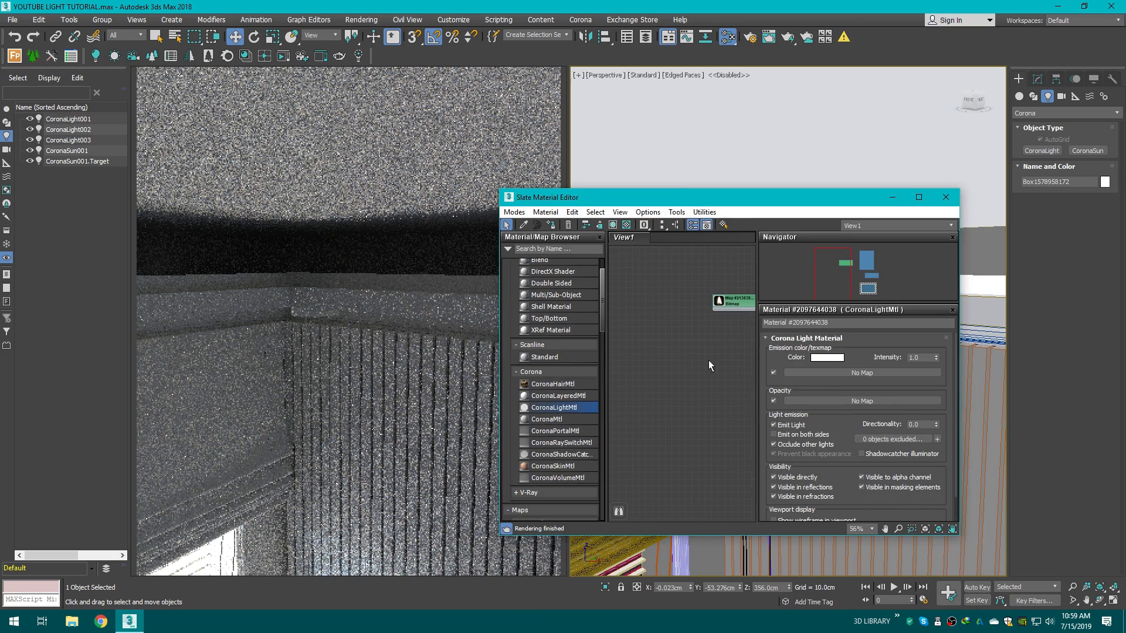
middle_click_drag(708, 359, 656, 368)
middle_click_drag(733, 381, 613, 319)
left_click(666, 362)
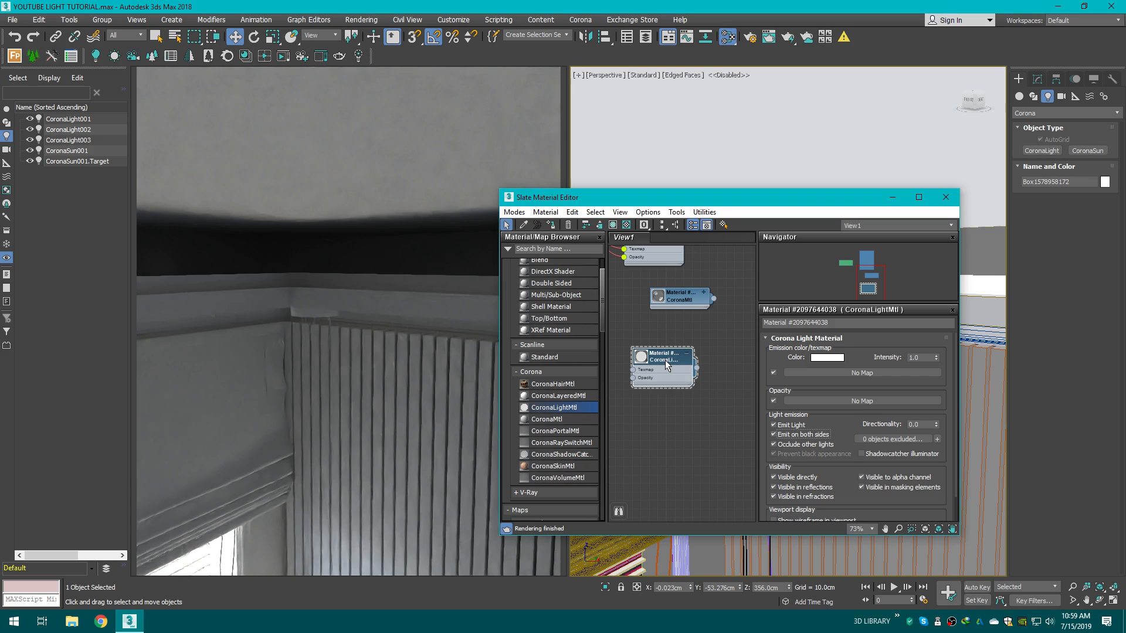
left_click_drag(666, 361, 678, 362)
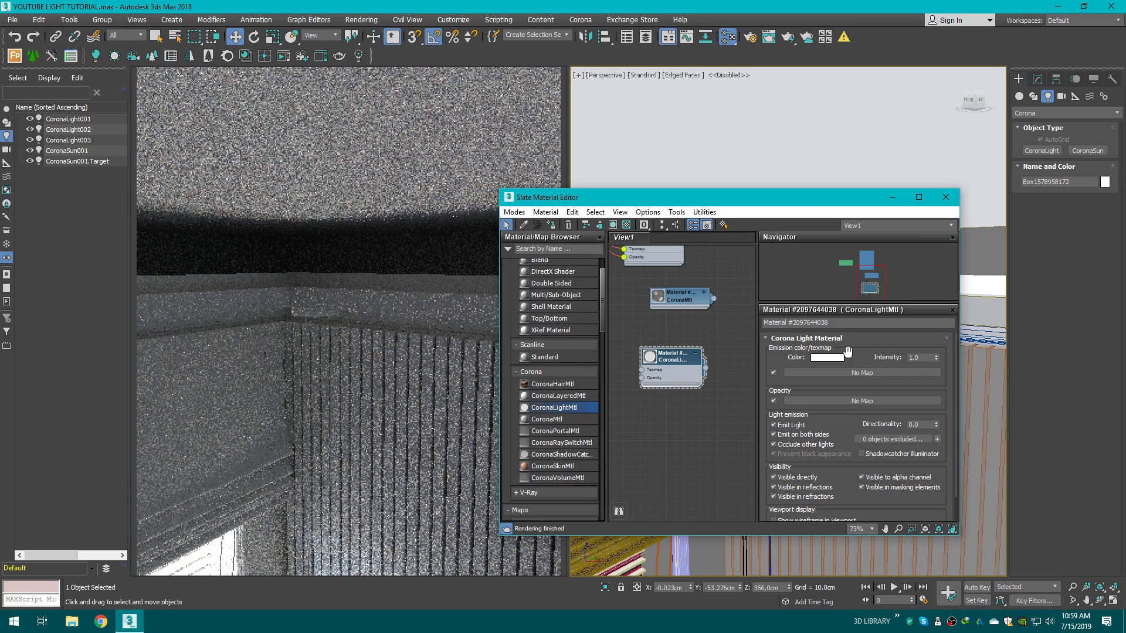
left_click(919, 359)
type("1")
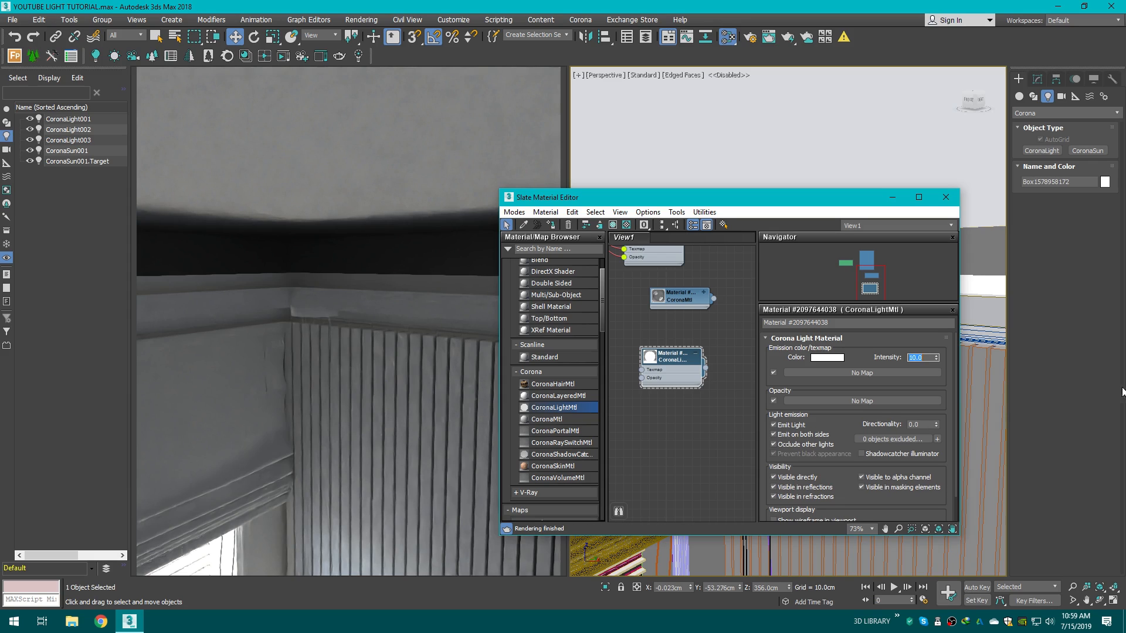
Step: Turn off the material override in the render setup, dismiss the Corona message and minimize both open windows
left_click(752, 39)
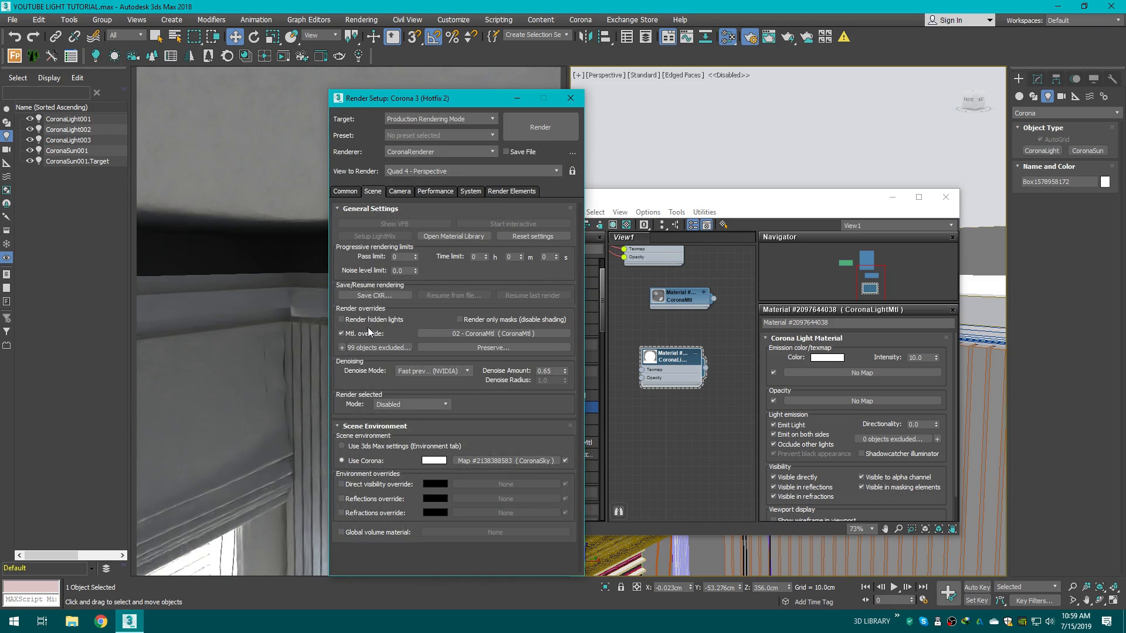
left_click(349, 335)
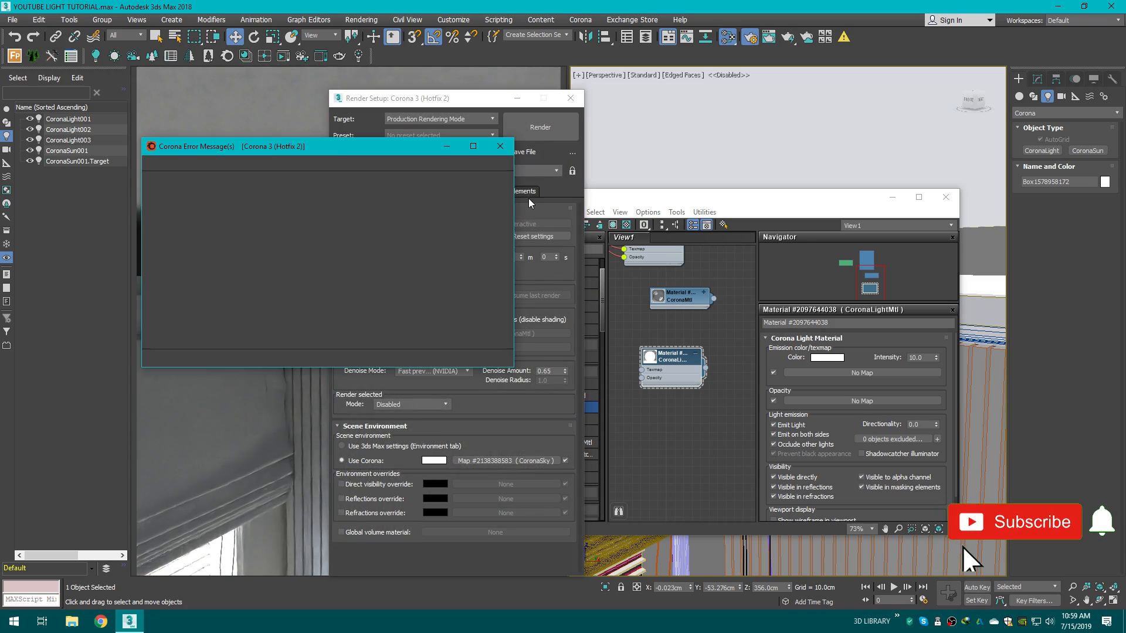
left_click(499, 146)
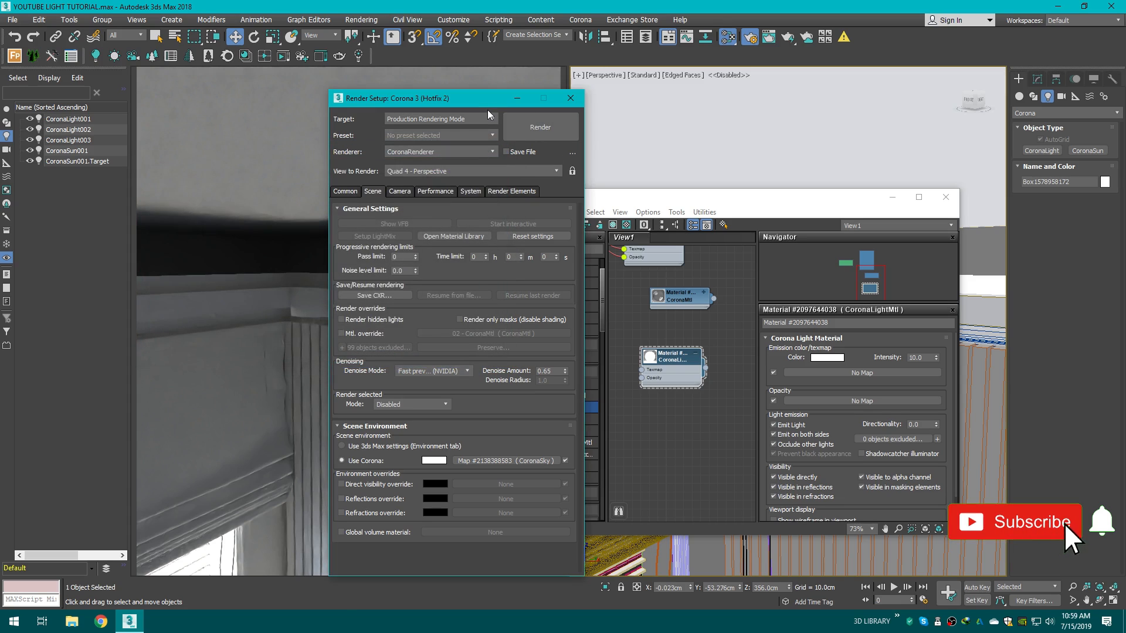
left_click_drag(491, 106, 533, 98)
left_click_drag(862, 200, 825, 182)
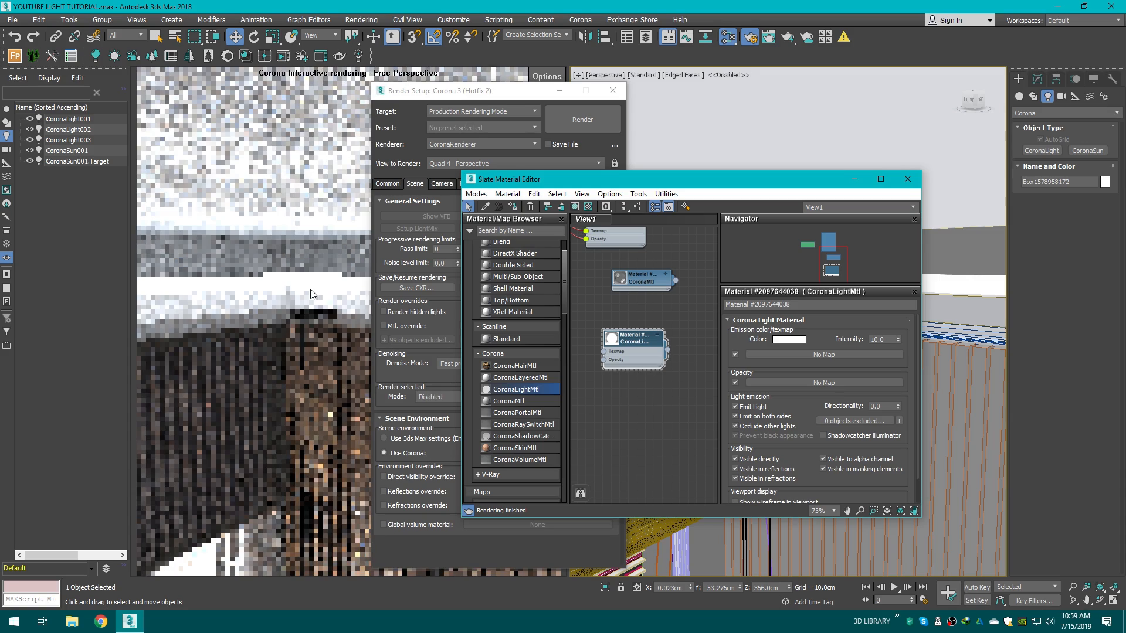
left_click(560, 90)
left_click(854, 179)
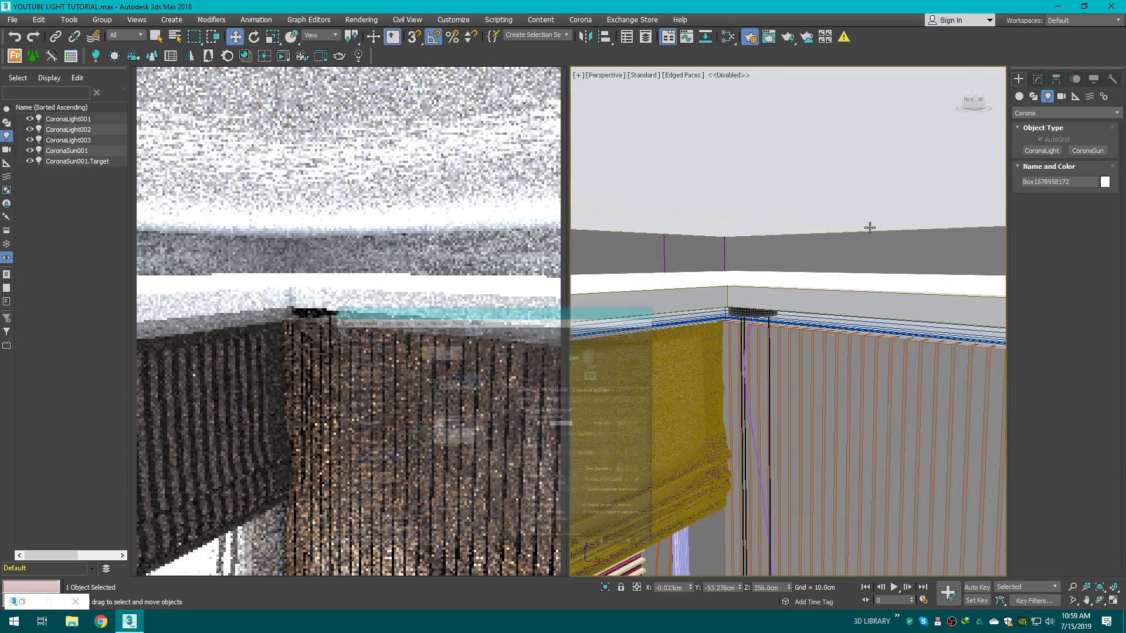
Step: Return to the CoronaCamera001 view and set the ceiling light material's intensity to 4
key("c")
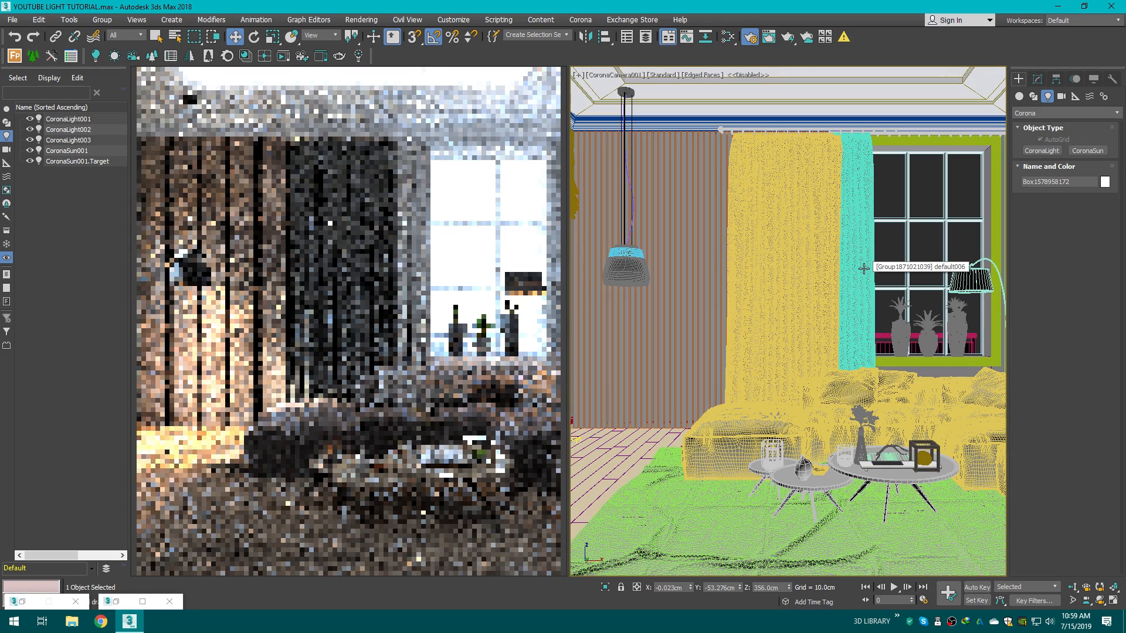
left_click(143, 599)
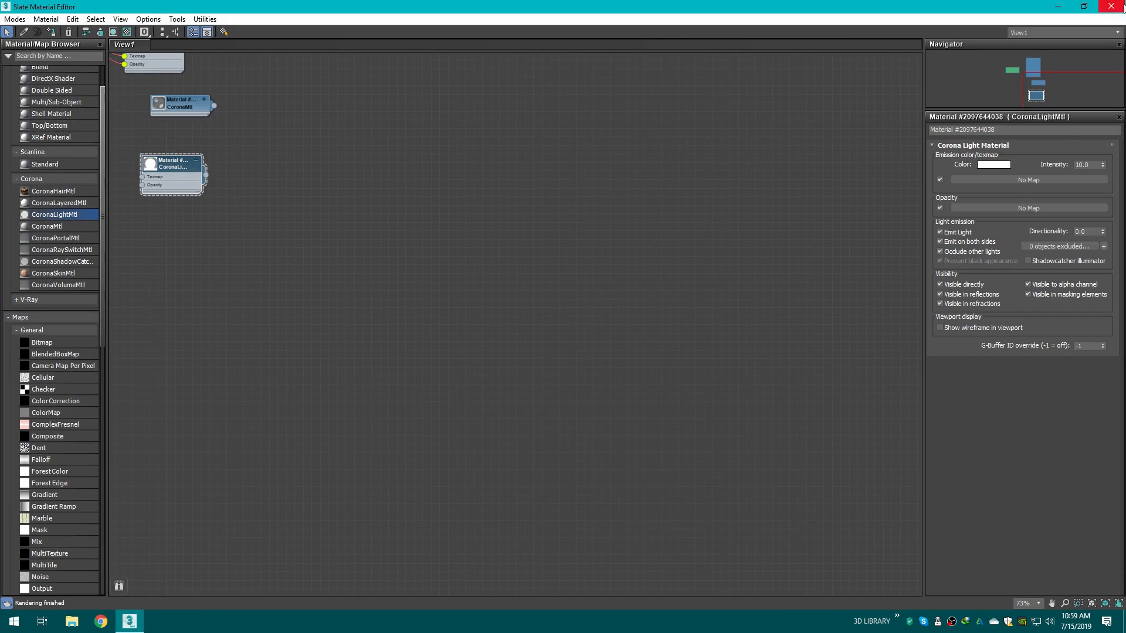
double_click(1092, 166)
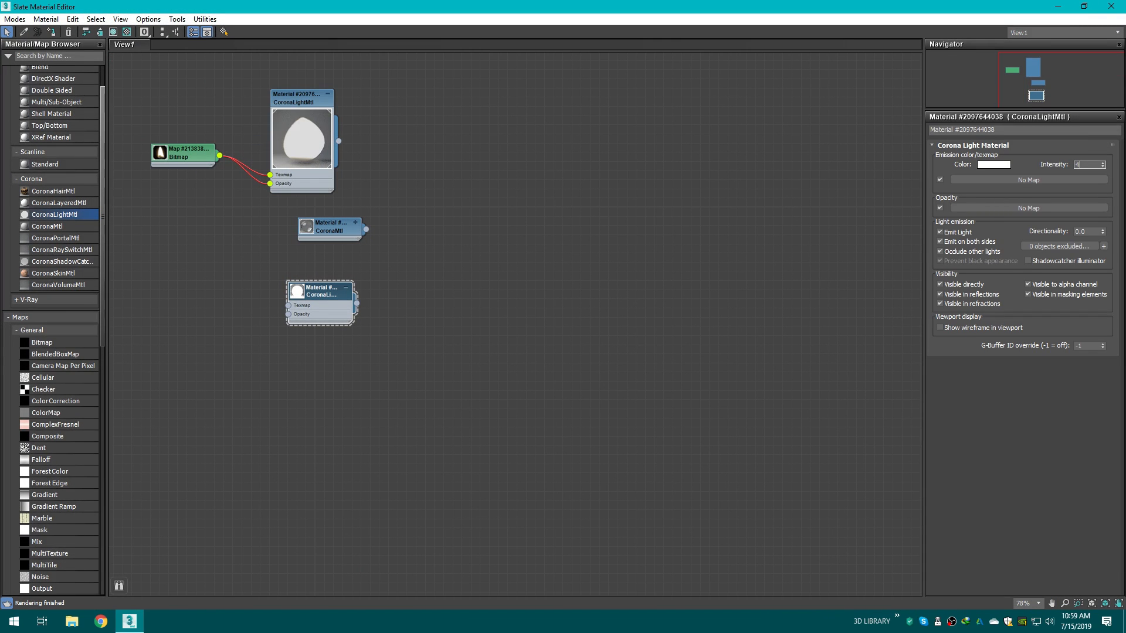
left_click(1084, 6)
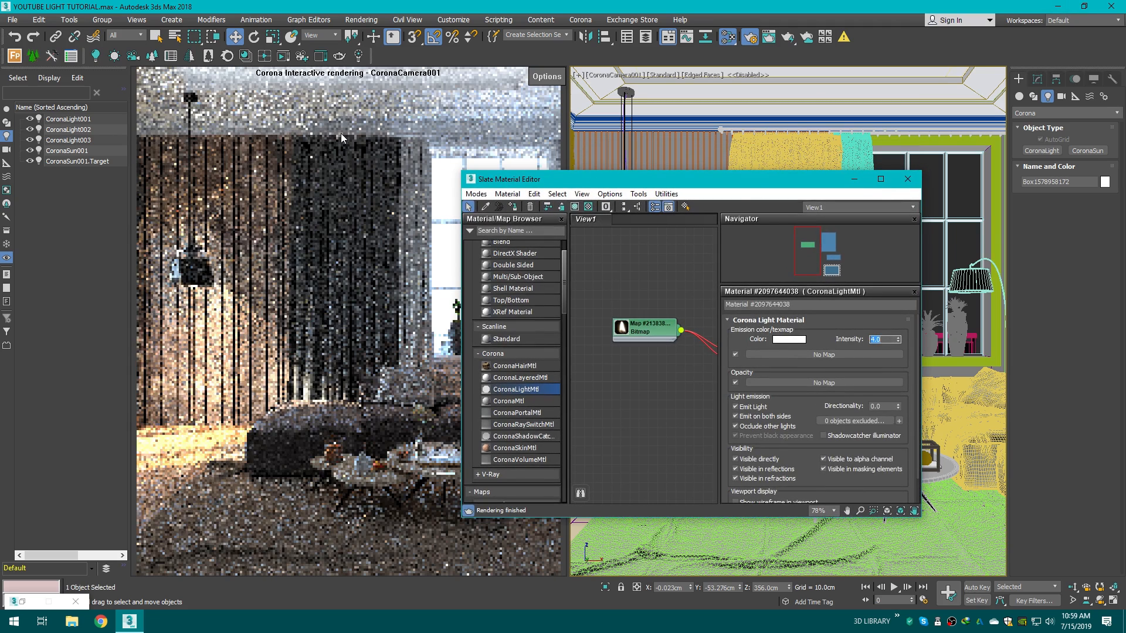
Step: Set the ceiling light material's emission color to a warm yellow with hue 29 and saturation 221
scroll(618, 321, "down", 1)
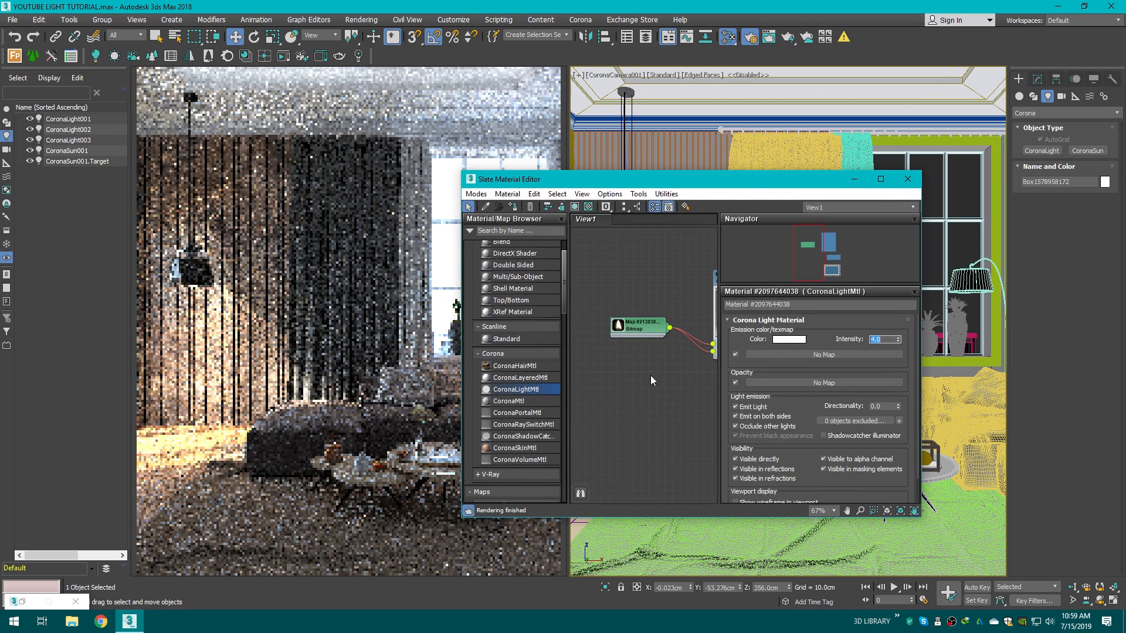
middle_click_drag(649, 375, 538, 285)
left_click(792, 339)
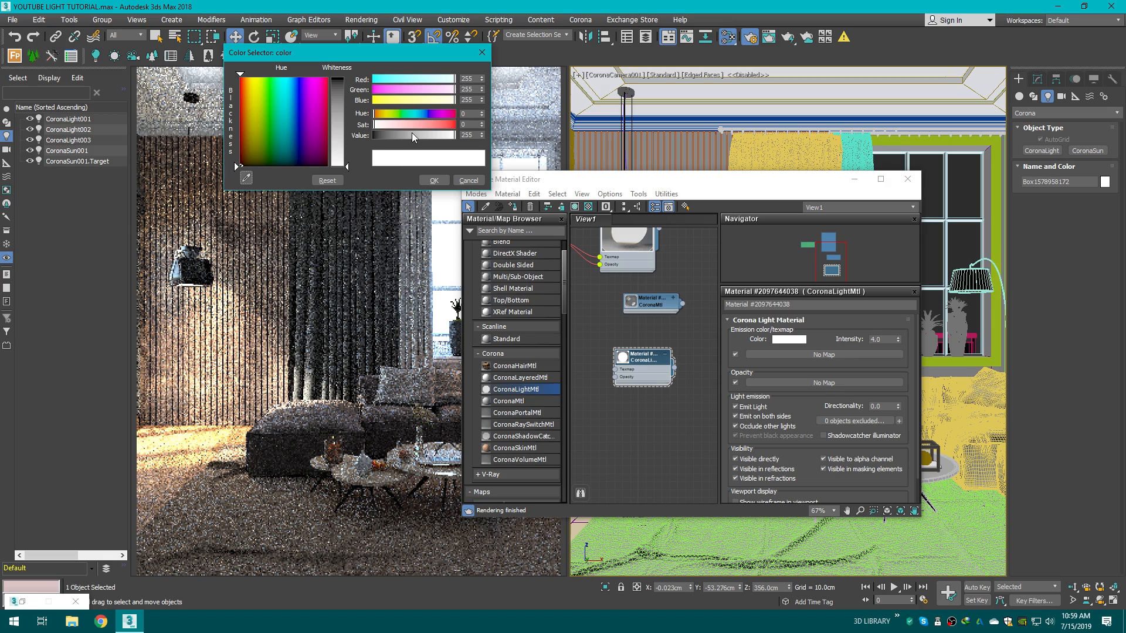
left_click_drag(388, 111, 384, 113)
left_click(383, 115)
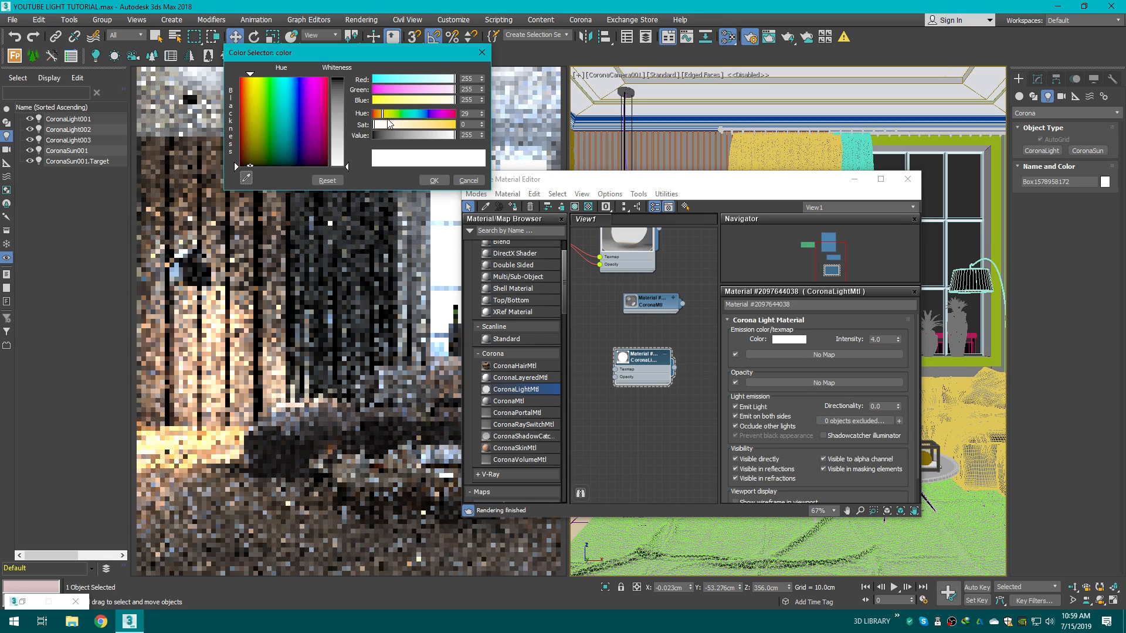
left_click(438, 125)
left_click(434, 180)
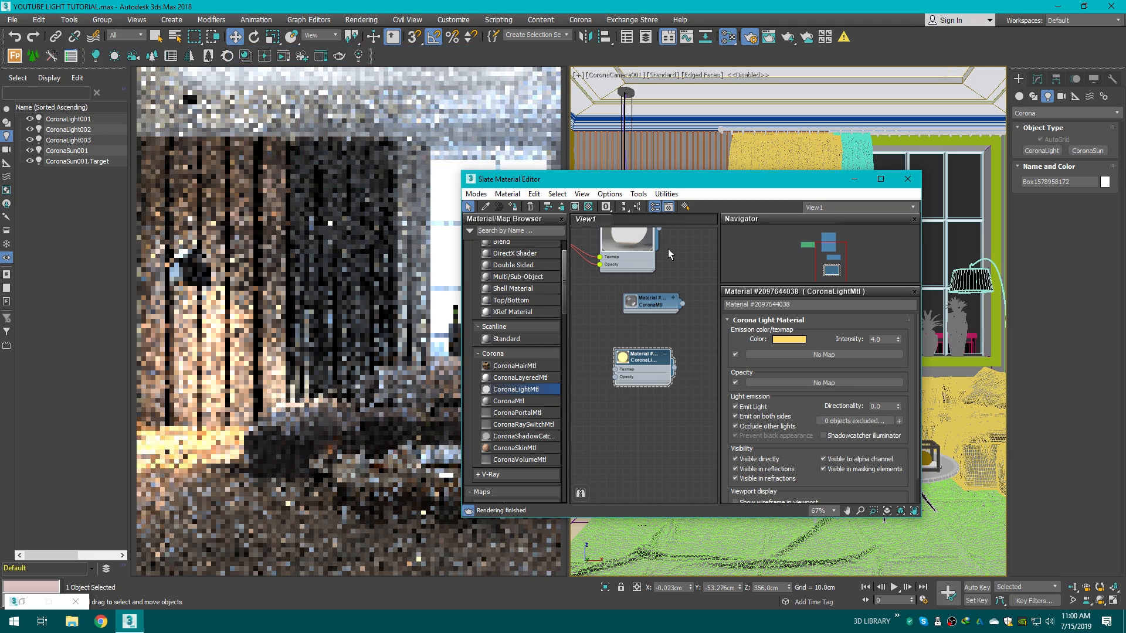
Step: Reduce the saturation of the ceiling light material's emission color to 150, and further to 111
left_click(786, 340)
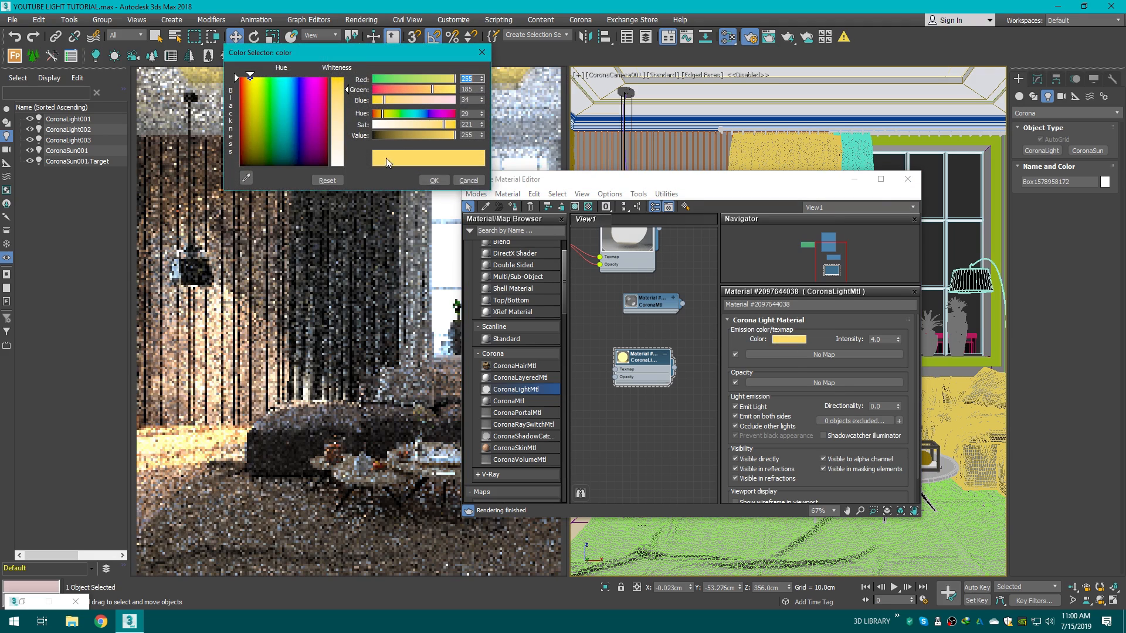
left_click_drag(447, 125, 425, 126)
left_click(434, 180)
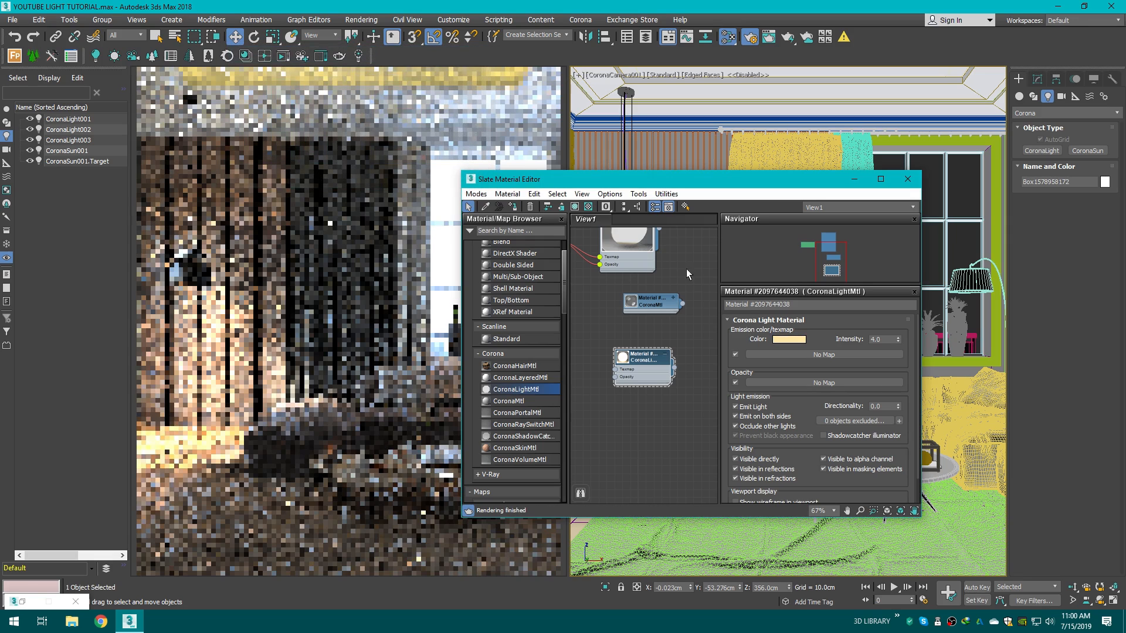
left_click(789, 338)
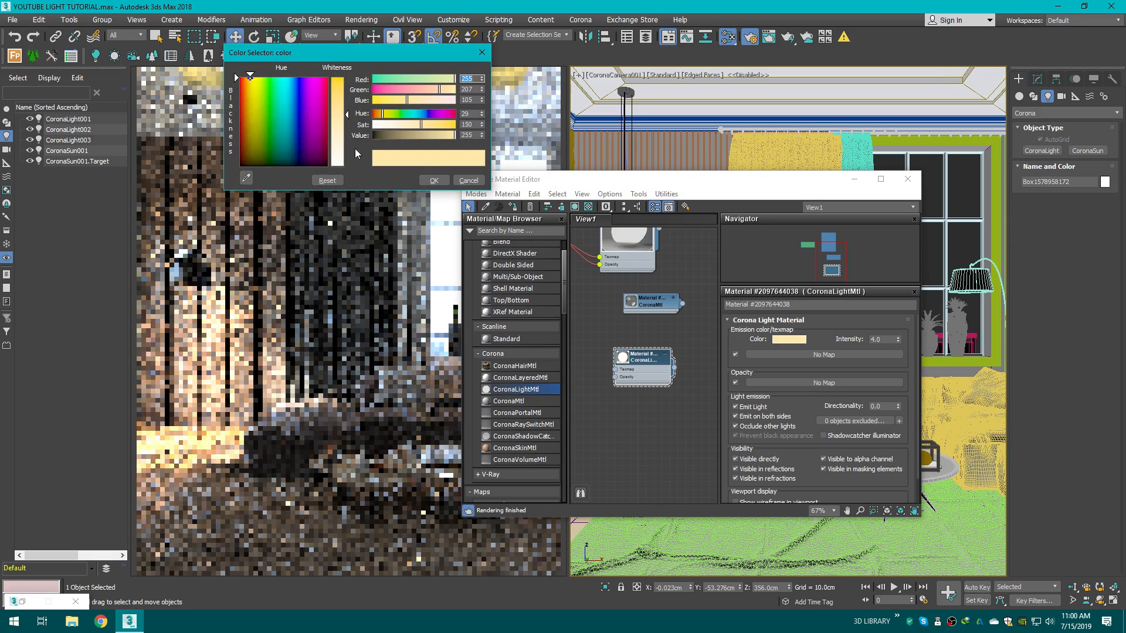
left_click_drag(416, 122, 410, 124)
left_click(435, 180)
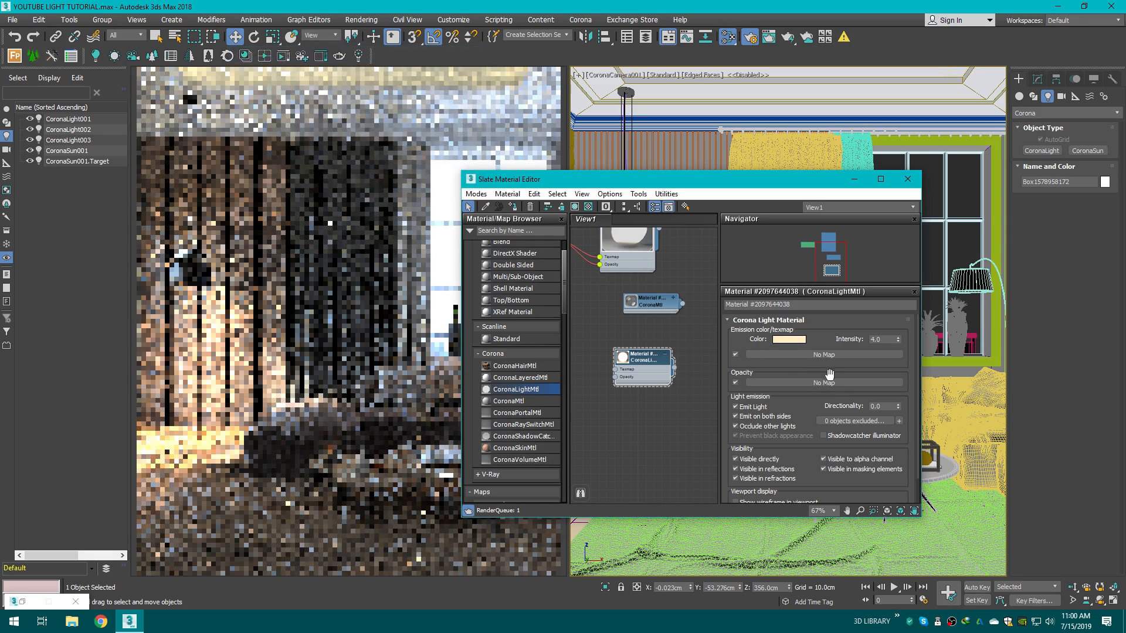
Step: Set the ceiling light material's intensity to 1 and toggle its emission on both sides off and on again
double_click(877, 339)
type("1")
key("Return")
left_click(744, 416)
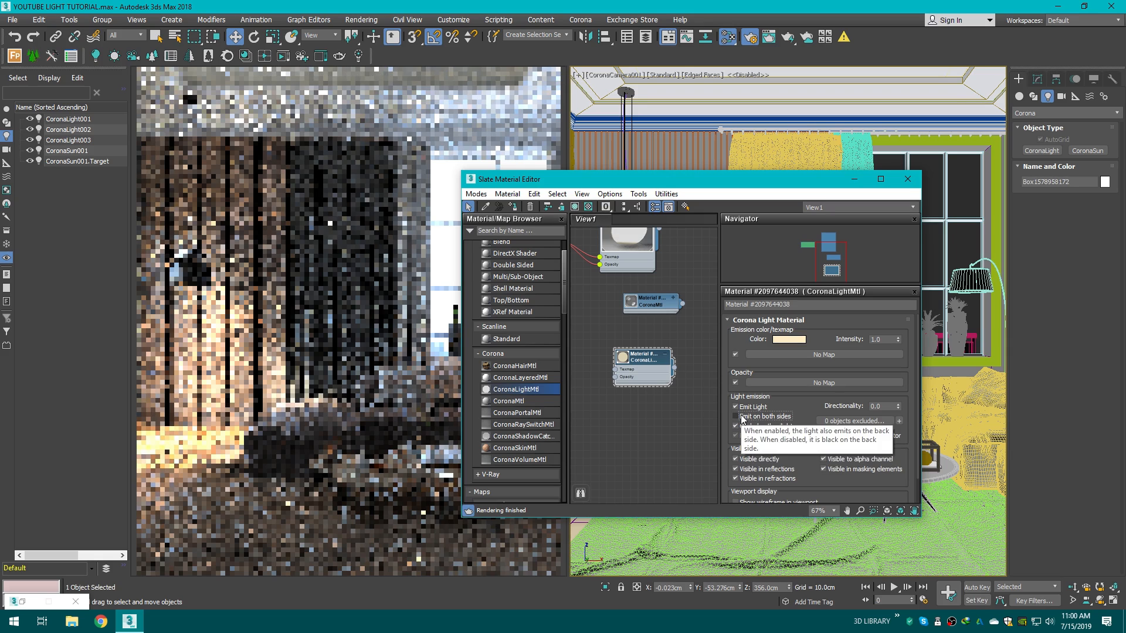
left_click(762, 417)
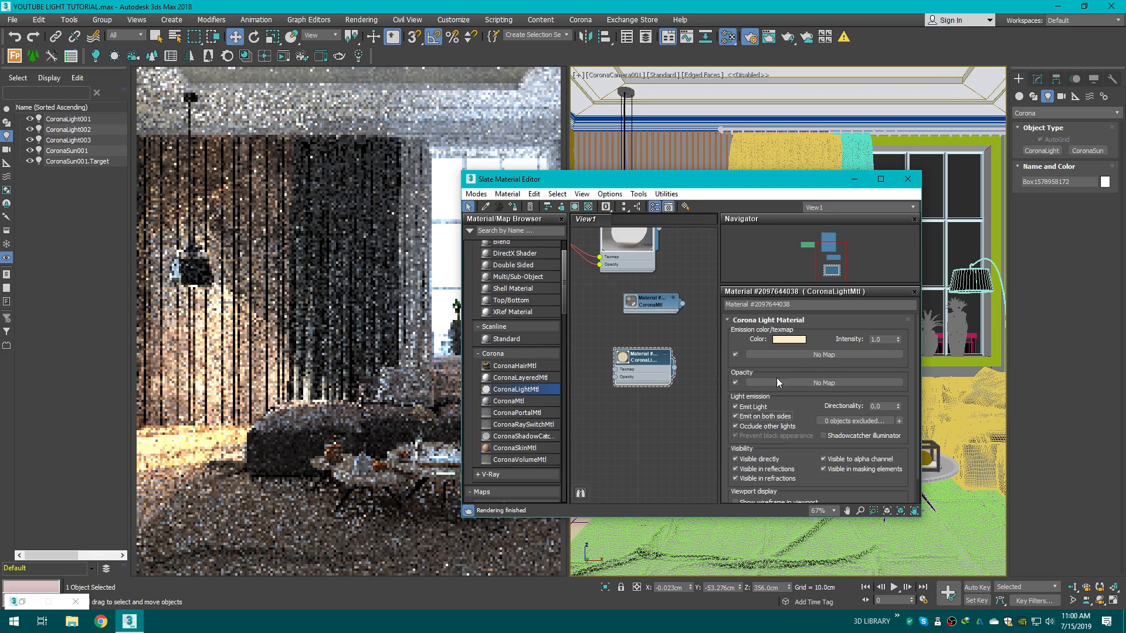
Step: Set the ceiling light material's emission color saturation to 60 and its intensity to 5, and close the material editor
left_click(791, 340)
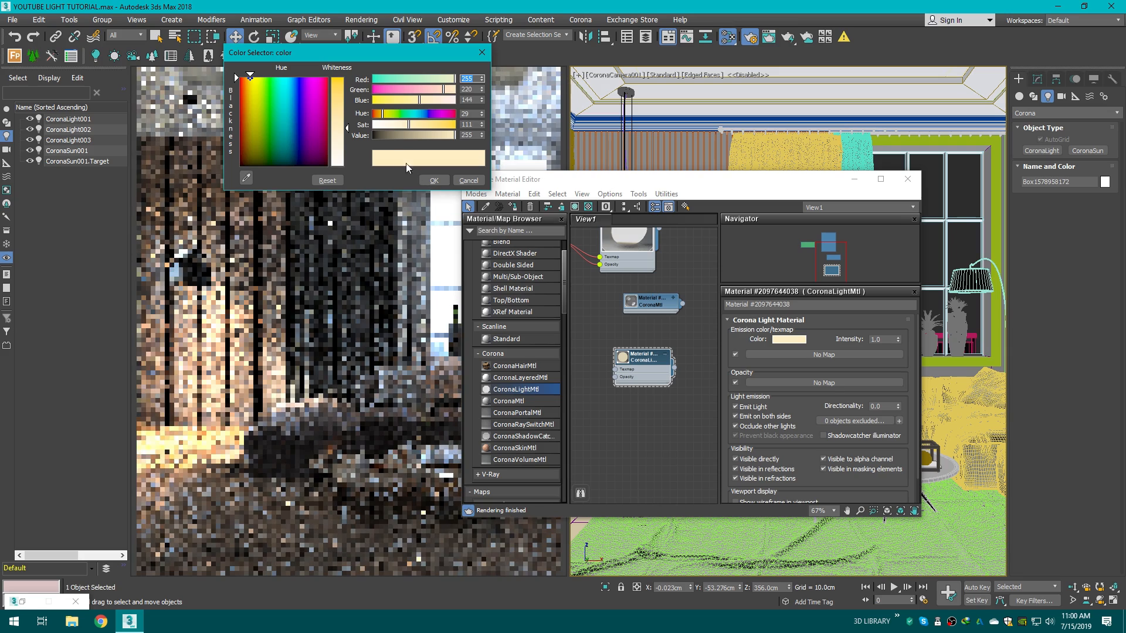
left_click(393, 122)
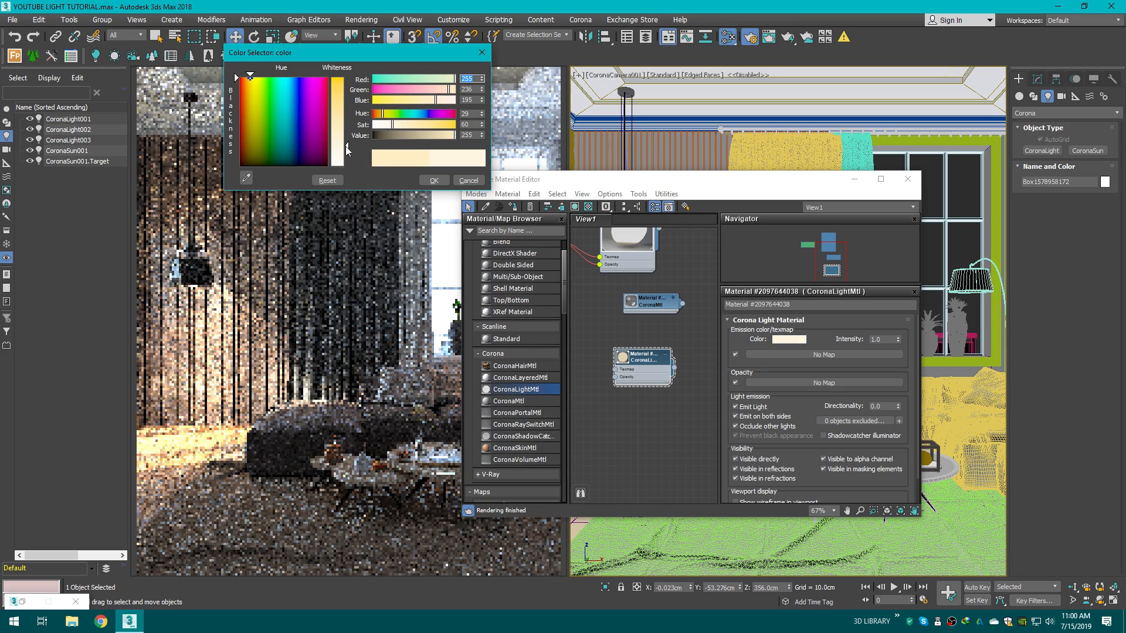
left_click(439, 184)
left_click(876, 339)
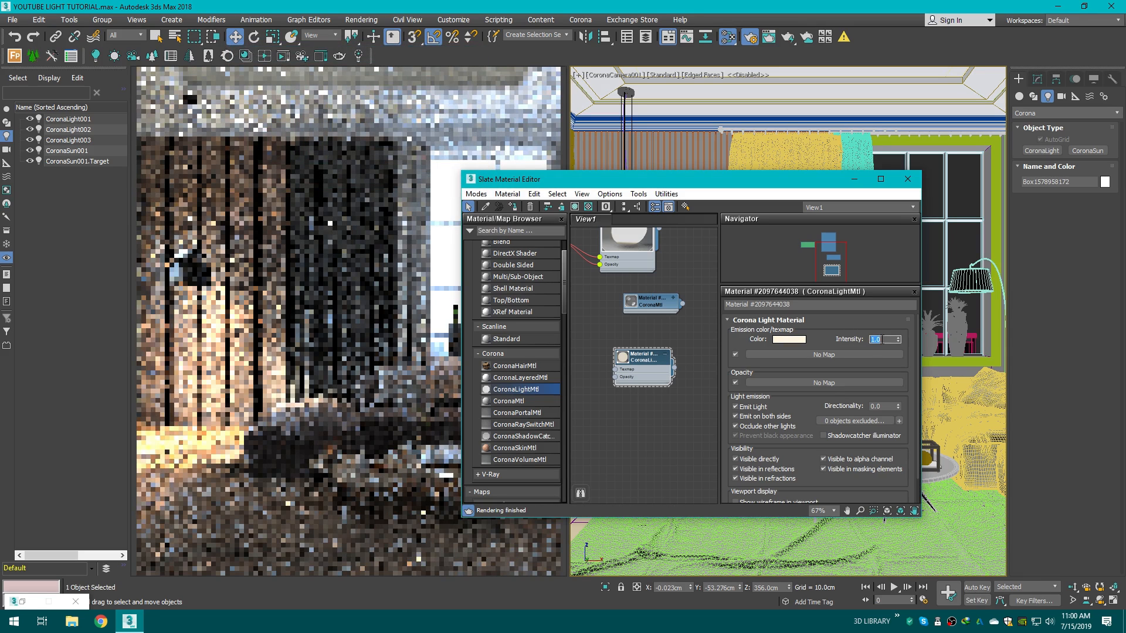
type("5")
key("Return")
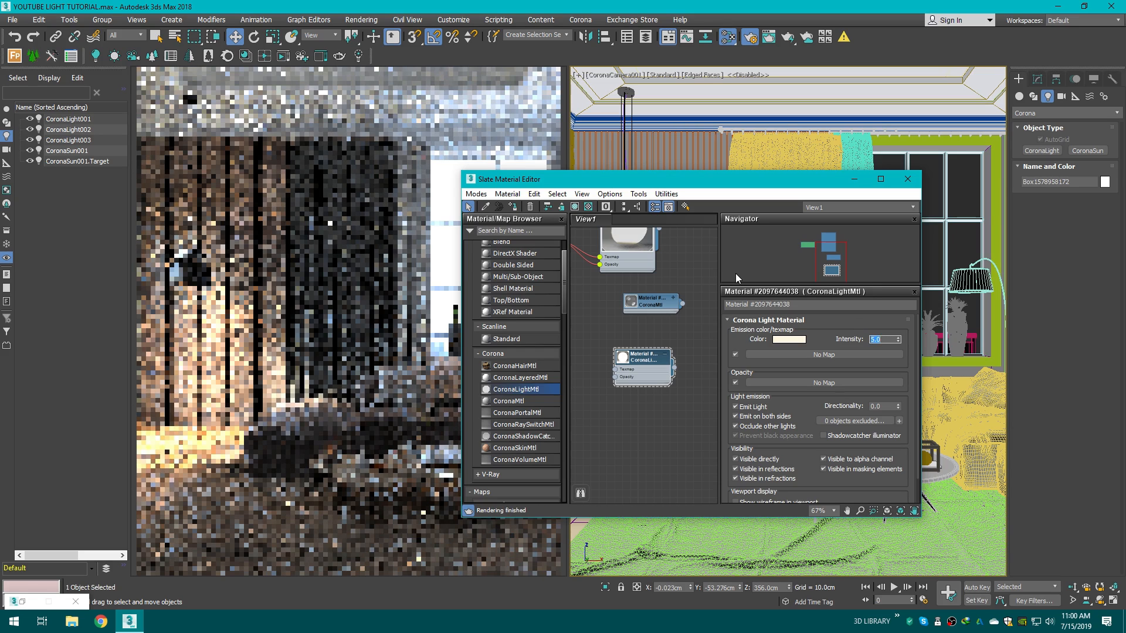
left_click(907, 178)
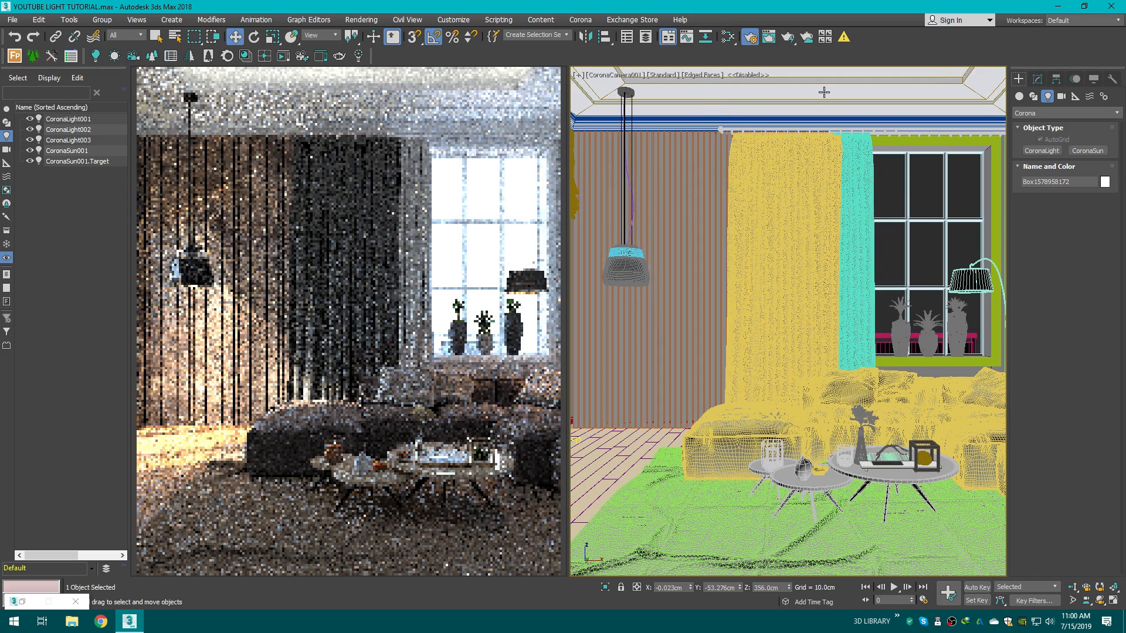
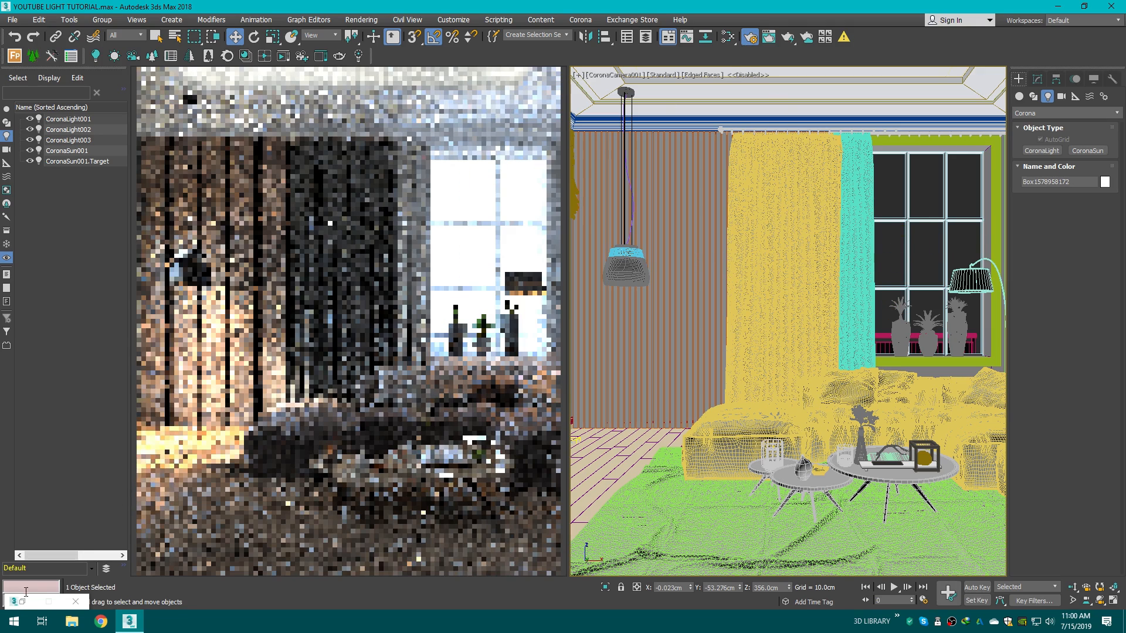
Step: Open the render setup's camera postprocessing settings and set the simple exposure to 0.5 EV
key("F10")
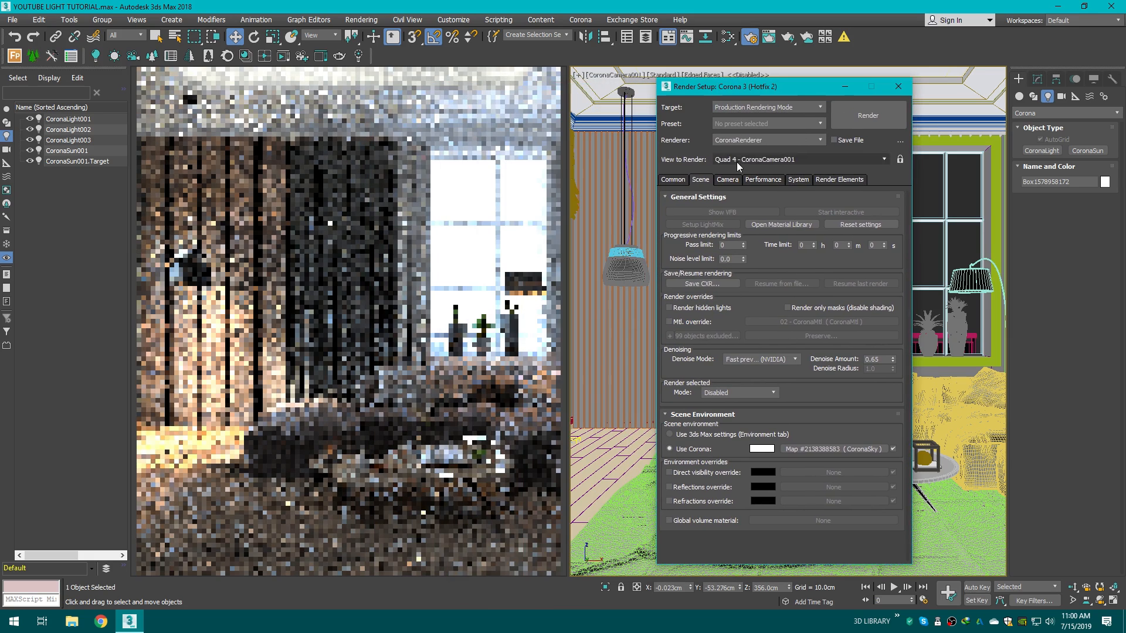
left_click(727, 179)
left_click_drag(758, 90, 817, 76)
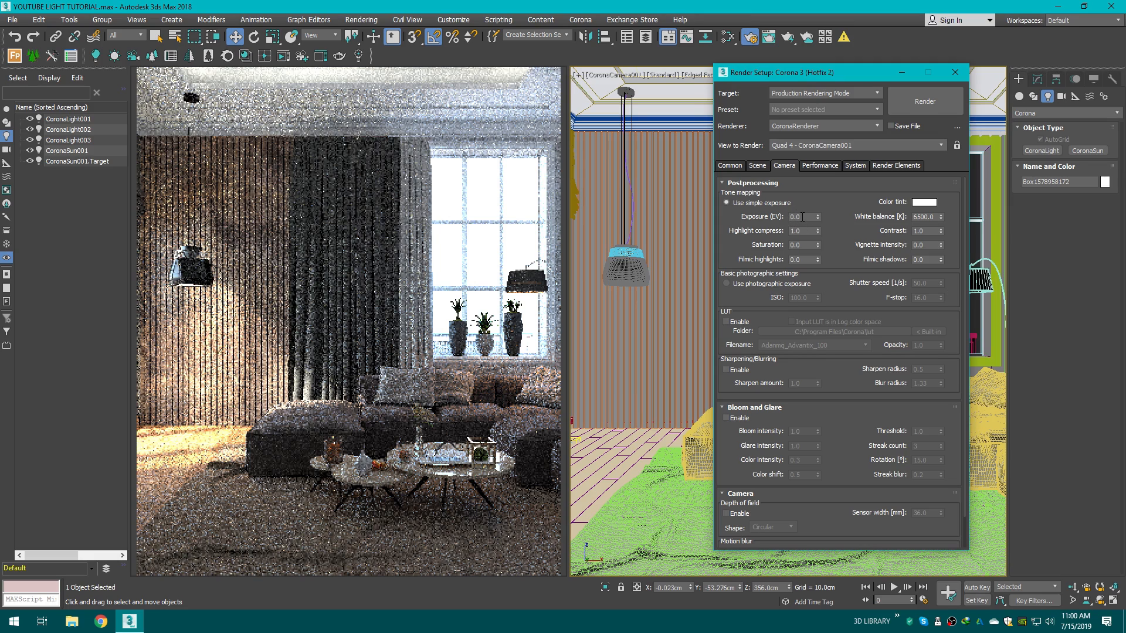
double_click(802, 217)
type("0")
key("Return")
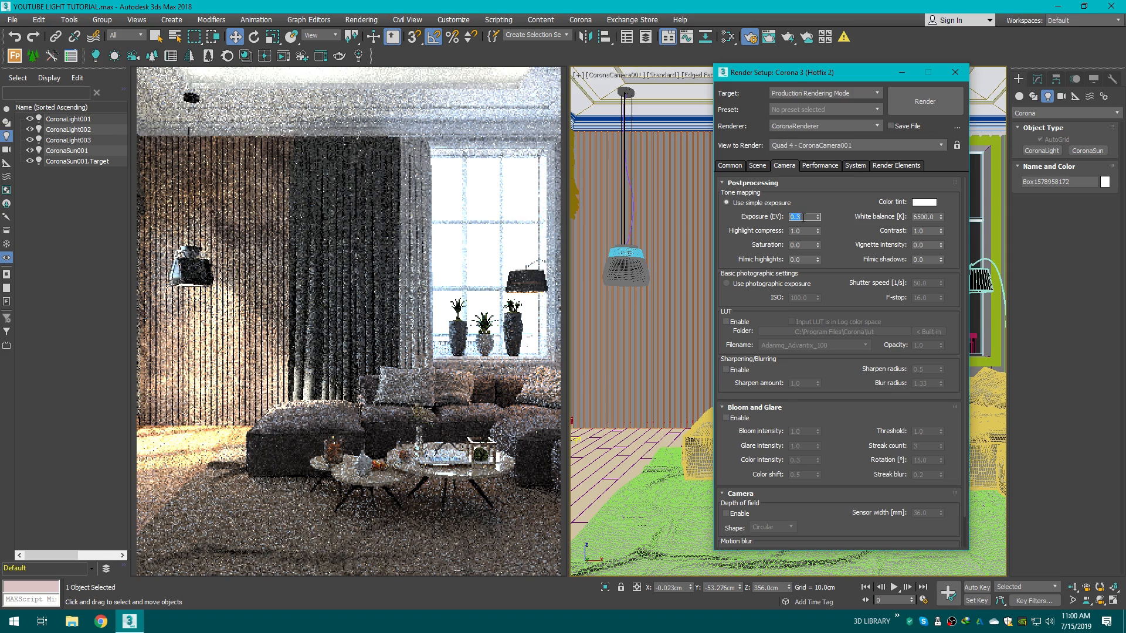
type("0.5")
key("Return")
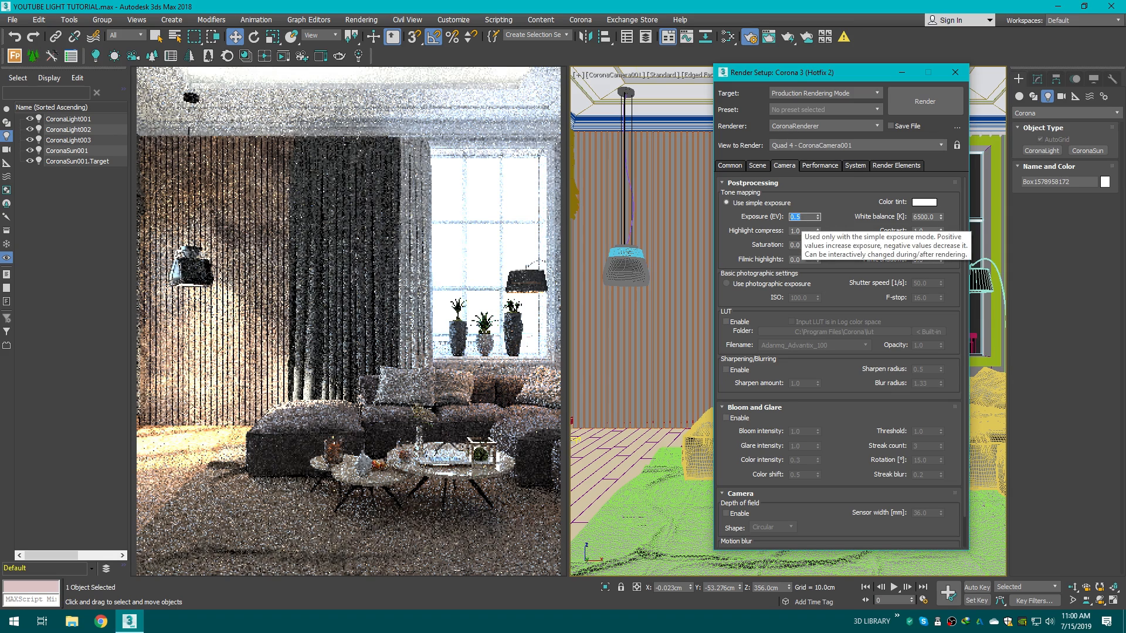
Step: Set the tone mapping highlight compression to 5 and the contrast to 1.5
double_click(800, 232)
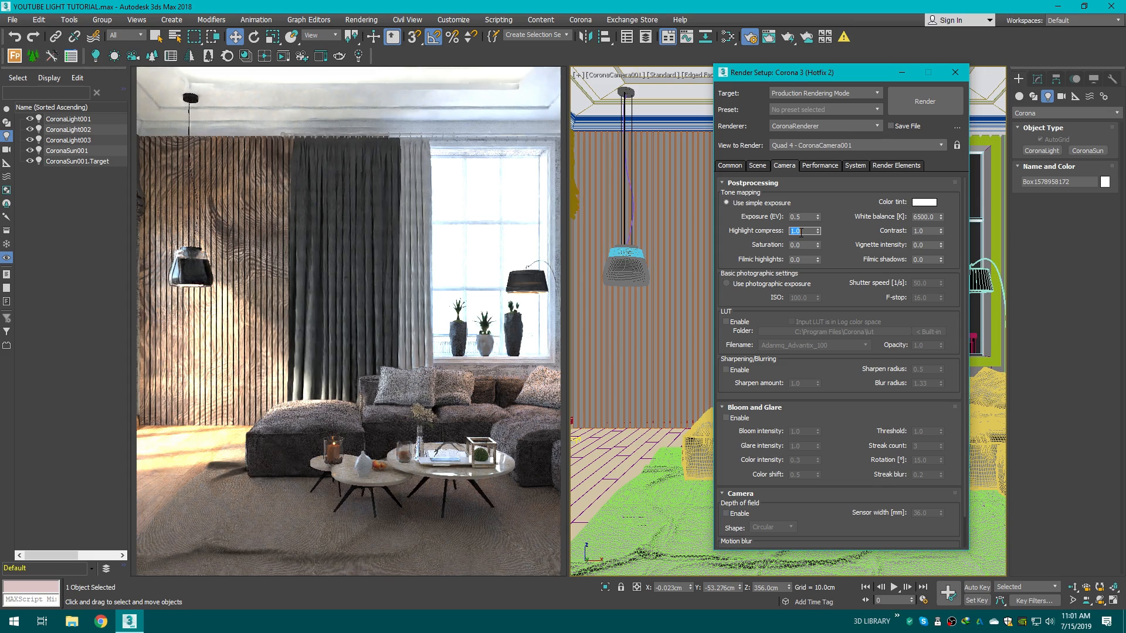
type("3")
key("Return")
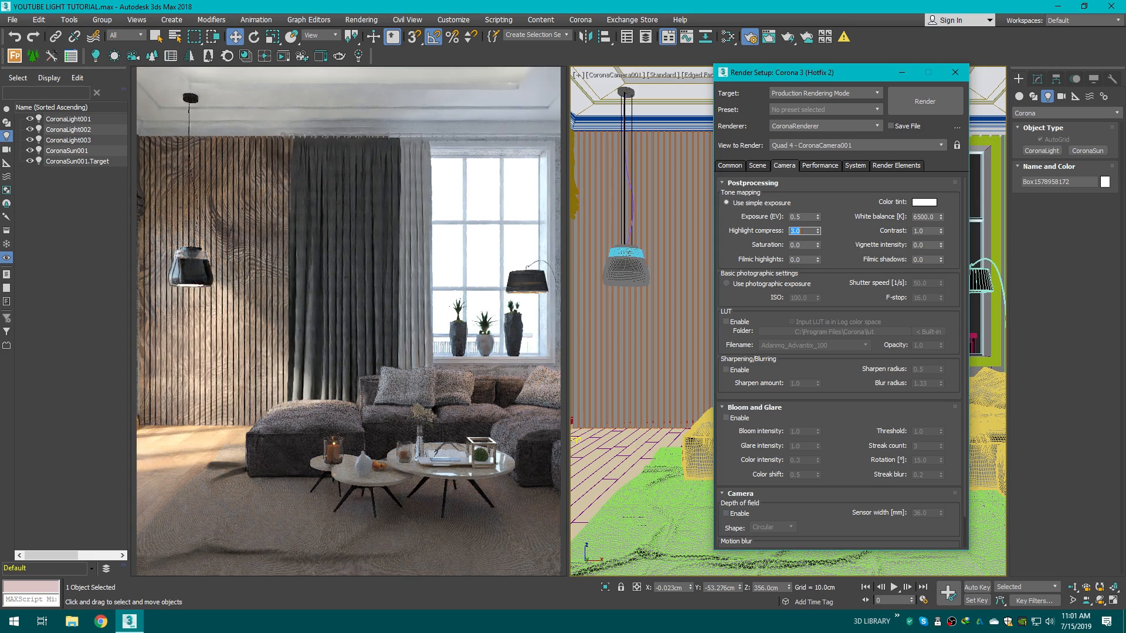
type("4")
key("Return")
double_click(927, 231)
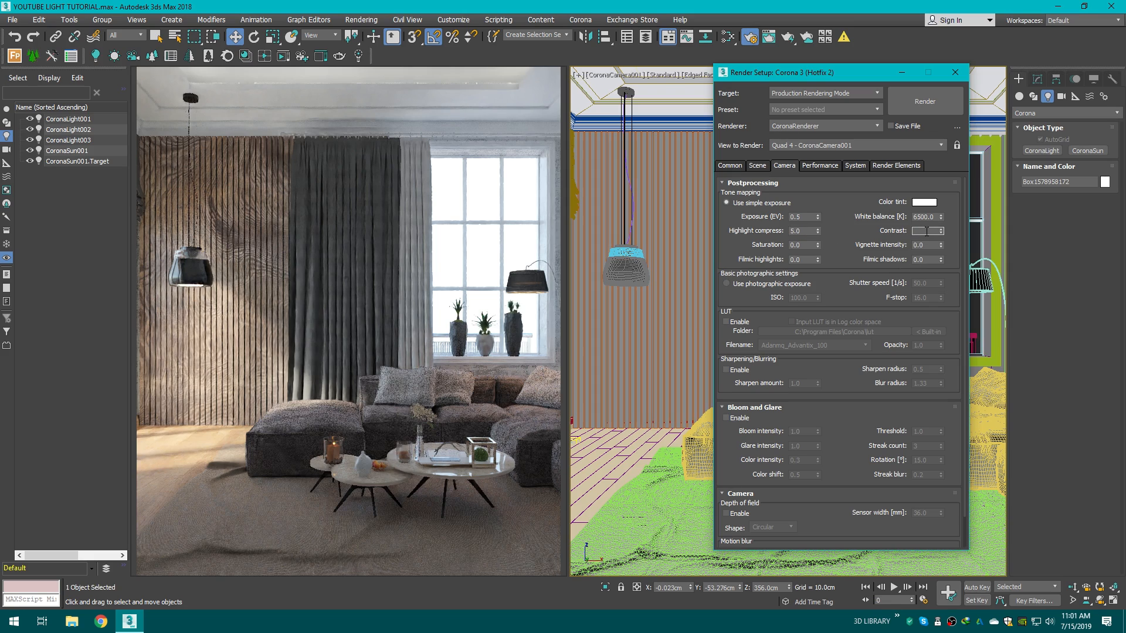
type("1.5")
key("Return")
Step: Try several white balance values for the render, including 7000 K, and set it to 7500 K
double_click(931, 217)
type("68")
key("Return")
type("7")
key("Return")
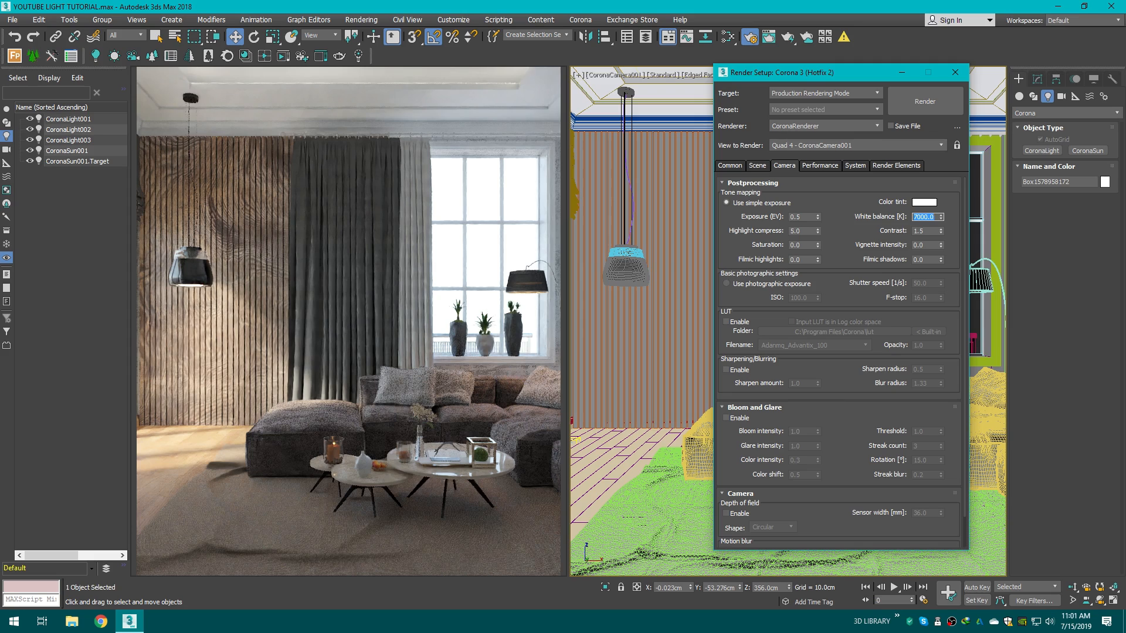
left_click_drag(941, 219, 903, 133)
double_click(931, 216)
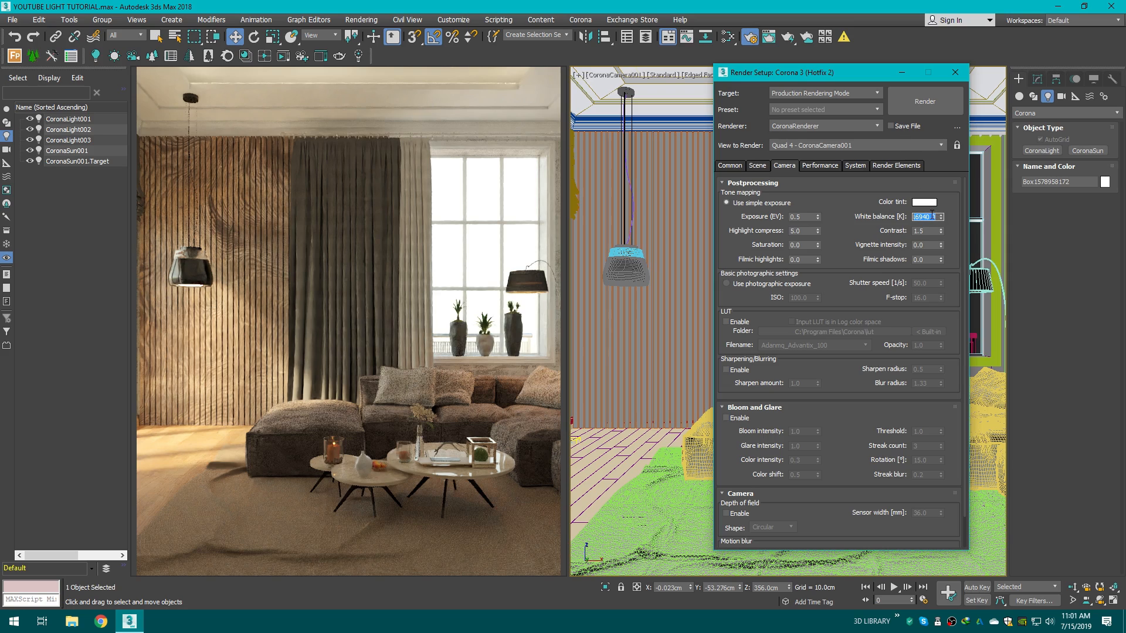
type("7000")
key("Return")
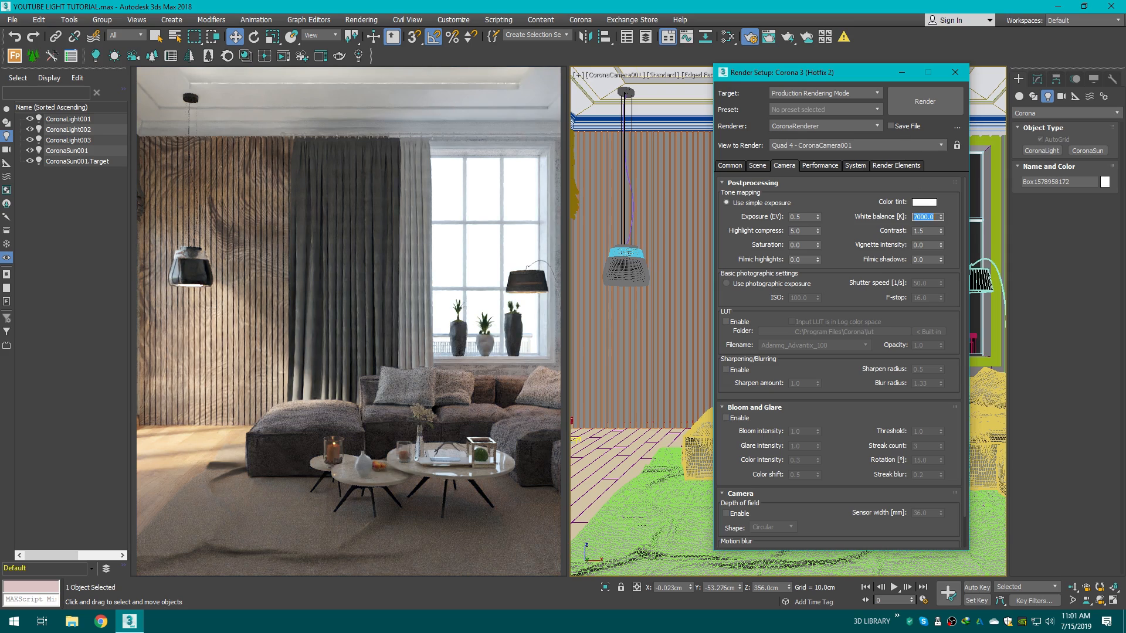
type("7500")
key("Return")
Step: Enable the LUT and try the Kim_Amland_Photographic_01, GroundControl_Warm2 and Adanmq_Portra_400v presets on the render
left_click(734, 323)
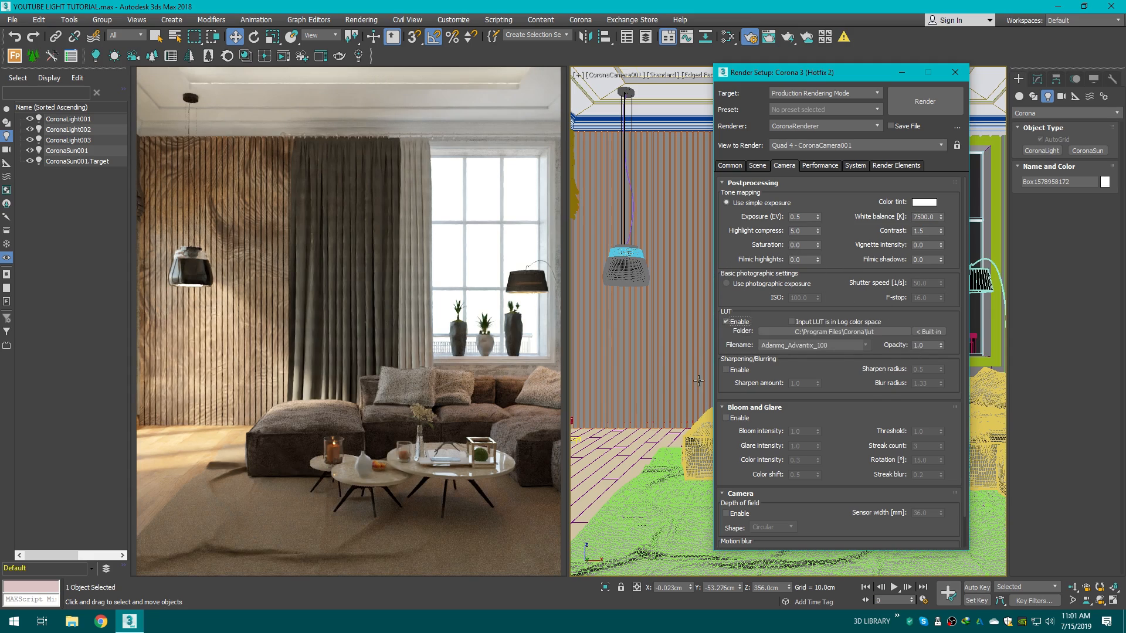
left_click(846, 346)
scroll(866, 528, "down", 10)
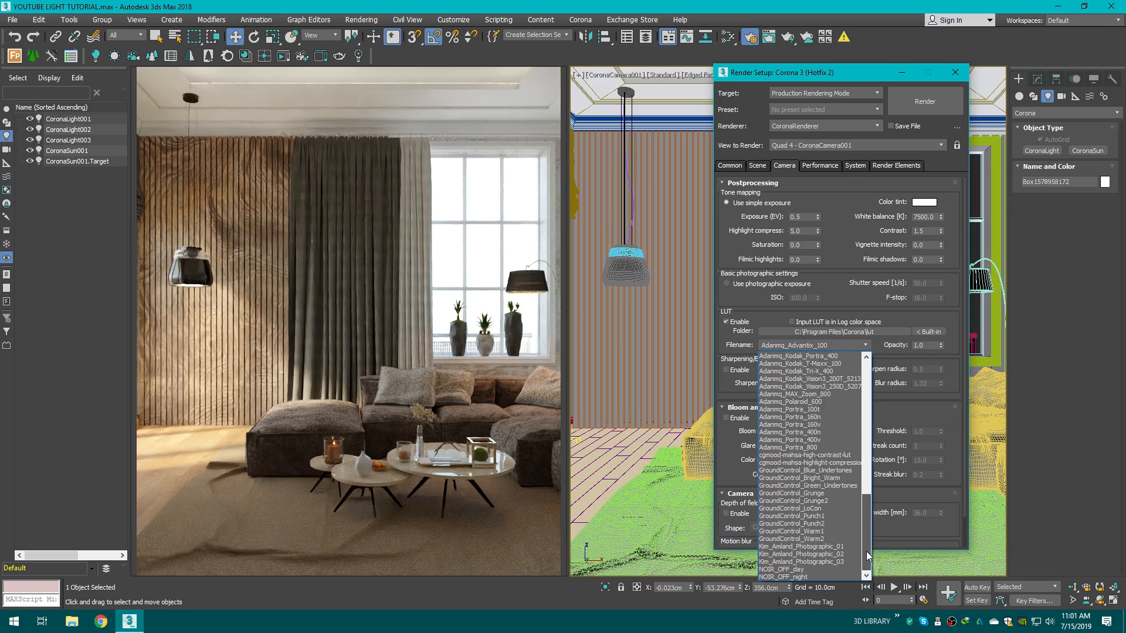
left_click(824, 547)
left_click(862, 345)
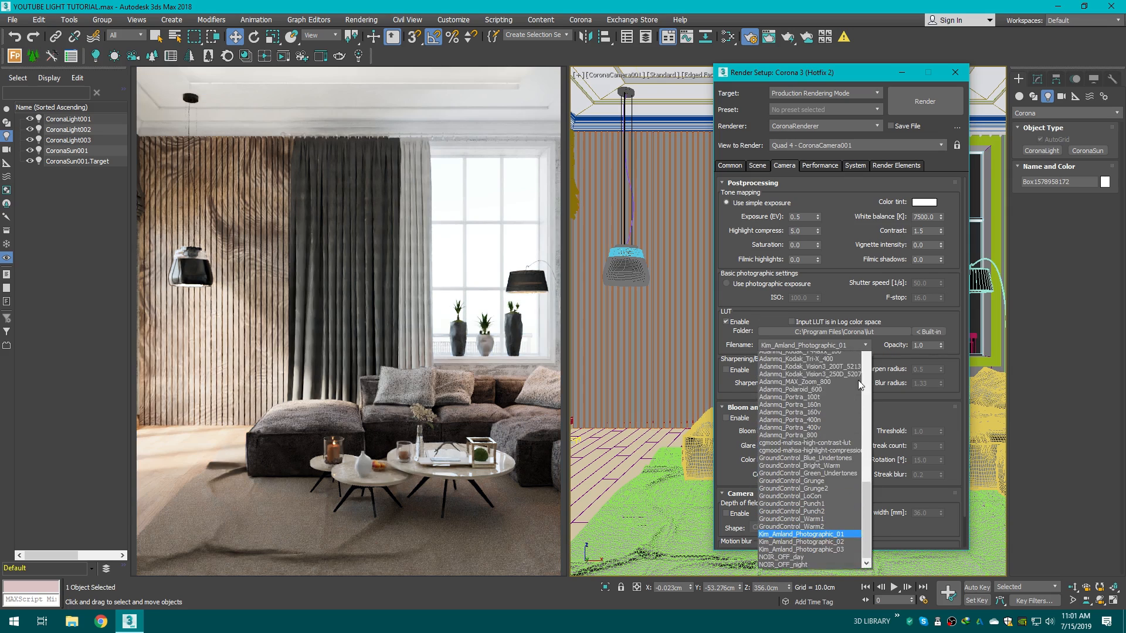
left_click(797, 539)
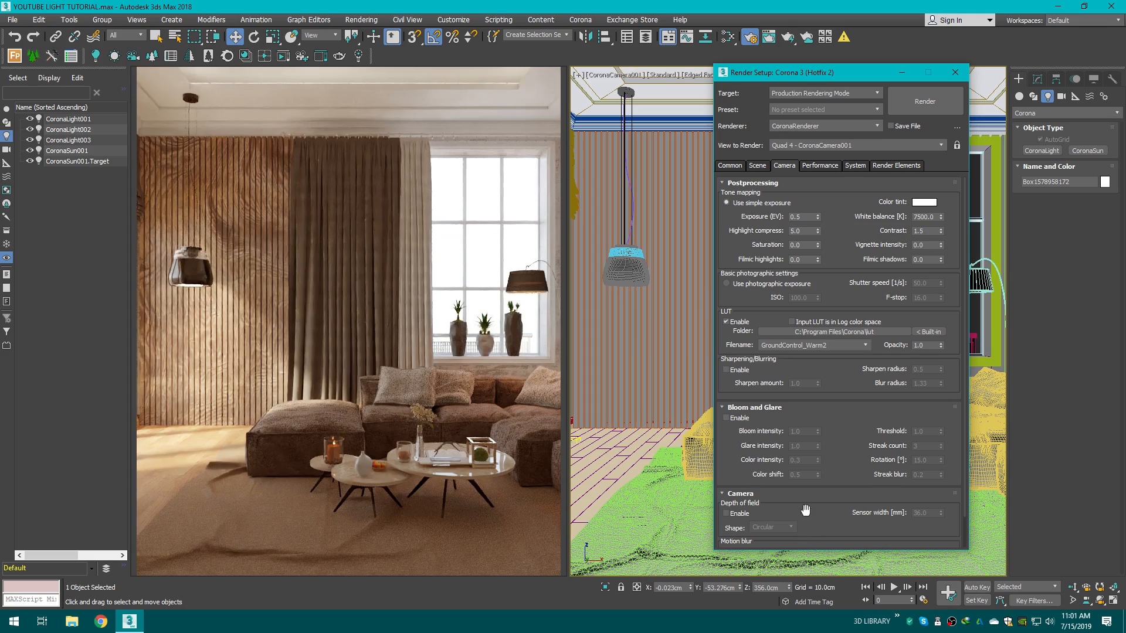
left_click(856, 347)
left_click(860, 441)
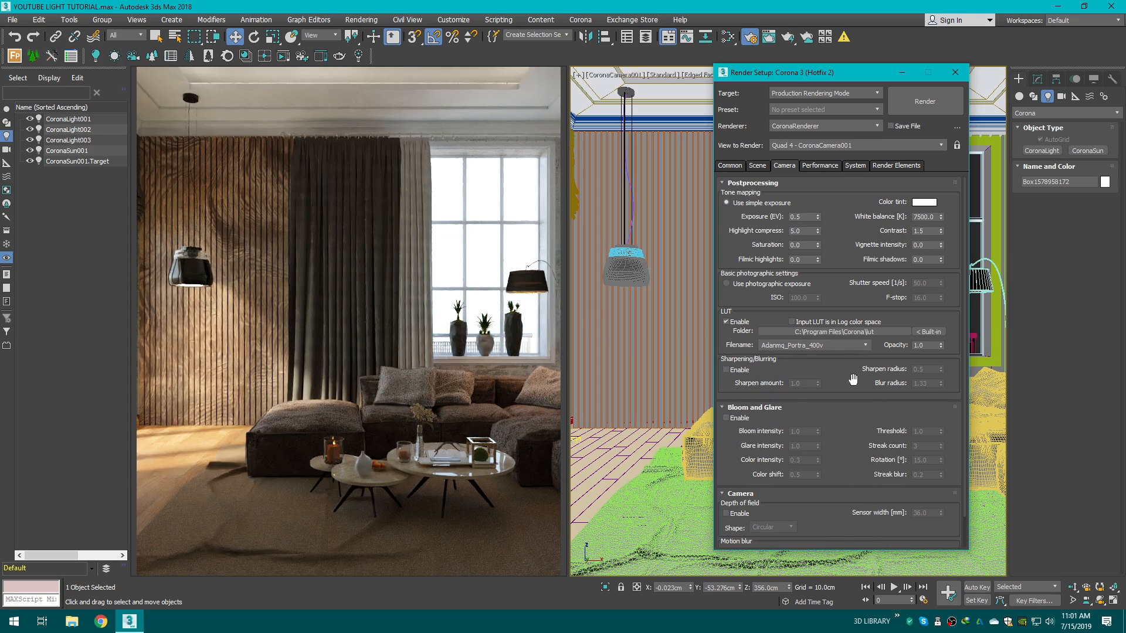
Step: Try the Adanmq_Advantix_100, Adanmq_Advantix_400 and Adanmq_Advantix_200 LUT presets on the render
left_click(859, 345)
scroll(864, 431, "up", 5)
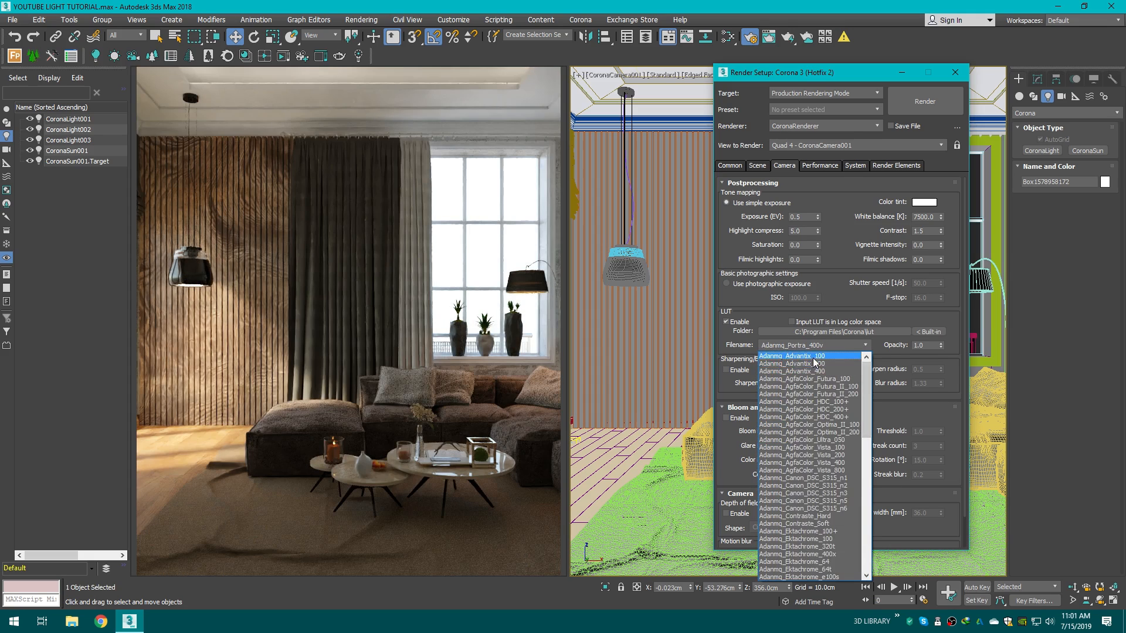
left_click(844, 356)
left_click(851, 345)
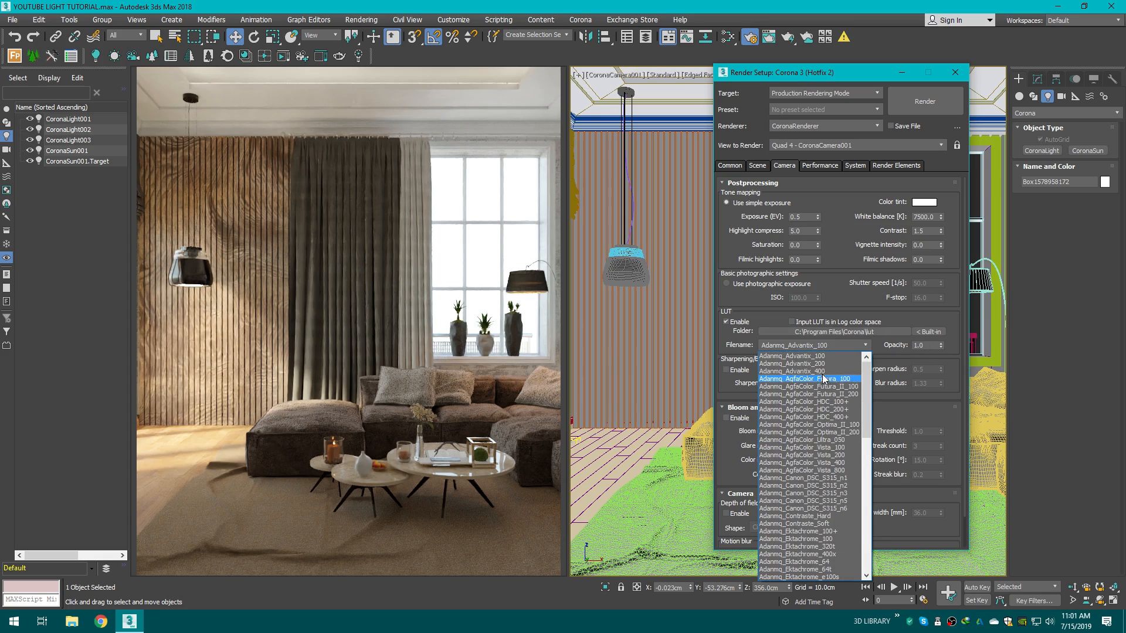
left_click(820, 369)
left_click(825, 345)
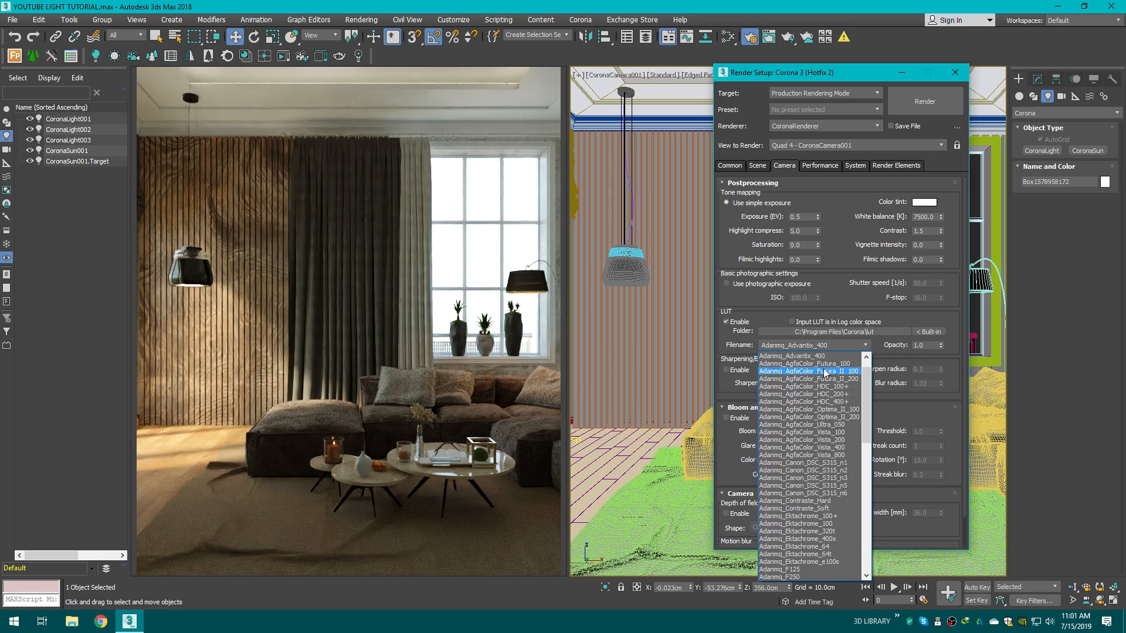
scroll(824, 369, "up", 2)
left_click(814, 364)
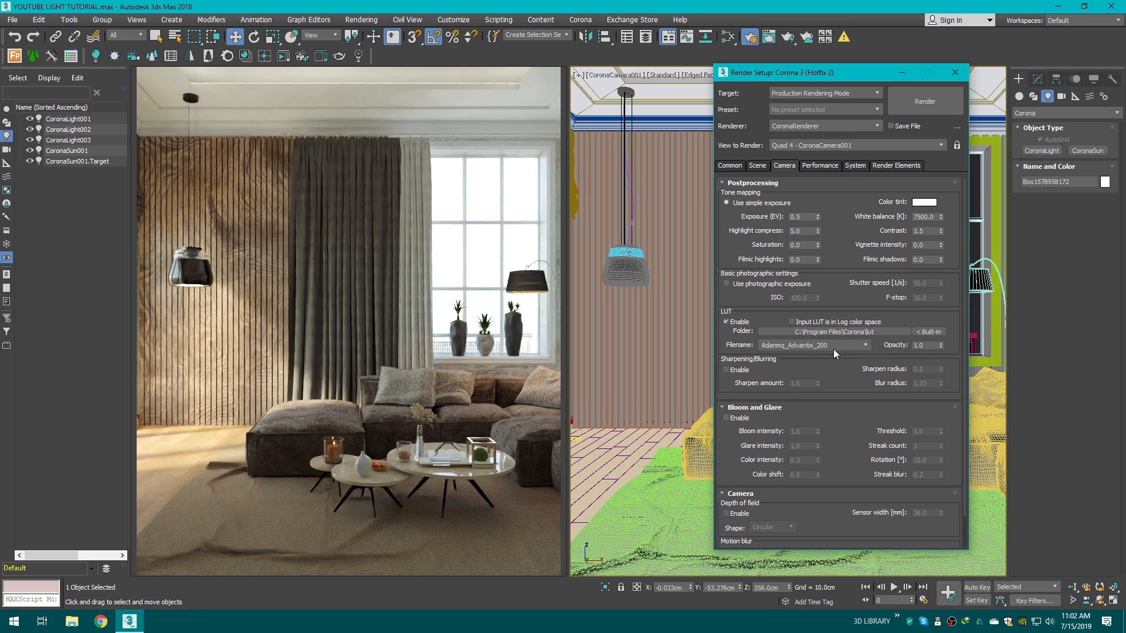
Step: Choose the Adanmq_Advantix_100 LUT and set its opacity to 0.7
left_click(832, 347)
left_click(828, 347)
left_click(832, 345)
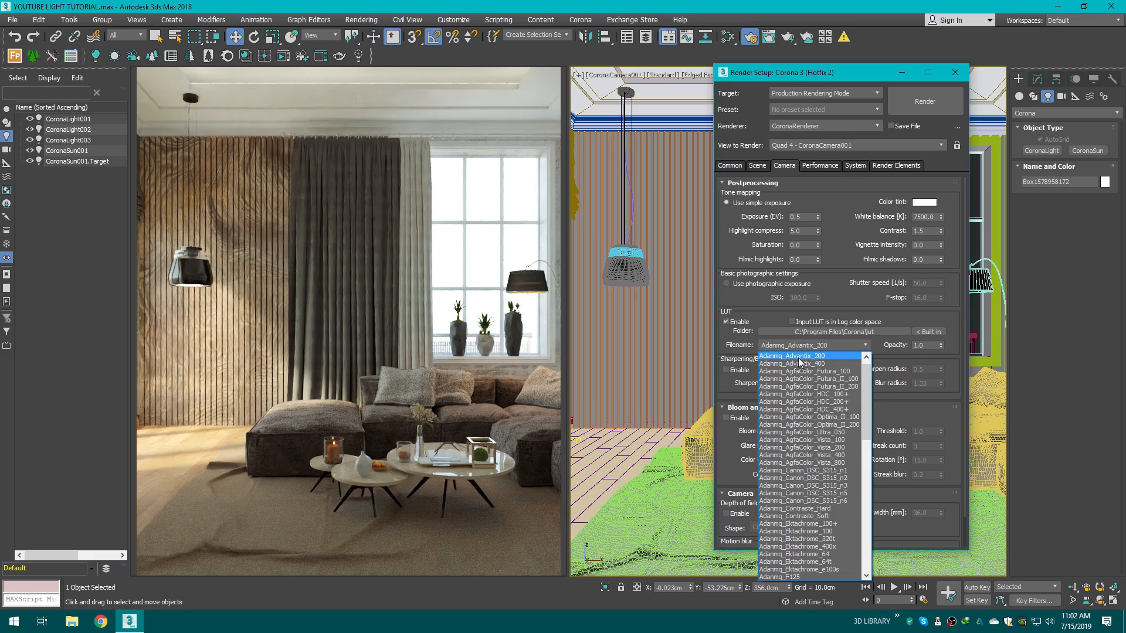
left_click(856, 370)
left_click(859, 349)
left_click(843, 358)
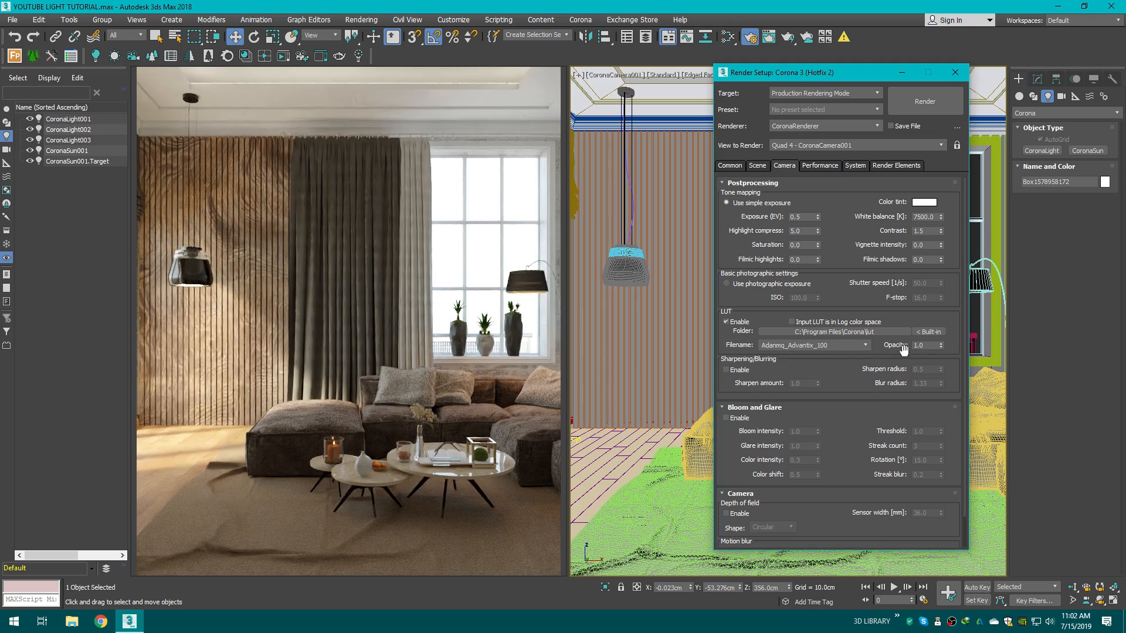
double_click(928, 345)
type("0.7")
Step: Enable sharpening/blurring with a blur radius of 0, and enable bloom and glare
left_click(751, 371)
double_click(934, 383)
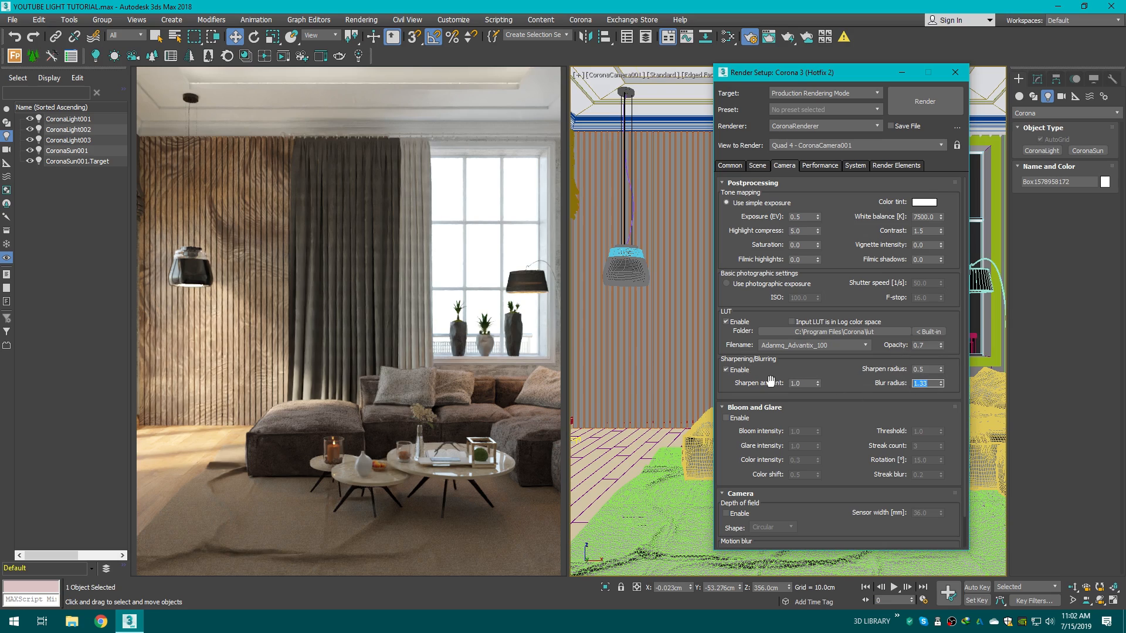
type("0")
left_click(742, 418)
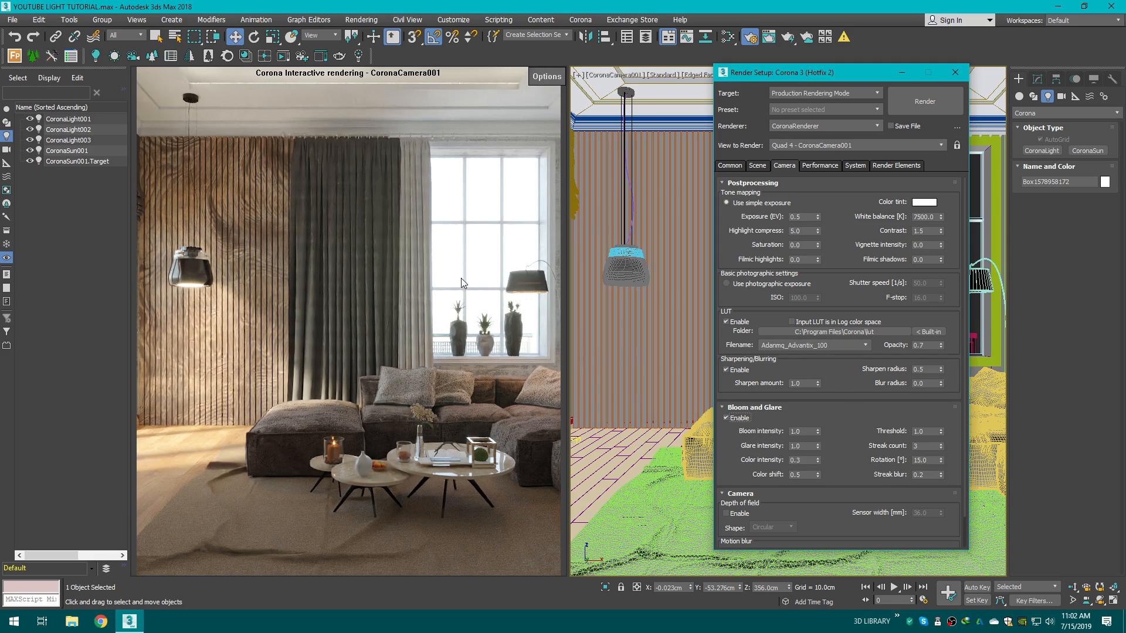
Step: Set the bloom intensity to 0.6, try a glare intensity of 0.3, and settle on 0.4
double_click(805, 431)
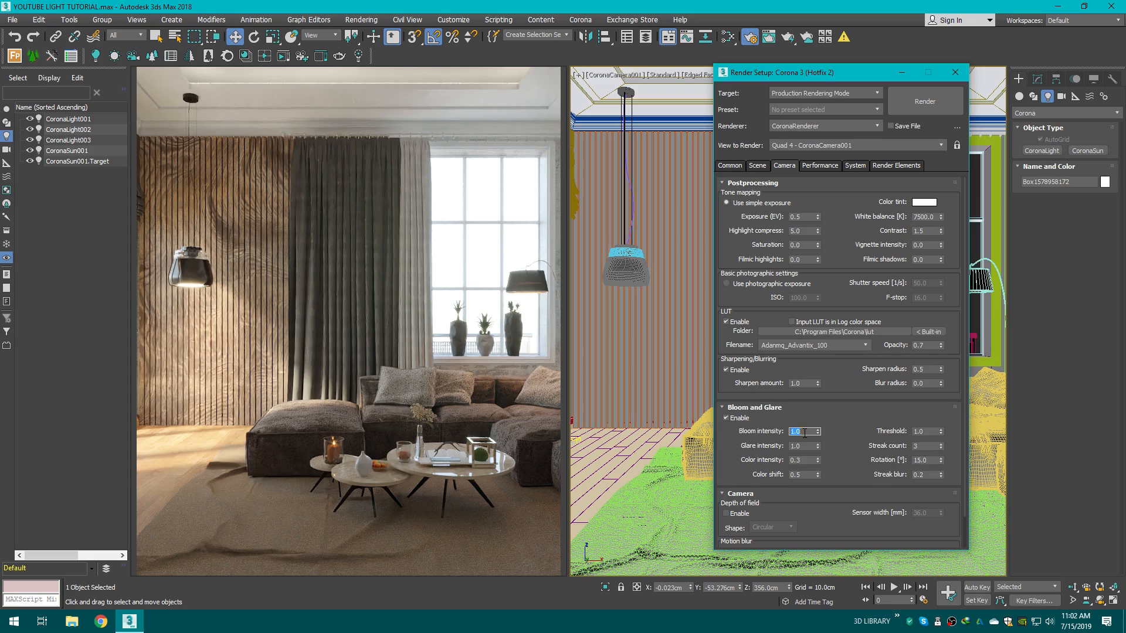
type("0.6")
key("Return")
double_click(805, 446)
key("BackSpace")
type("0.3")
key("Return")
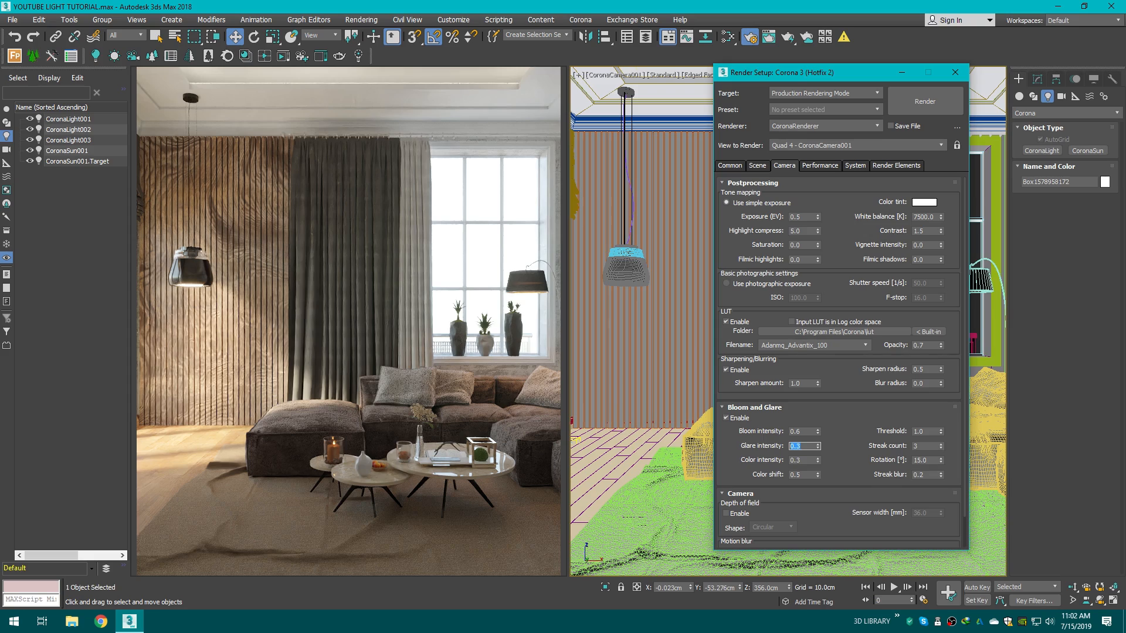
type("0.4")
key("Return")
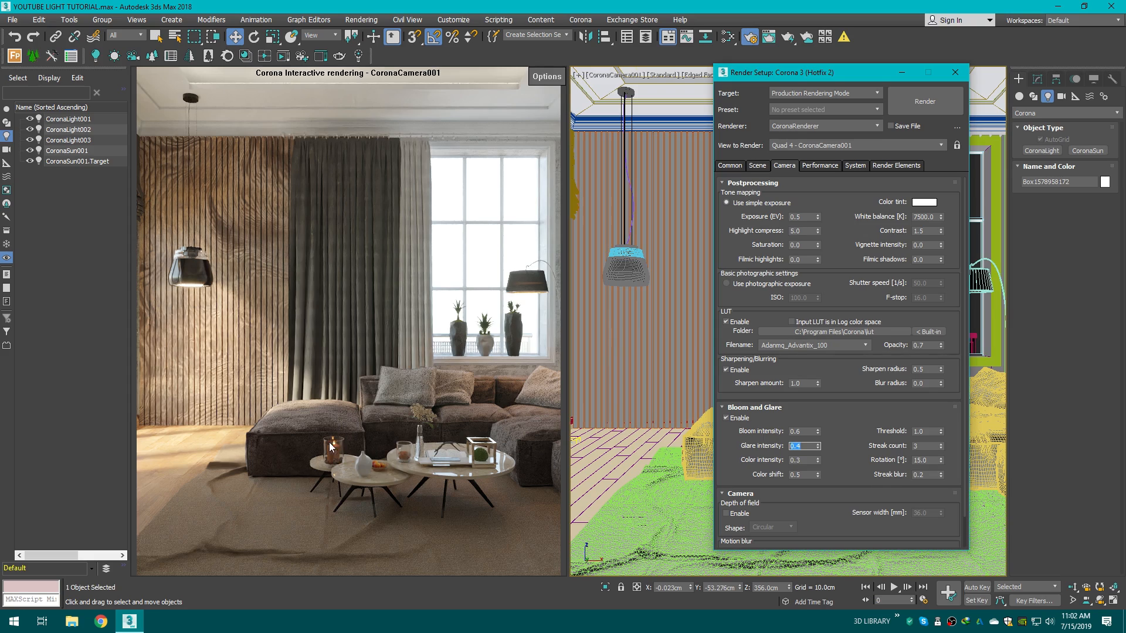
left_click(956, 72)
Step: Set the emission intensity of the CoronaLightMtl without a texture map to 9
left_click(728, 37)
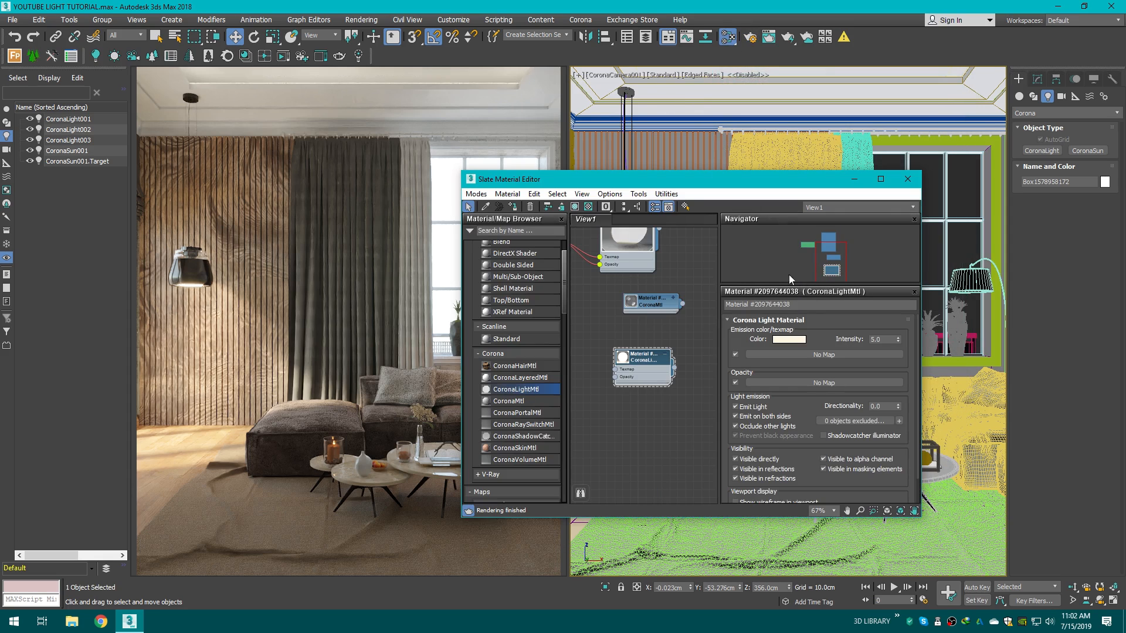
double_click(887, 338)
type("9")
key("Return")
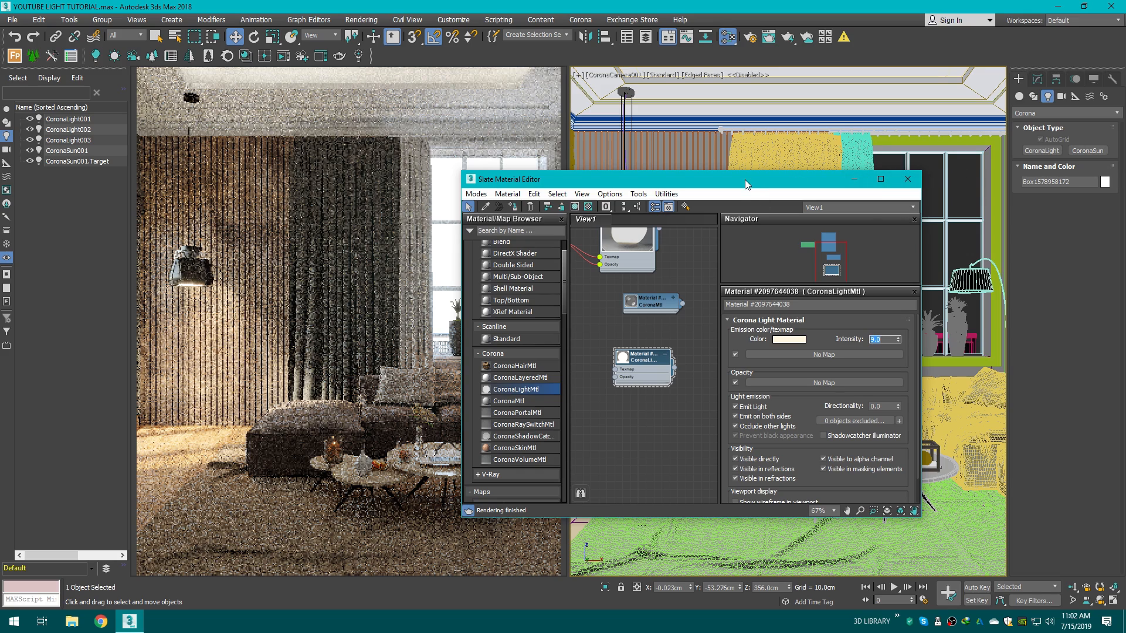
left_click_drag(734, 182, 824, 119)
left_click(998, 116)
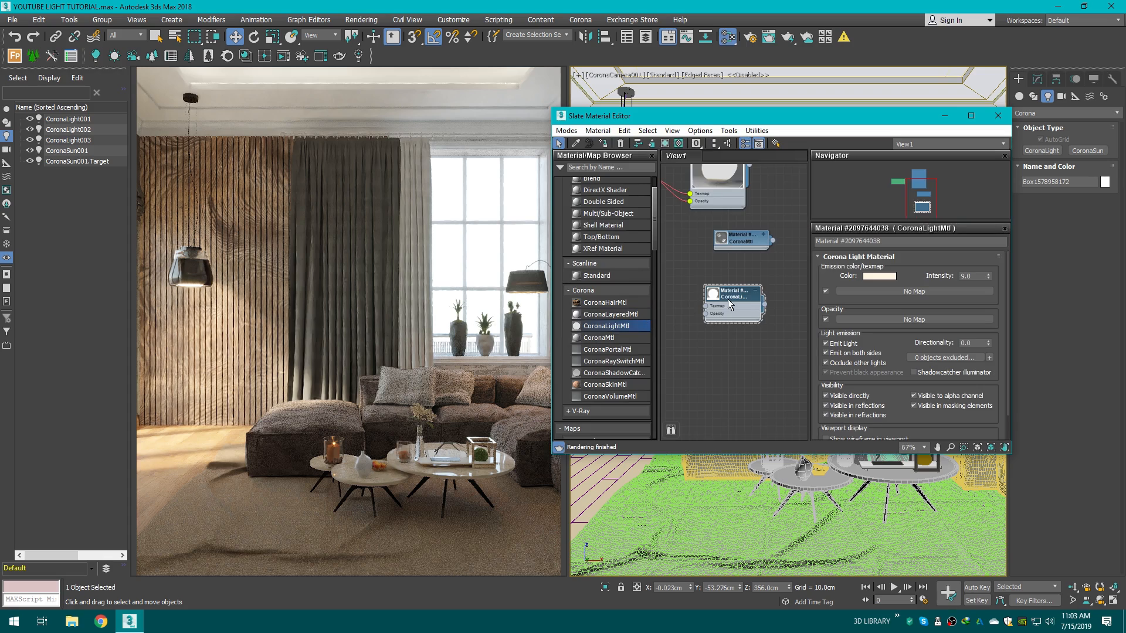
Step: View the Fire.jpg bitmap feeding the textured light material at full size, and select the window glass in the camera view
scroll(731, 298, "down", 3)
middle_click_drag(738, 296, 752, 310)
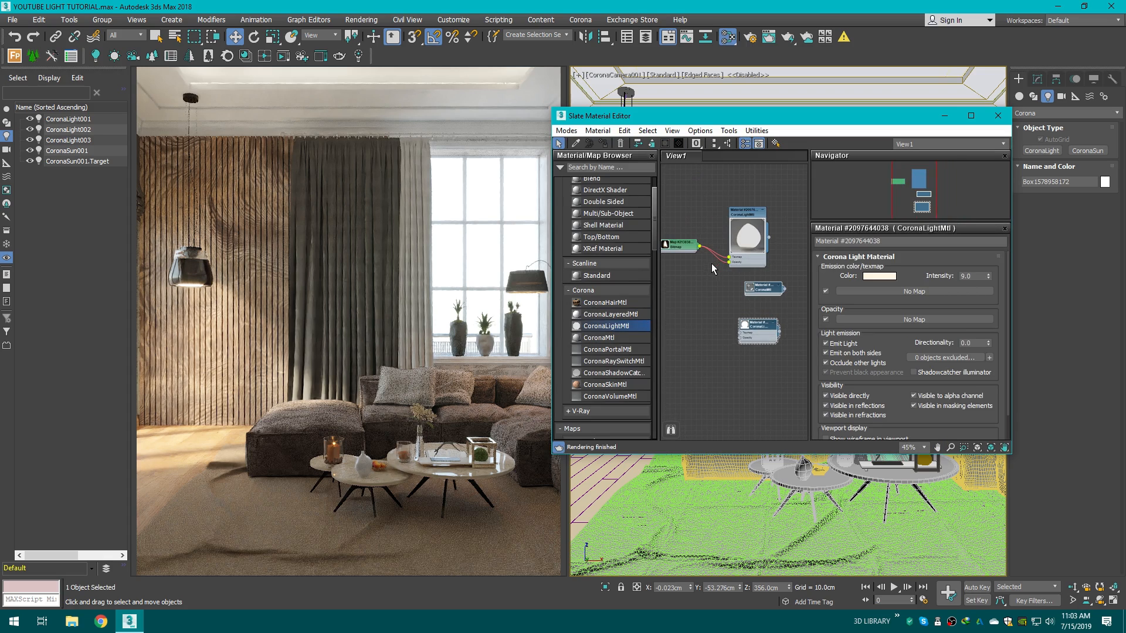
scroll(768, 317, "up", 2)
double_click(736, 296)
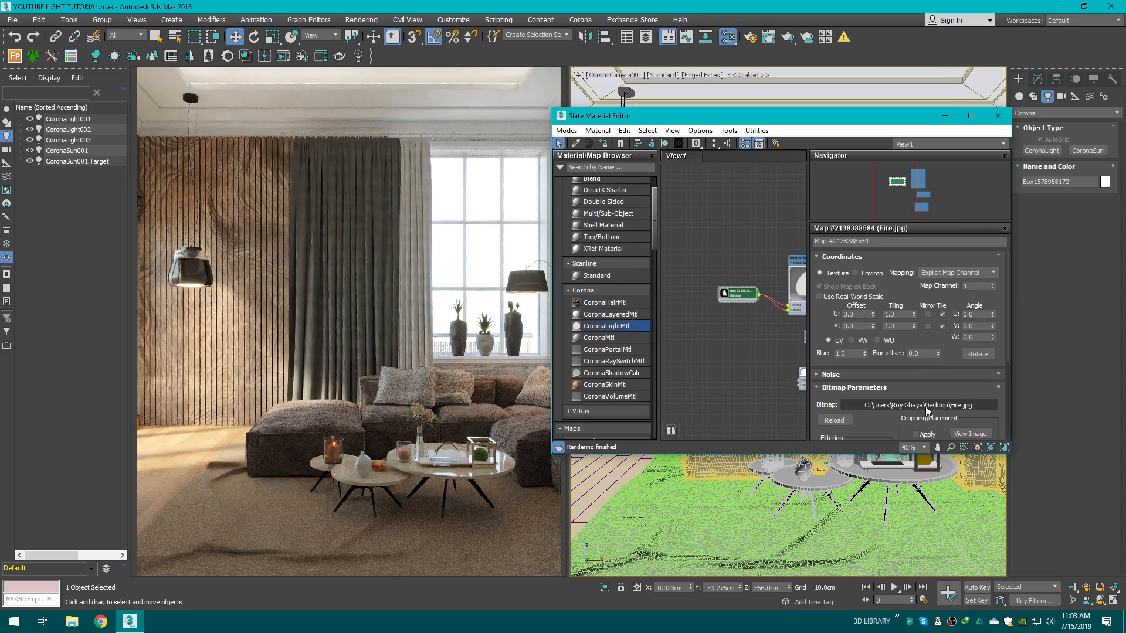
left_click(970, 434)
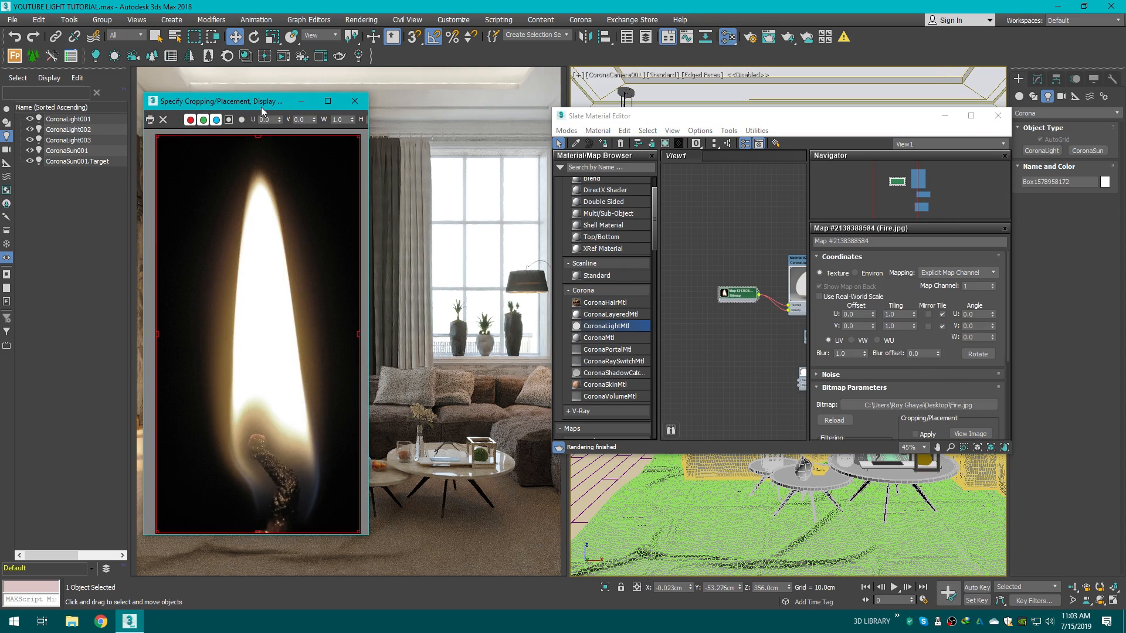
left_click_drag(262, 107, 384, 102)
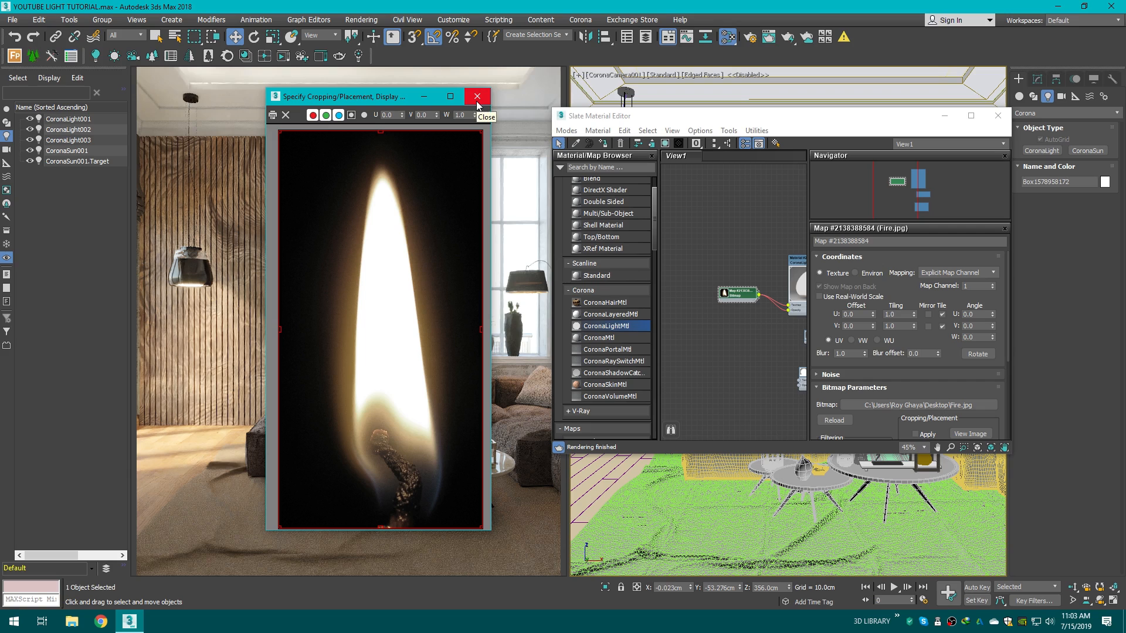
left_click(477, 100)
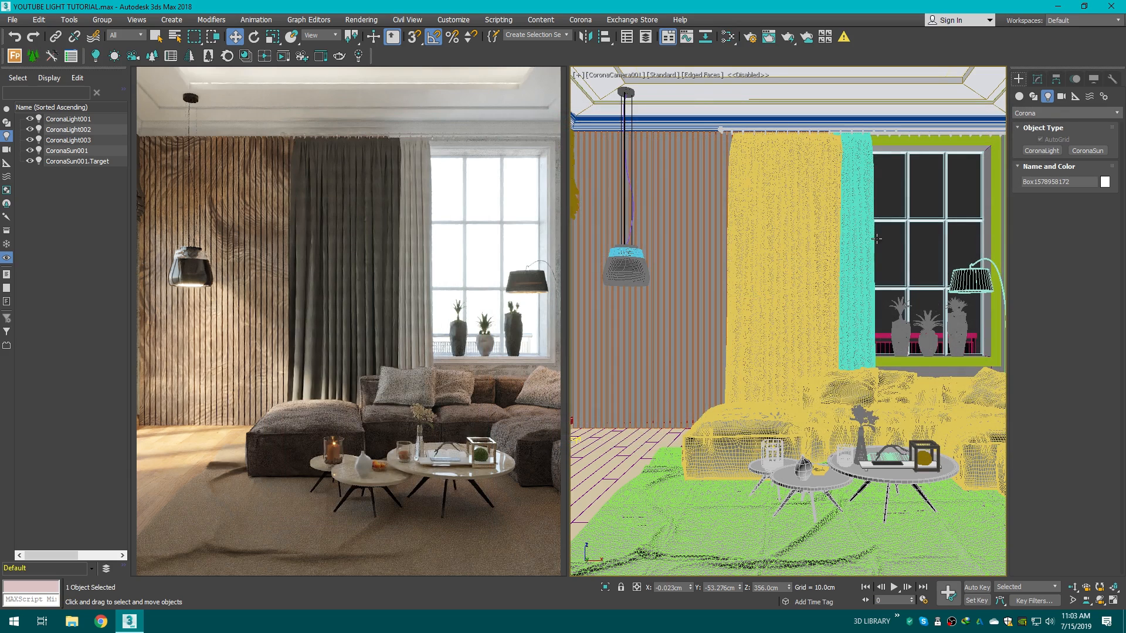
left_click(891, 238)
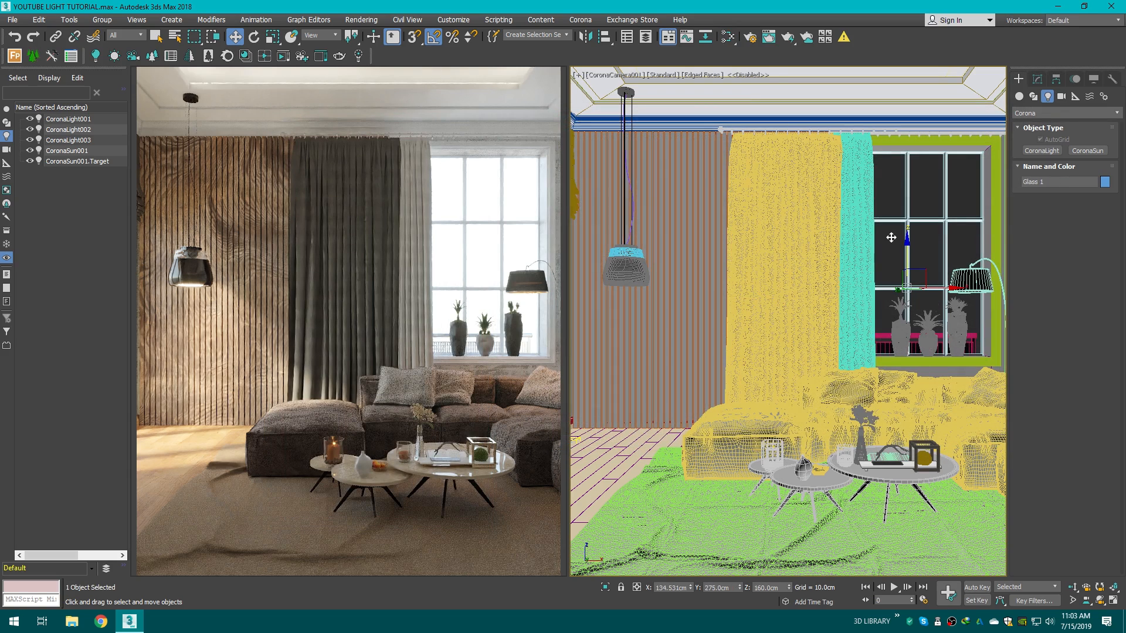